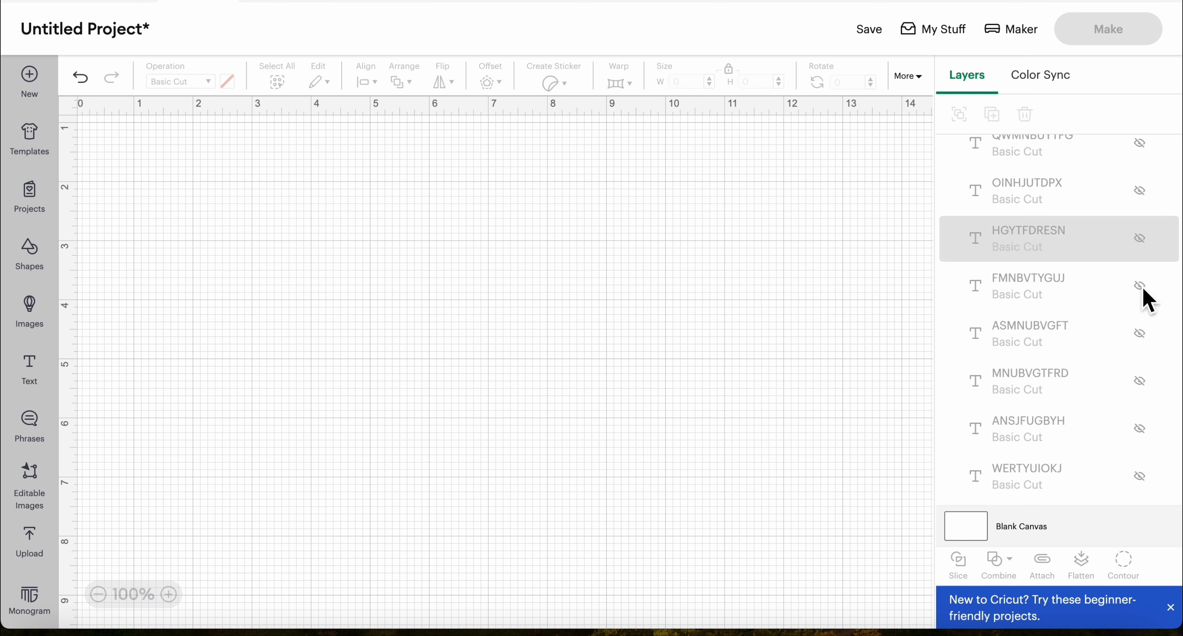
Unhide all ten text layers, from WERTYUIOKJ at the end of the layer list up to PDMNBTIYUS
left_click(1146, 482)
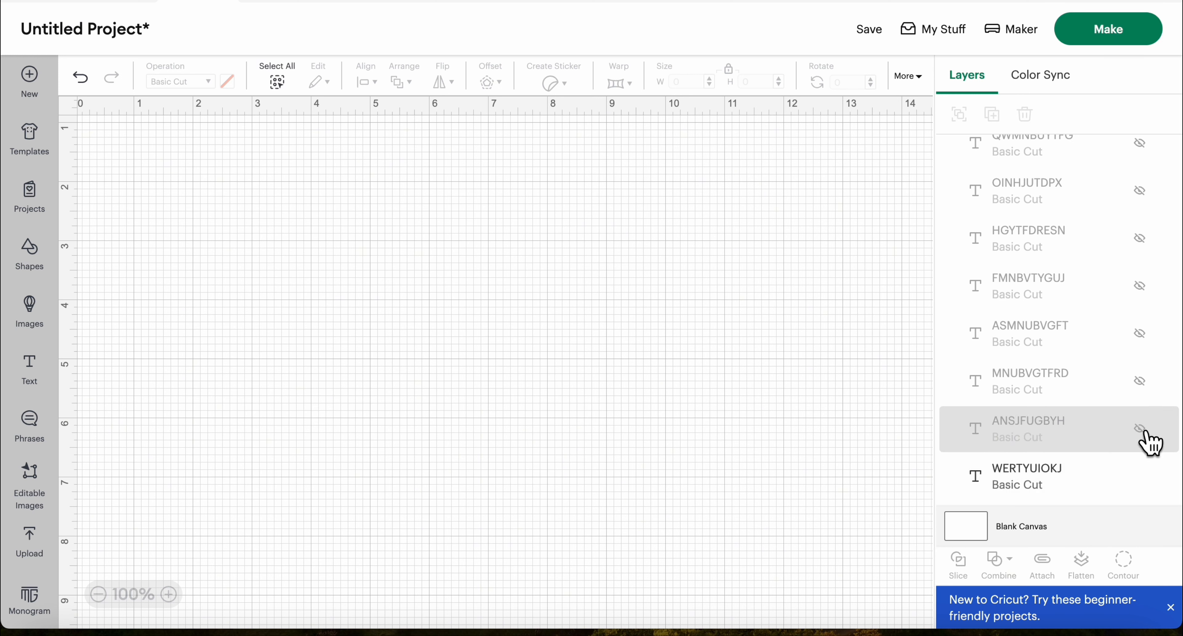
left_click(1149, 434)
left_click(1144, 386)
left_click(1144, 338)
left_click(1146, 292)
left_click(1144, 245)
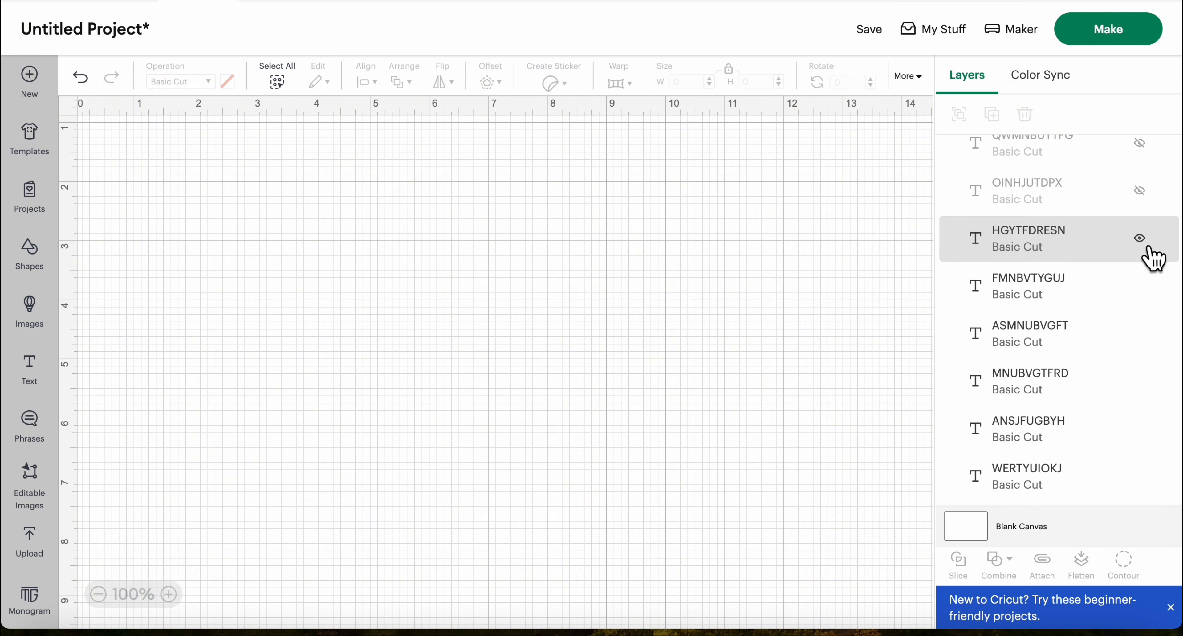
left_click(1150, 198)
left_click(1151, 149)
scroll(1151, 151, "up", 2)
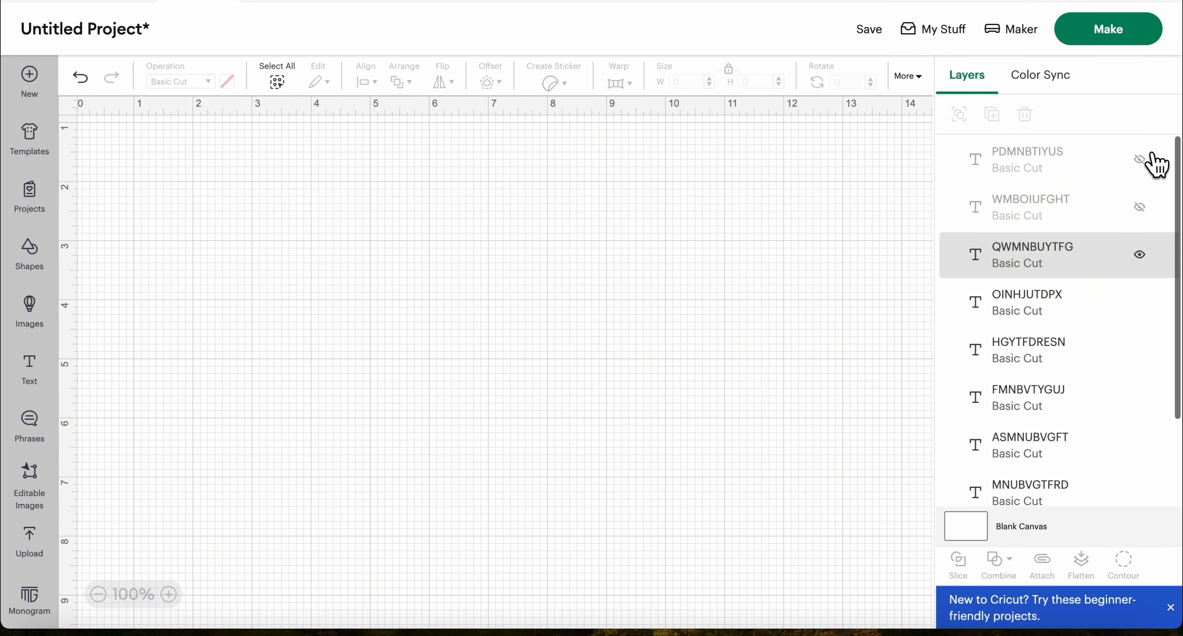
left_click(1143, 208)
left_click(1145, 160)
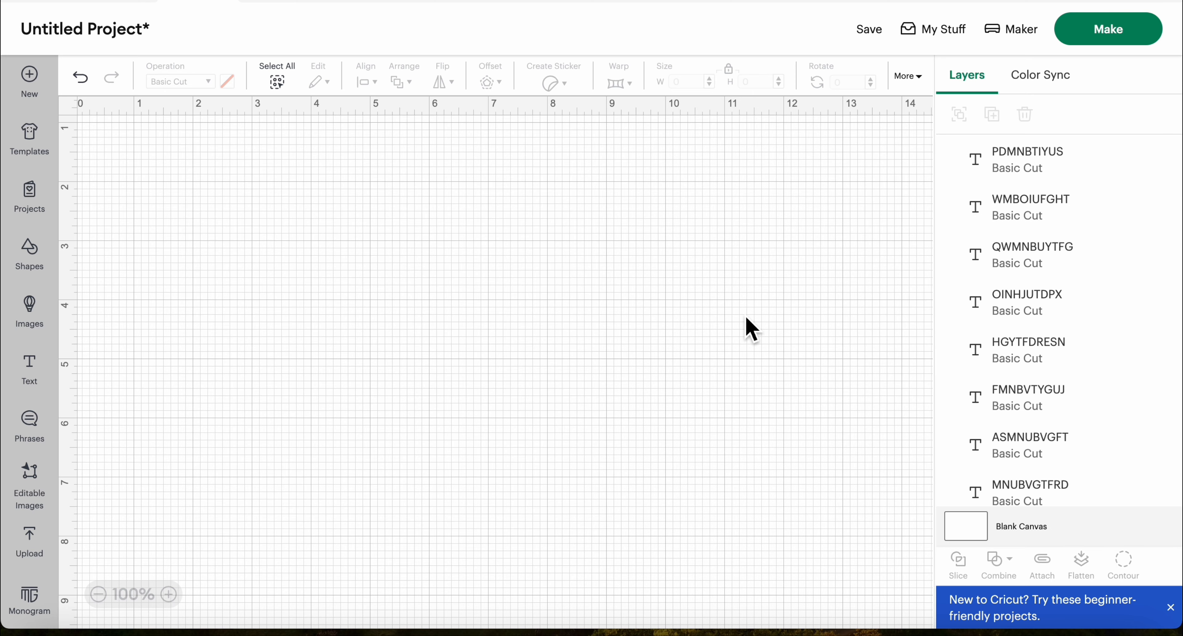
scroll(746, 318, "up", 1)
scroll(746, 318, "down", 4)
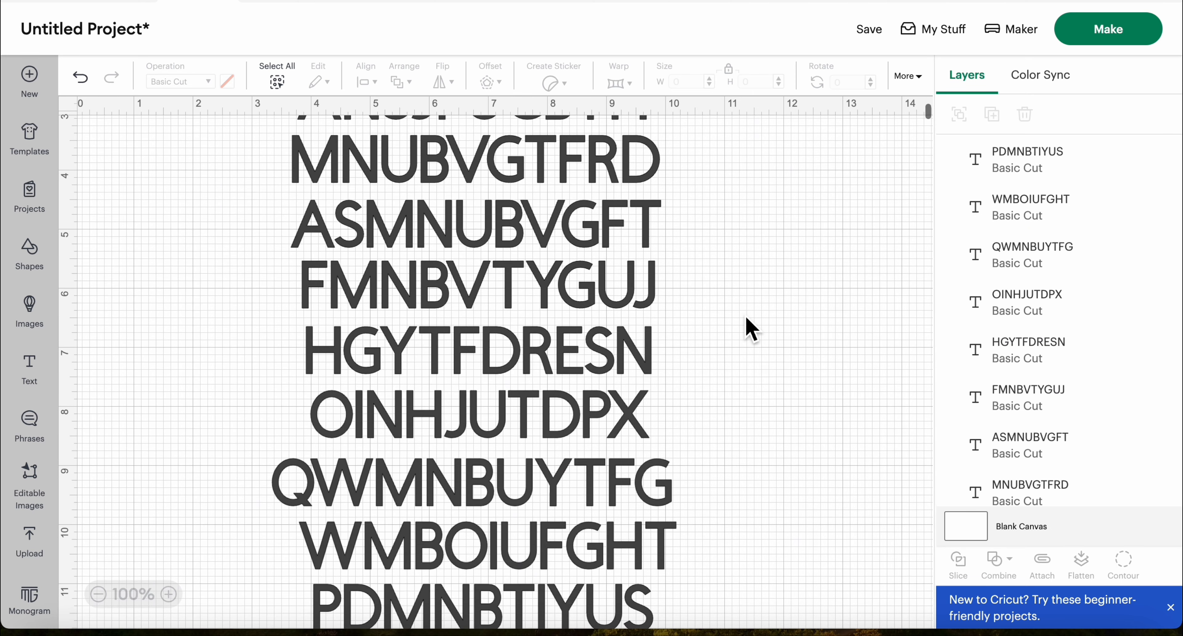
scroll(745, 318, "up", 3)
scroll(752, 328, "down", 5)
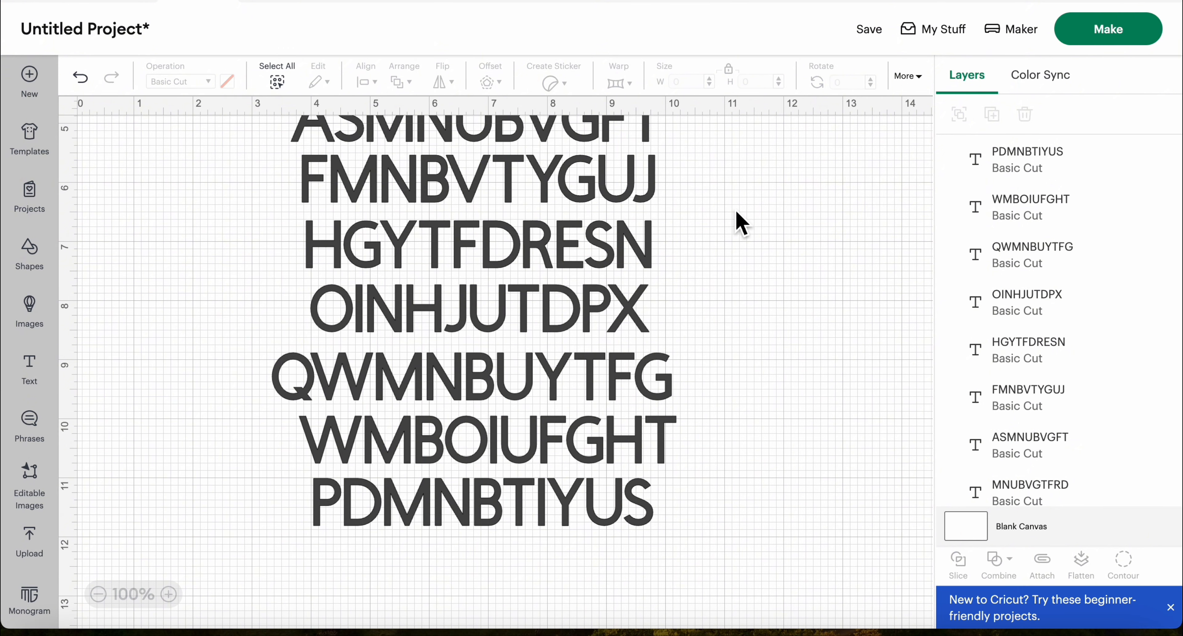
Set the letter spacing of the WERTYUIOKJ text row to 4
scroll(737, 223, "up", 5)
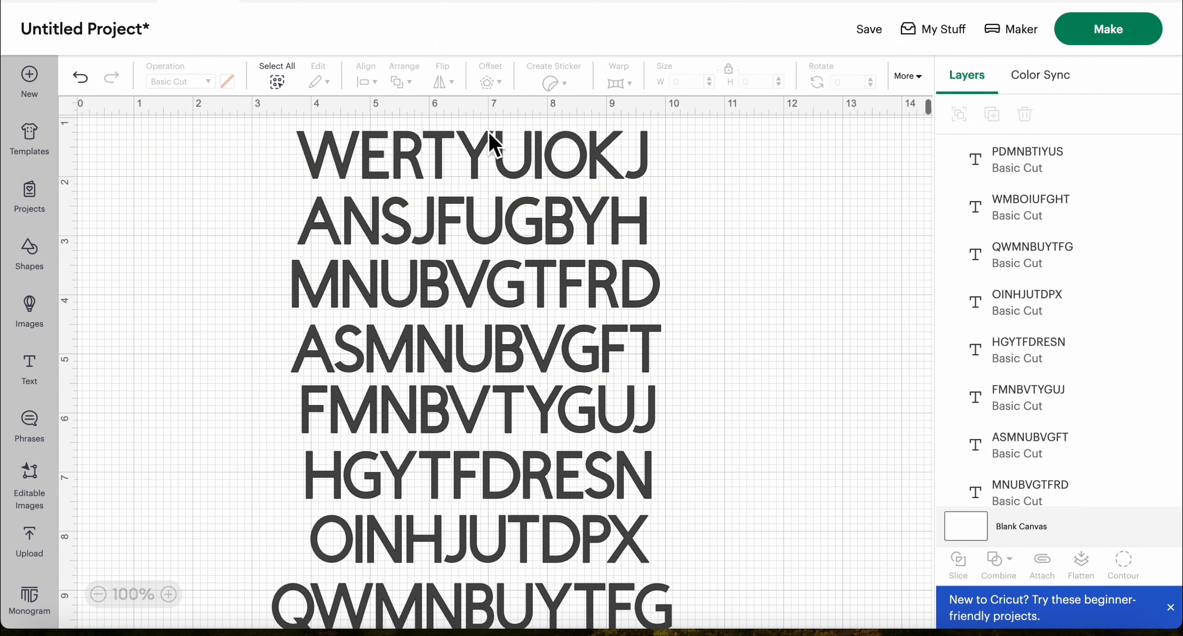
left_click(469, 158)
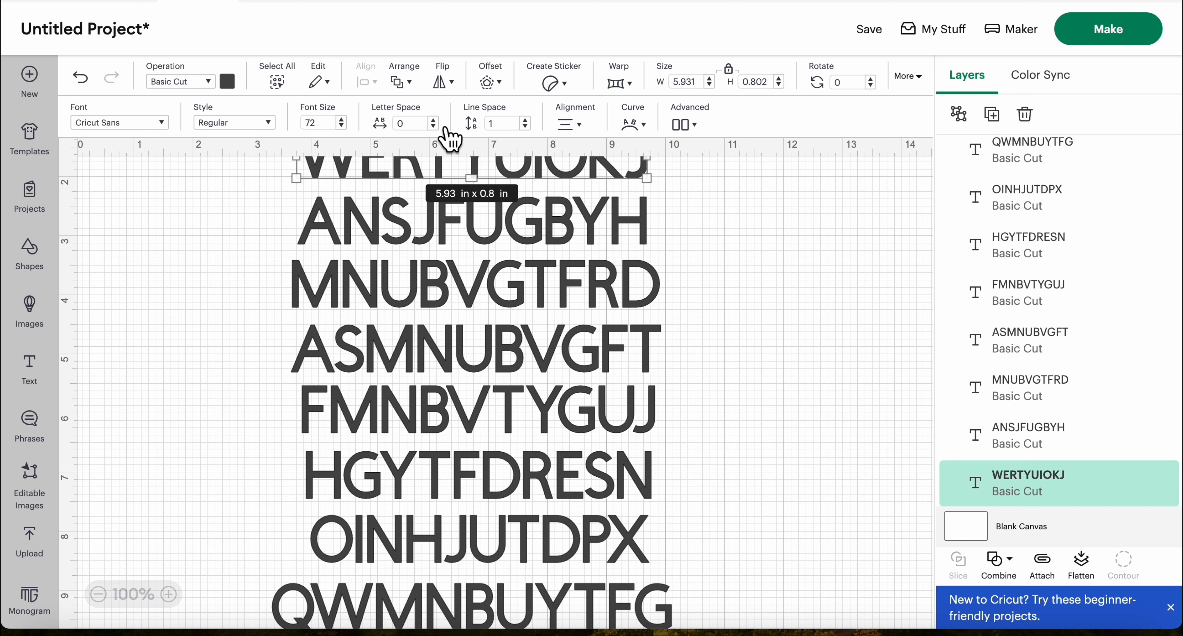
left_click(433, 121)
left_click(433, 120)
left_click(433, 120)
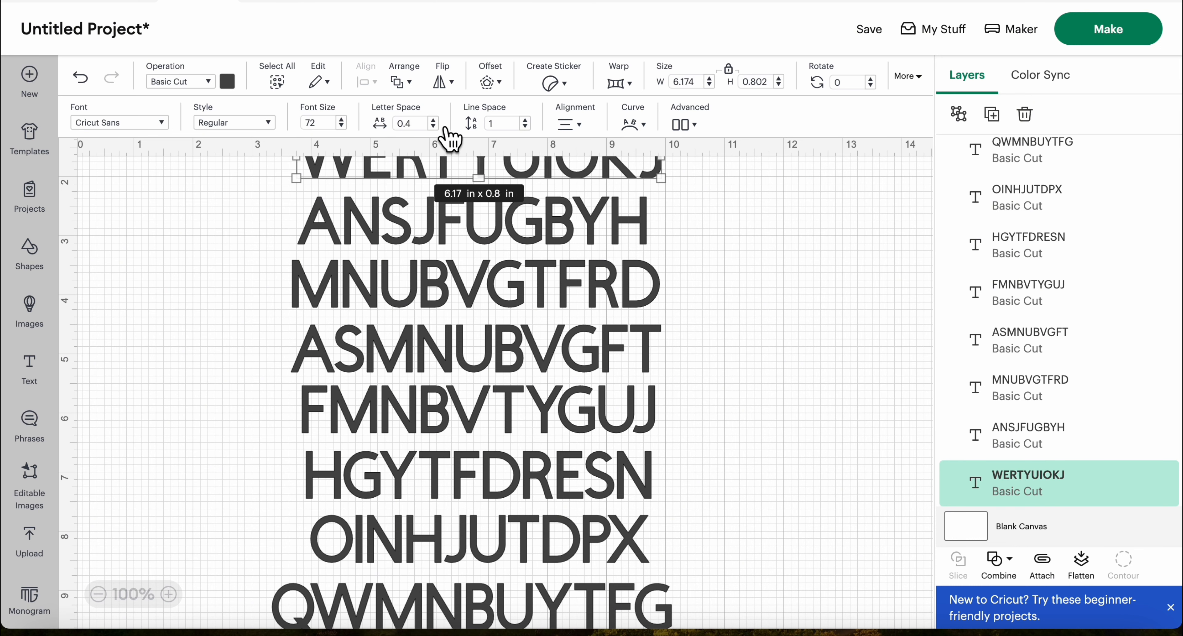
left_click(433, 121)
left_click(433, 121)
left_click(434, 120)
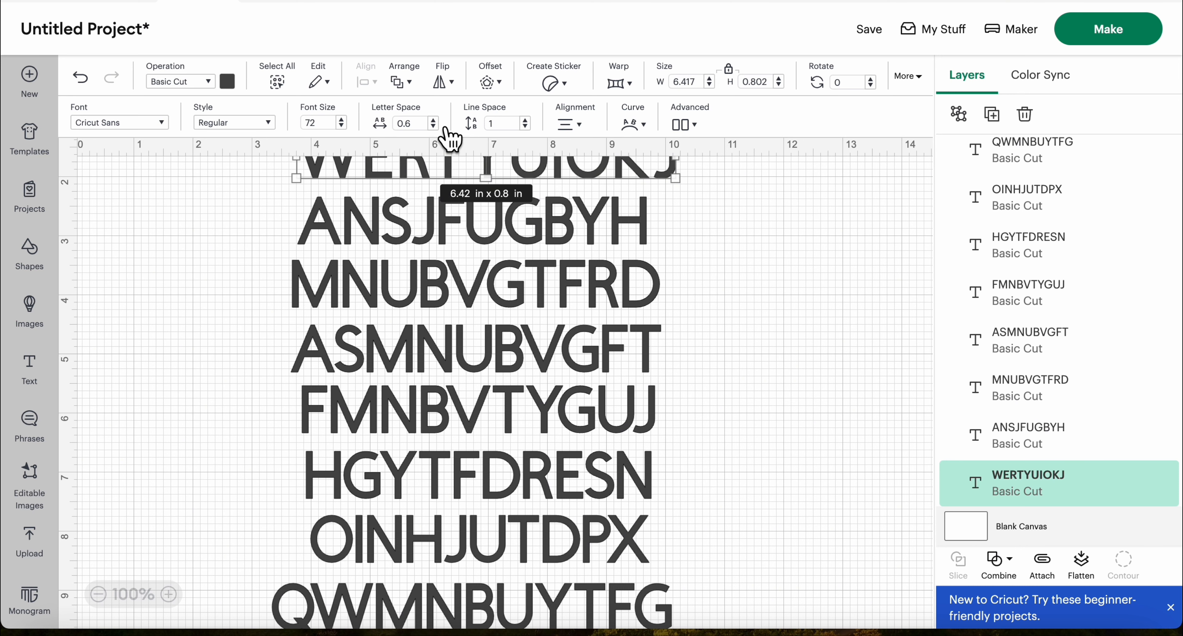
double_click(422, 129)
type("0")
type("4")
key("Return")
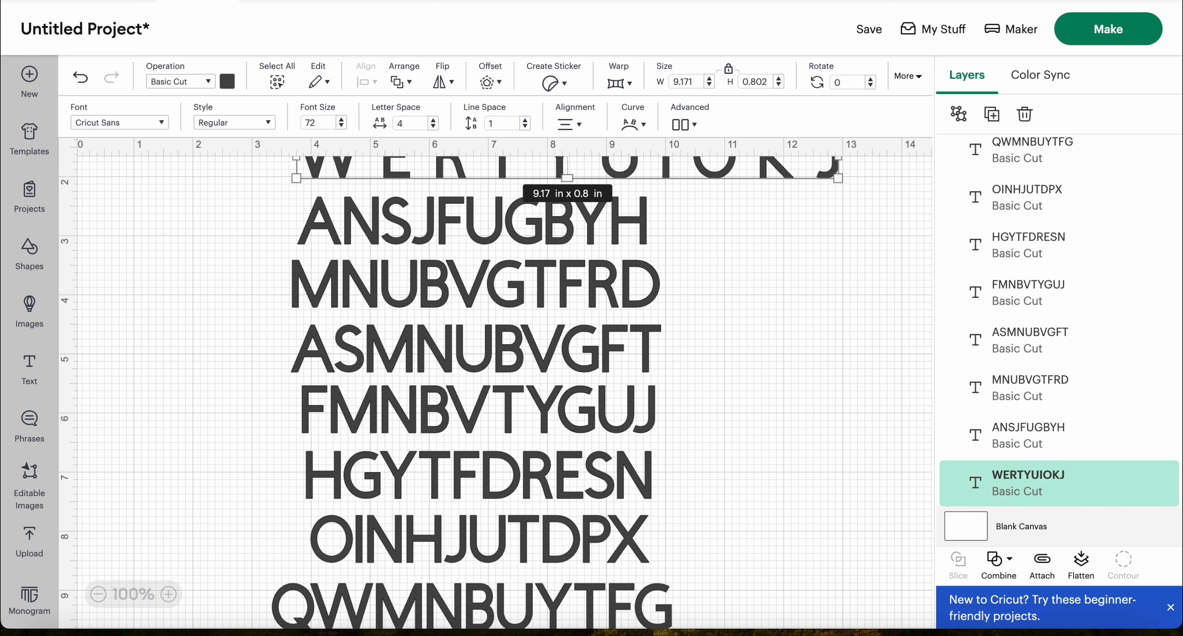
Set the letter spacing of the ANSJFUGBYH text row to 4
scroll(694, 289, "up", 2)
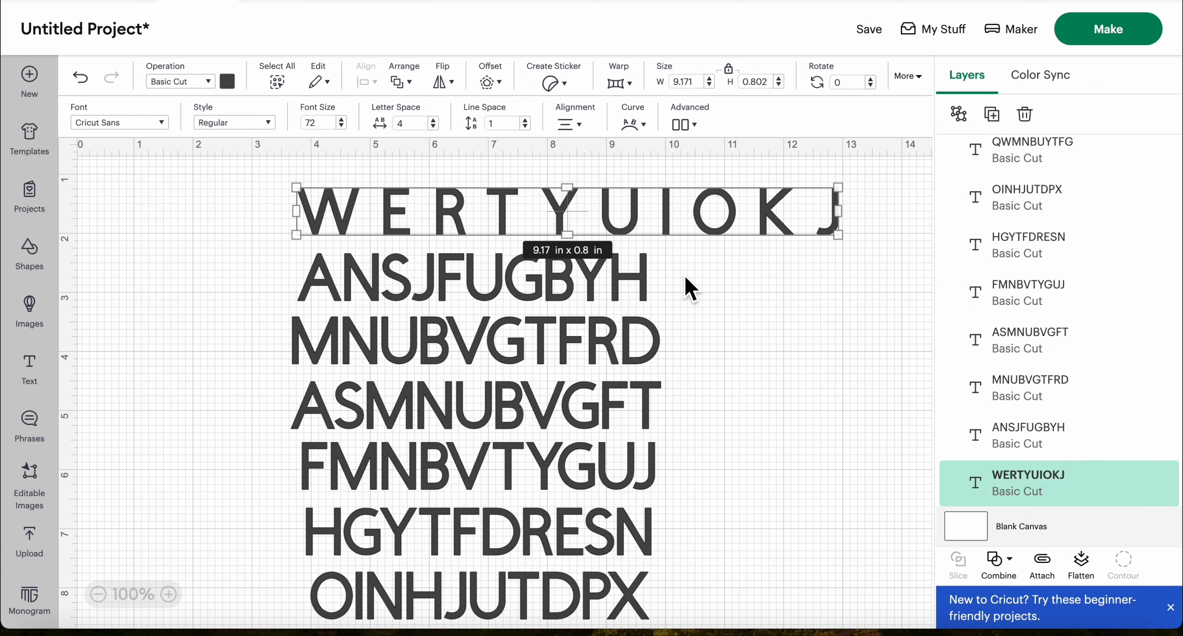
scroll(692, 287, "down", 1)
scroll(691, 287, "up", 1)
left_click(473, 291)
double_click(401, 124)
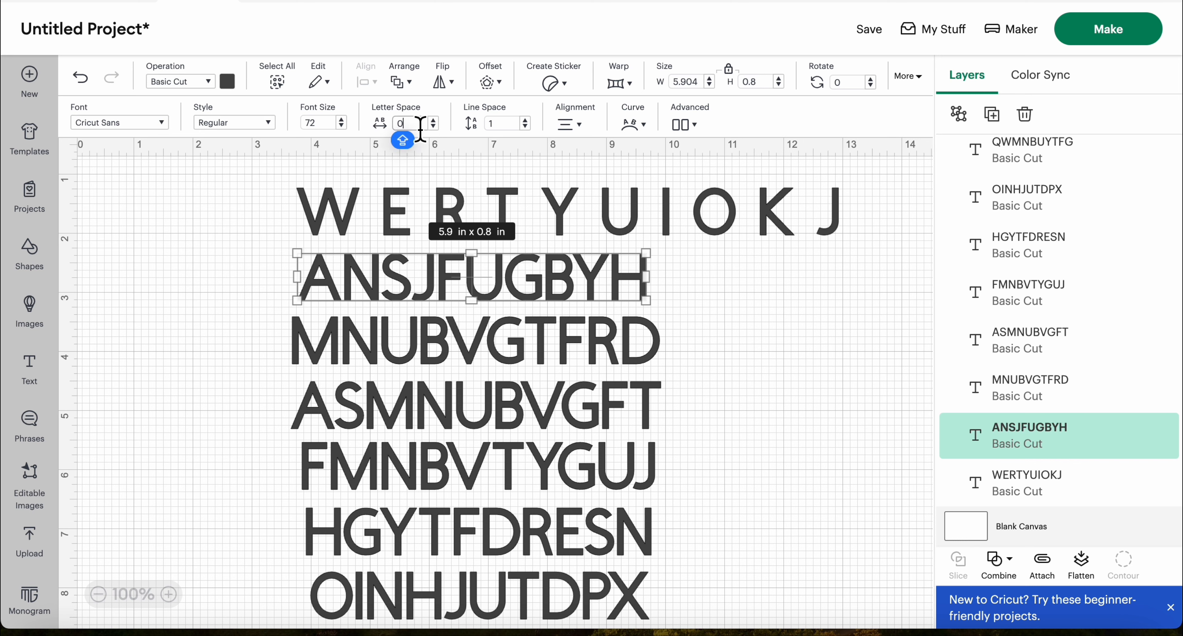
key("BackSpace")
type("4")
left_click(728, 324)
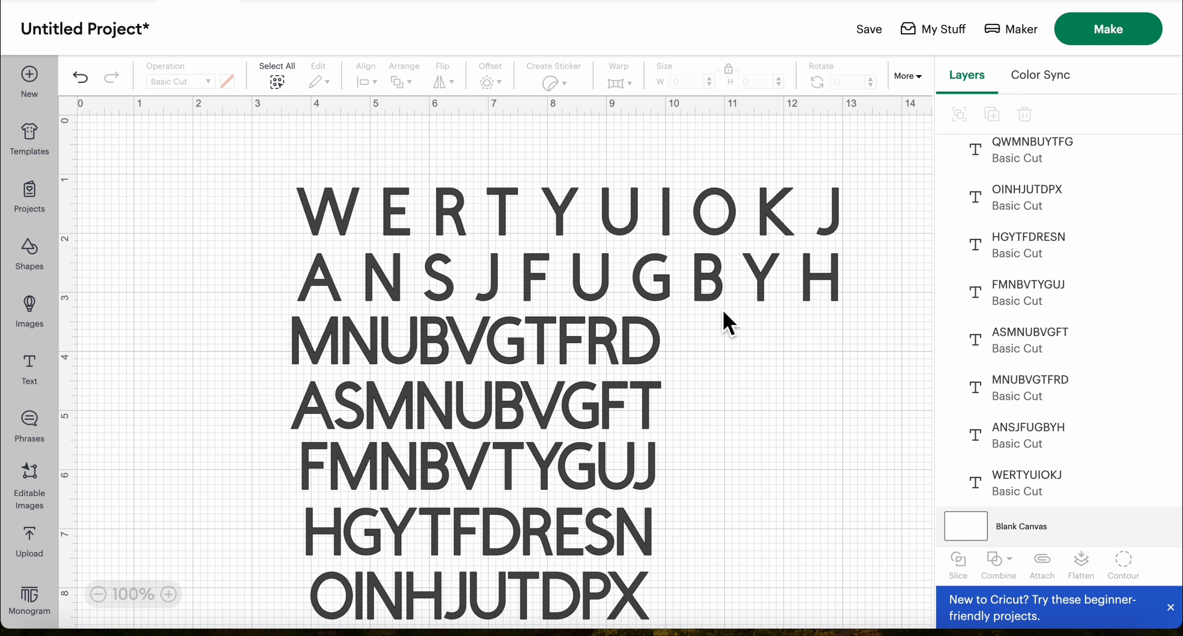
Set the letter spacing of the MNUBVGTFRD and ASMNUBVGFT text rows to 4 each
left_click(397, 344)
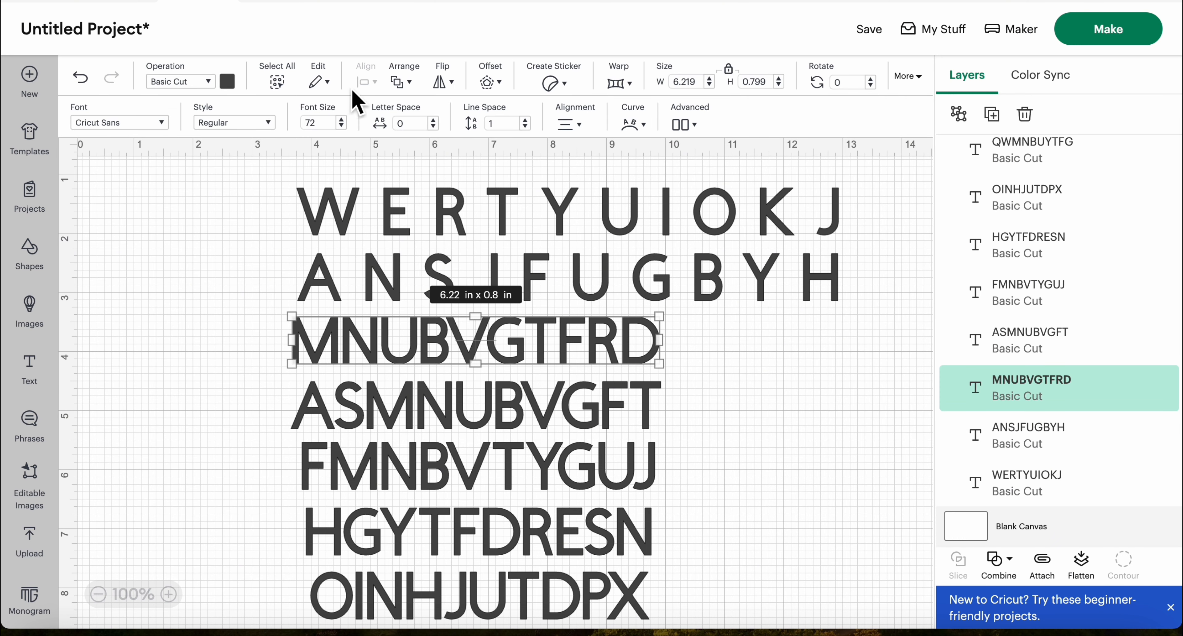
double_click(401, 123)
type("4")
key("Return")
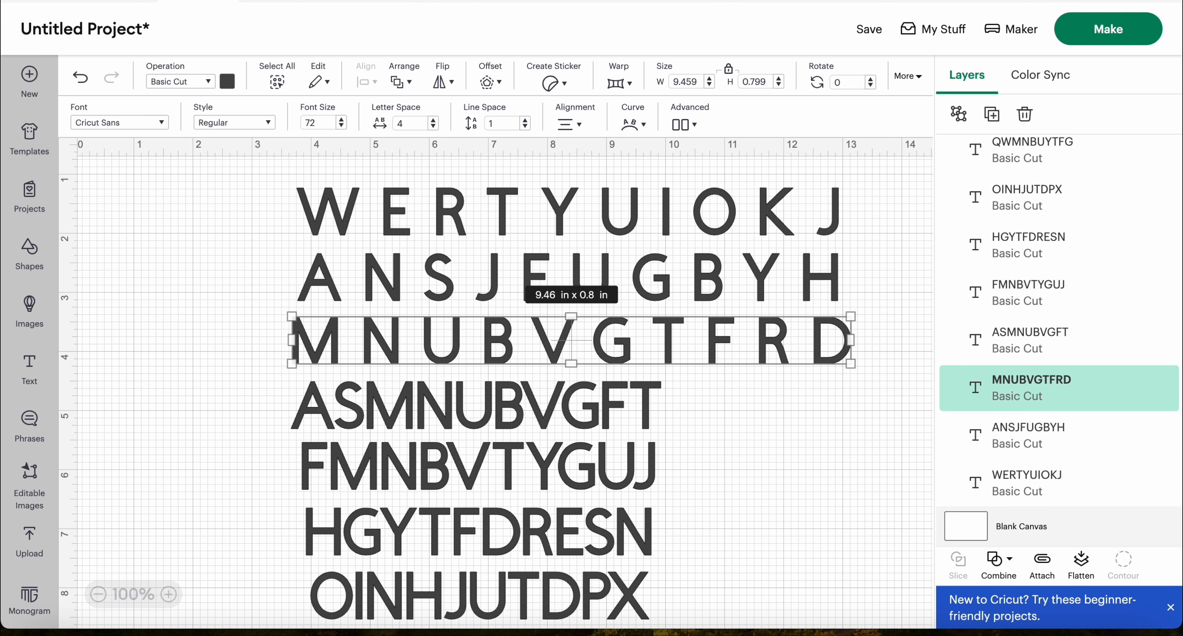
left_click(515, 420)
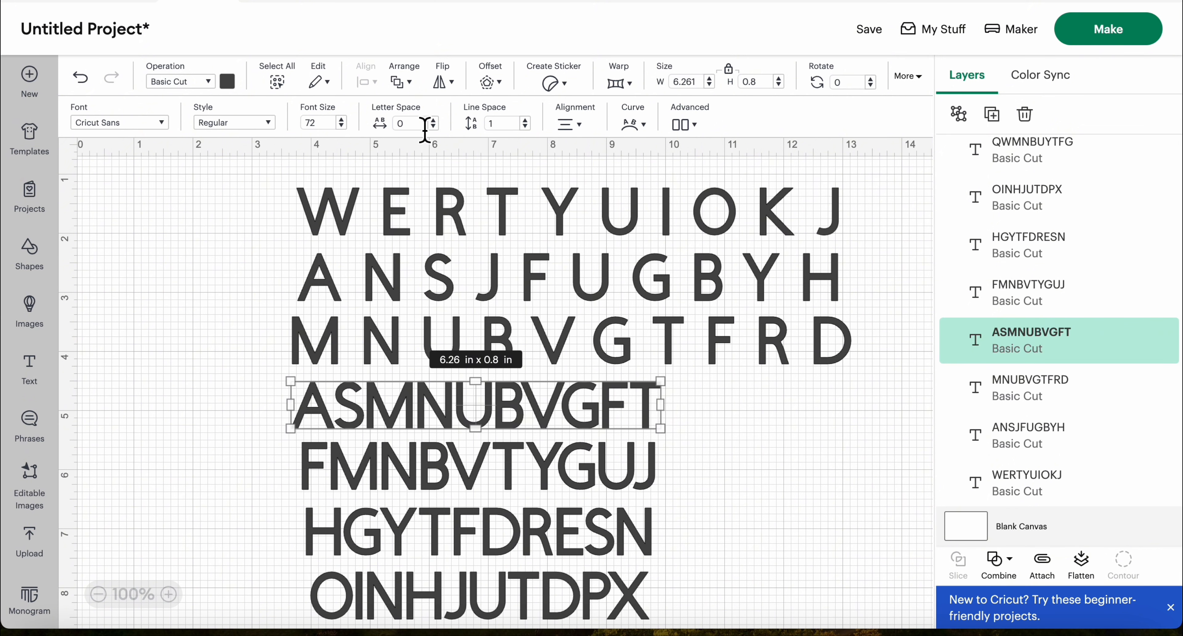
left_click(399, 124)
key("BackSpace")
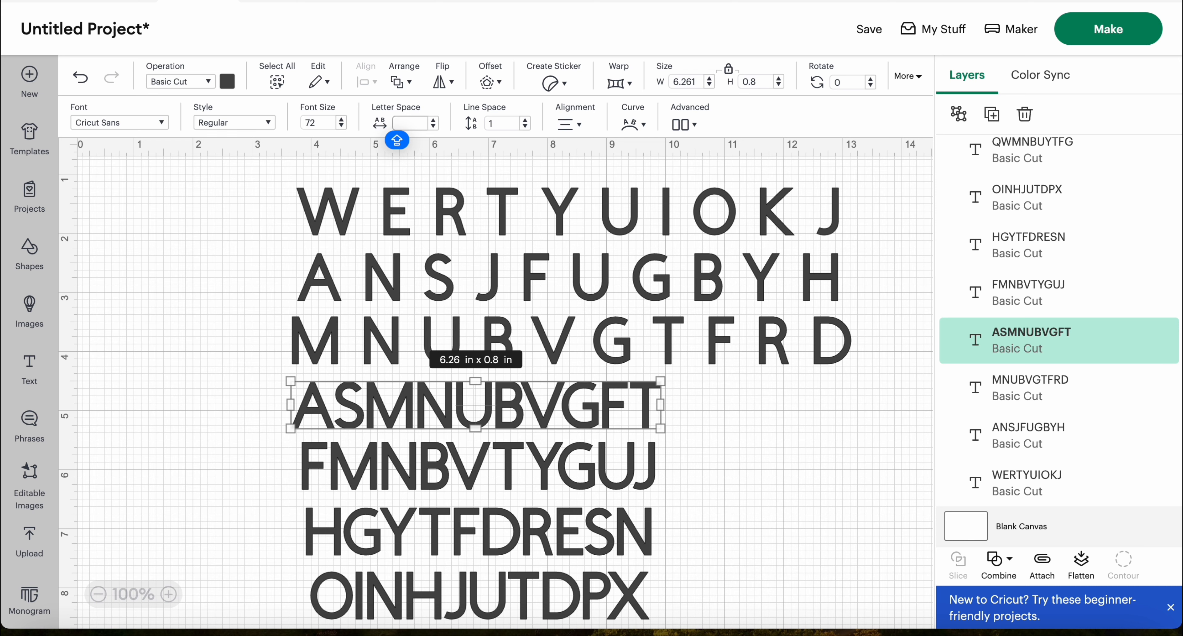
type("4")
key("Return")
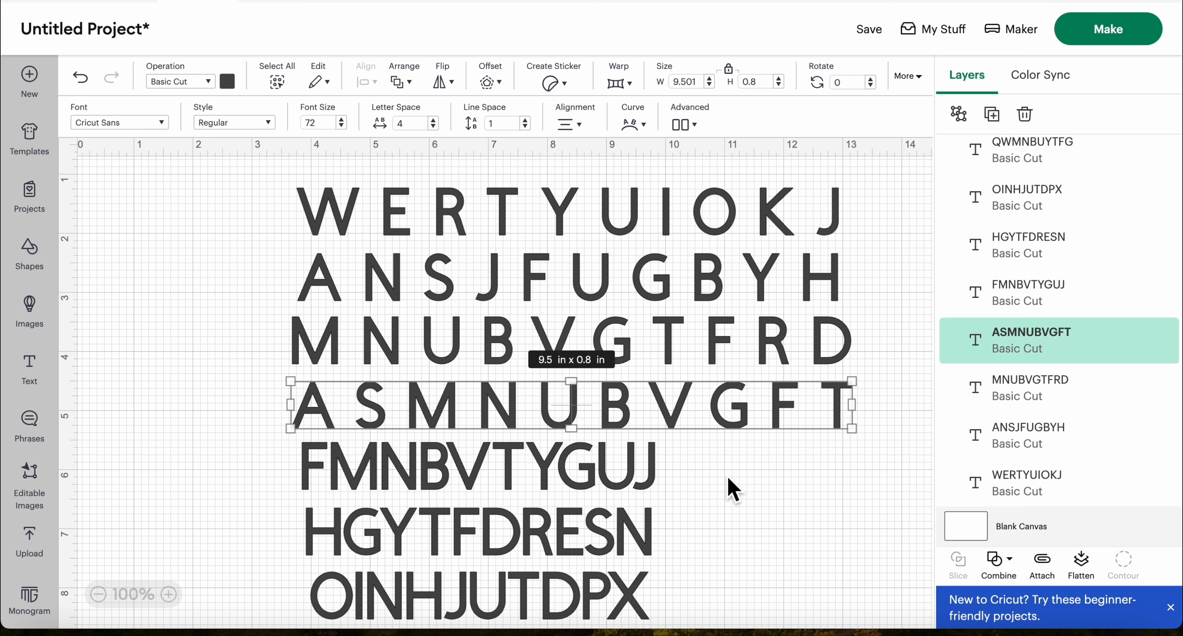
Set the letter spacing of the FMNBVTYGUJ and HGYTFDRESN text rows to 4 each
scroll(729, 485, "down", 4)
left_click(526, 285)
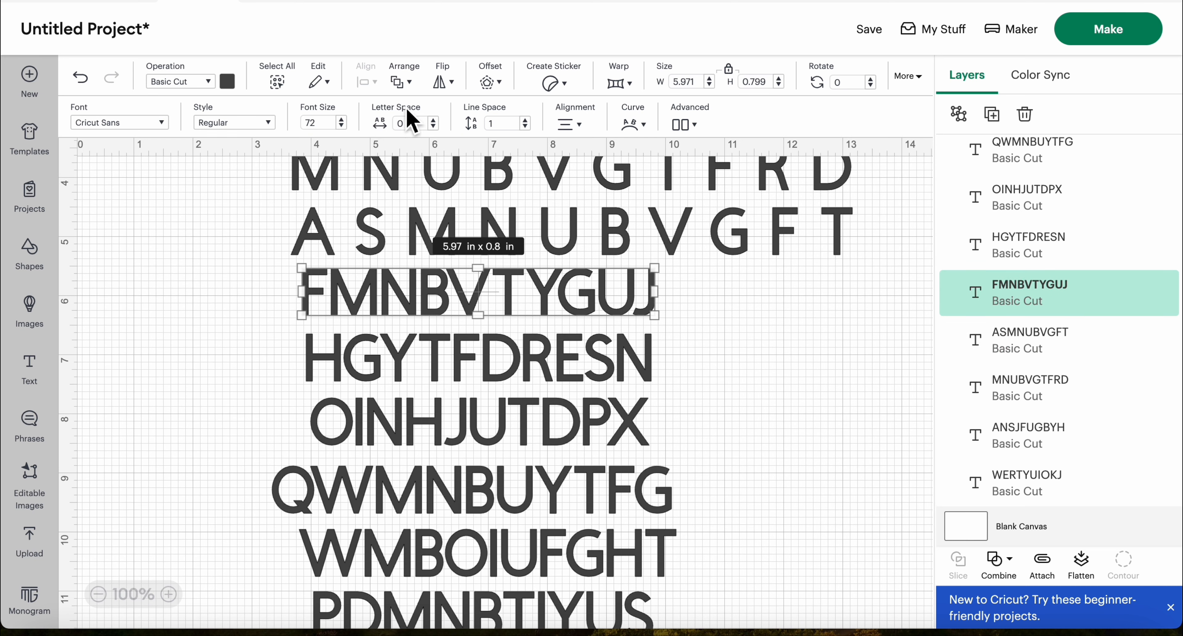
left_click(411, 123)
type("4")
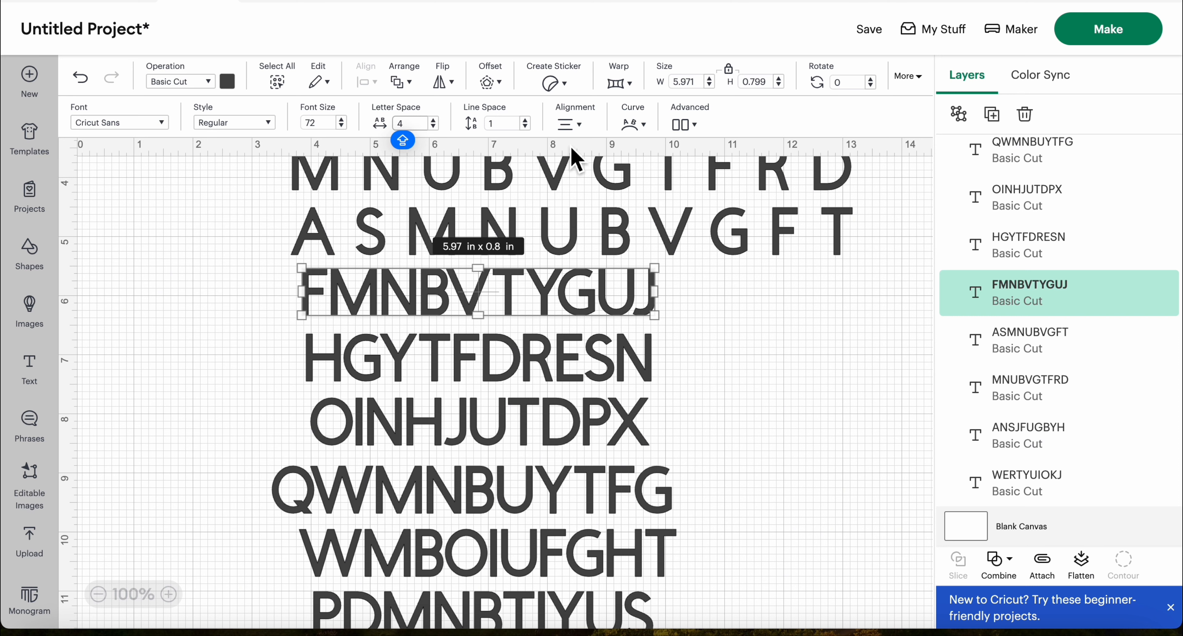
key("Return")
left_click(508, 354)
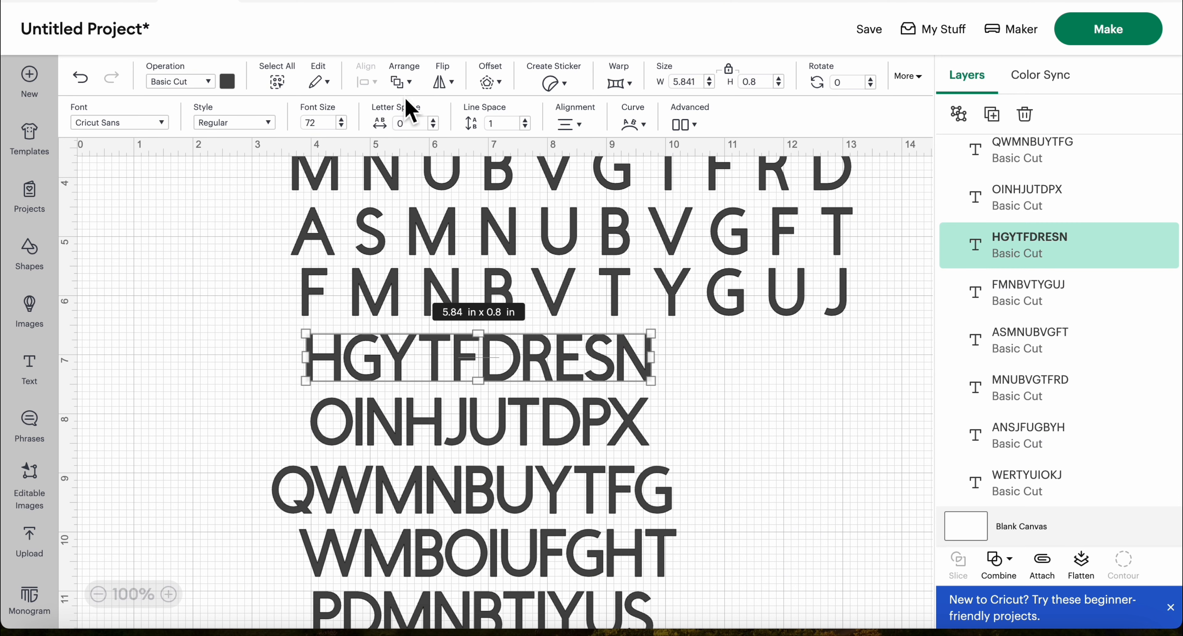
left_click(416, 124)
type("4")
key("Return")
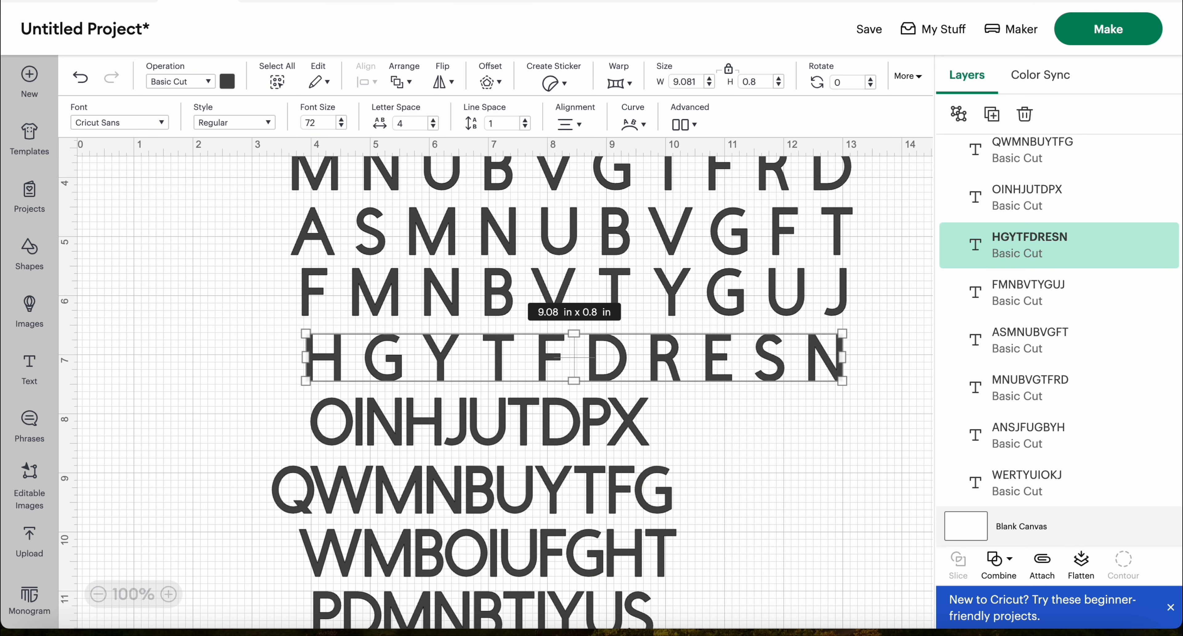
Set the letter spacing of the OINHJUTDPX and QWMNBUYTFG text rows to 4 each
left_click(489, 423)
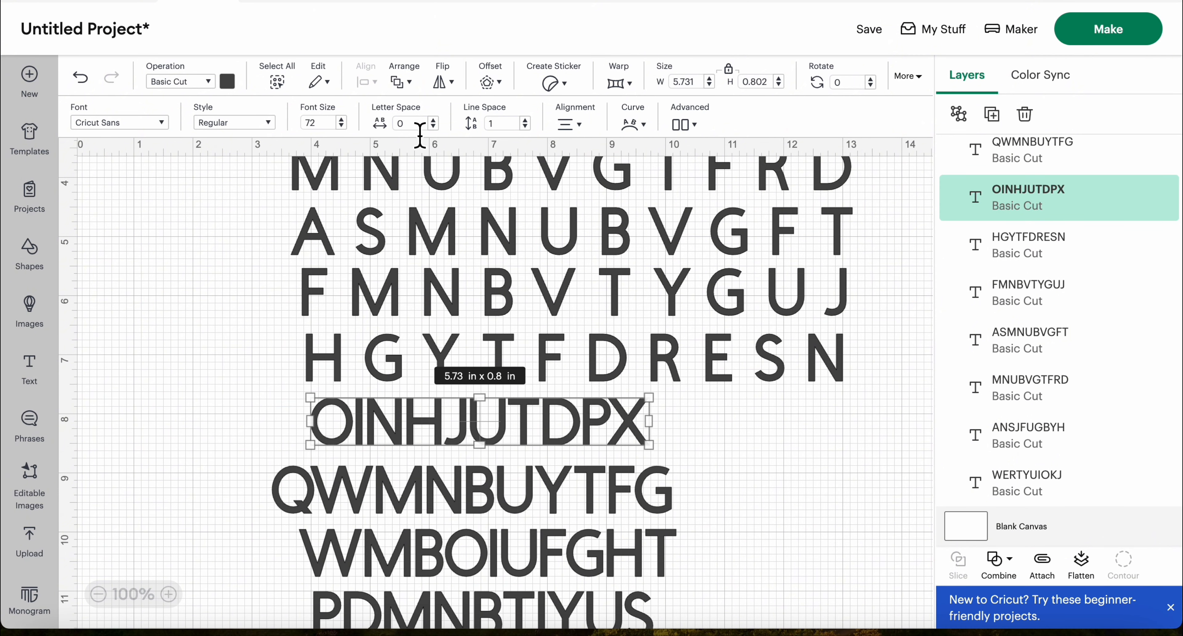
left_click(401, 123)
type("4")
key("Return")
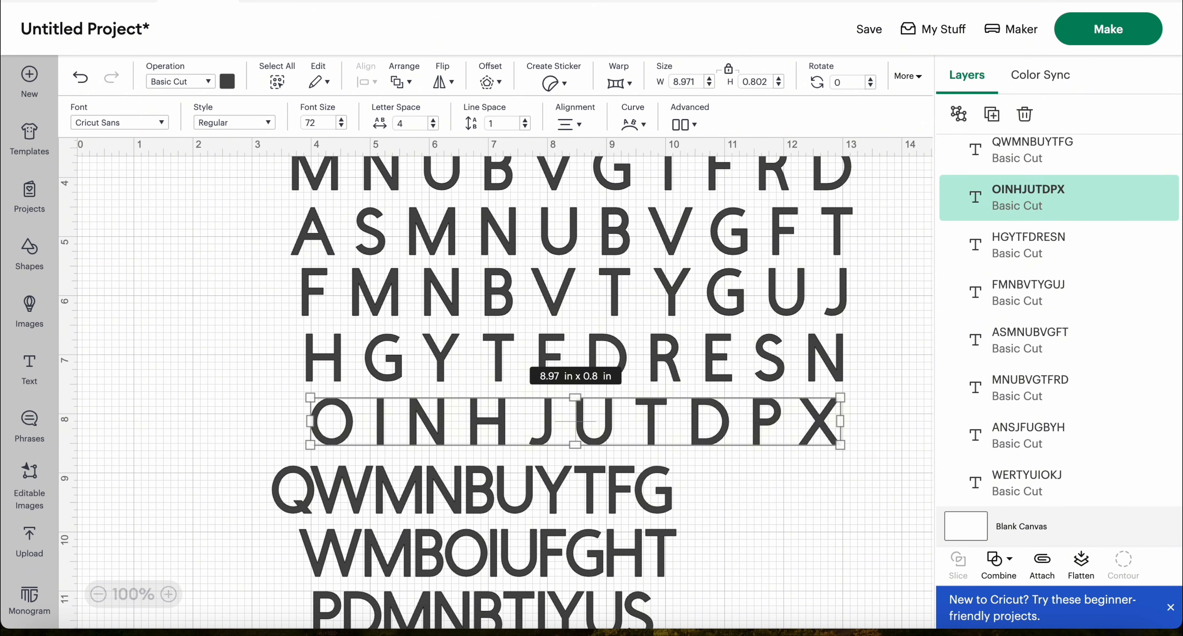
left_click(619, 505)
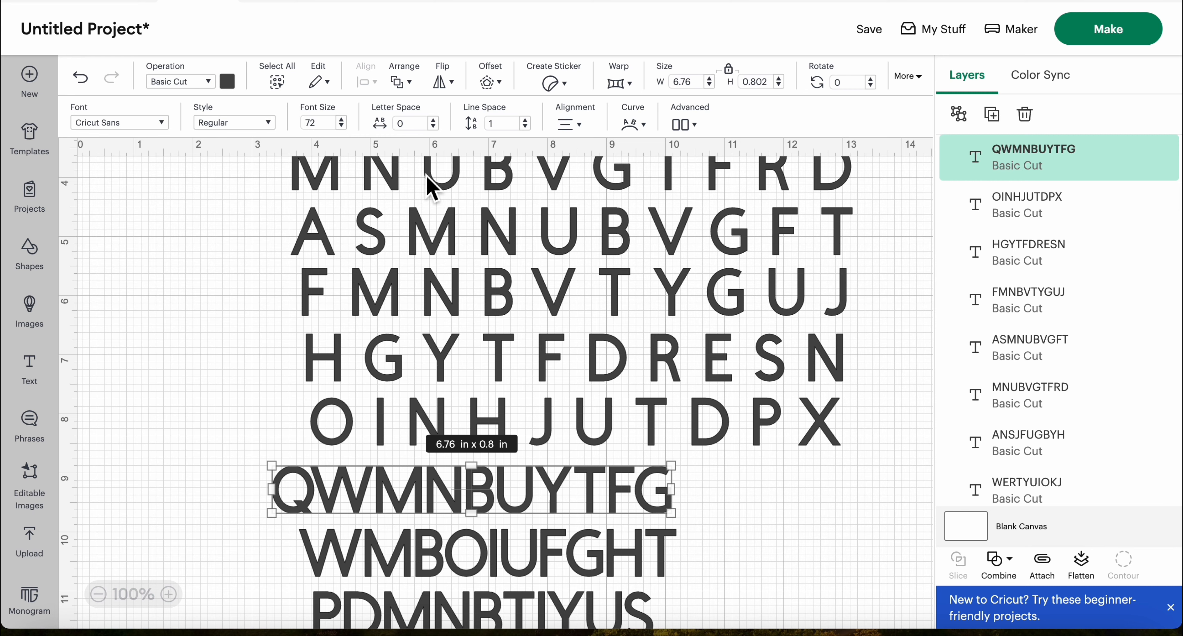
left_click(410, 123)
type("4")
key("Return")
Set the letter spacing of the last two text rows, WMBOIUFGHT and PDMNBTIYUS, to 4 each
scroll(528, 505, "down", 3)
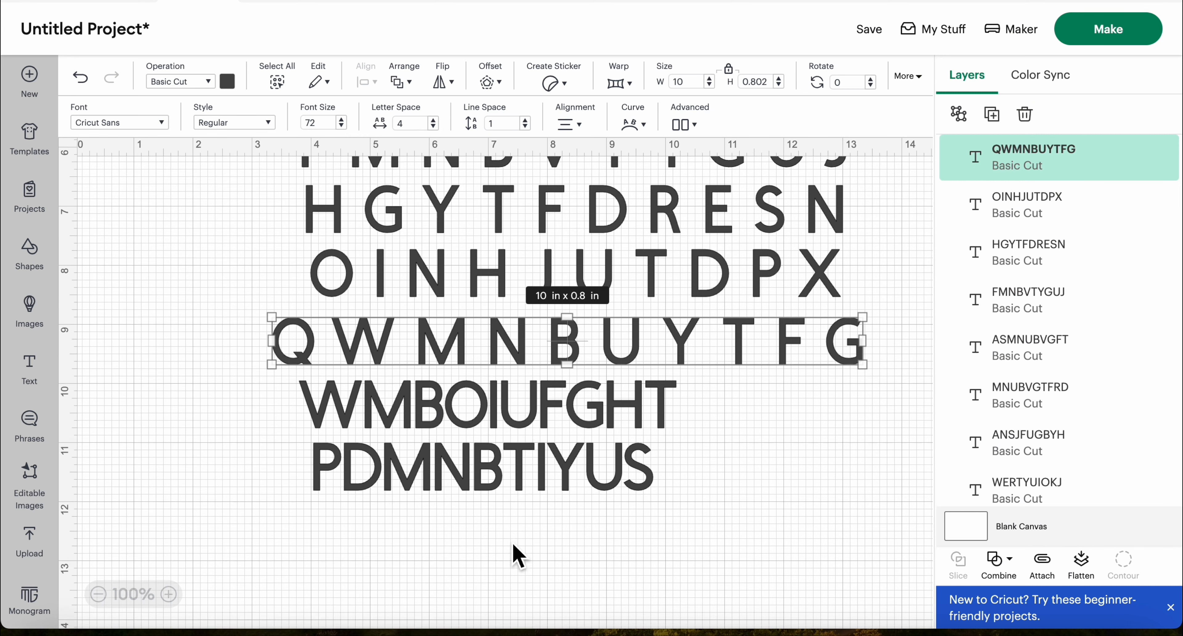
scroll(514, 555, "up", 1)
left_click(473, 442)
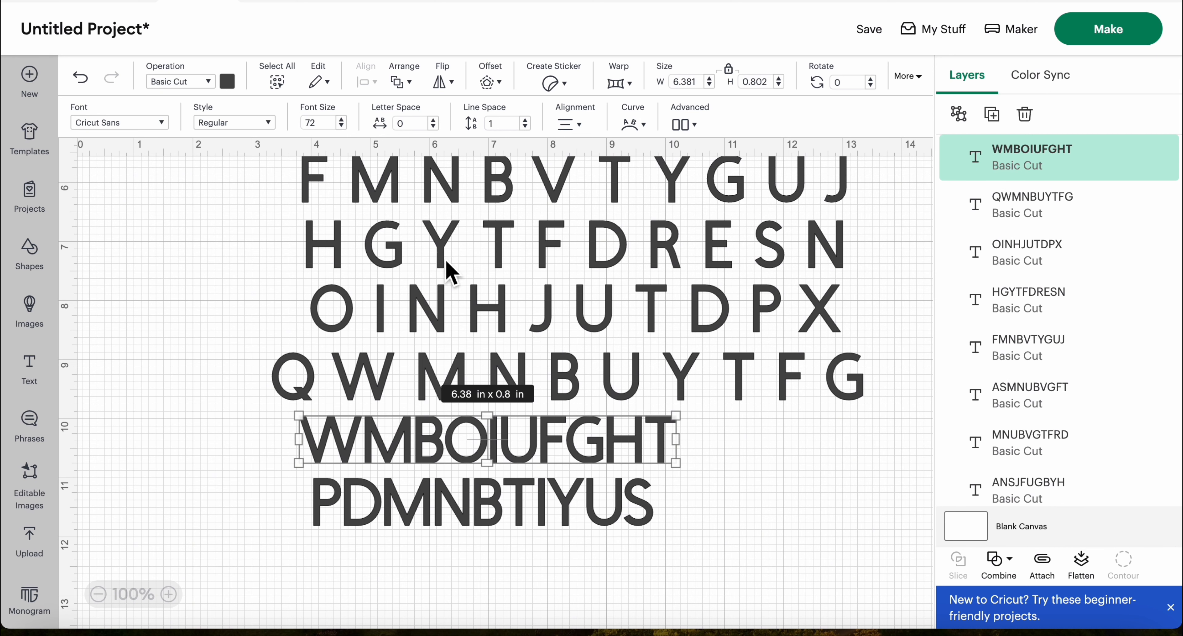
left_click(410, 124)
type("4")
key("Return")
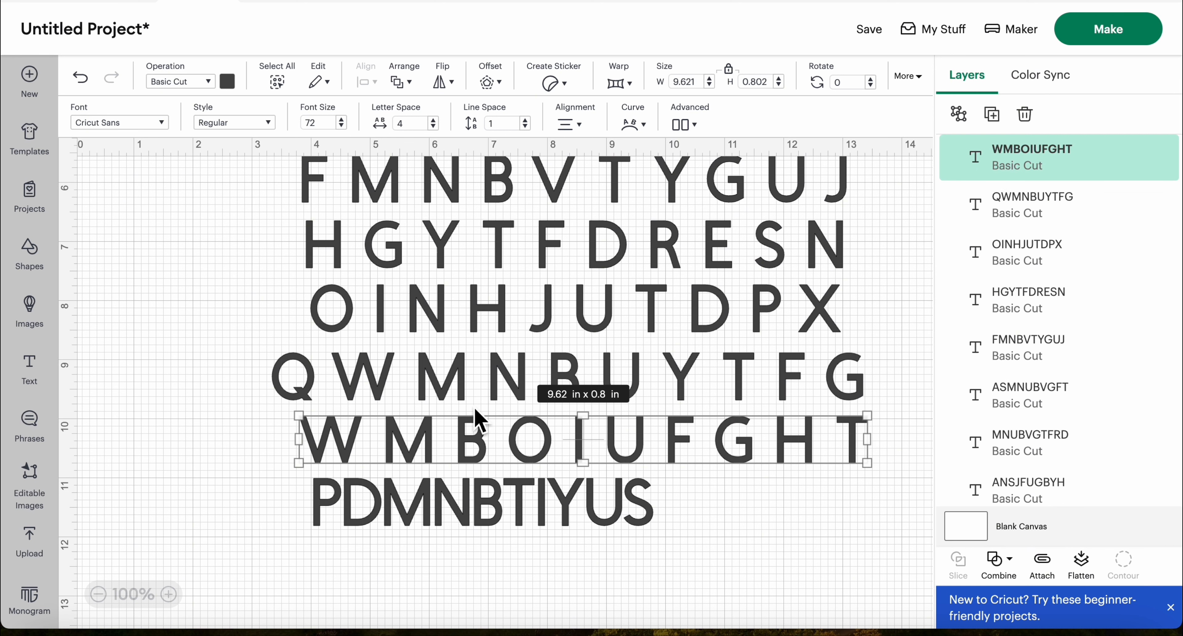
left_click(478, 504)
left_click(415, 124)
key("BackSpace")
key("Return")
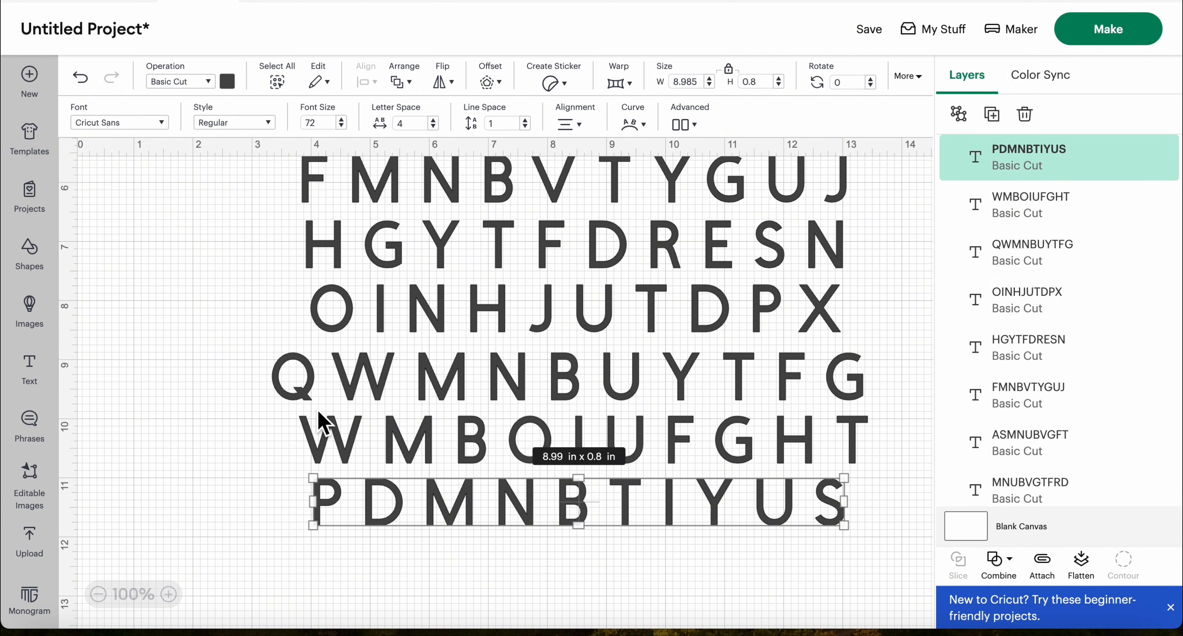
Move the WERTYUIOKJ and ANSJFUGBYH rows left so they start about 0.5 in from the canvas's left edge
scroll(216, 348, "up", 5)
scroll(216, 348, "down", 6)
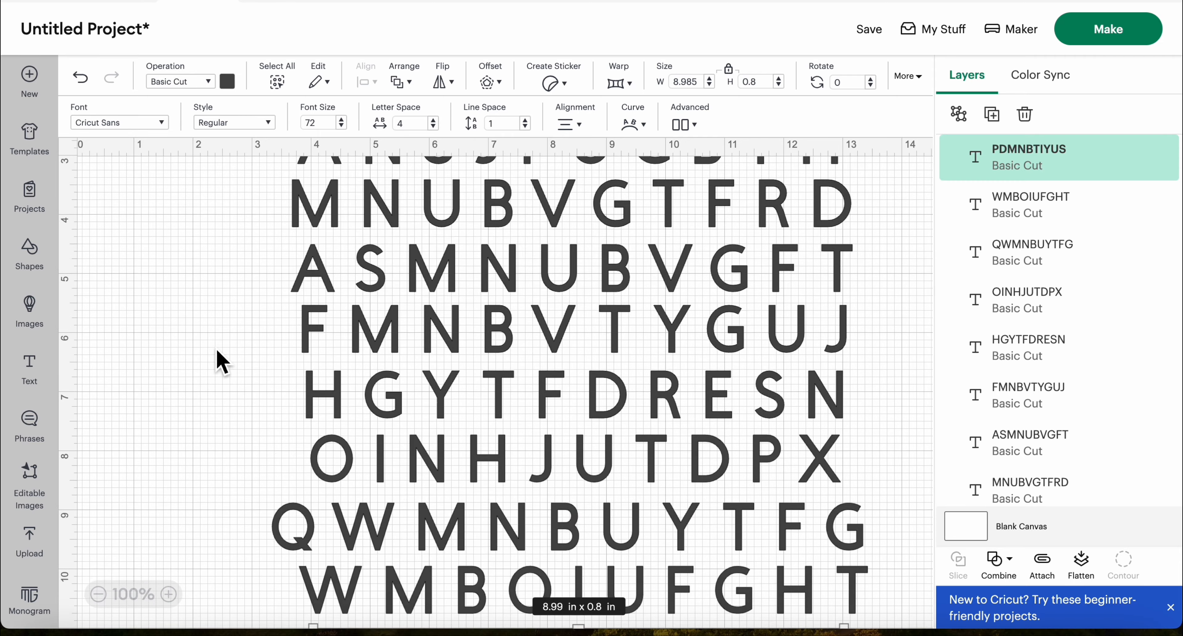
scroll(215, 348, "up", 1)
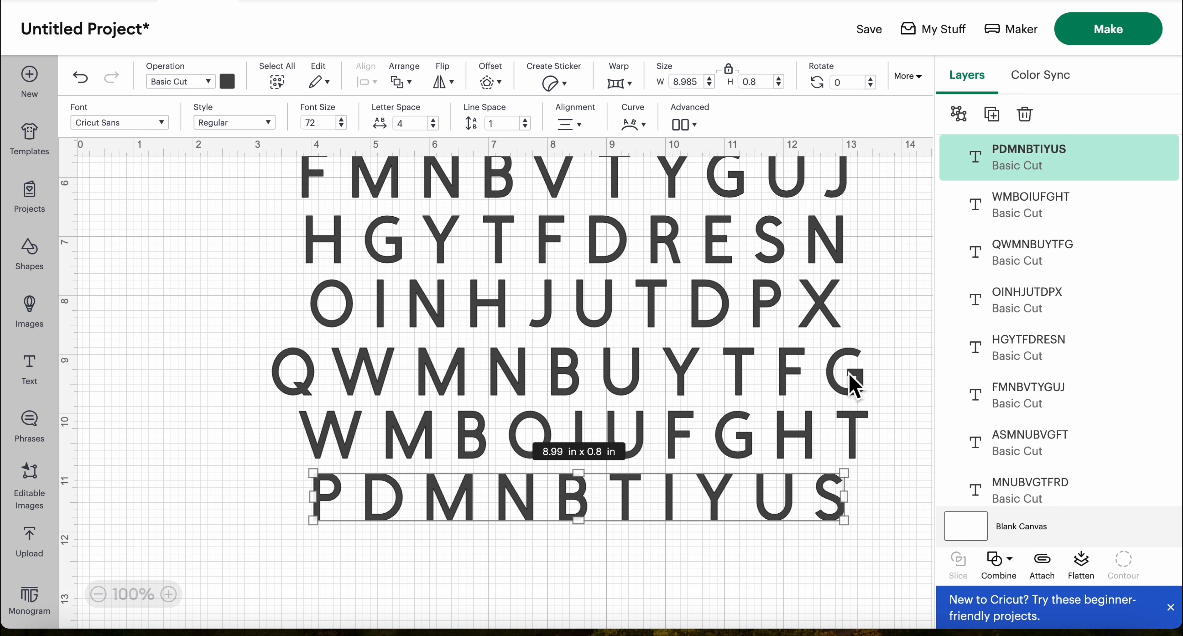
scroll(239, 303, "up", 6)
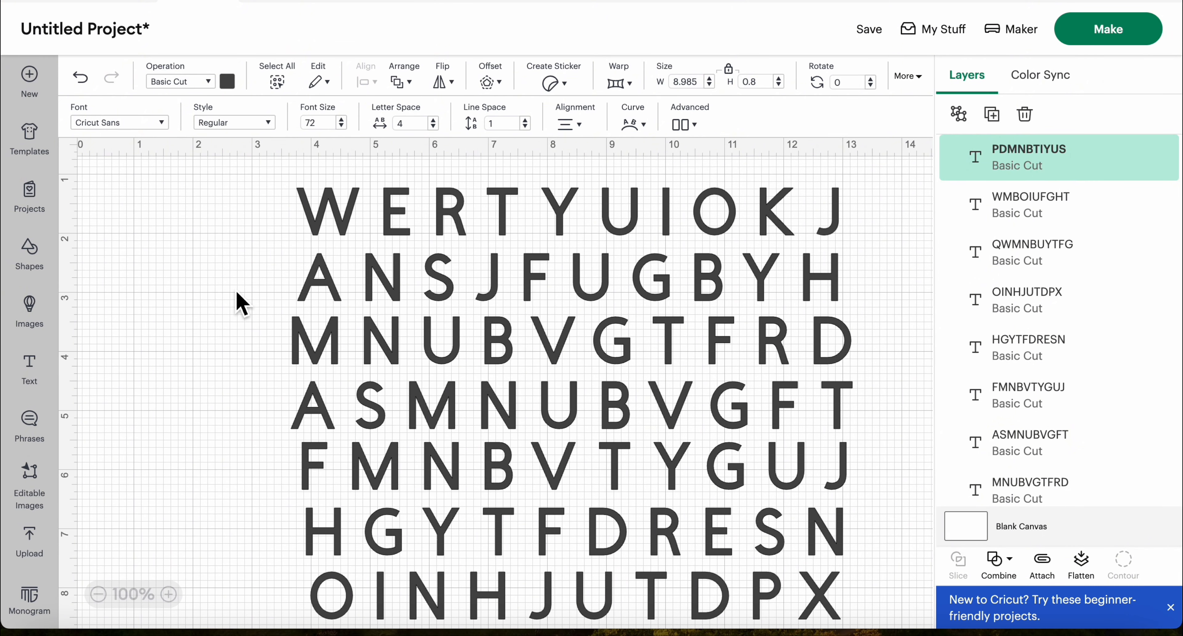
left_click(434, 221)
left_click_drag(434, 220, 246, 212)
left_click(542, 278)
left_click_drag(542, 278, 349, 280)
Move the rows MNUBVGTFRD, ASMNUBVGFT, FMNBVTYGUJ, HGYTFDRESN and OINHJUTDPX about 3.5 in left, near the canvas's left edge beneath the first two
left_click_drag(665, 343, 469, 349)
left_click_drag(672, 407, 462, 411)
left_click_drag(671, 466, 458, 480)
left_click_drag(711, 549, 489, 553)
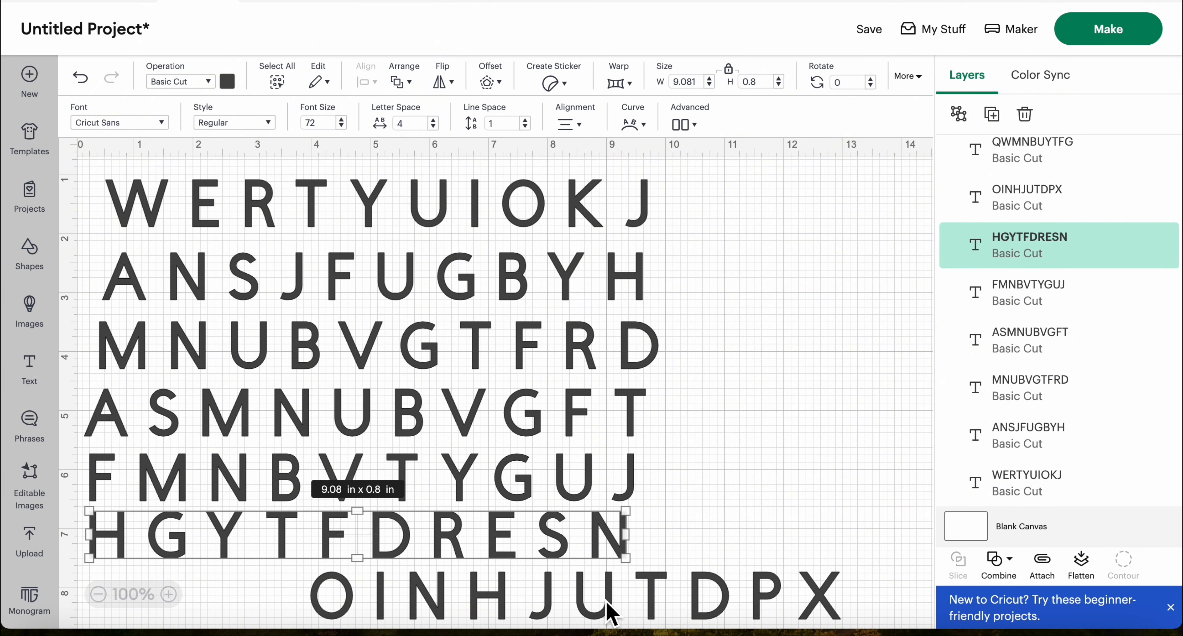
left_click_drag(602, 610, 388, 608)
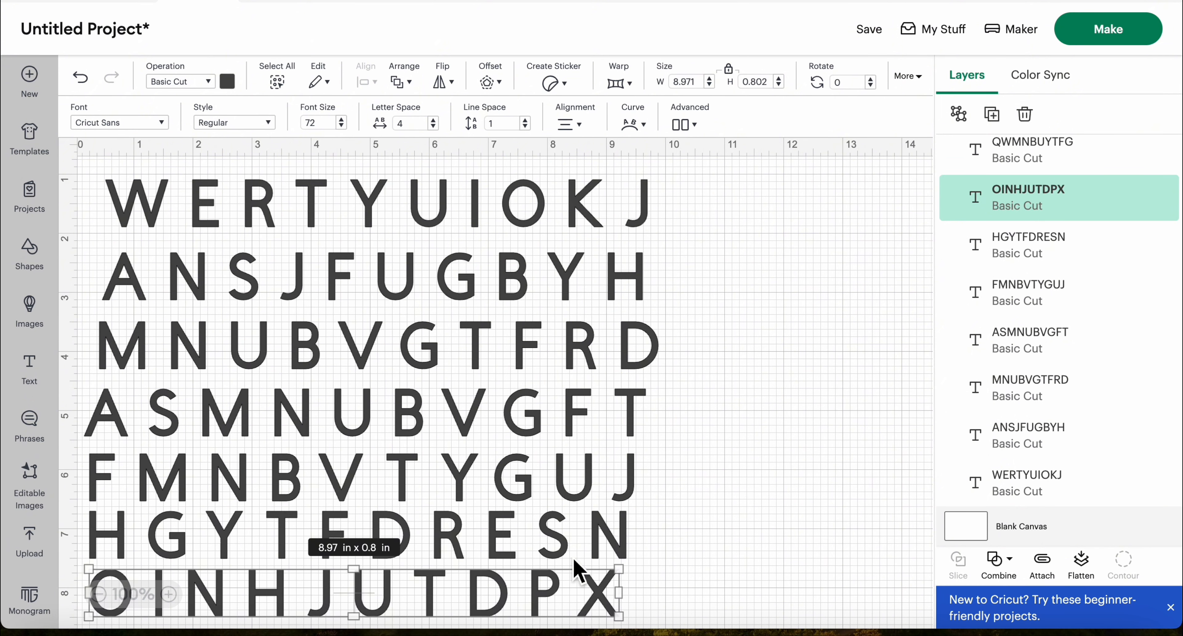
Add a new text object and place it beside the letter rows, starting near the 11 in horizontal ruler mark
left_click(45, 373)
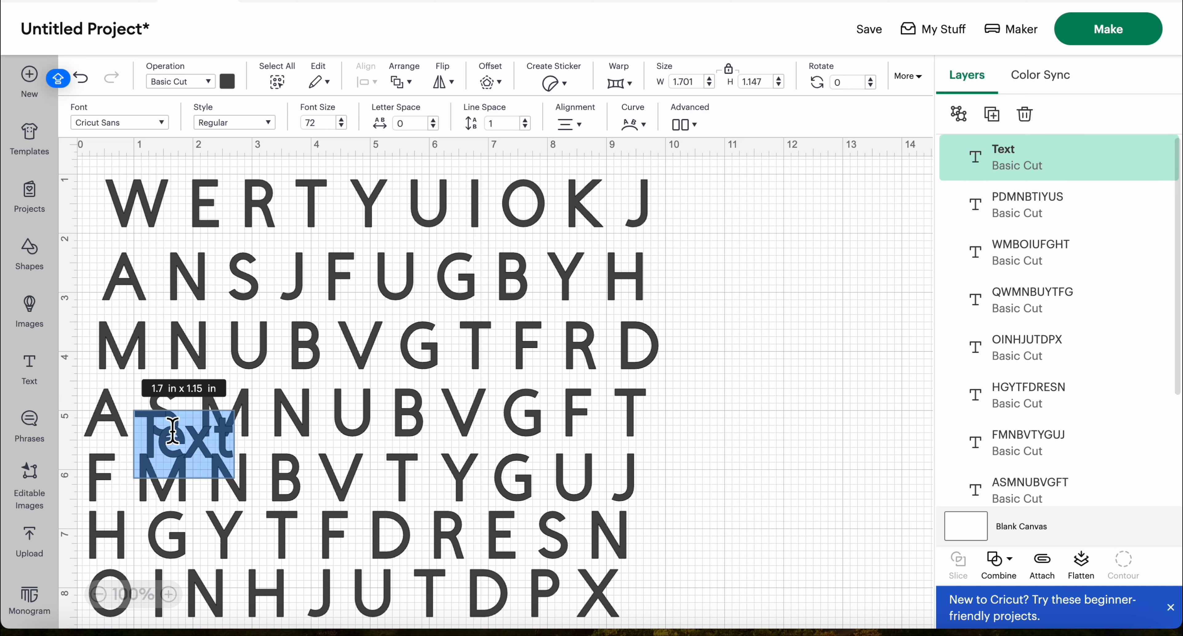
left_click(804, 404)
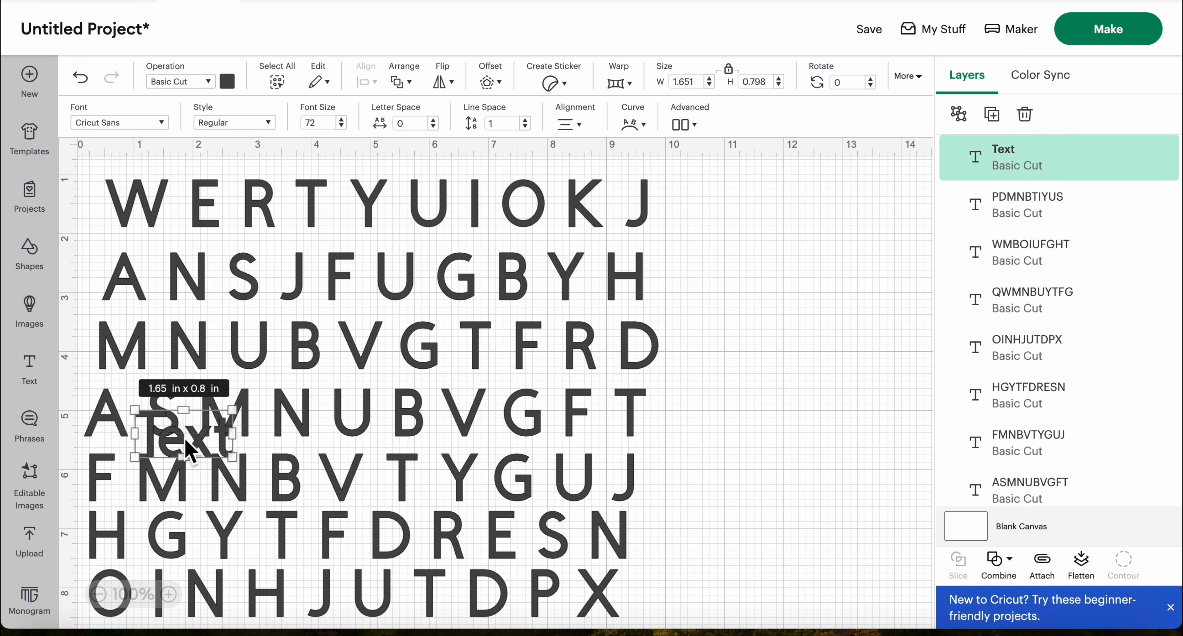
left_click_drag(188, 448, 795, 274)
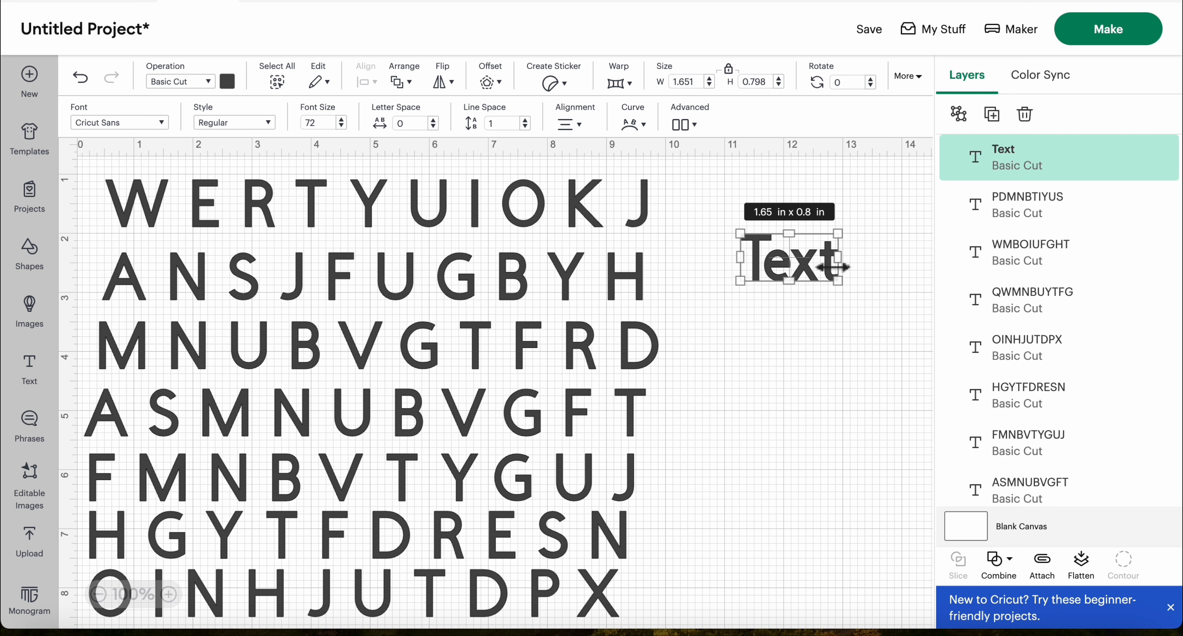
Replace the new text object's placeholder with the person's full name in capitals, first and last name on separate lines
double_click(822, 271)
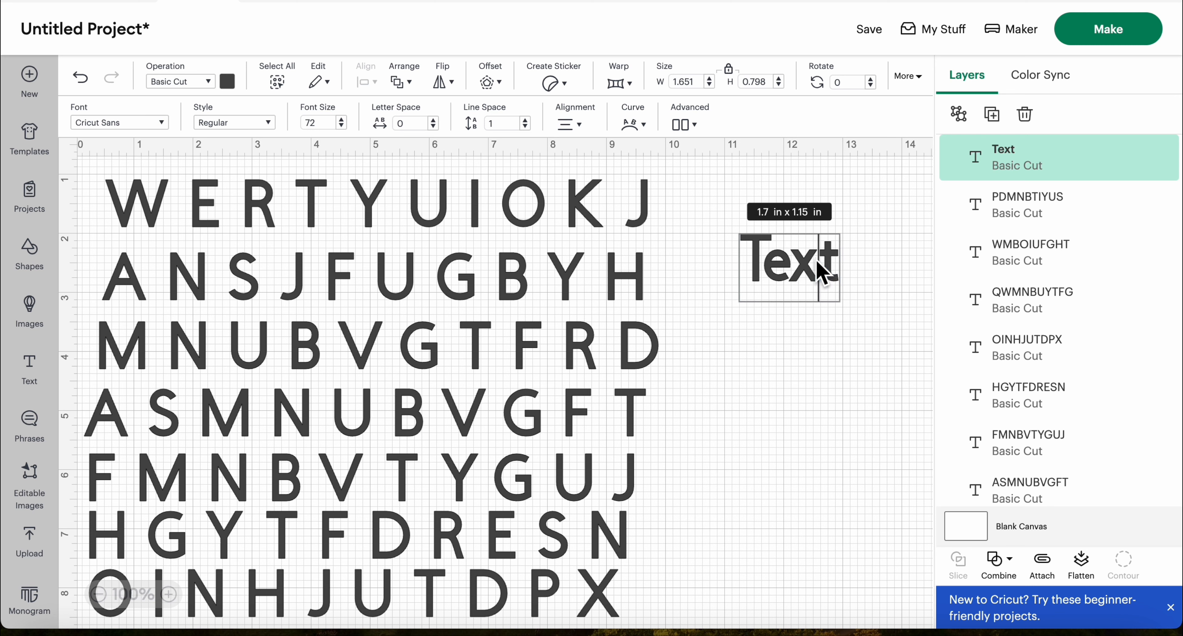
key("BackSpace")
key("BackSpace")
key("BackSpace")
key("BackSpace")
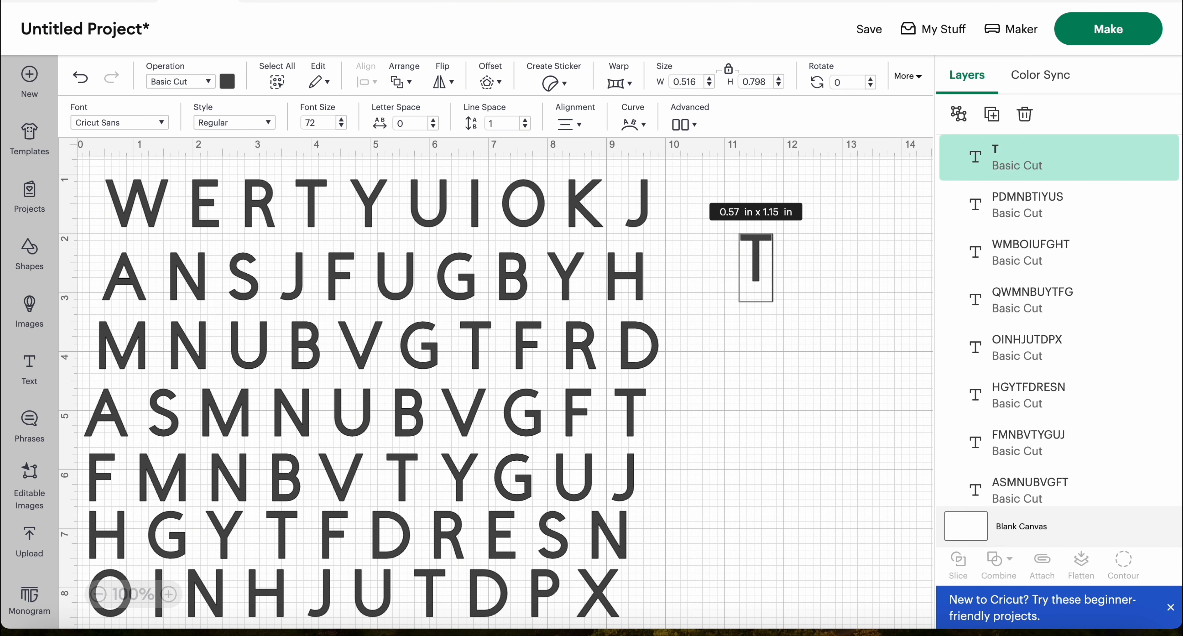
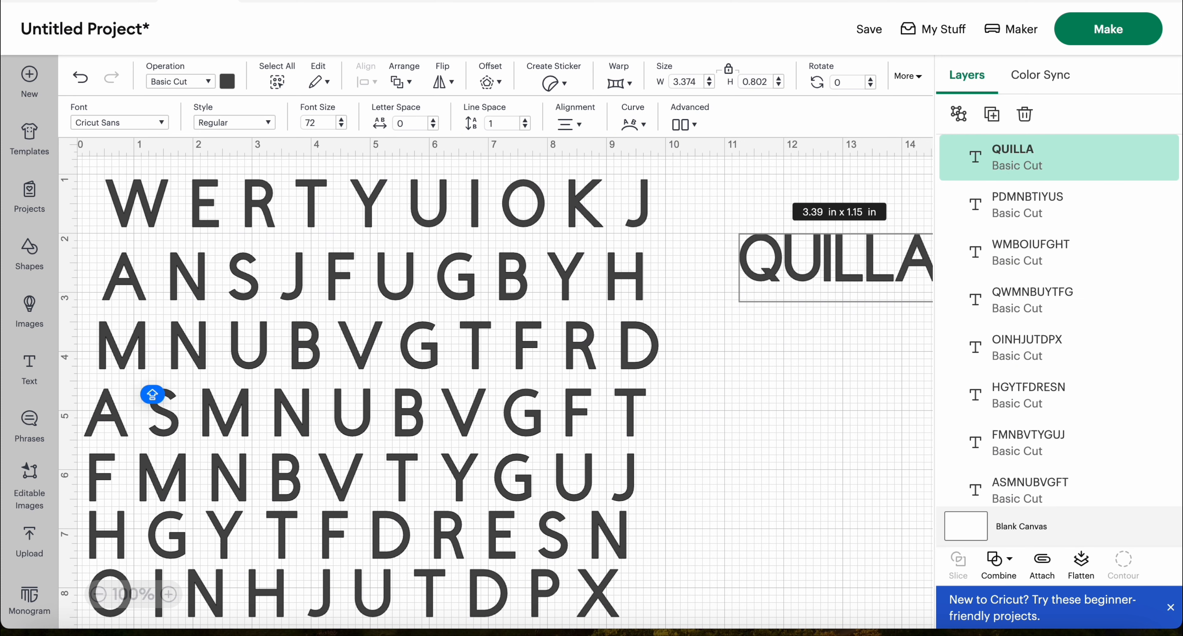
key("Return")
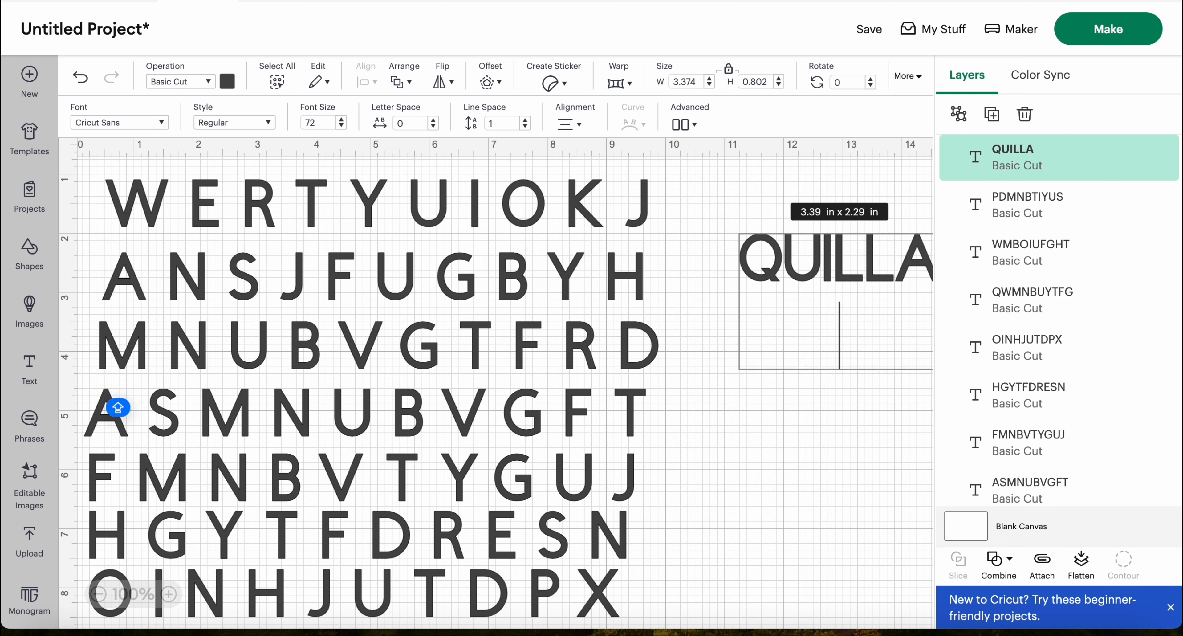
left_click(839, 475)
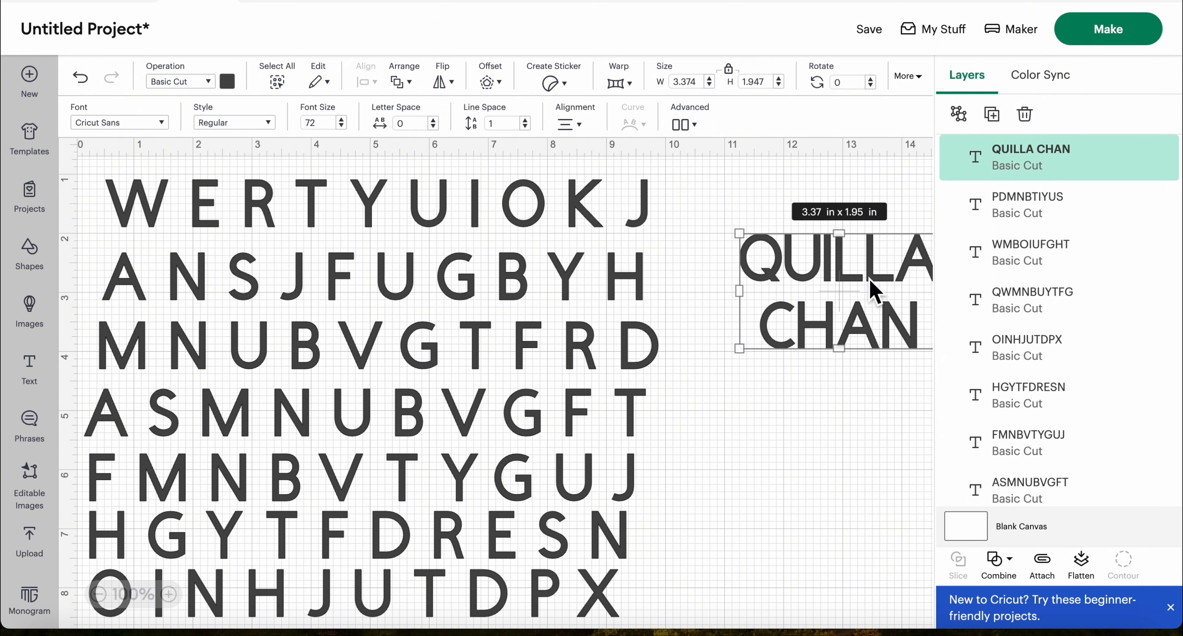
Move the two-line name about 0.5 in left and 0.3 in down, then deselect it
left_click(827, 427)
left_click_drag(872, 275, 849, 291)
left_click(808, 454)
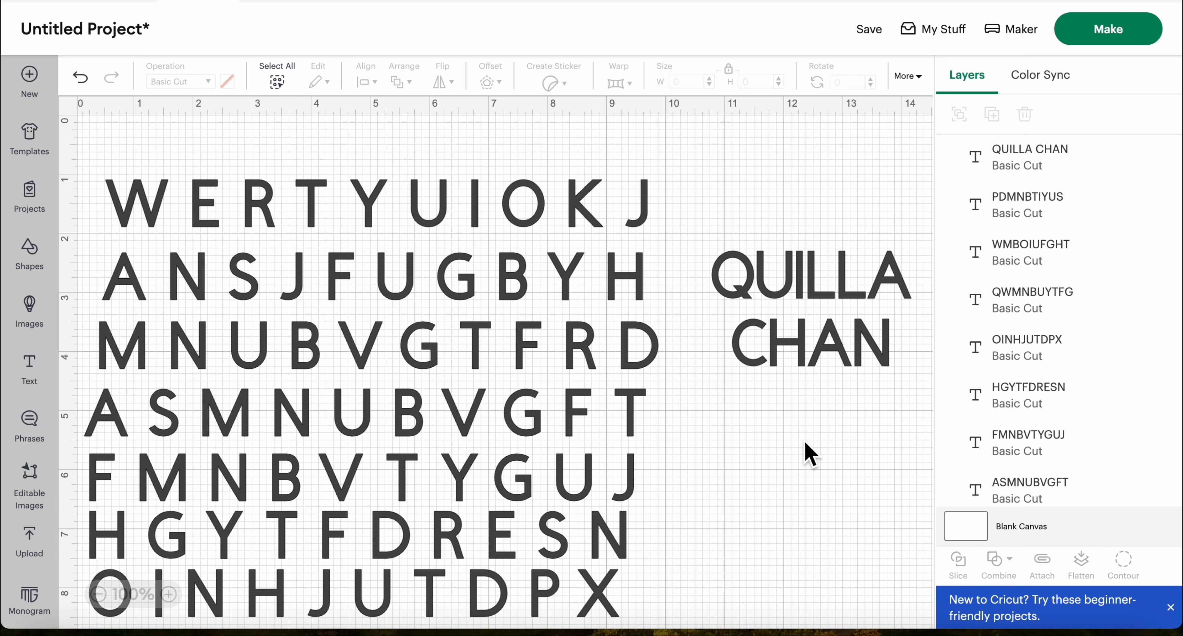
Move the rows QWMNBUYTFG, WMBOIUFGHT and PDMNBTIYUS left to line up beneath the other rows near the canvas's left edge
scroll(809, 454, "down", 3)
scroll(805, 425, "down", 8)
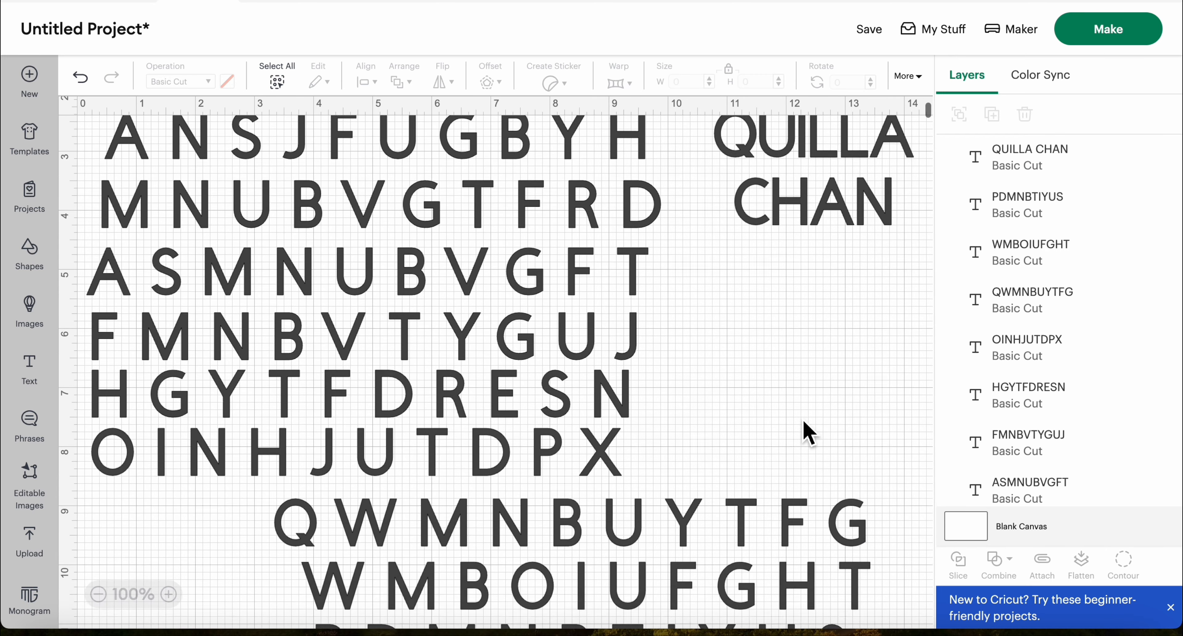
left_click_drag(731, 434, 537, 447)
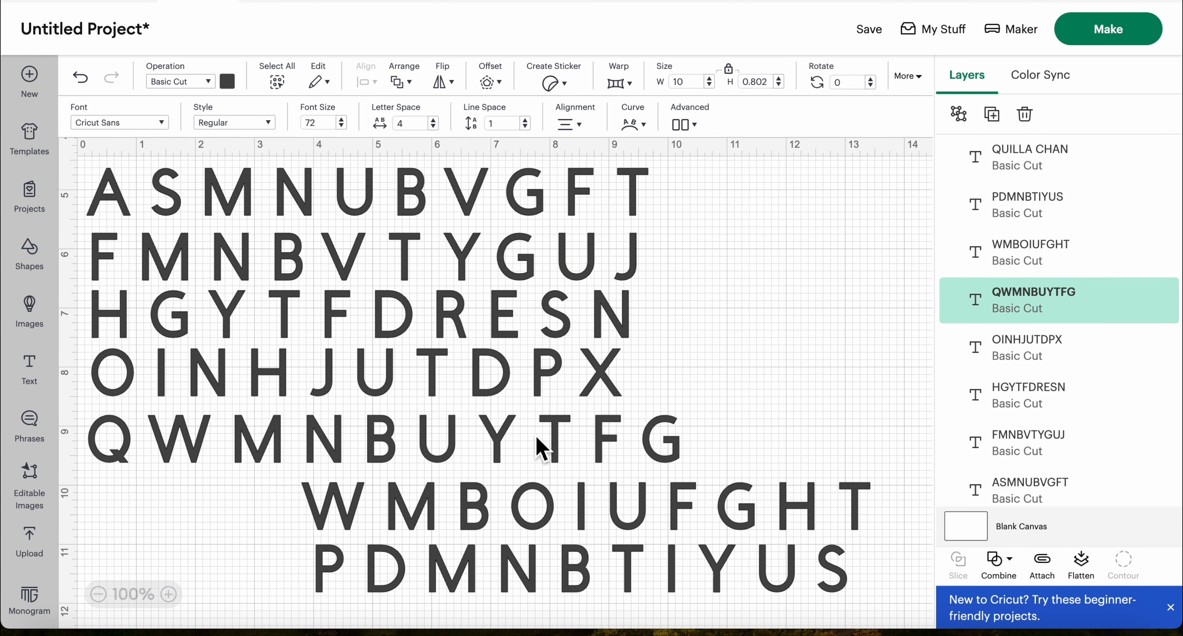
left_click_drag(689, 510, 477, 515)
left_click_drag(720, 590, 494, 573)
Move the two-line name about 1.6 in down, beside the third to fifth letter rows
scroll(870, 385, "up", 5)
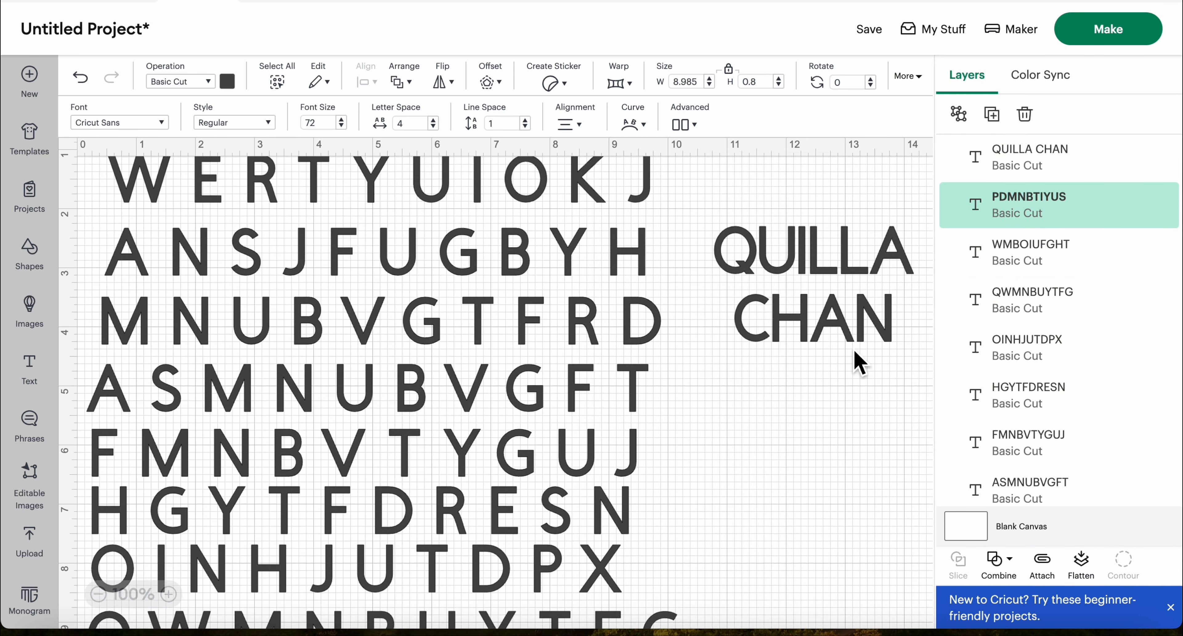
left_click(850, 410)
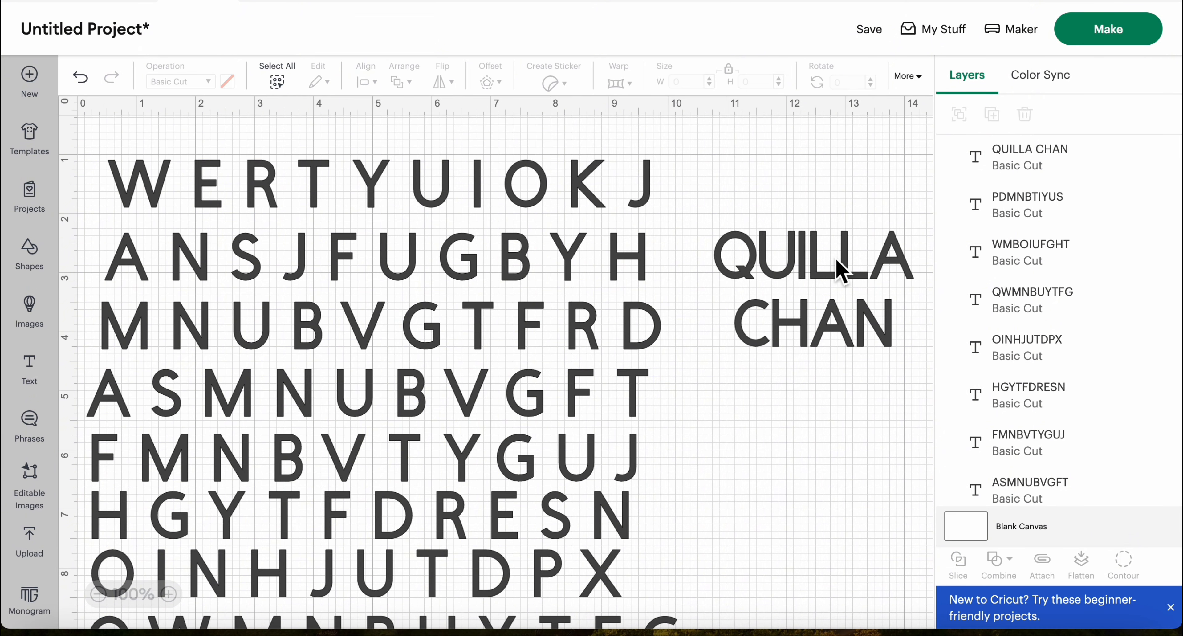
left_click_drag(839, 271, 833, 357)
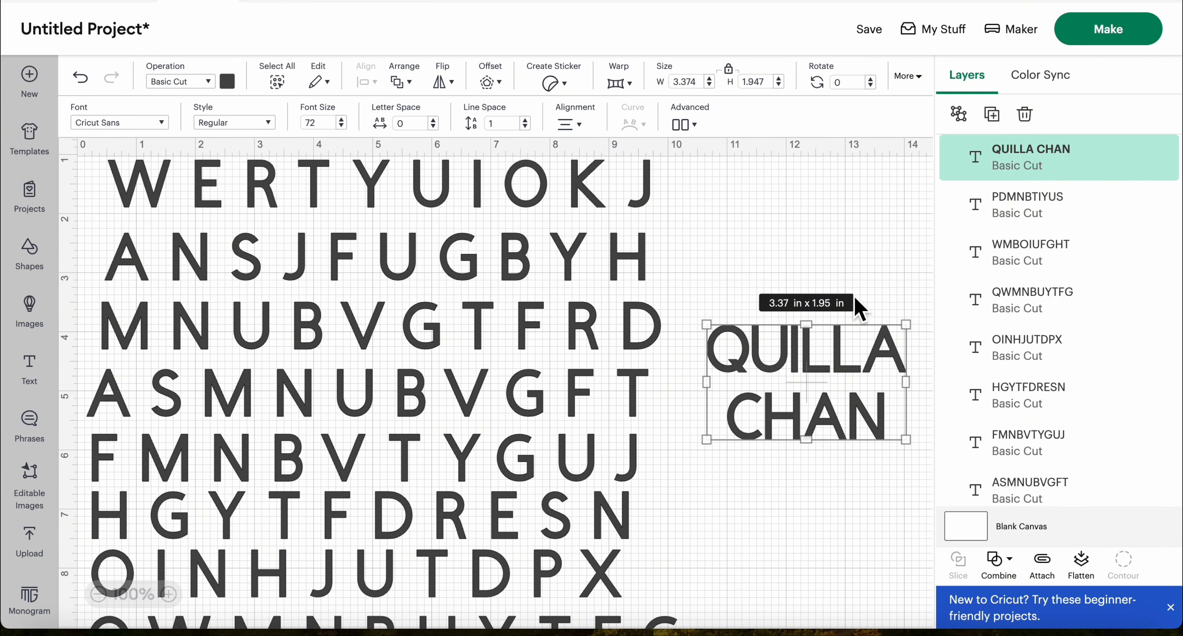
Ungroup the QWMNBUYTFG row into separate letters and deselect them
scroll(812, 259, "up", 1)
scroll(814, 263, "down", 1)
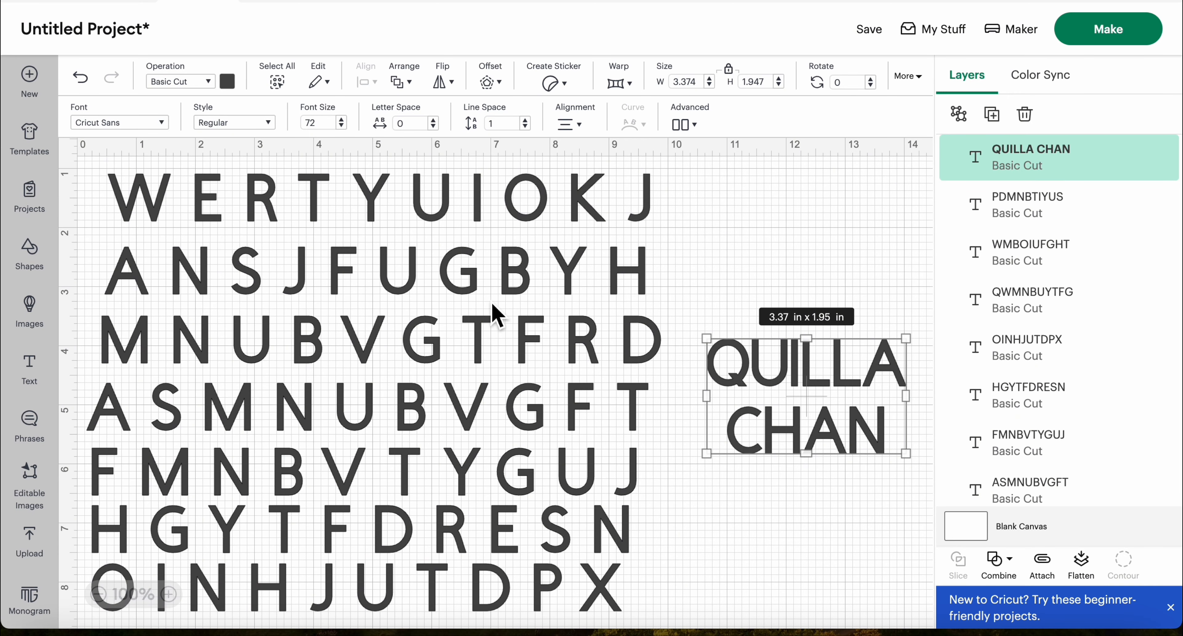
scroll(493, 311, "down", 5)
scroll(494, 315, "down", 2)
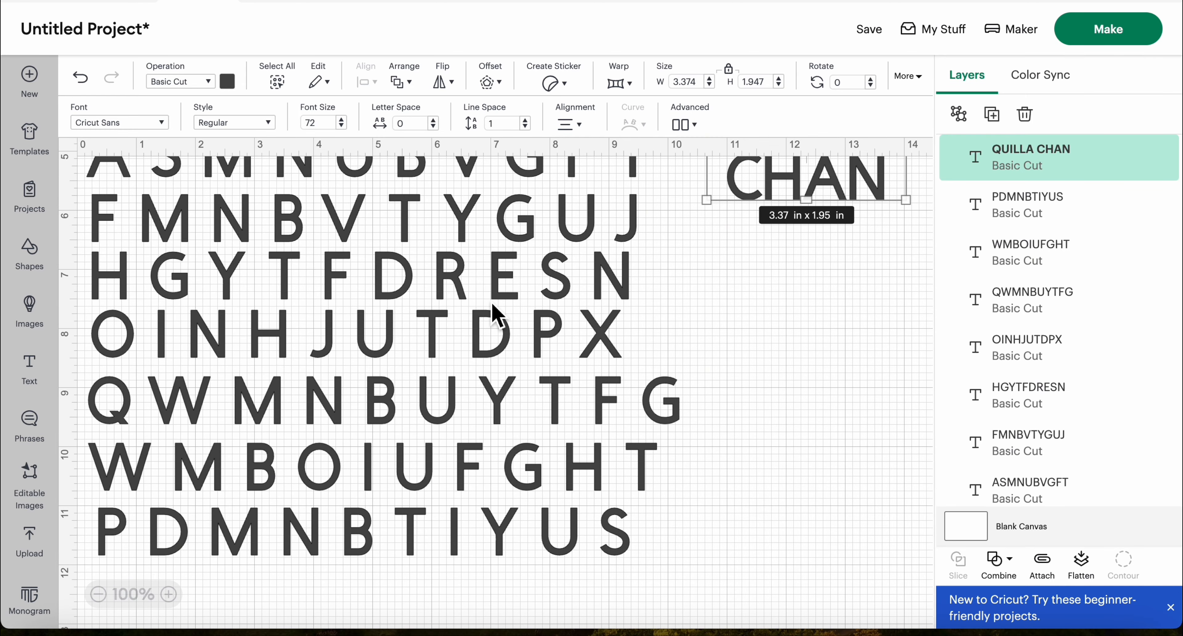
scroll(493, 315, "up", 2)
scroll(493, 304, "up", 1)
scroll(492, 304, "down", 1)
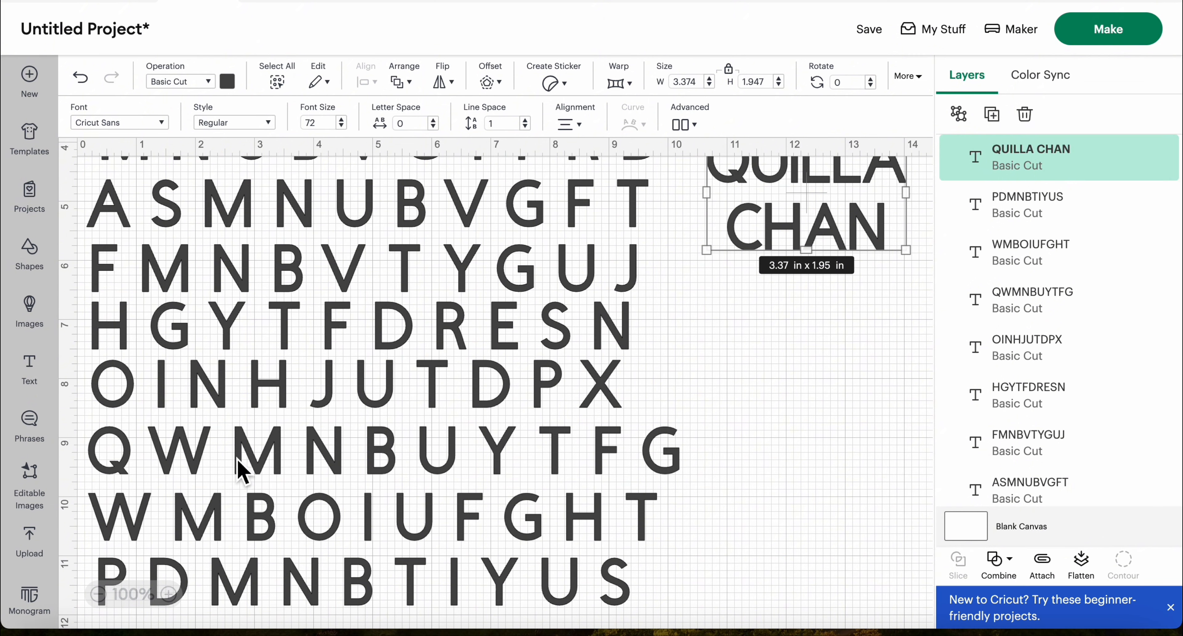
left_click(303, 462)
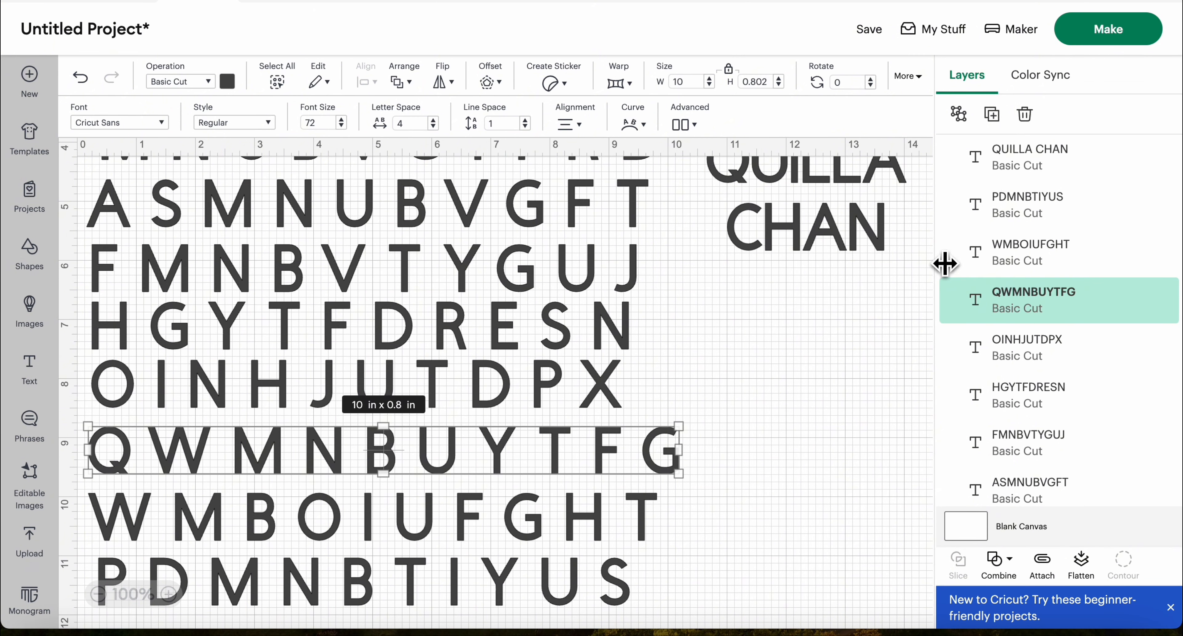
left_click(970, 125)
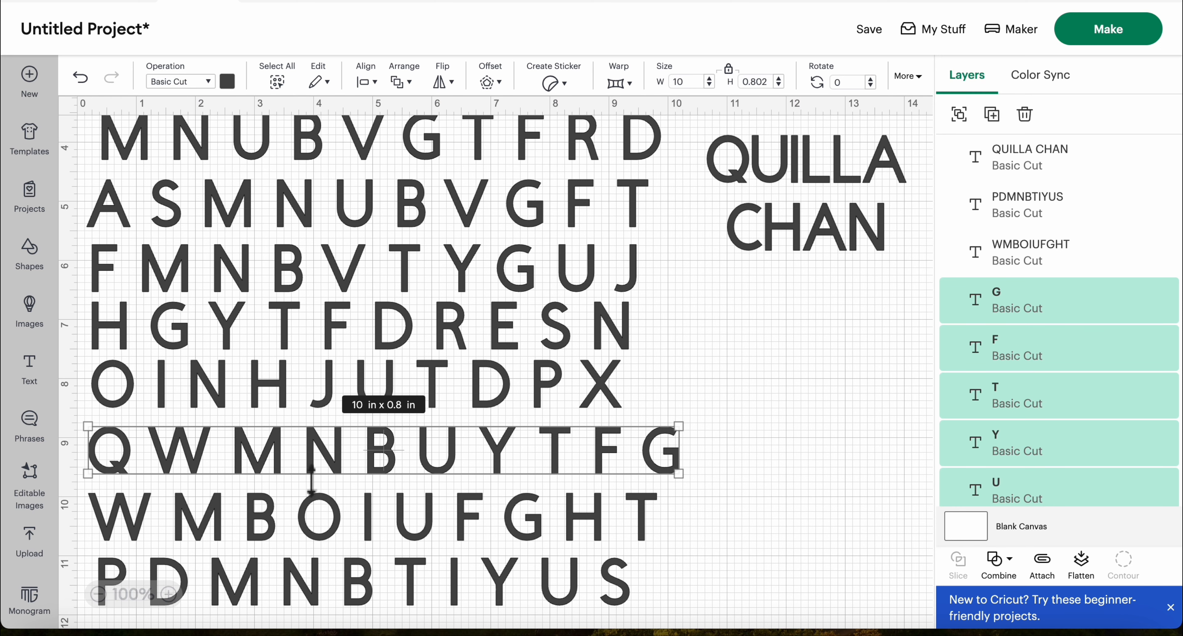
left_click(233, 466)
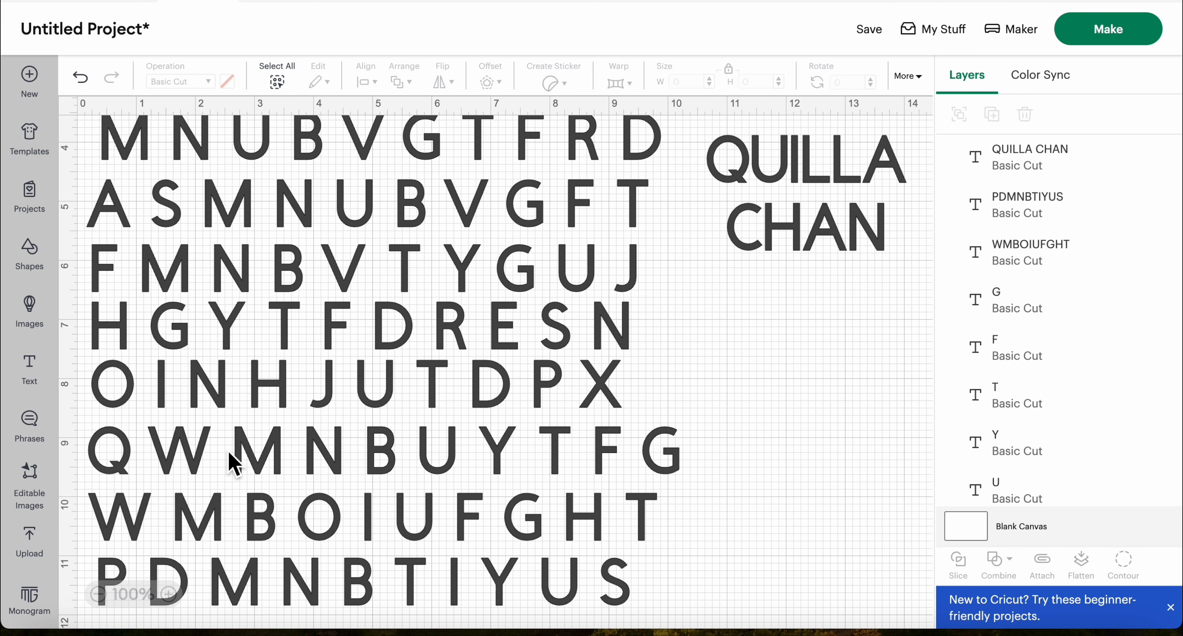
left_click(216, 454)
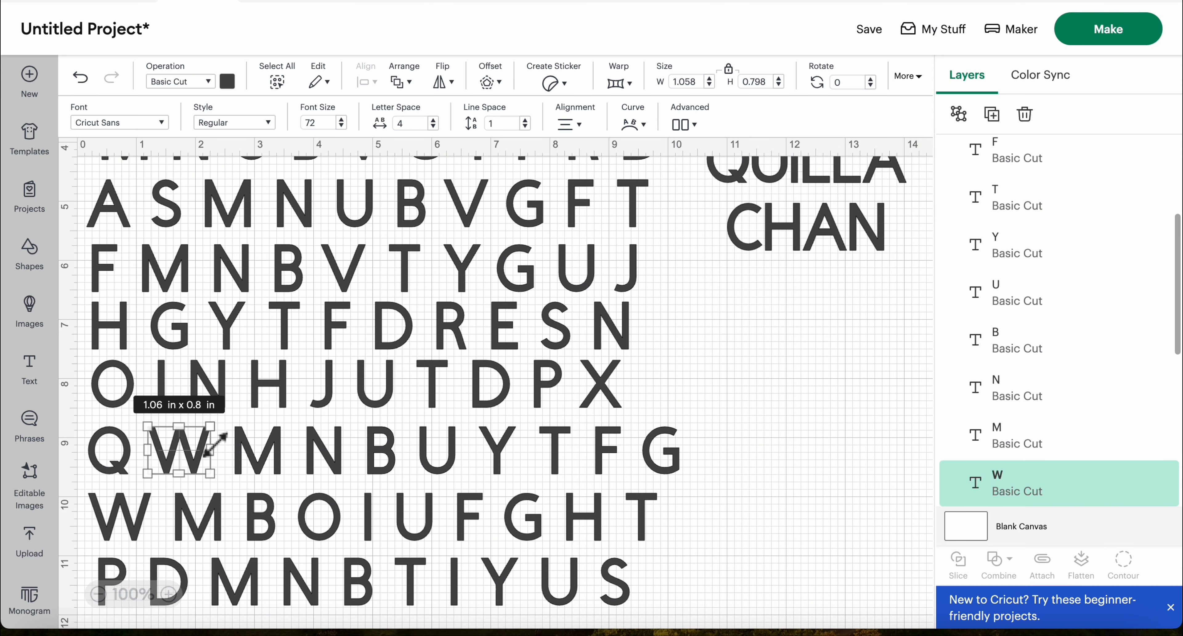
key("shift")
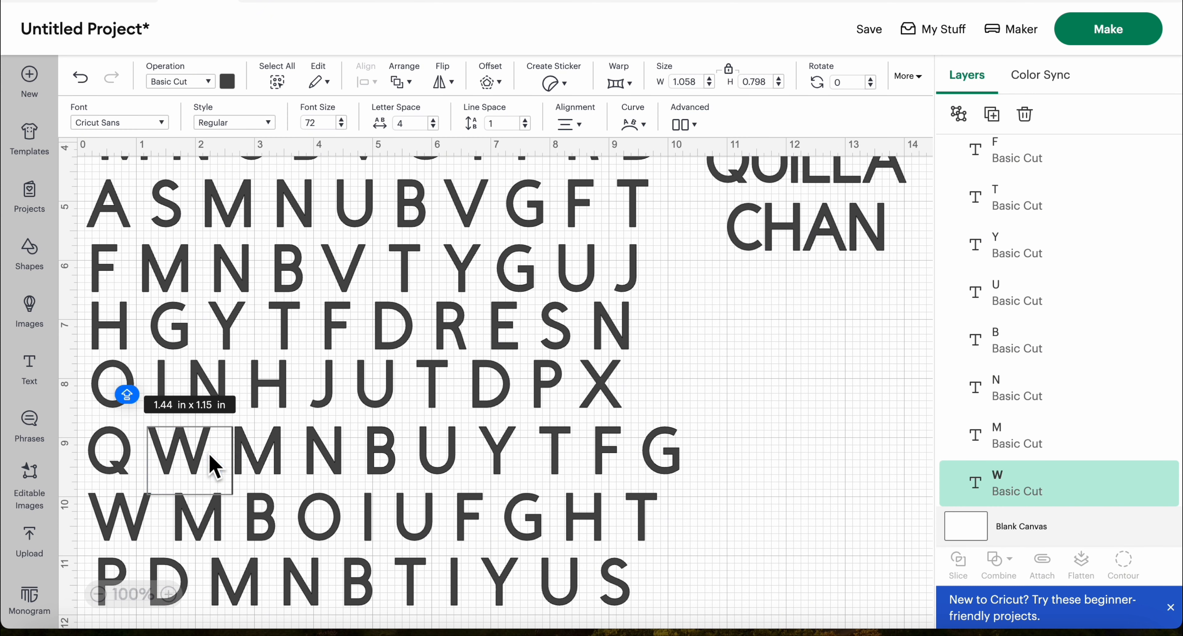
double_click(212, 466)
key("BackSpace")
left_click(281, 455)
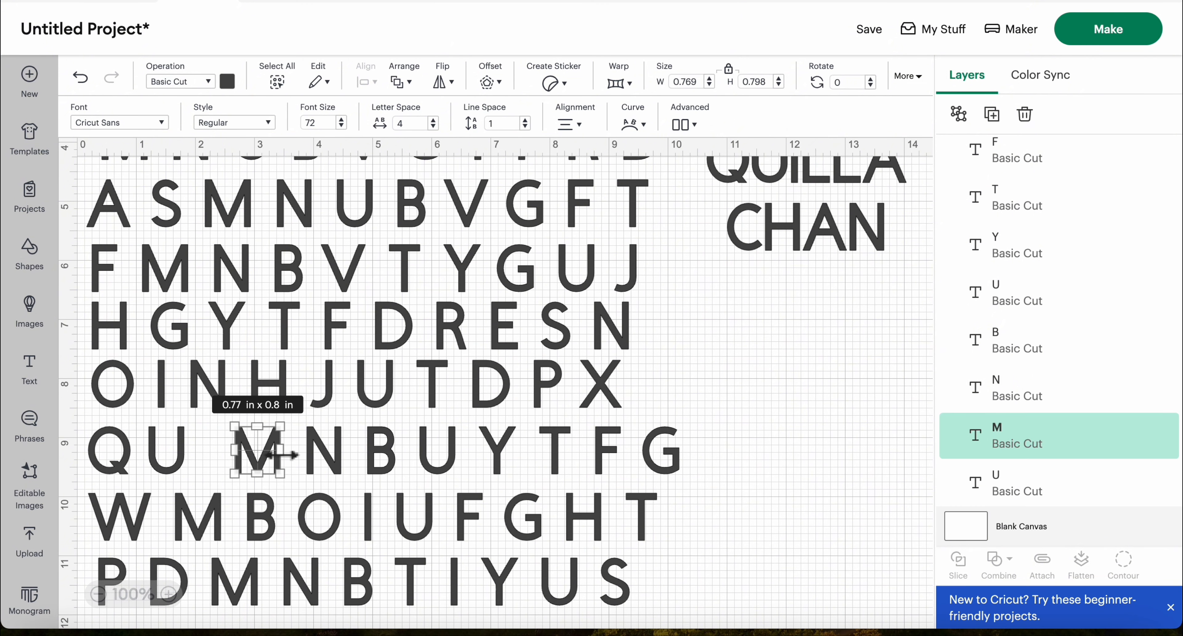
double_click(281, 455)
key("BackSpace")
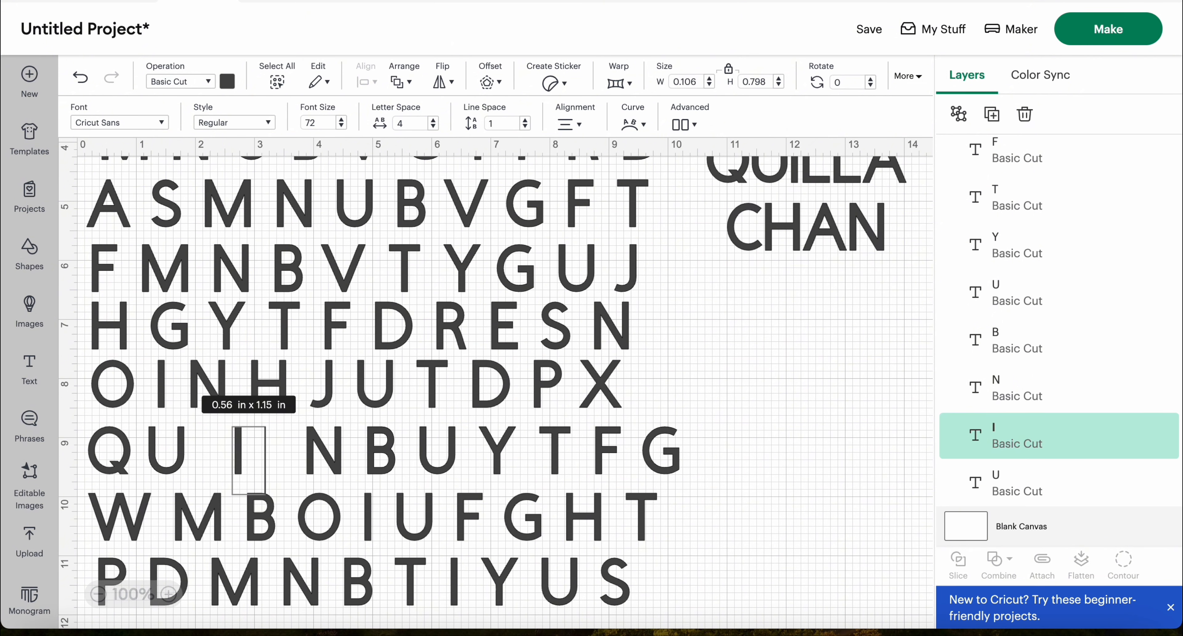
Replace the N, B and first U that follow with the last three letters of the first name
double_click(333, 471)
key("BackSpace")
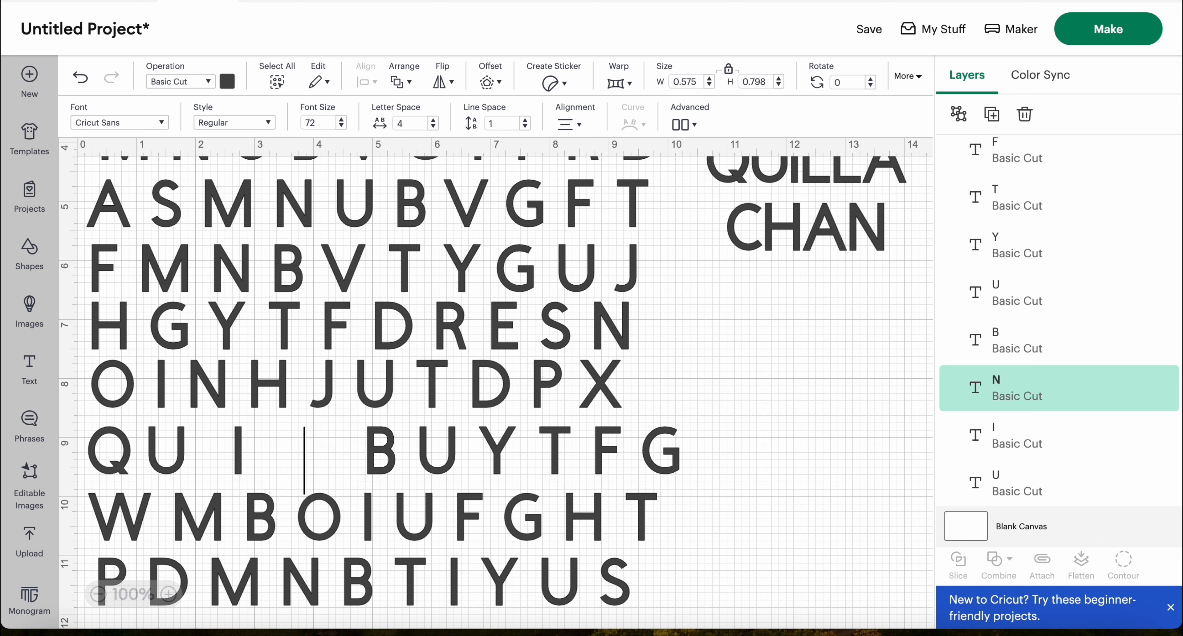
double_click(388, 457)
key("BackSpace")
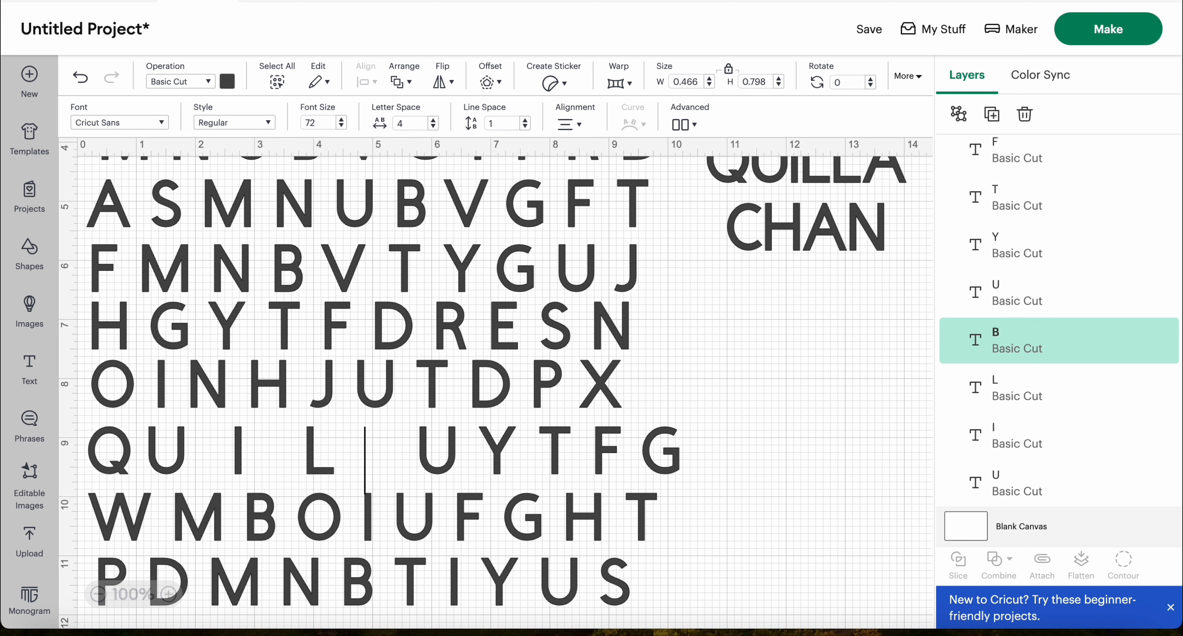
double_click(457, 462)
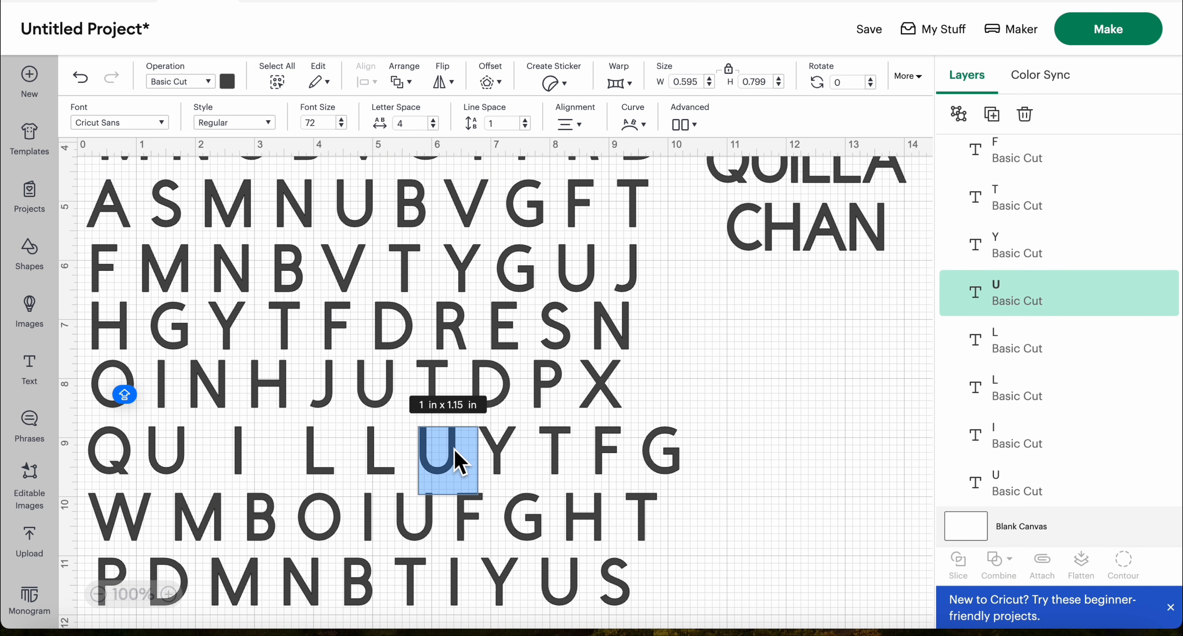
key("BackSpace")
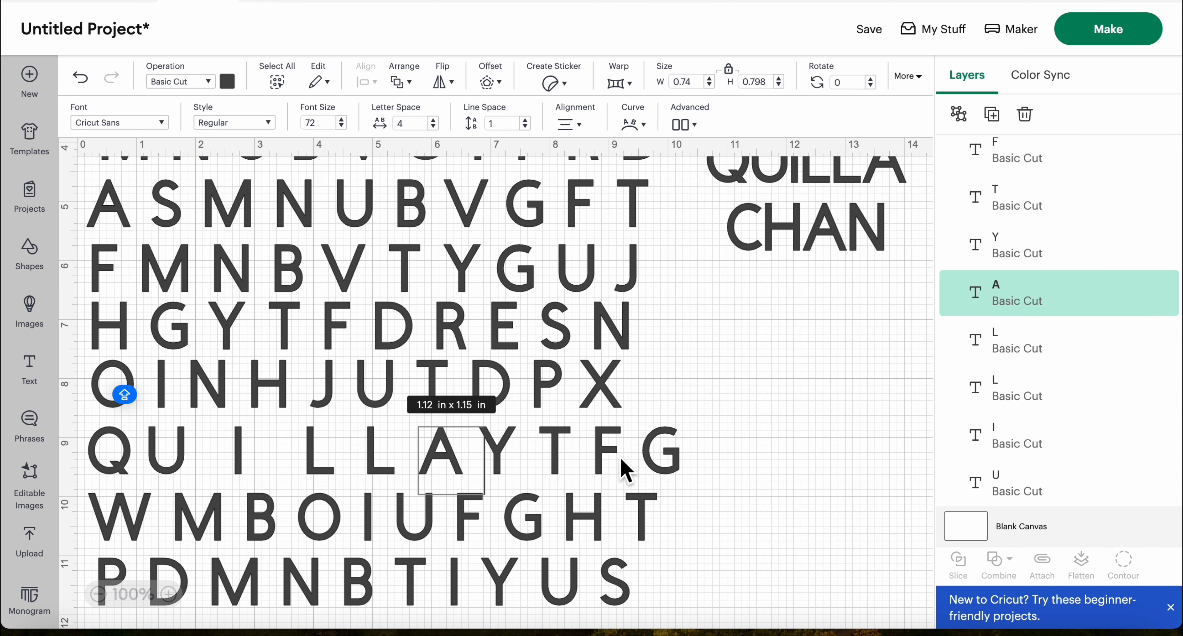
left_click(708, 462)
Look over all the letter rows and compare them with the two-line name beside the grid
scroll(708, 458, "down", 2)
scroll(712, 469, "up", 5)
scroll(712, 468, "down", 2)
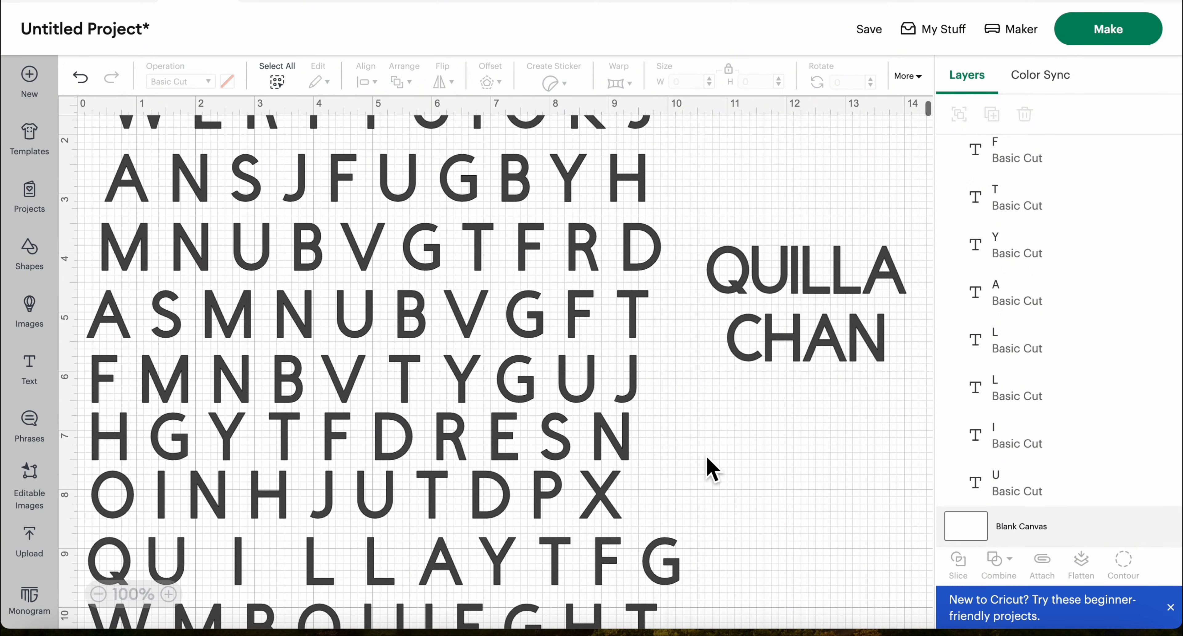
scroll(712, 469, "up", 2)
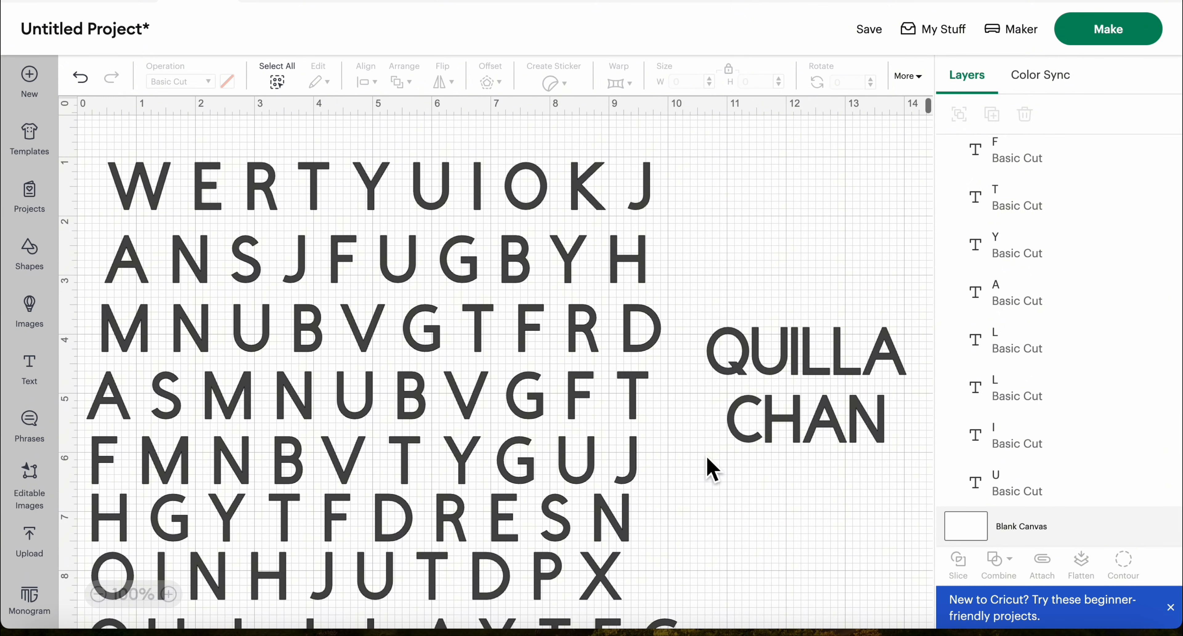
scroll(712, 468, "down", 2)
scroll(712, 469, "down", 3)
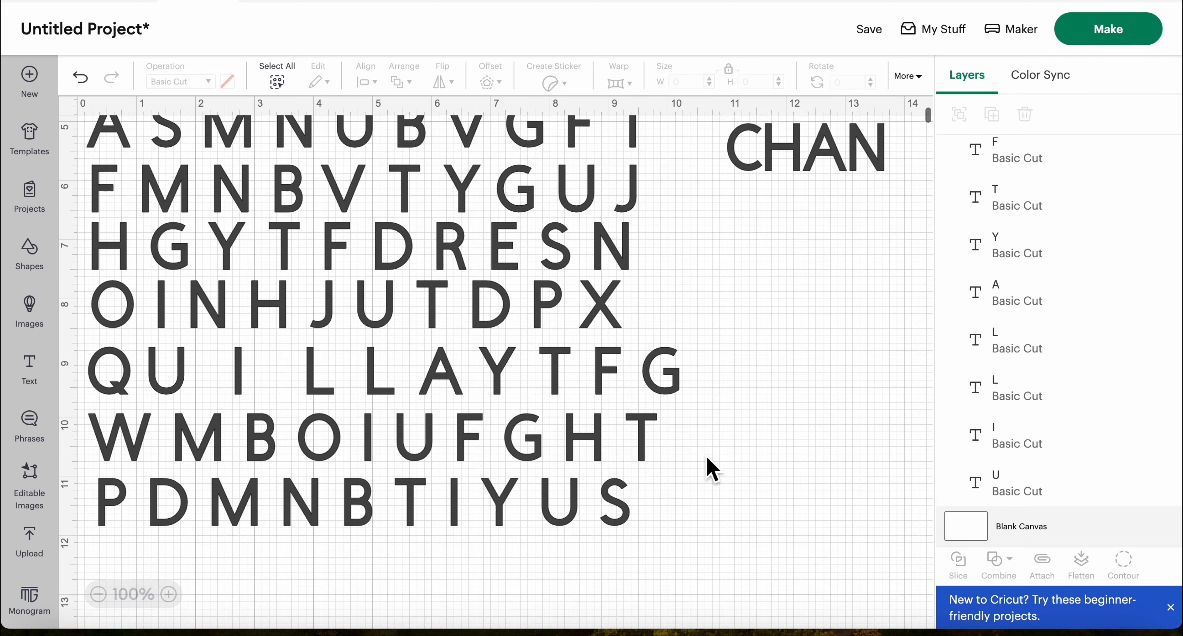
scroll(712, 469, "up", 3)
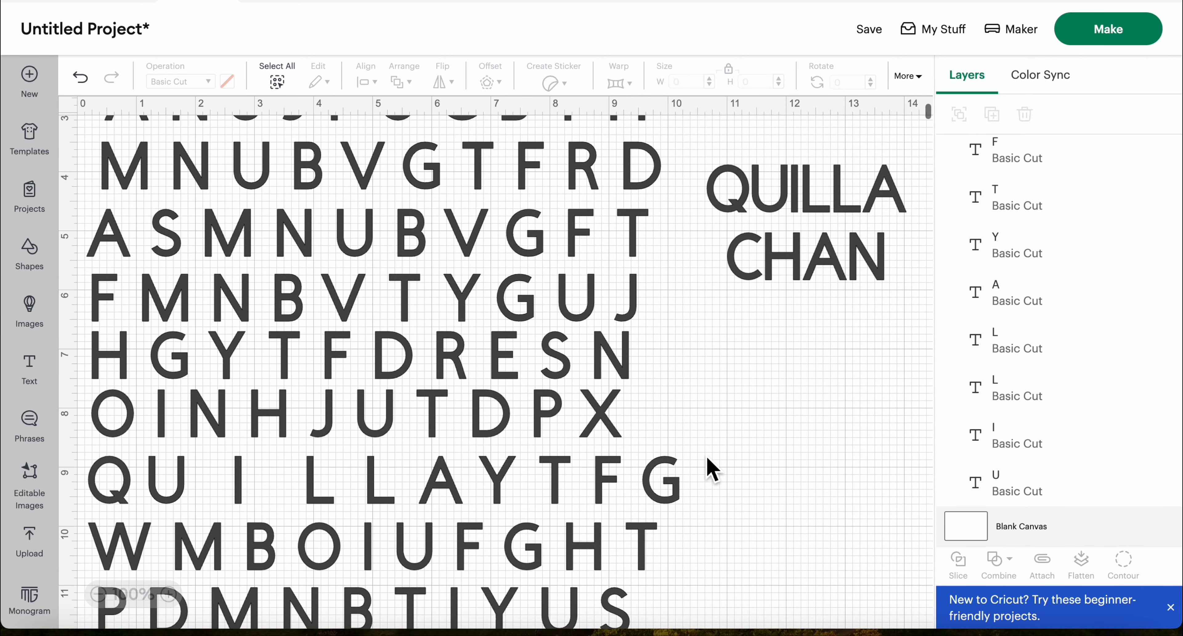
scroll(712, 468, "up", 1)
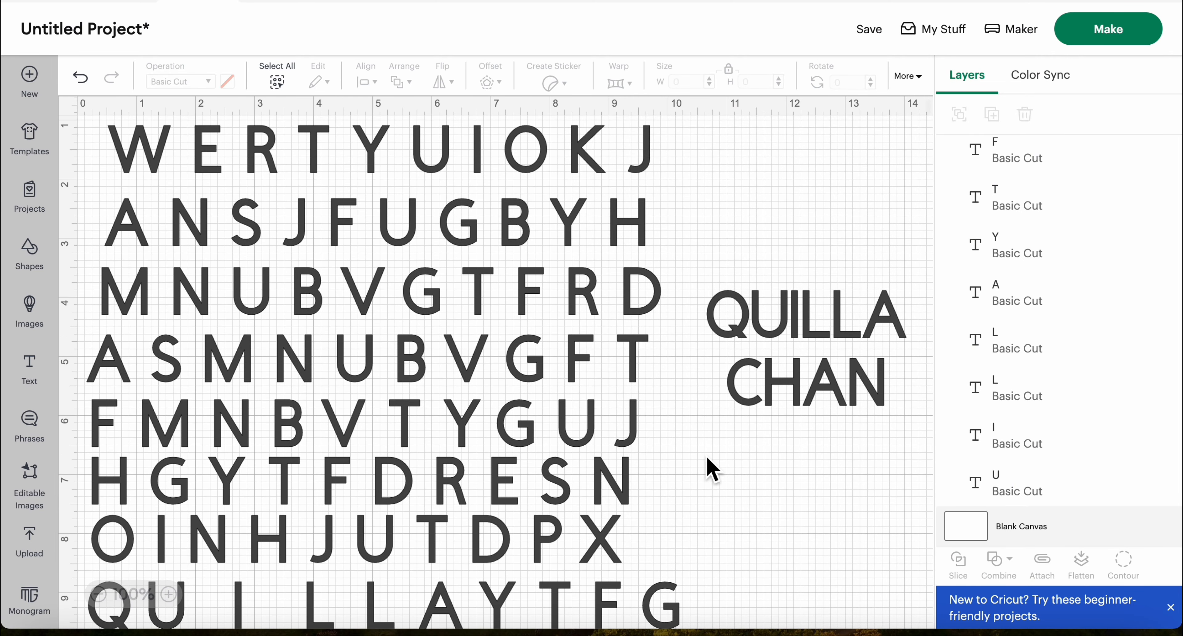
scroll(712, 469, "up", 1)
scroll(712, 469, "down", 1)
scroll(712, 468, "up", 1)
scroll(712, 468, "right", 1)
scroll(712, 469, "down", 1)
scroll(712, 468, "left", 1)
scroll(712, 469, "down", 4)
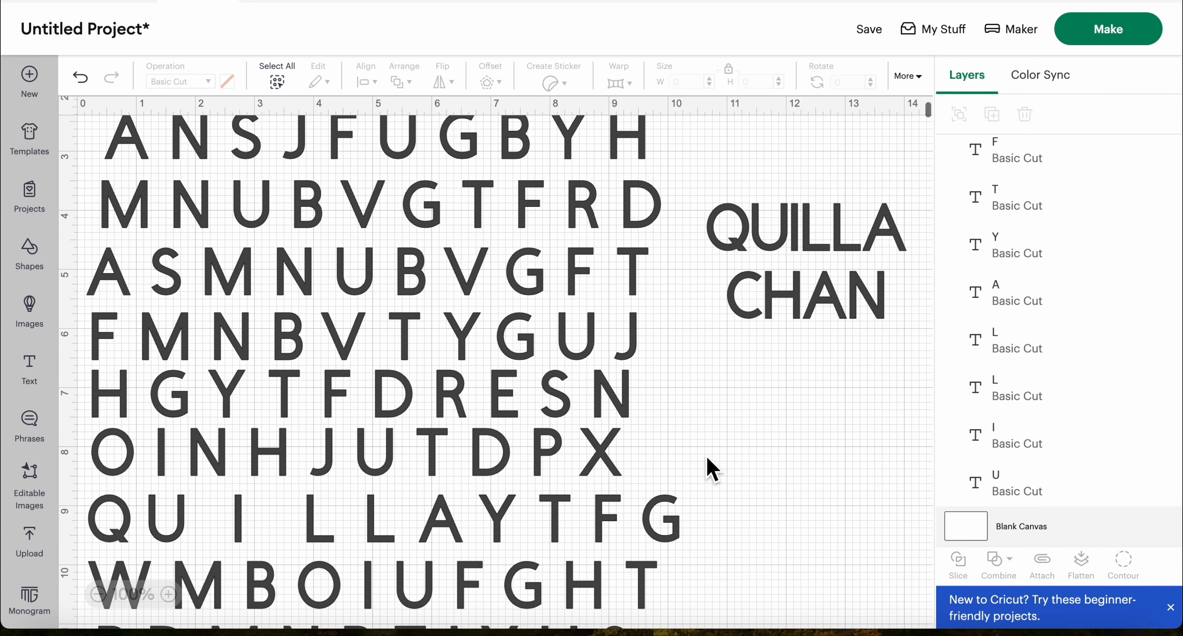
Group the separate letters of the row that contains the first name into one object
scroll(712, 468, "up", 4)
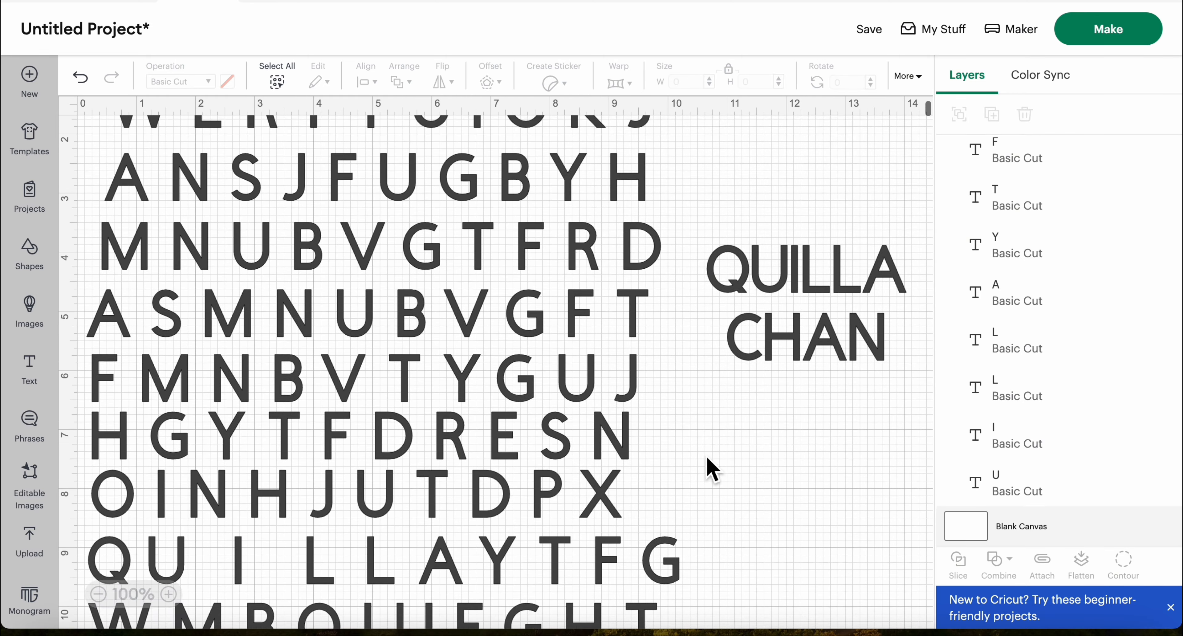
scroll(712, 469, "up", 1)
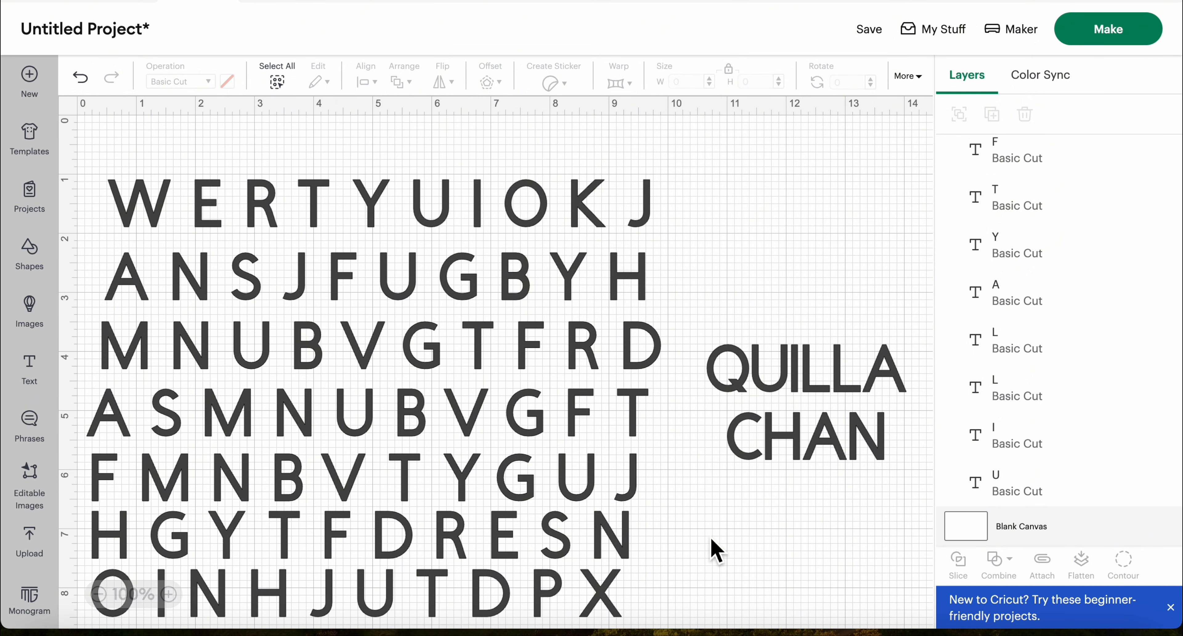
scroll(716, 551, "down", 3)
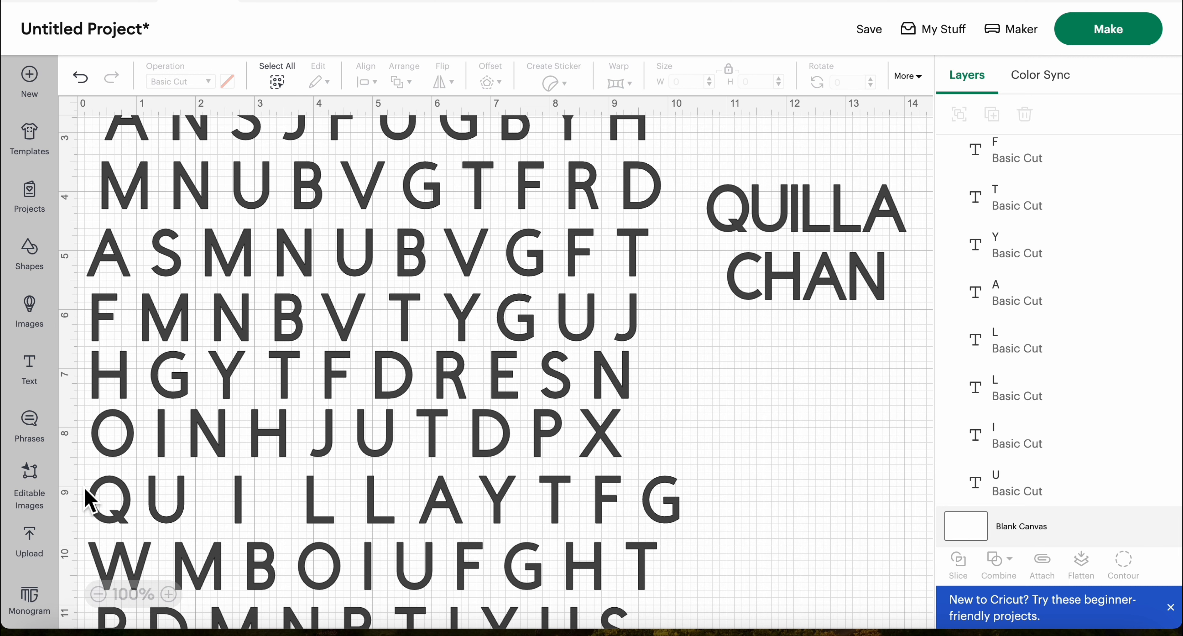
left_click_drag(81, 474, 748, 519)
left_click(961, 116)
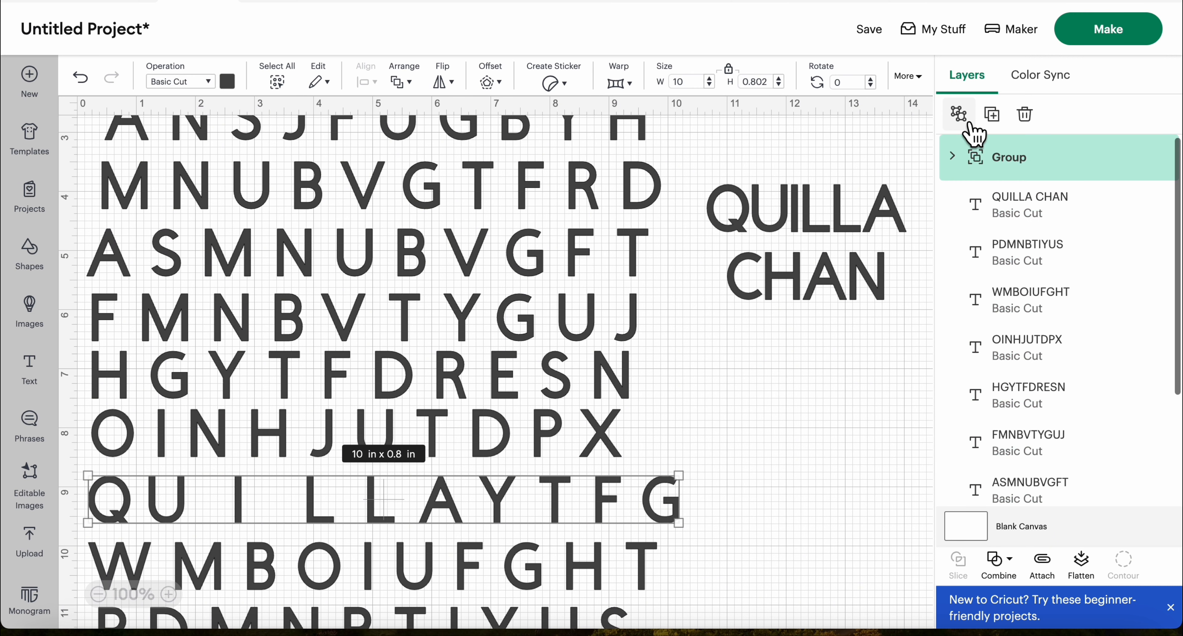
Replace the B in the ANSJFUGBYH row with the first letter of the surname
scroll(878, 430, "up", 2)
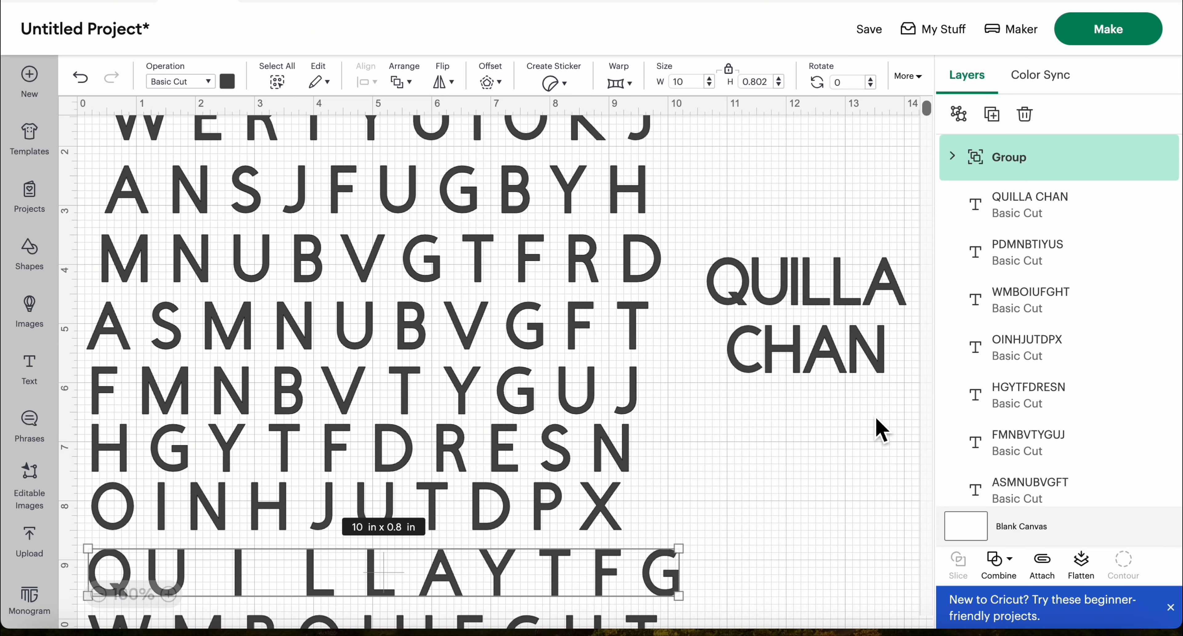
scroll(879, 430, "up", 2)
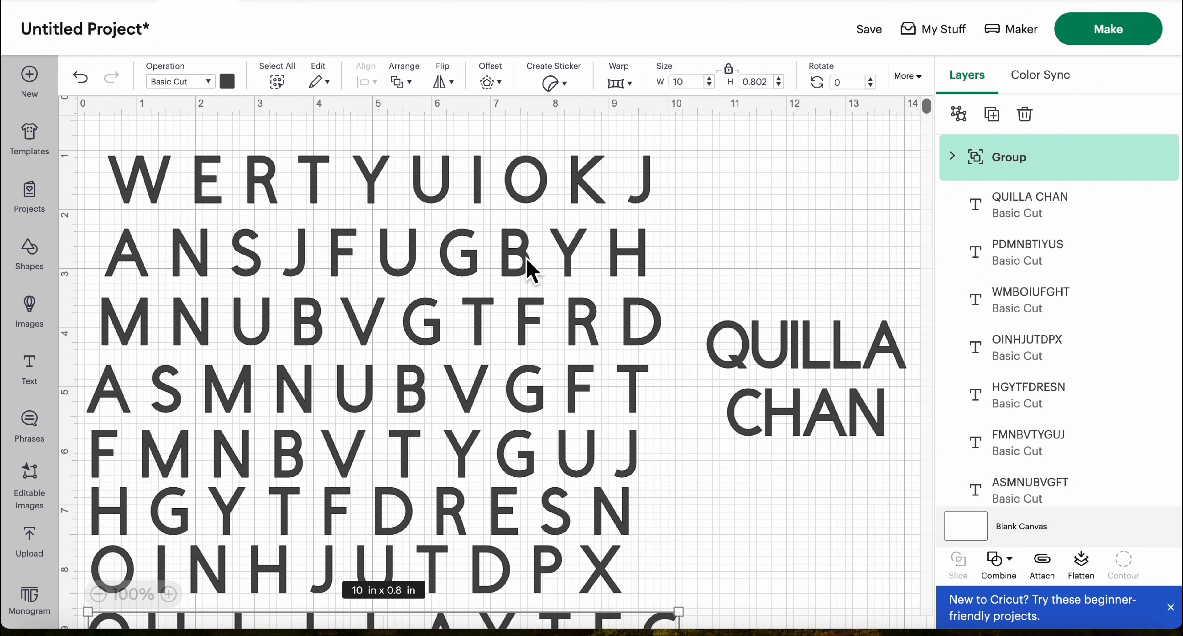
left_click(528, 269)
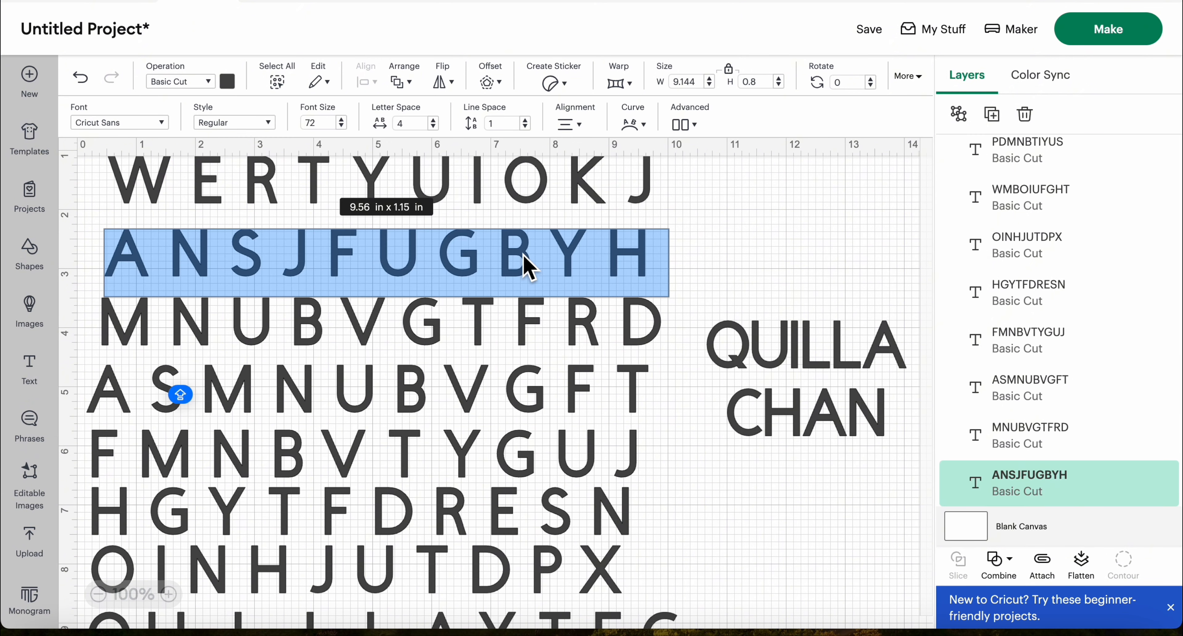
left_click(715, 214)
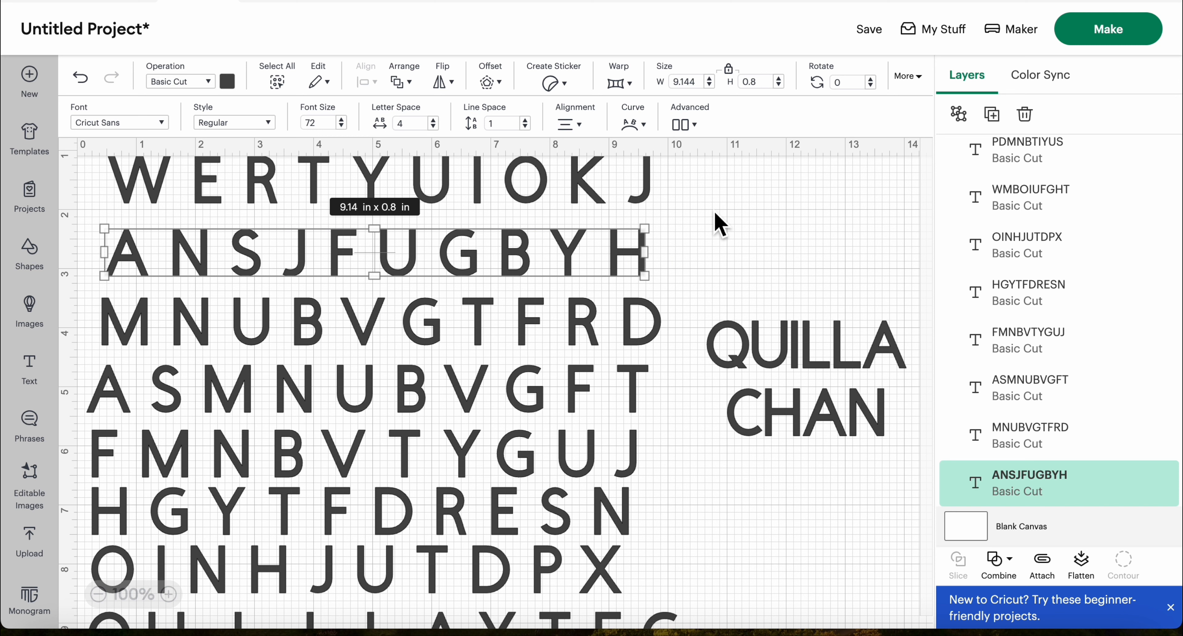
double_click(538, 245)
left_click(539, 248)
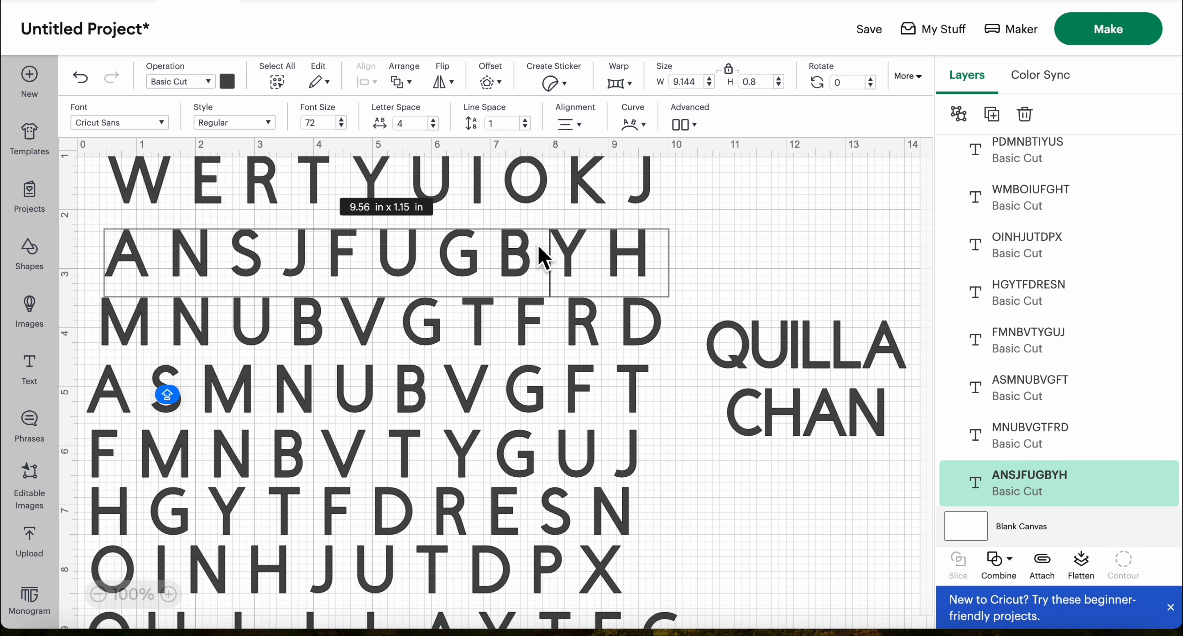
key("BackSpace")
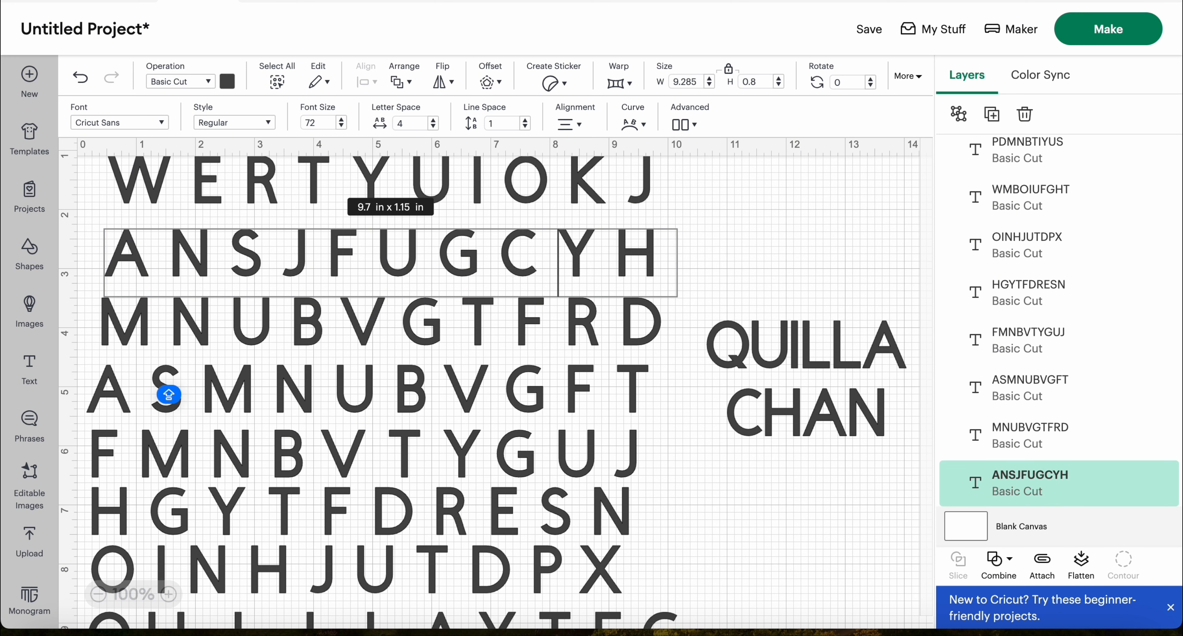
Replace the F in the MNUBVGTFRD row with the second letter of the surname
double_click(537, 323)
left_click(531, 324)
left_click(554, 324)
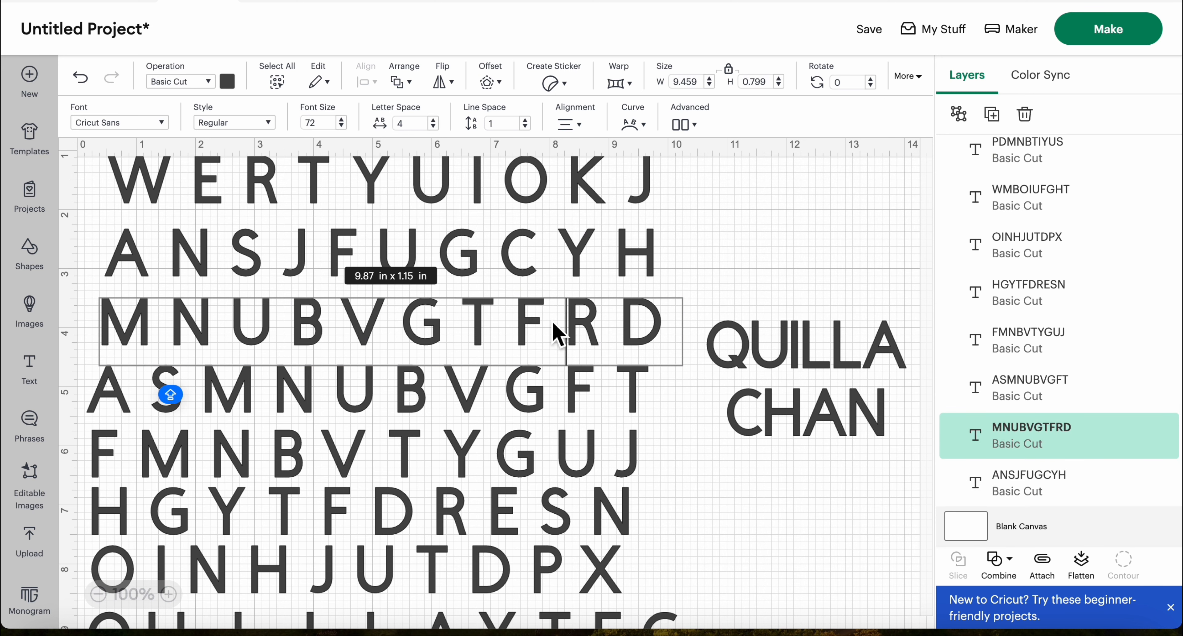
key("BackSpace")
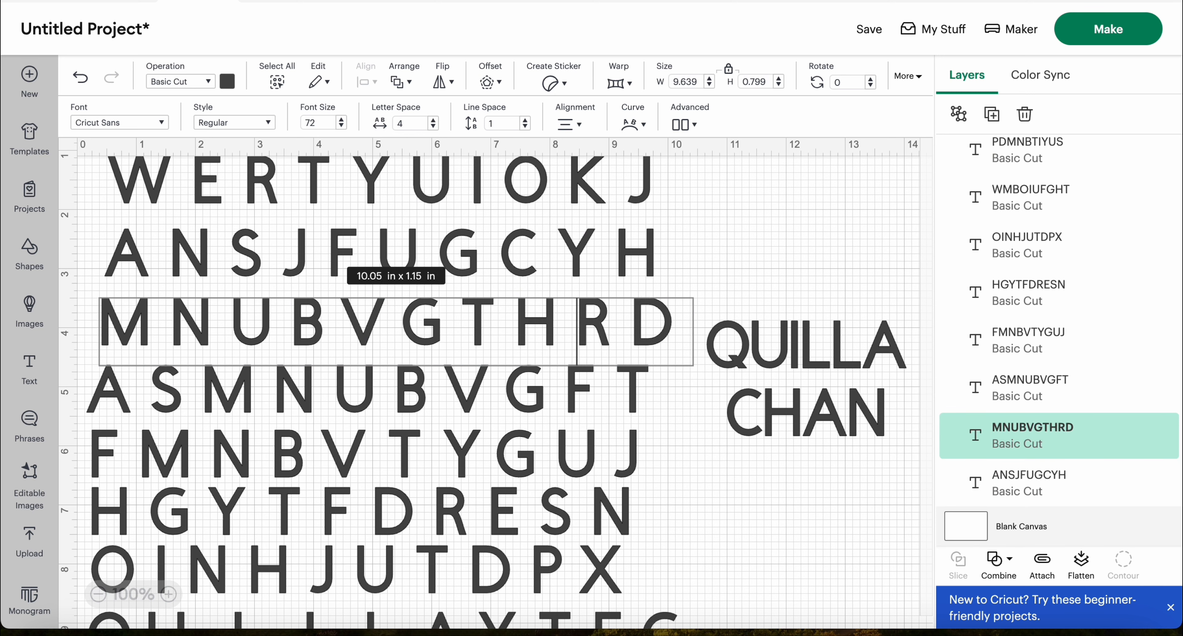
Replace the G in the ASMNUBVGFT row with the third letter of the surname
double_click(537, 397)
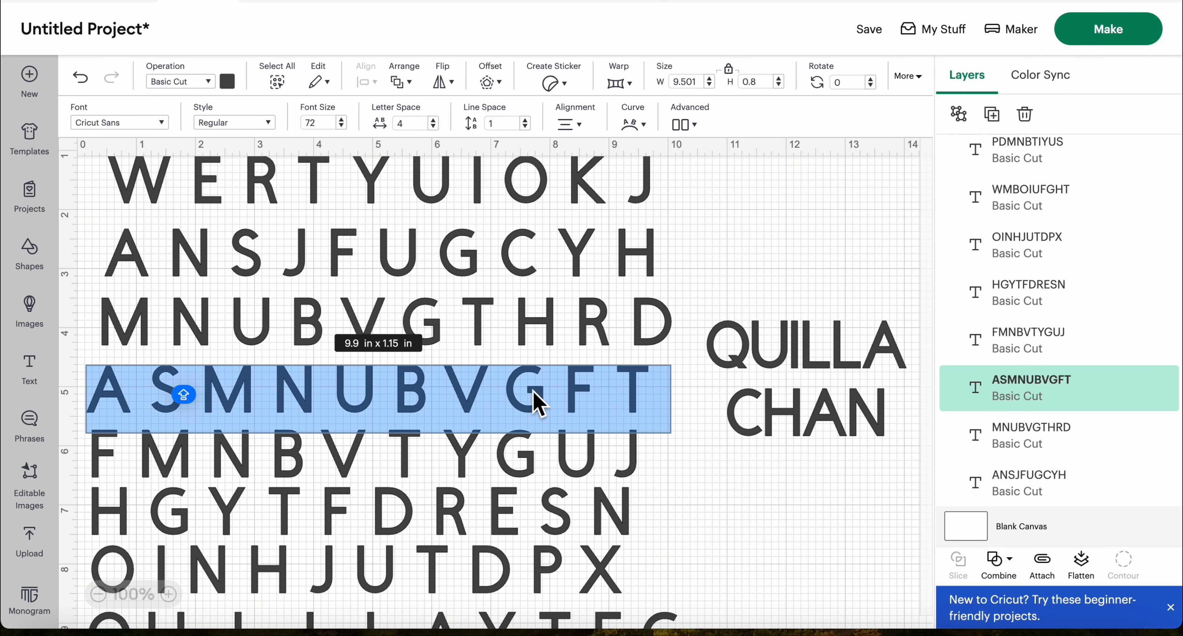
left_click(536, 397)
key("BackSpace")
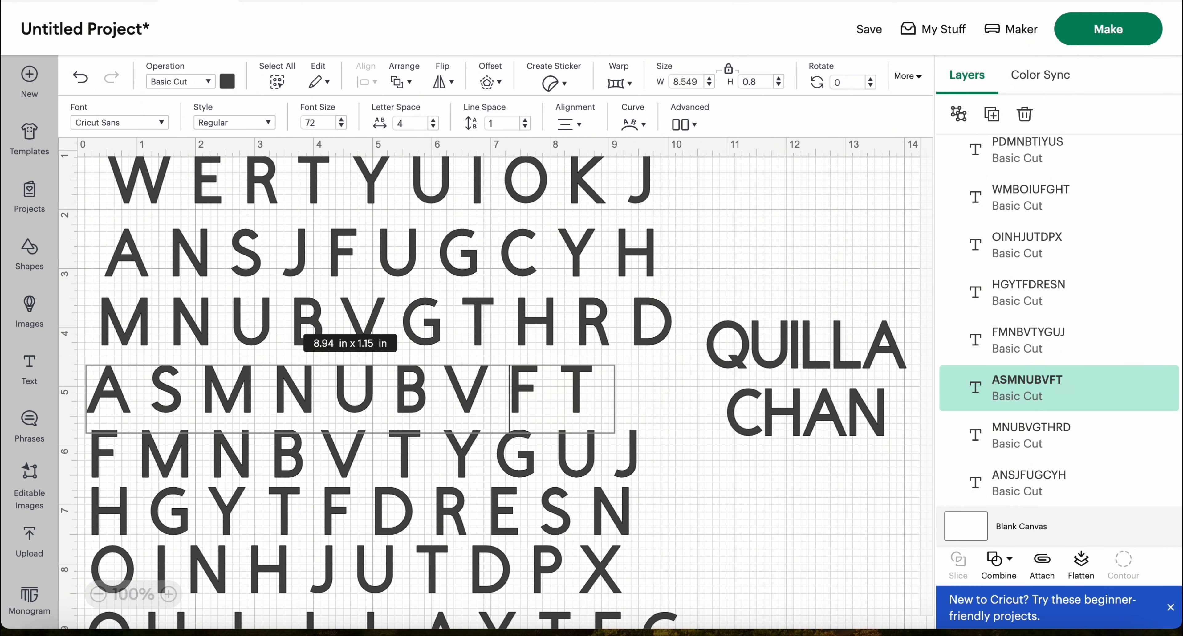
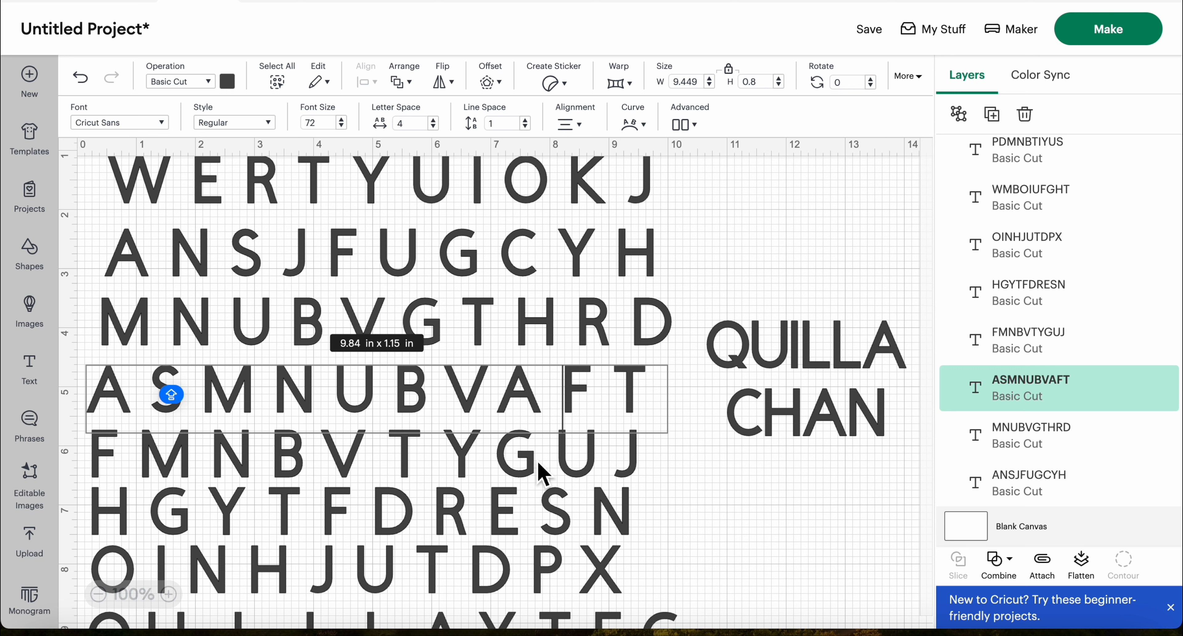
Replace the G in the FMNBVTYGUJ row with the last letter of the surname
double_click(530, 443)
left_click(531, 442)
key("BackSpace")
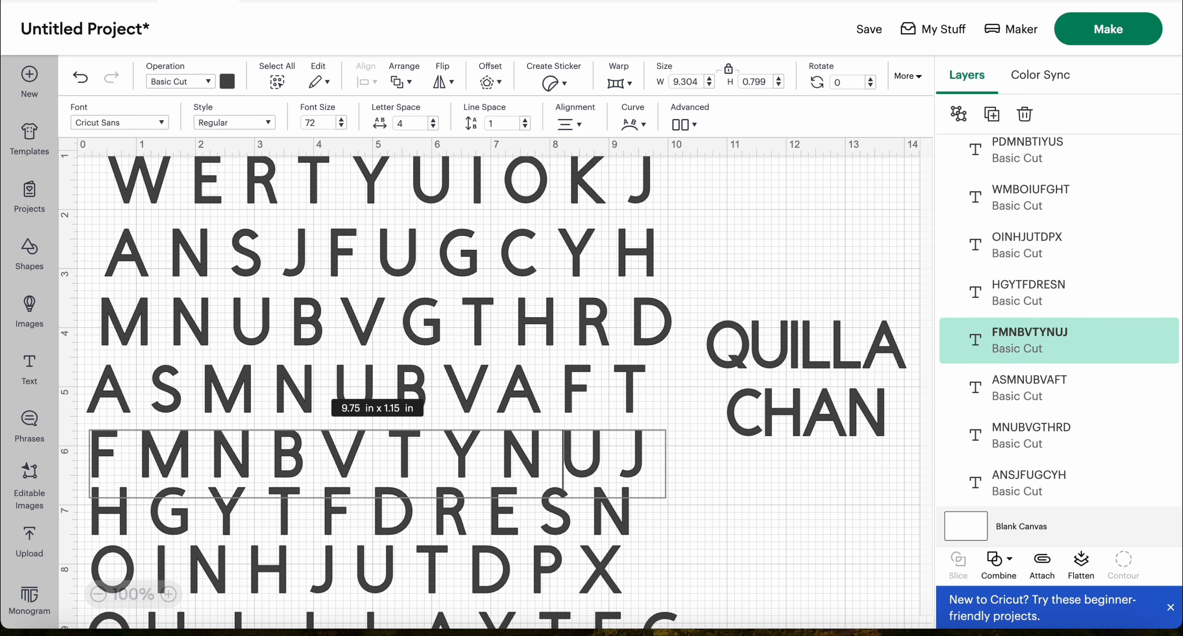
left_click(798, 543)
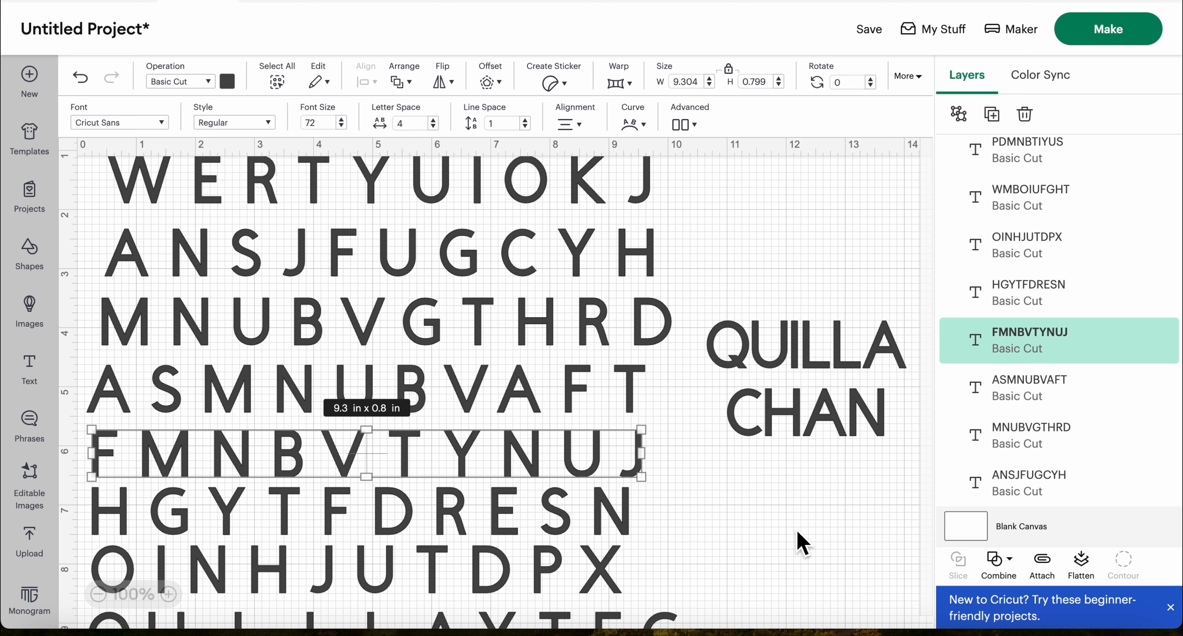
Delete the two-line reference name beside the letter grid
left_click(745, 524)
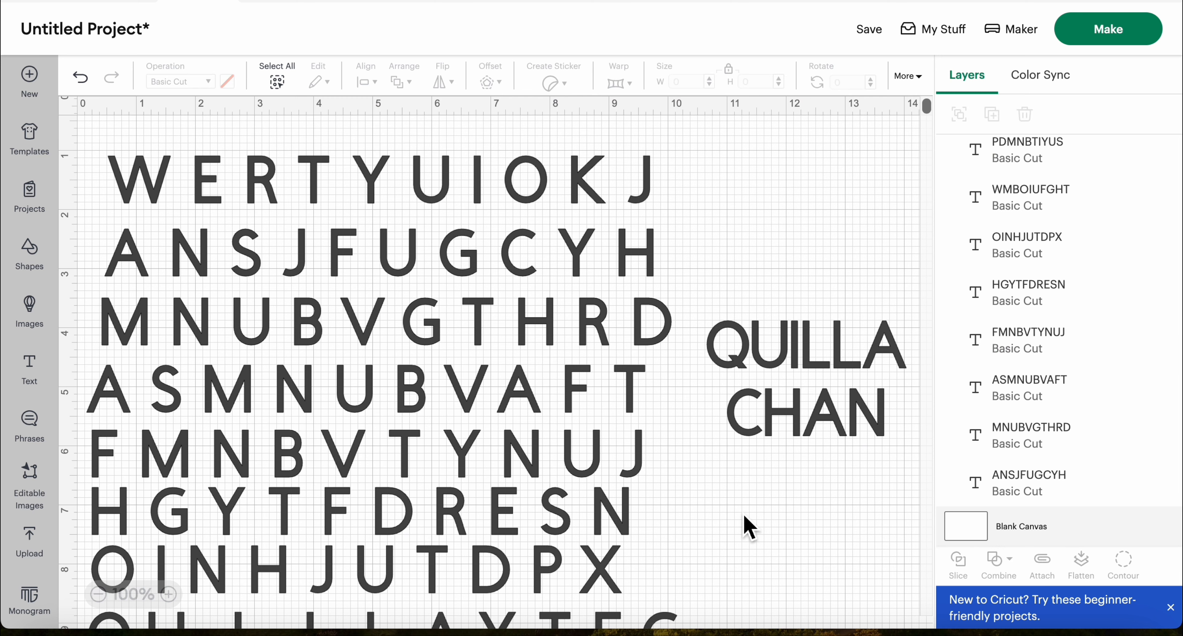
left_click(813, 359)
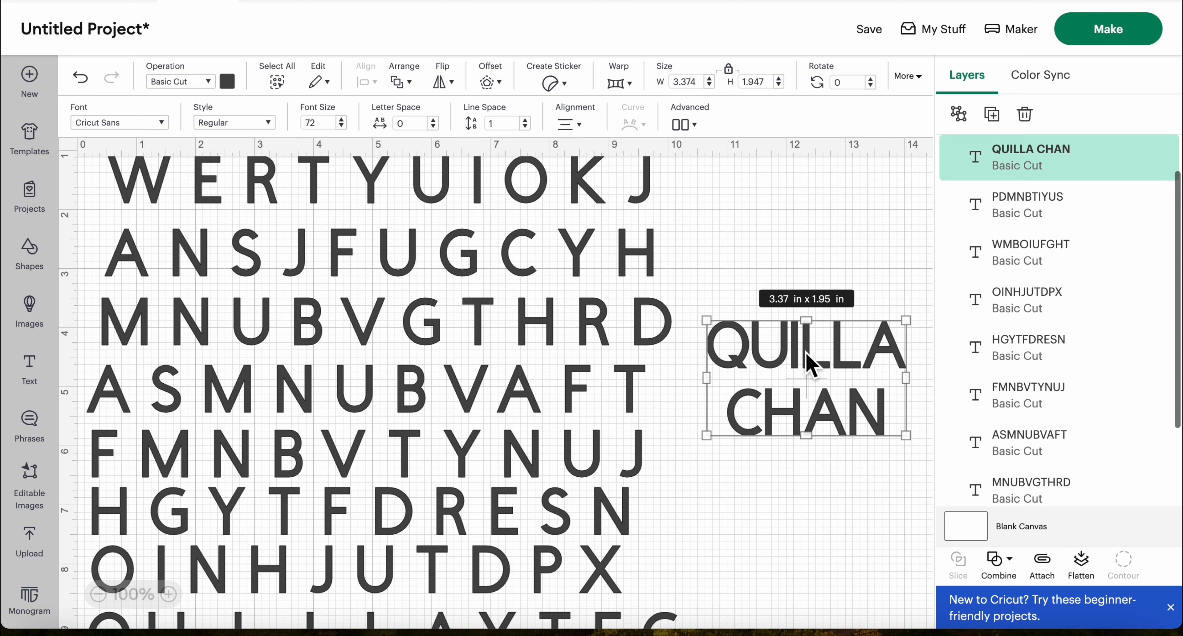
left_click(1027, 116)
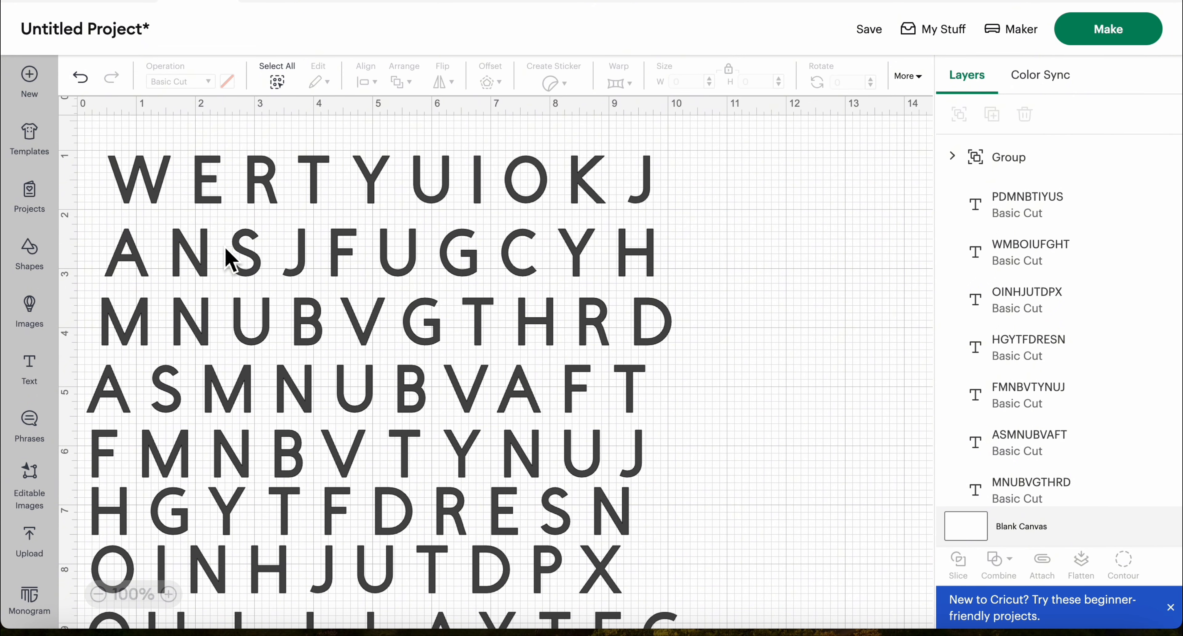
Shift the second to seventh letter rows to the right so that they start near the 1-inch mark
left_click_drag(223, 262, 241, 250)
left_click_drag(240, 321, 262, 323)
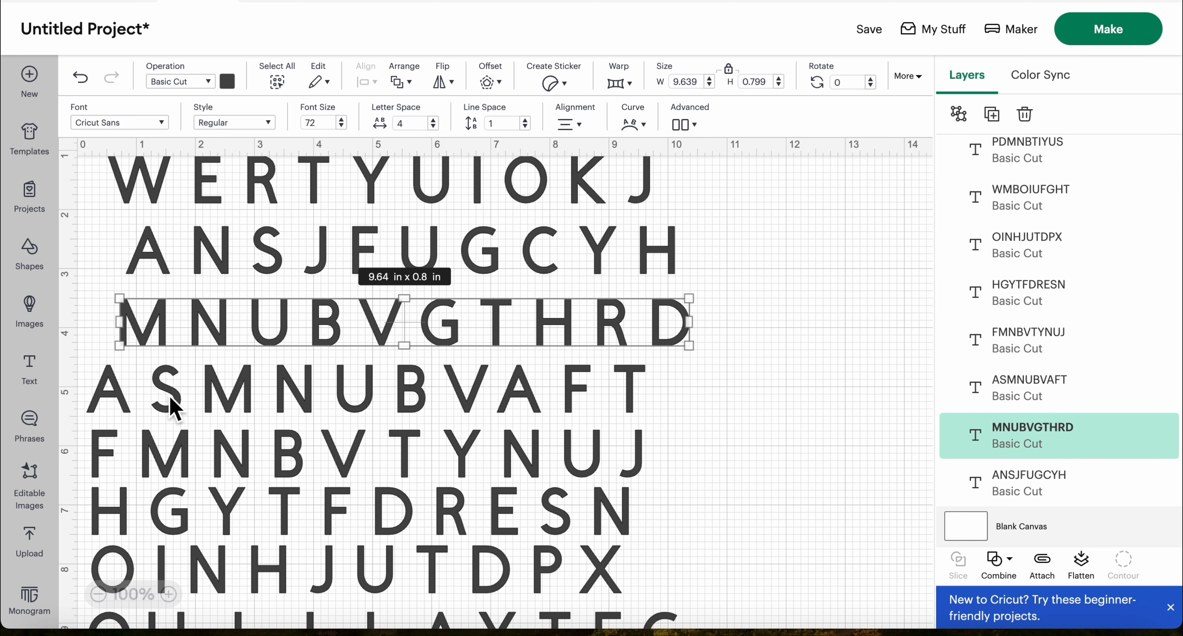
left_click_drag(172, 407, 219, 404)
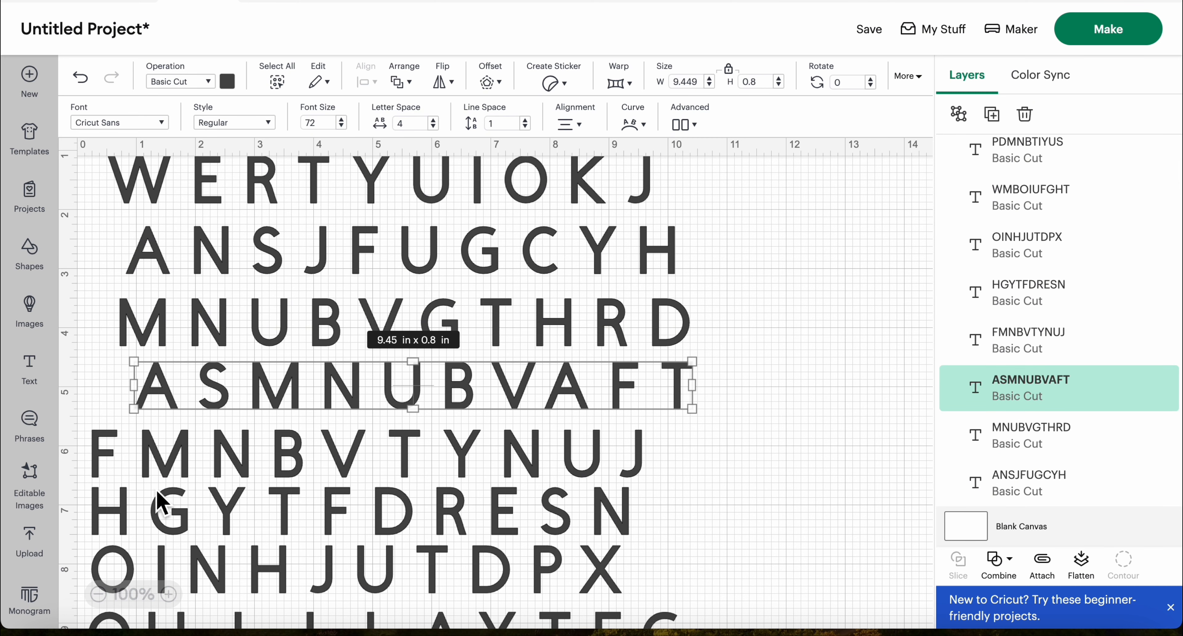
left_click_drag(171, 462, 228, 462)
left_click_drag(199, 514, 248, 517)
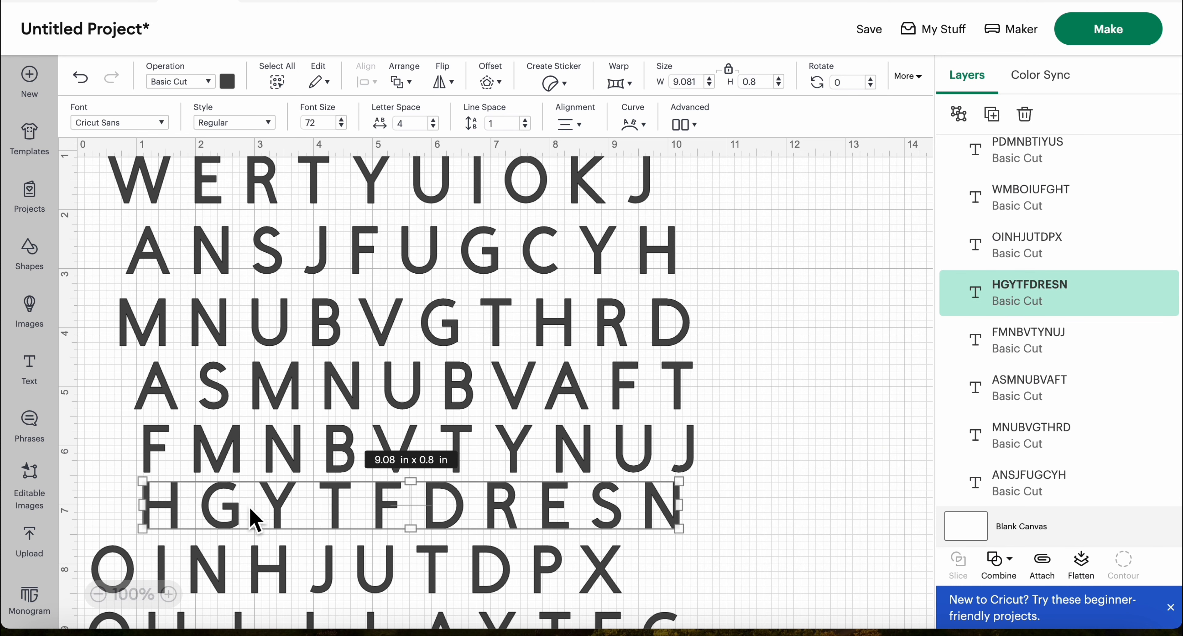
left_click_drag(276, 587, 325, 586)
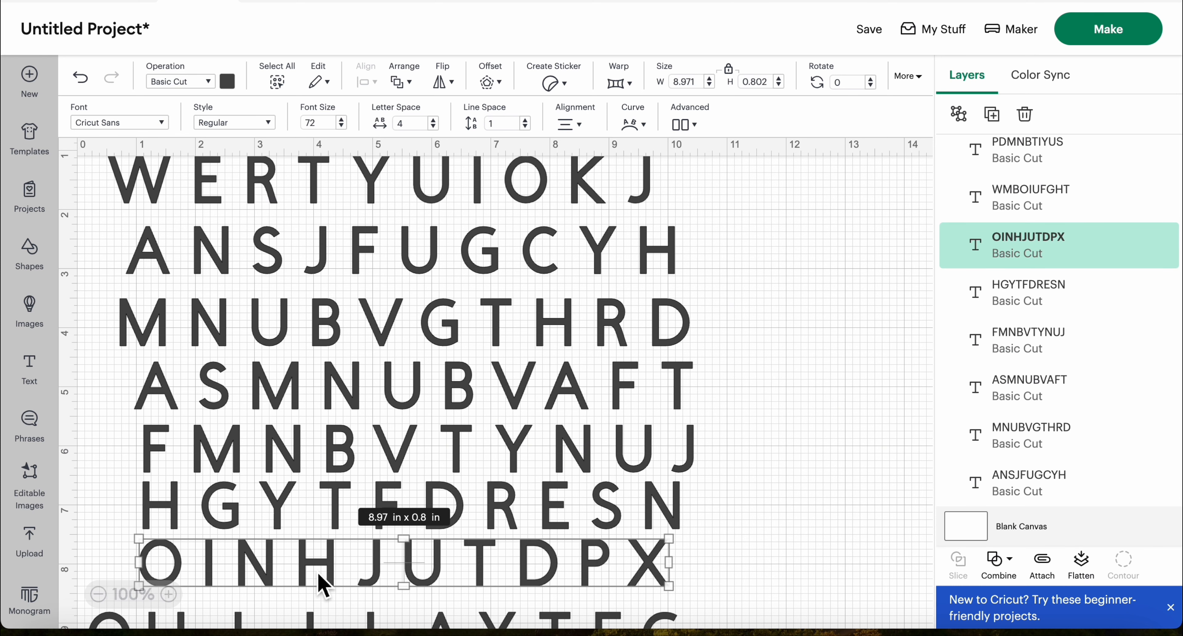
Shift the first-name row and the WMBOIUFGHT and PDMNBTIYUS rows to the right, roughly in line with the rows above
scroll(450, 559, "down", 5)
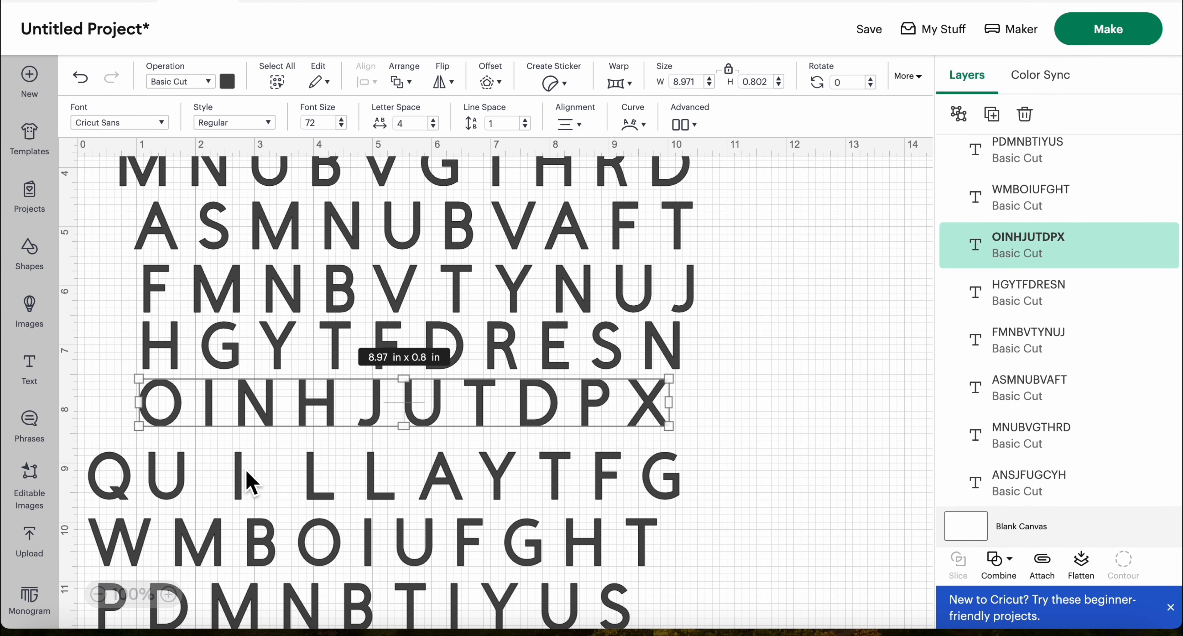
left_click_drag(238, 472, 297, 466)
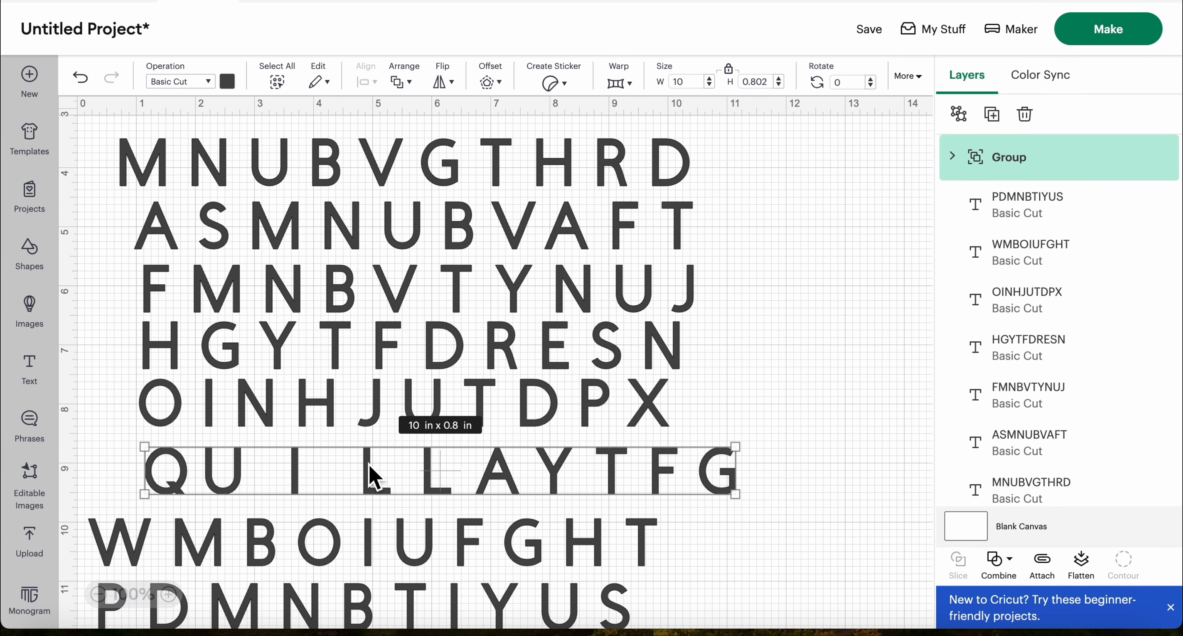
left_click_drag(291, 559, 354, 549)
scroll(353, 549, "down", 2)
left_click_drag(256, 581, 323, 581)
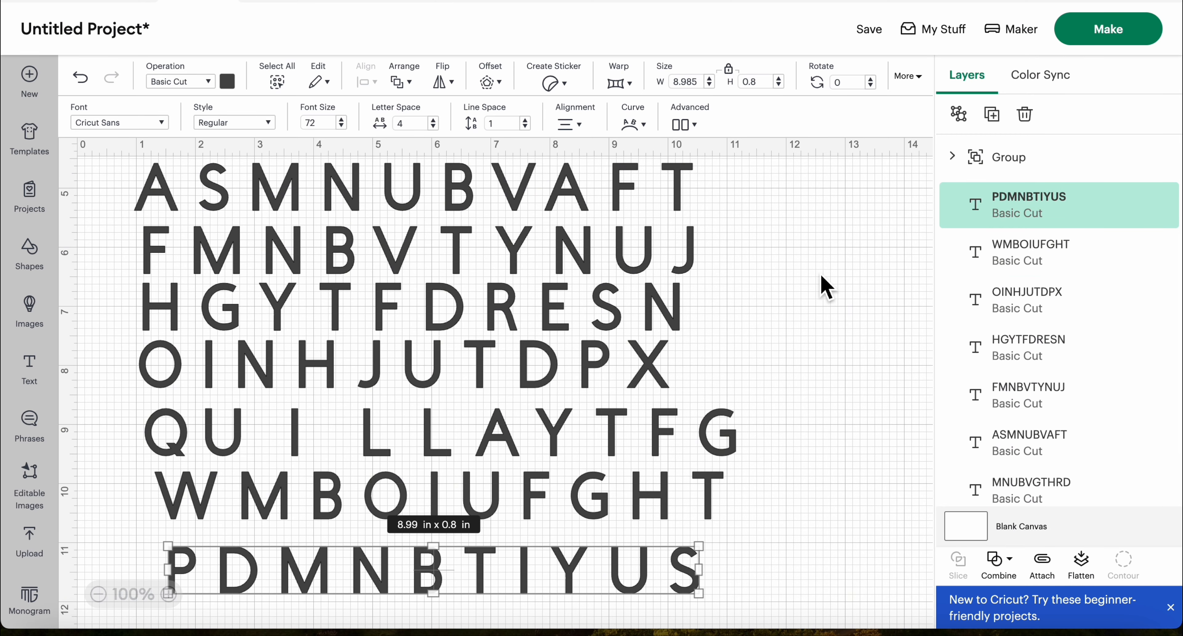
Select all ten letter rows and group them into one object
scroll(822, 285, "up", 10)
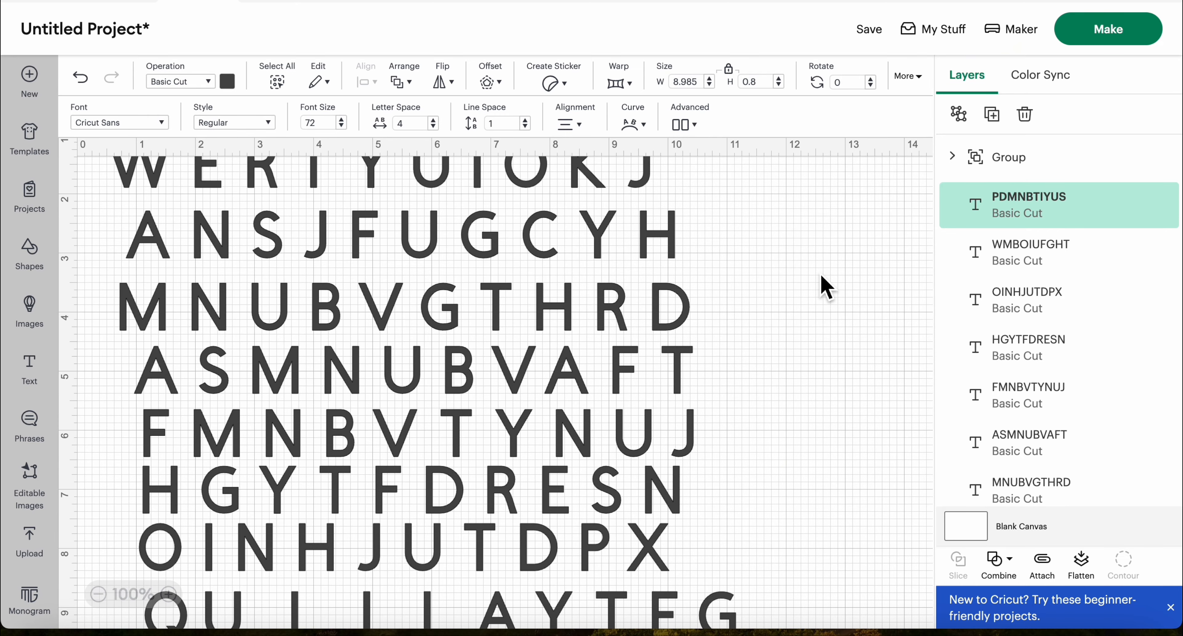
left_click_drag(93, 180, 772, 583)
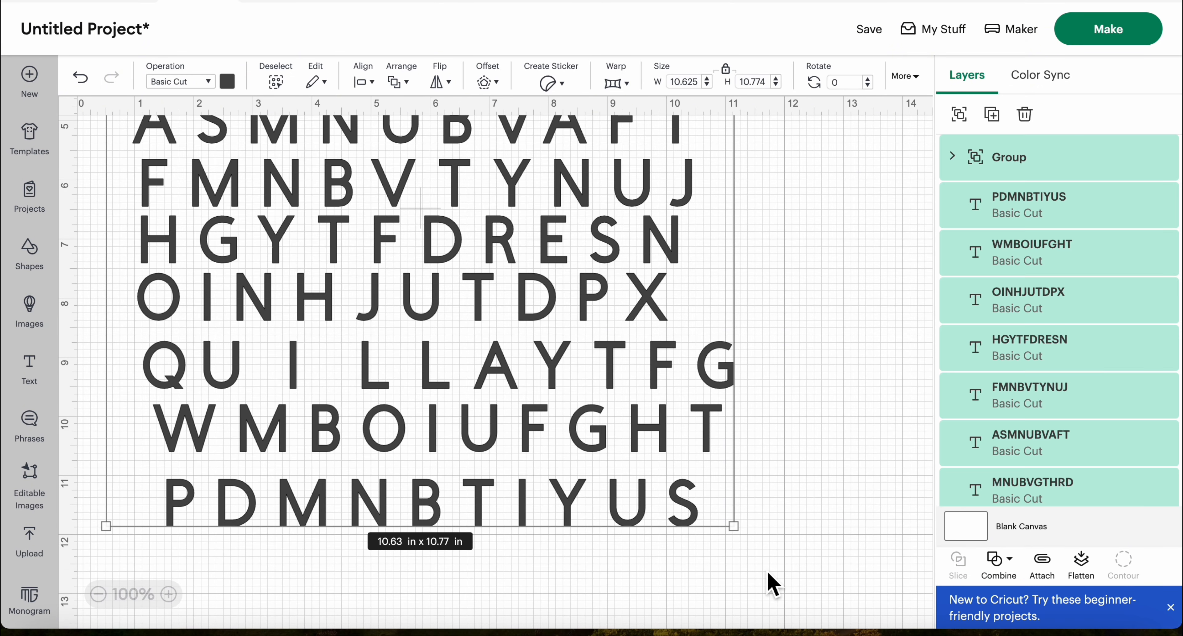
left_click(960, 115)
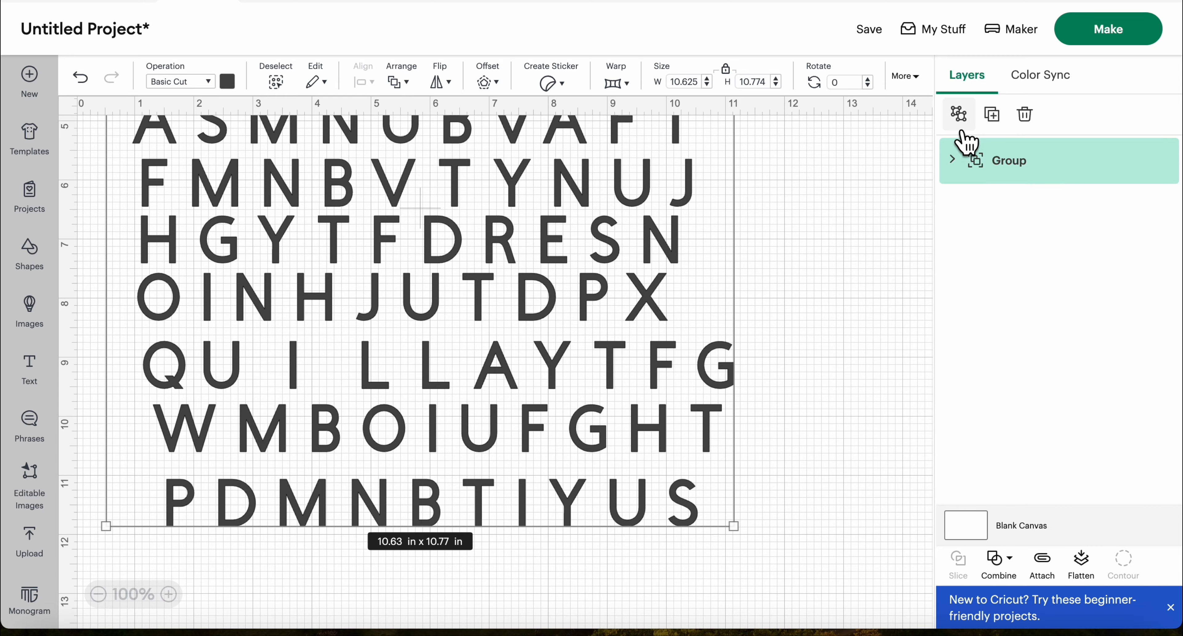
Scale the grouped letter grid down to about 8.04 × 8.15 in and move it toward the middle of the canvas
scroll(787, 211, "up", 6)
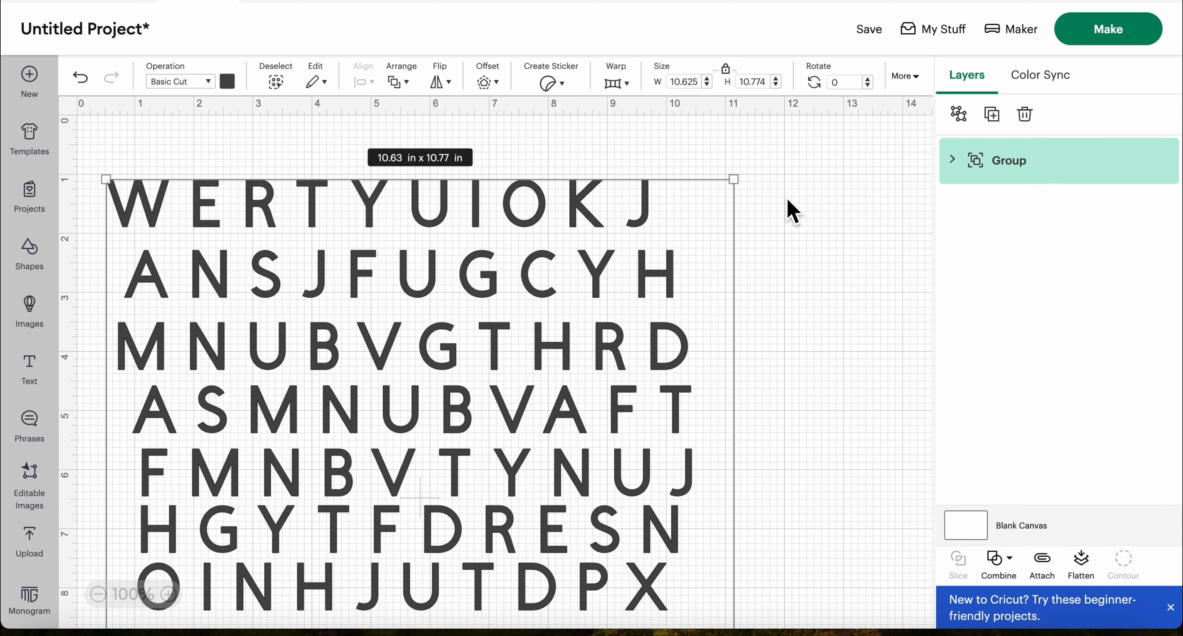
left_click_drag(735, 181, 663, 255)
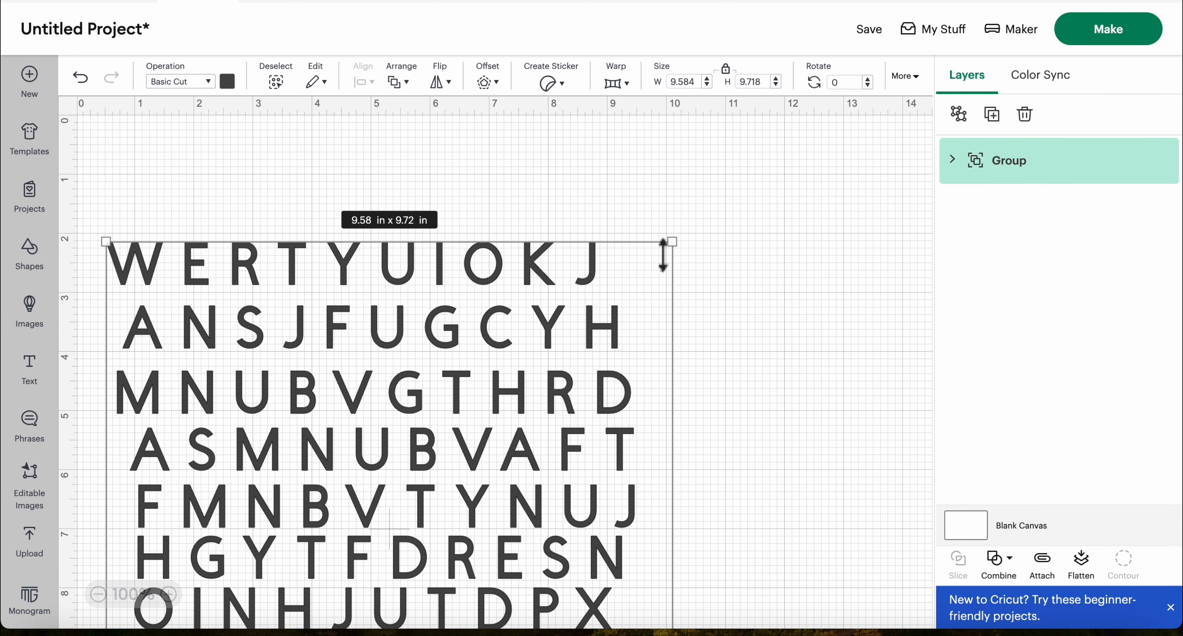
left_click_drag(481, 344, 483, 322)
left_click_drag(674, 218, 631, 261)
left_click_drag(392, 419, 512, 285)
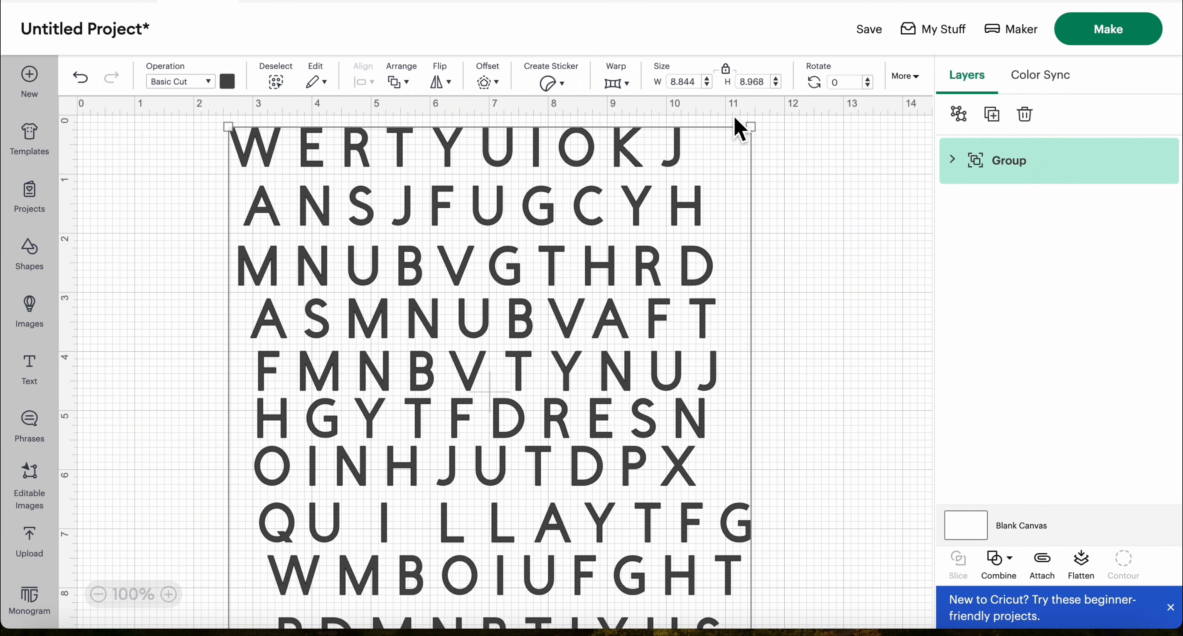
left_click_drag(769, 140, 705, 185)
left_click_drag(455, 262, 483, 234)
Ungroup the grid into its individual rows and ungroup the ASMNUBVAFT row into separate letters
left_click(959, 113)
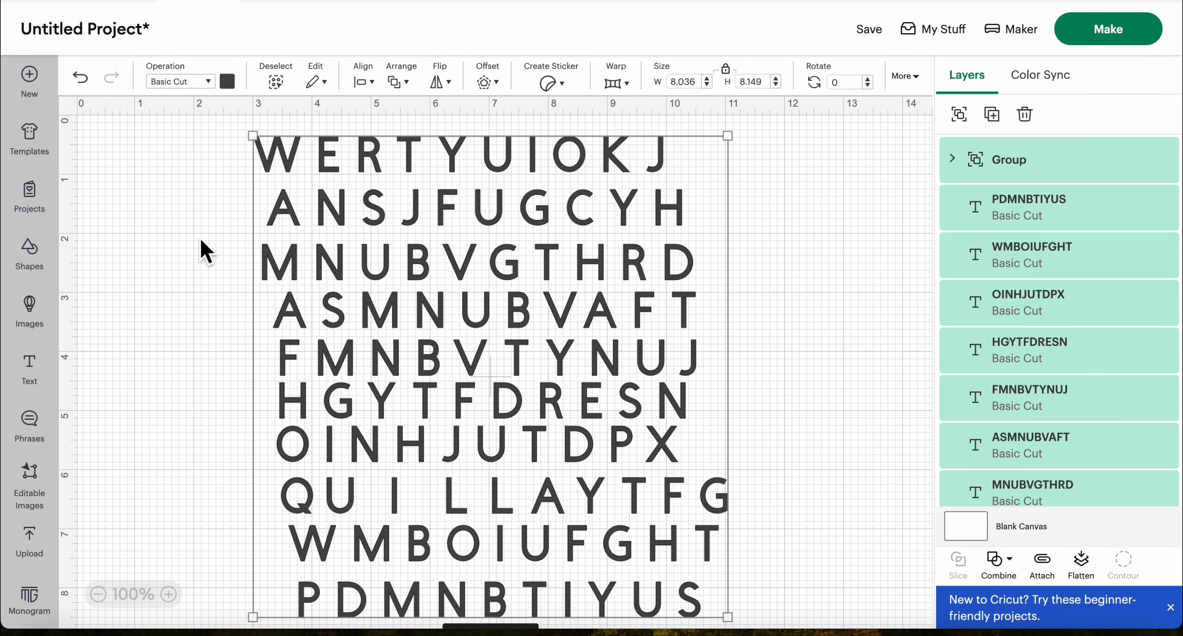
left_click(196, 165)
left_click_drag(236, 118, 301, 620)
left_click(645, 317)
left_click(958, 113)
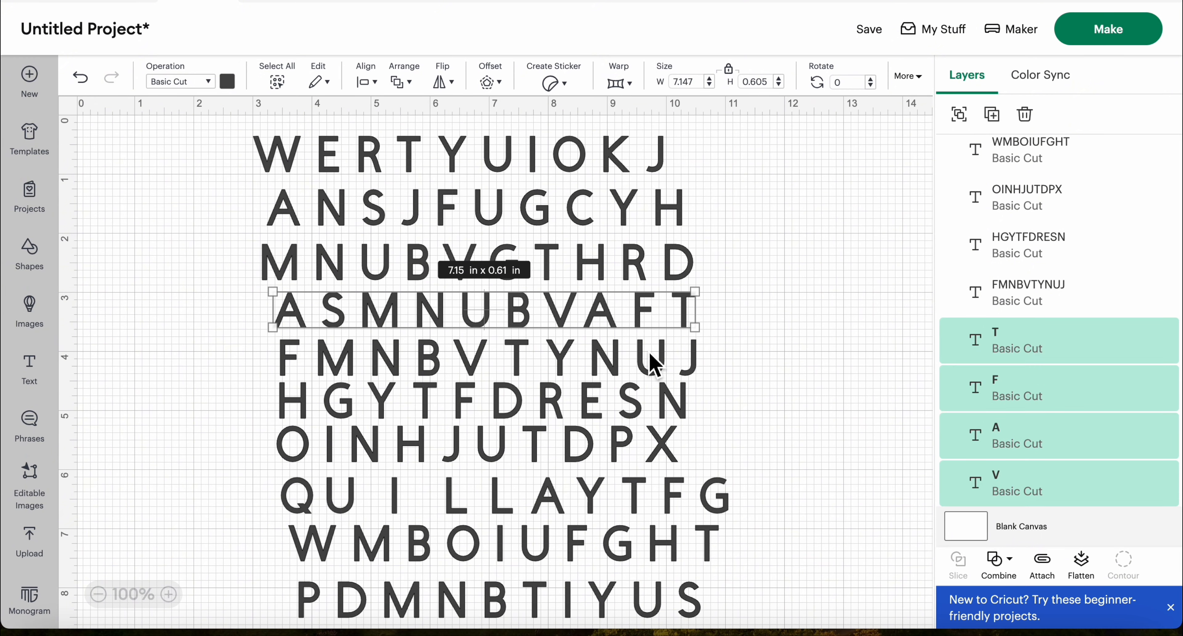
Ungroup the six rows from FMNBVTYNUJ down to PDMNBTIYUS into separate letters
left_click(652, 362)
left_click(959, 113)
left_click(680, 407)
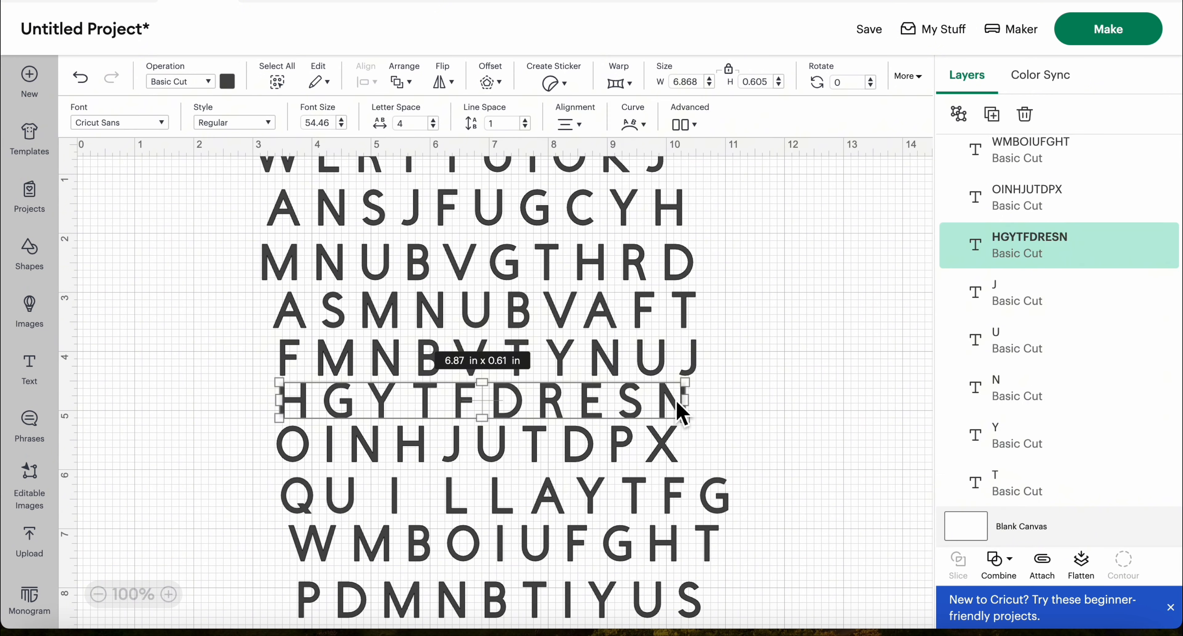
left_click(960, 114)
left_click(587, 449)
left_click(958, 113)
left_click(637, 496)
left_click(958, 113)
left_click(661, 544)
left_click(958, 113)
left_click(645, 600)
Center the first letters of all ten rows horizontally in one column and move that column toward the canvas's left edge
left_click(371, 83)
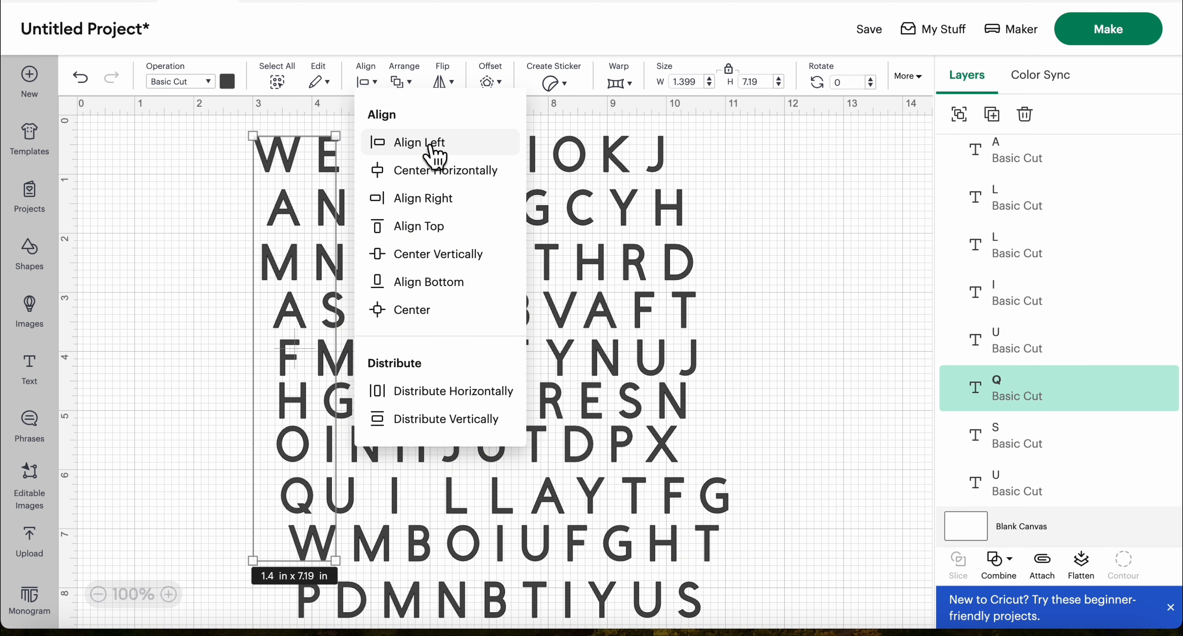
left_click(437, 171)
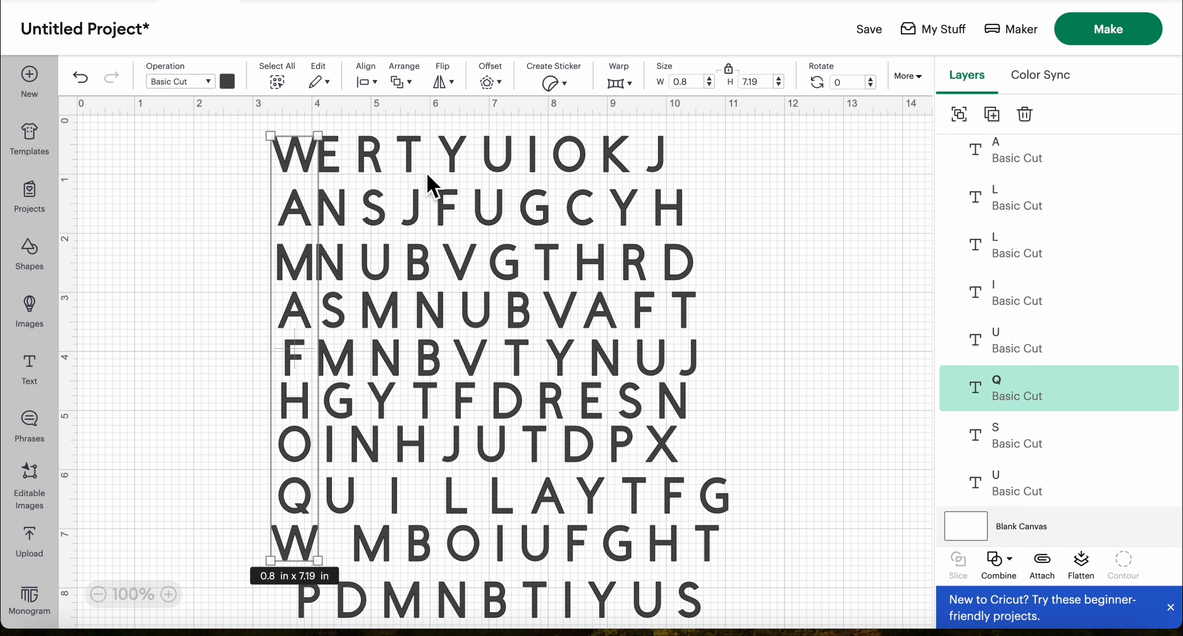
left_click_drag(317, 598, 297, 598)
left_click(245, 206)
left_click_drag(266, 156, 307, 606)
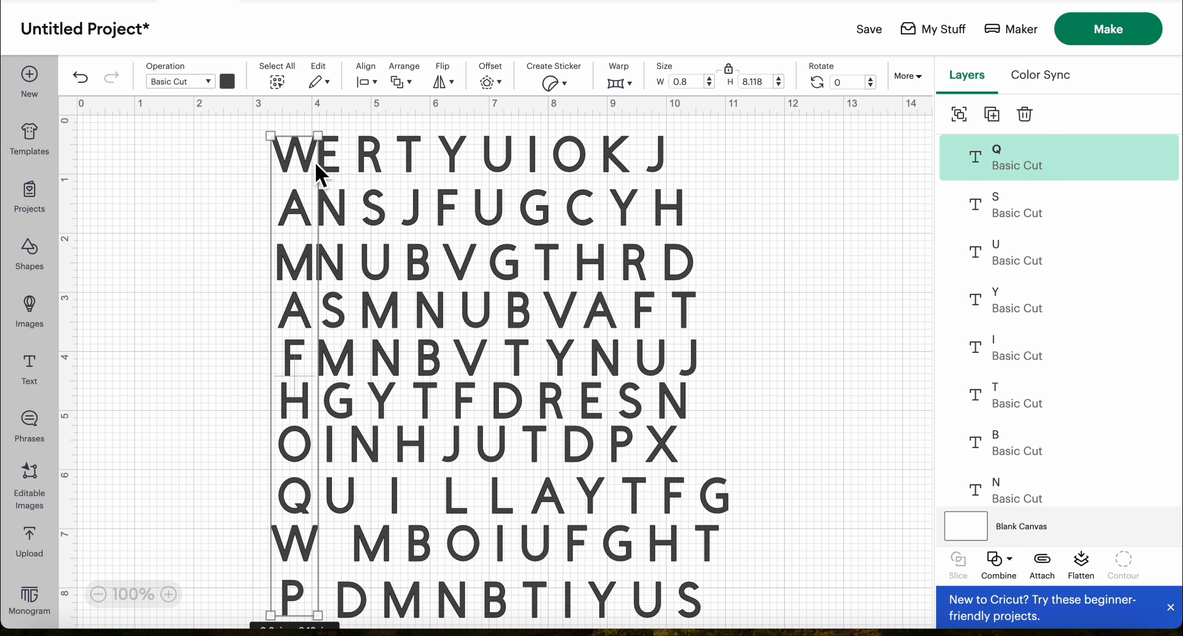
left_click(369, 83)
left_click(420, 176)
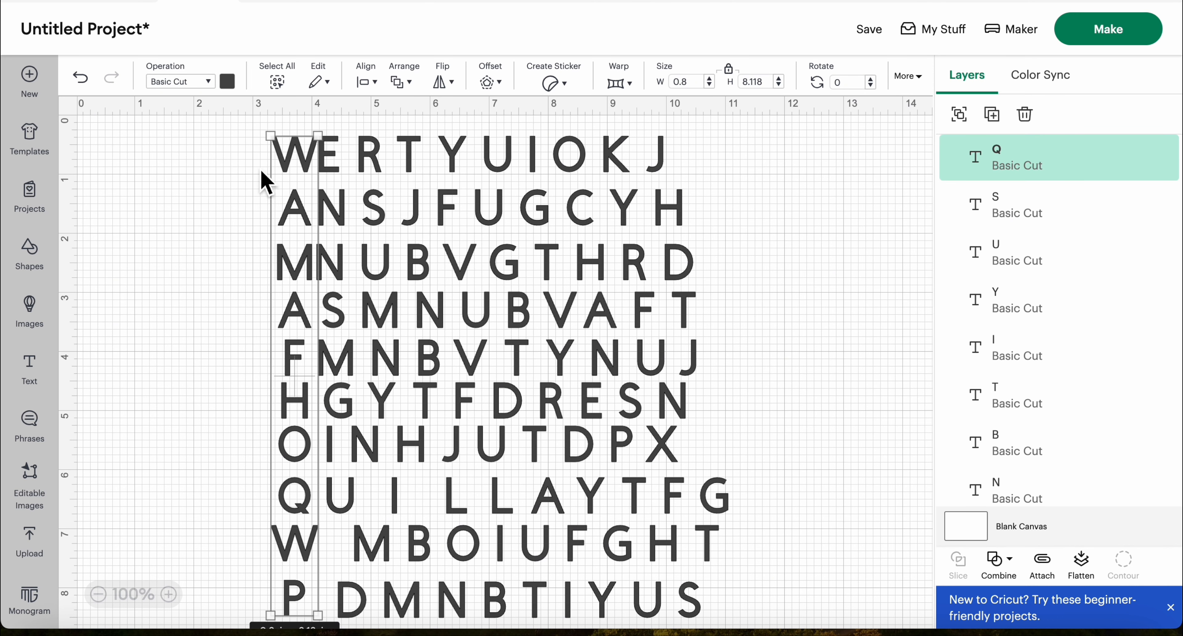
left_click_drag(303, 180, 136, 177)
Pull the second letter of every row out into a separate column, placing M and D below the other eight letters
left_click_drag(288, 125, 356, 520)
left_click_drag(335, 359, 252, 359)
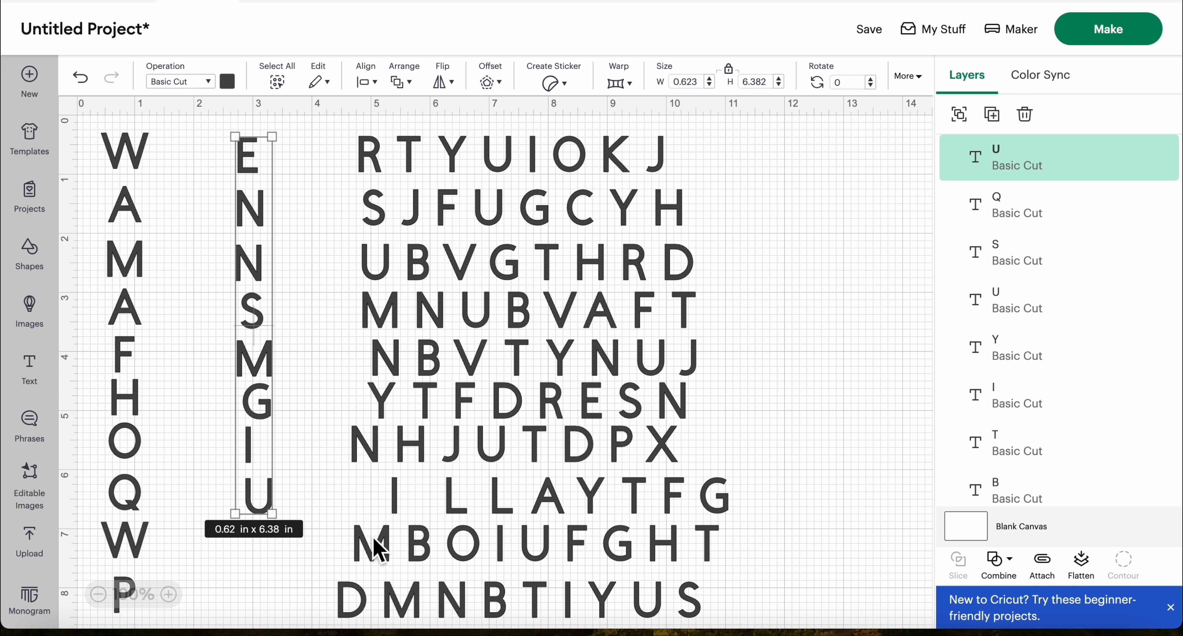
left_click(374, 538)
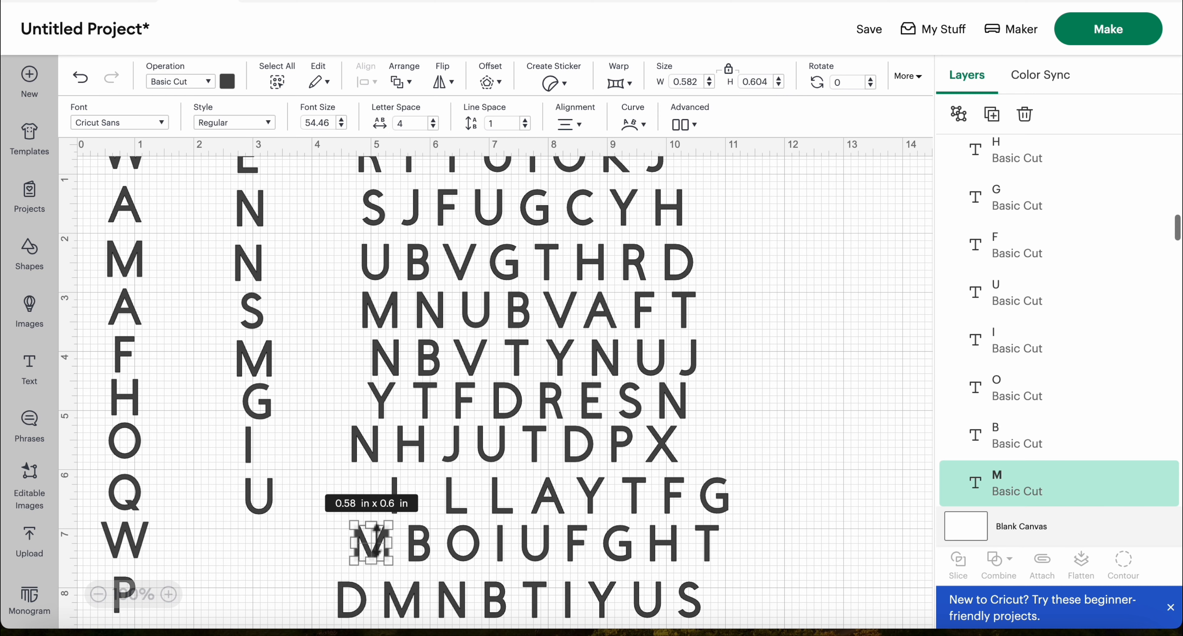
left_click(312, 558)
left_click_drag(369, 549, 257, 570)
left_click_drag(357, 602, 257, 602)
Center the second column's ten letters horizontally and group them
left_click(207, 181)
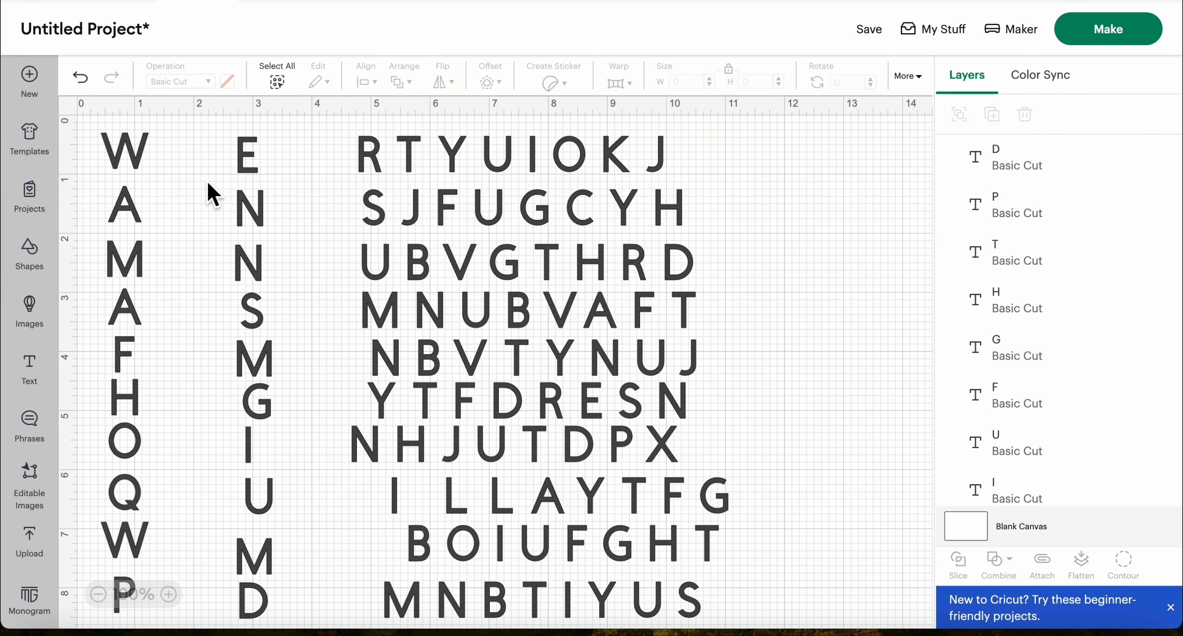
left_click_drag(212, 147, 276, 613)
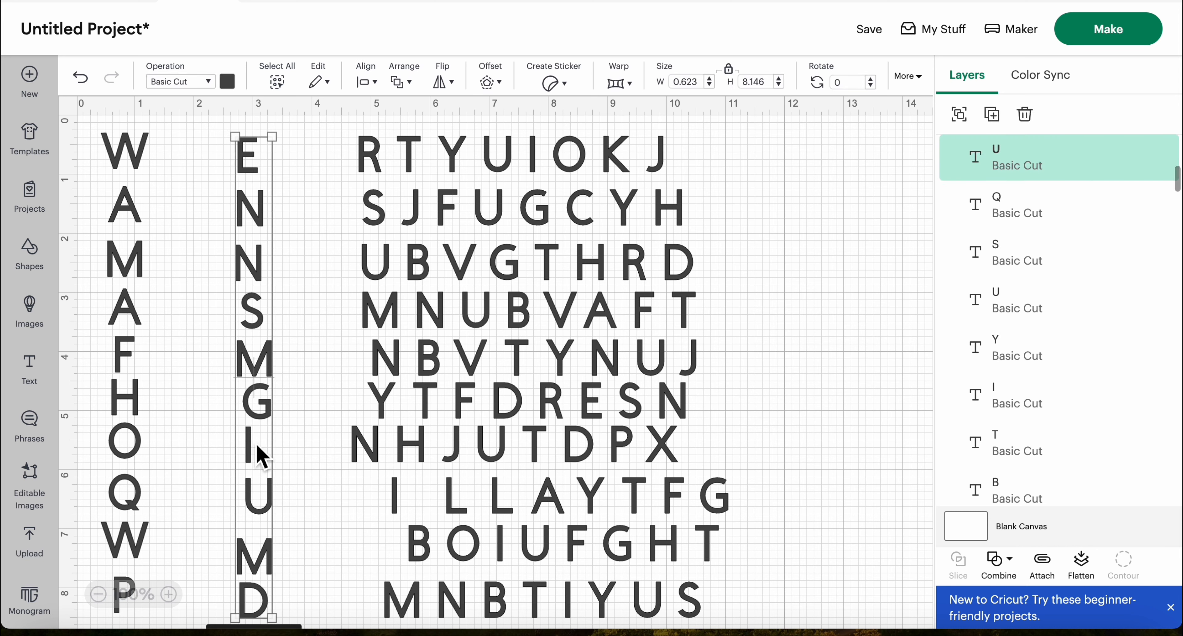
left_click(375, 82)
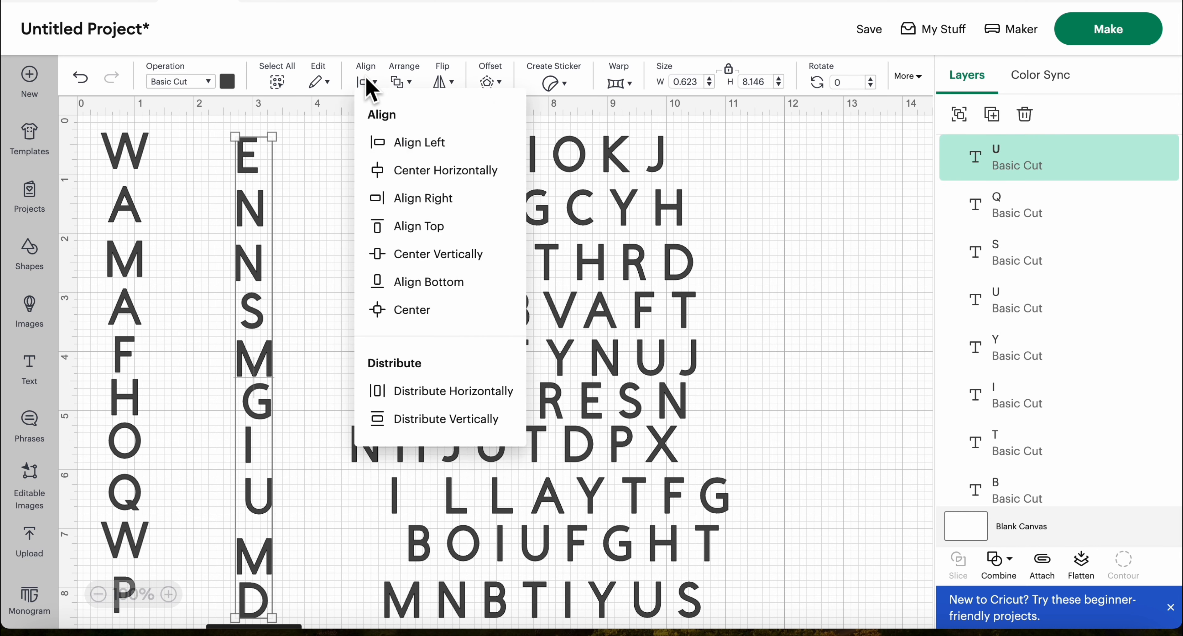
left_click(409, 167)
left_click(211, 190)
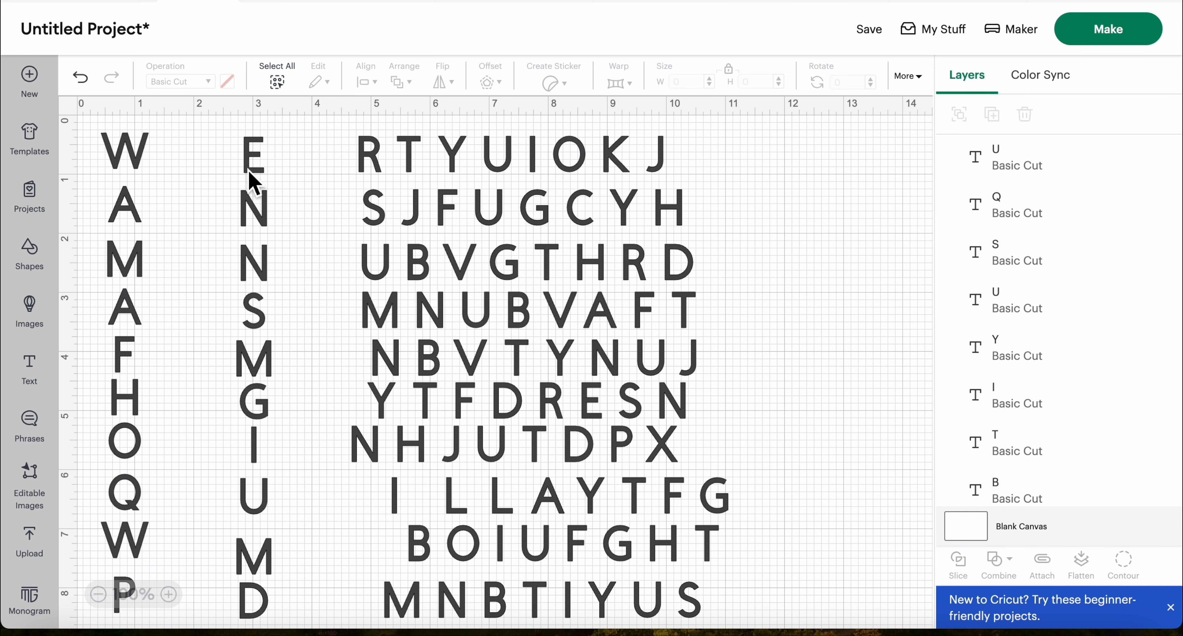
left_click(252, 159)
left_click(202, 193)
left_click_drag(213, 126, 282, 614)
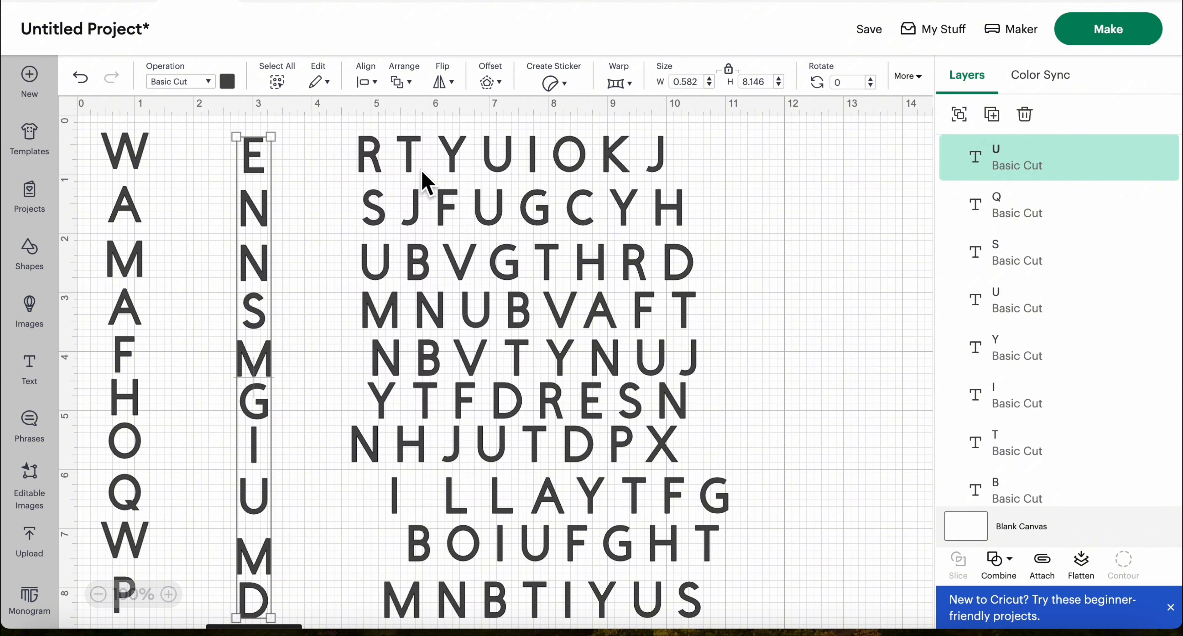
left_click(969, 118)
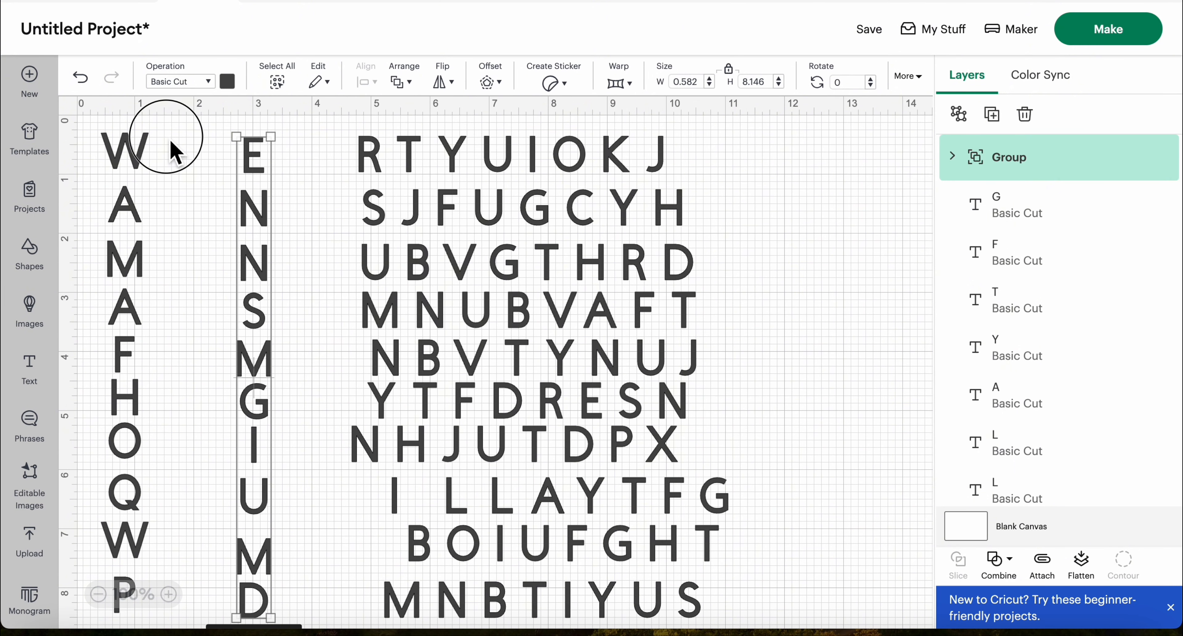
Group the first column's letters and move the grouped second column close beside it
left_click_drag(166, 136, 117, 607)
left_click(960, 115)
left_click_drag(261, 157, 184, 154)
Align the third letters of the upper eight rows and move B and M from the last two rows beneath them
left_click(294, 161)
left_click(367, 81)
left_click(402, 137)
left_click_drag(337, 127, 379, 554)
left_click_drag(419, 613, 387, 599)
left_click(296, 582)
left_click(306, 225)
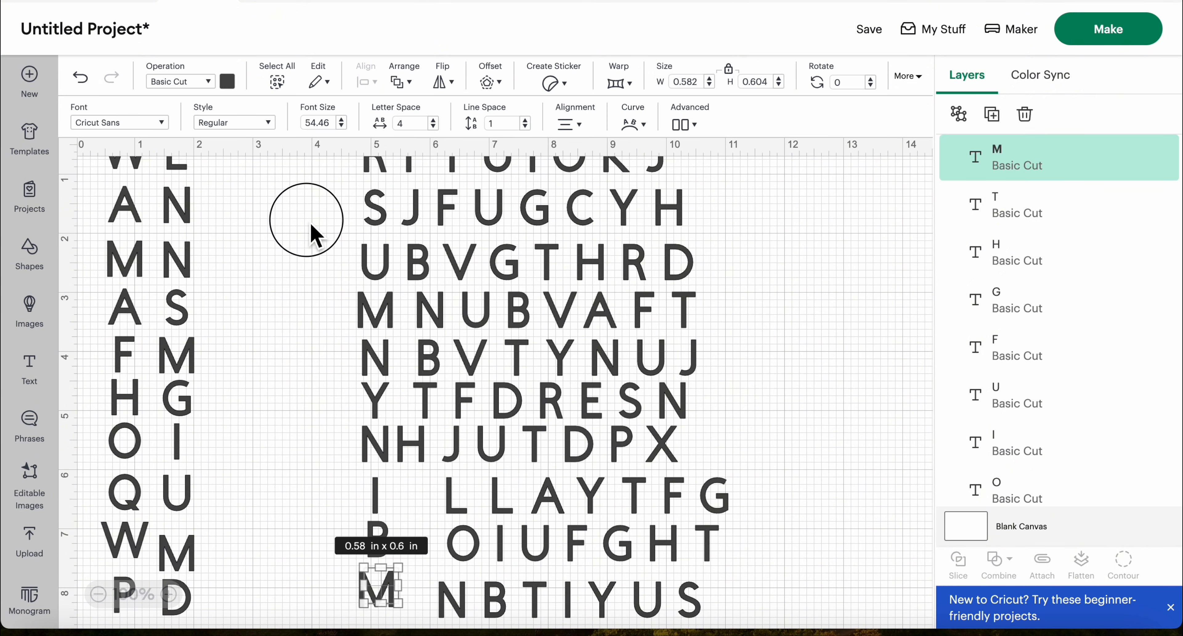
Center the third column's ten letters horizontally, group them and move the group beside the second column
left_click_drag(346, 124, 371, 578)
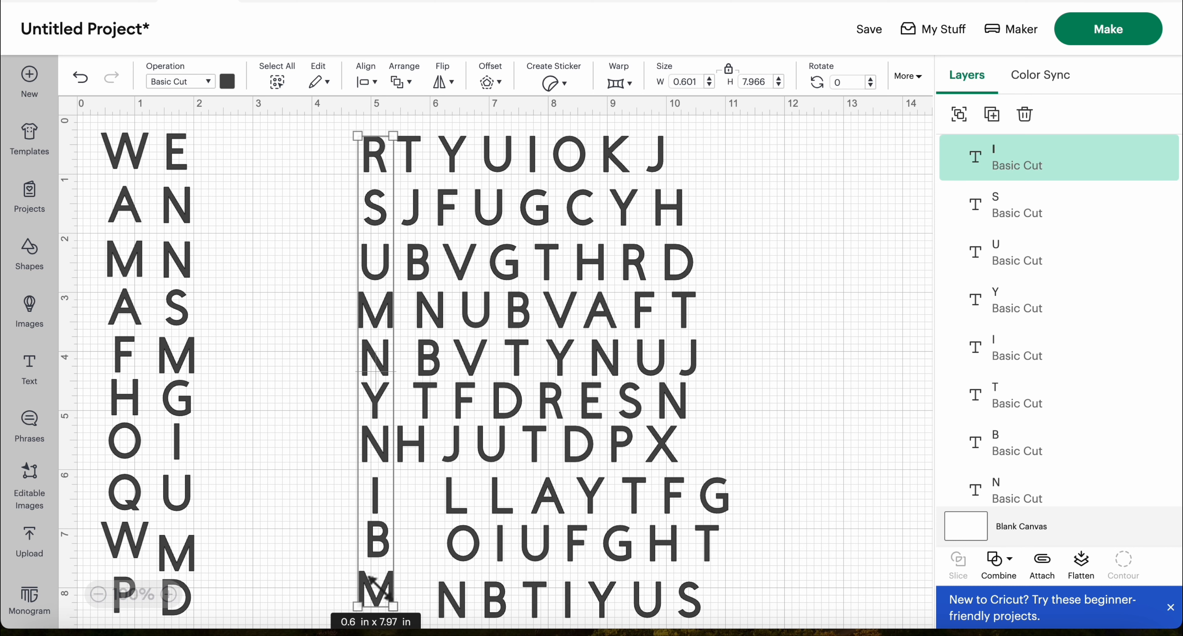
left_click(370, 82)
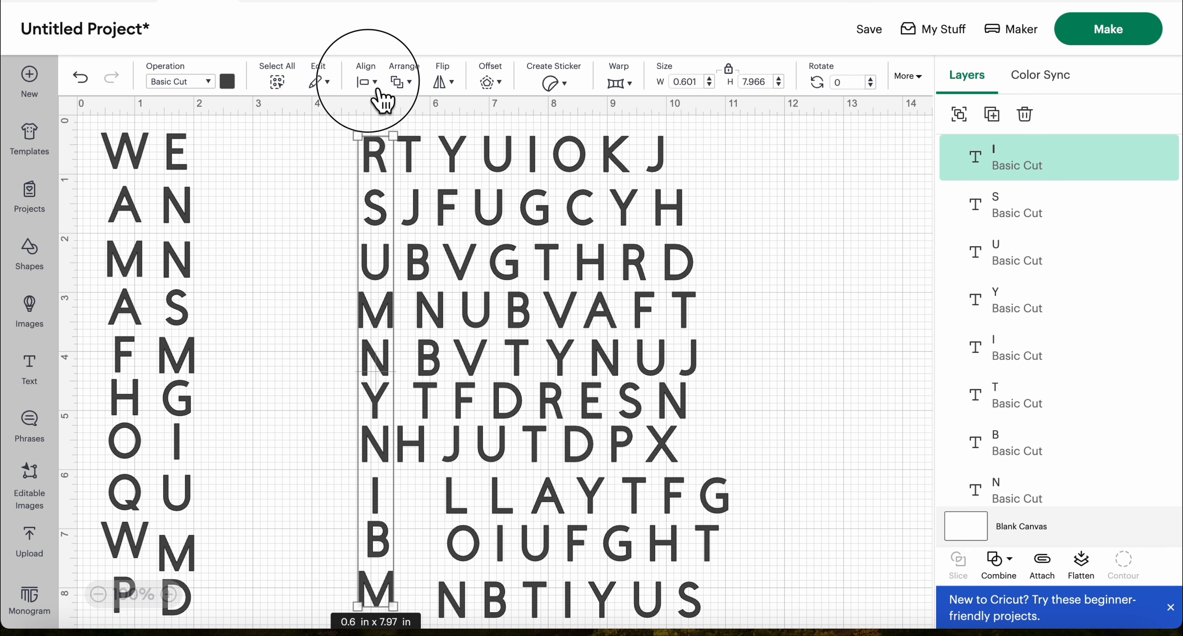
left_click(427, 175)
left_click(959, 114)
left_click_drag(383, 242, 235, 242)
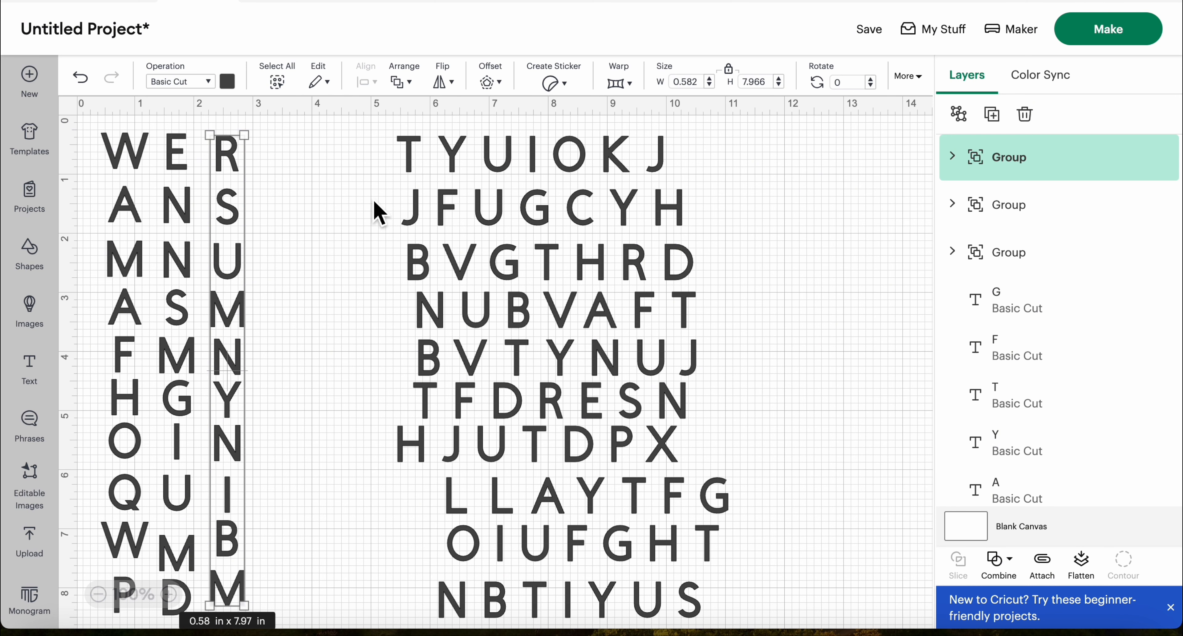
Line up the fourth letters of the upper seven rows and place L, O and N from the last three rows beneath them
left_click(342, 219)
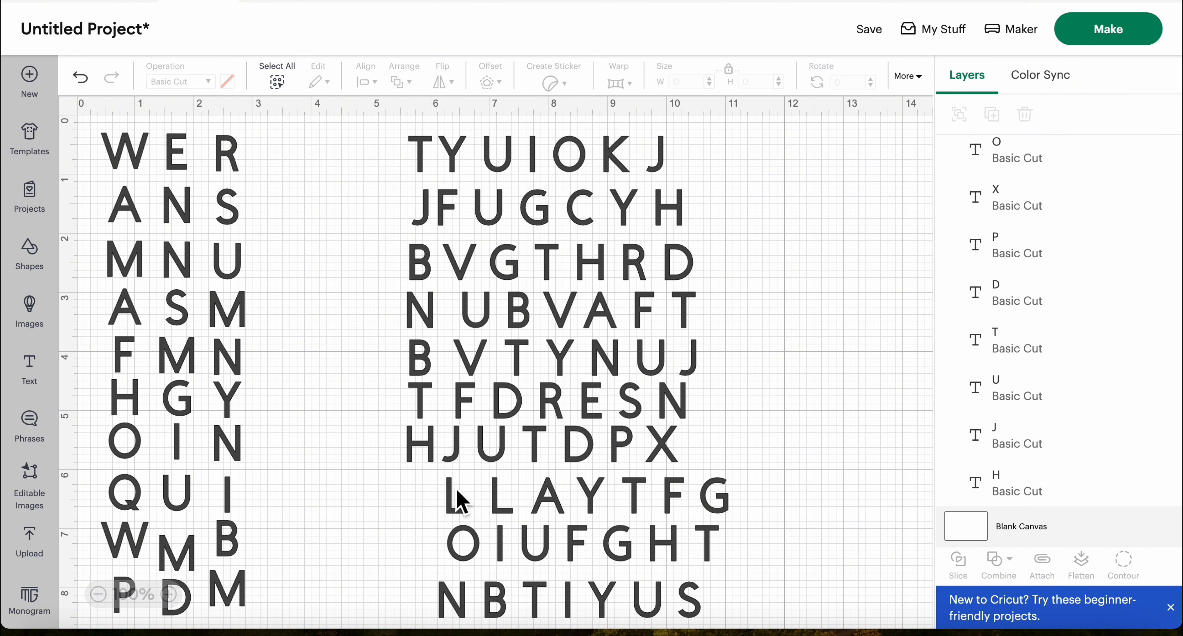
left_click_drag(455, 490, 419, 486)
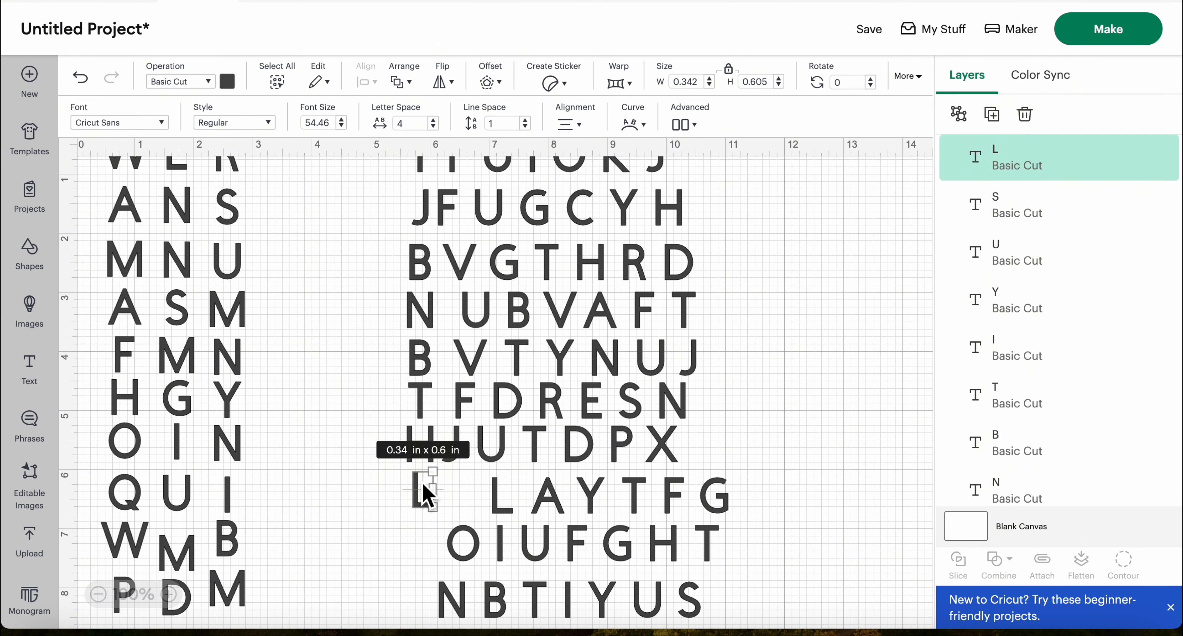
left_click_drag(466, 545, 422, 548)
left_click_drag(457, 616, 422, 584)
left_click(346, 278)
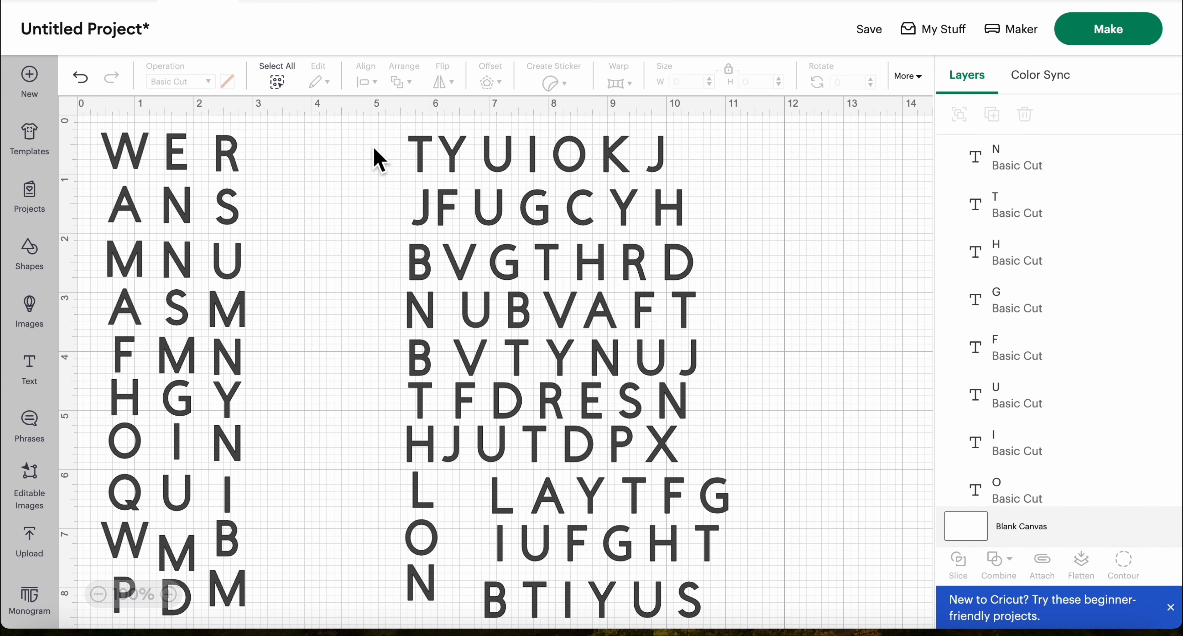
Center the fourth column's ten letters horizontally, group them and move the group beside the third column
left_click_drag(382, 132, 423, 611)
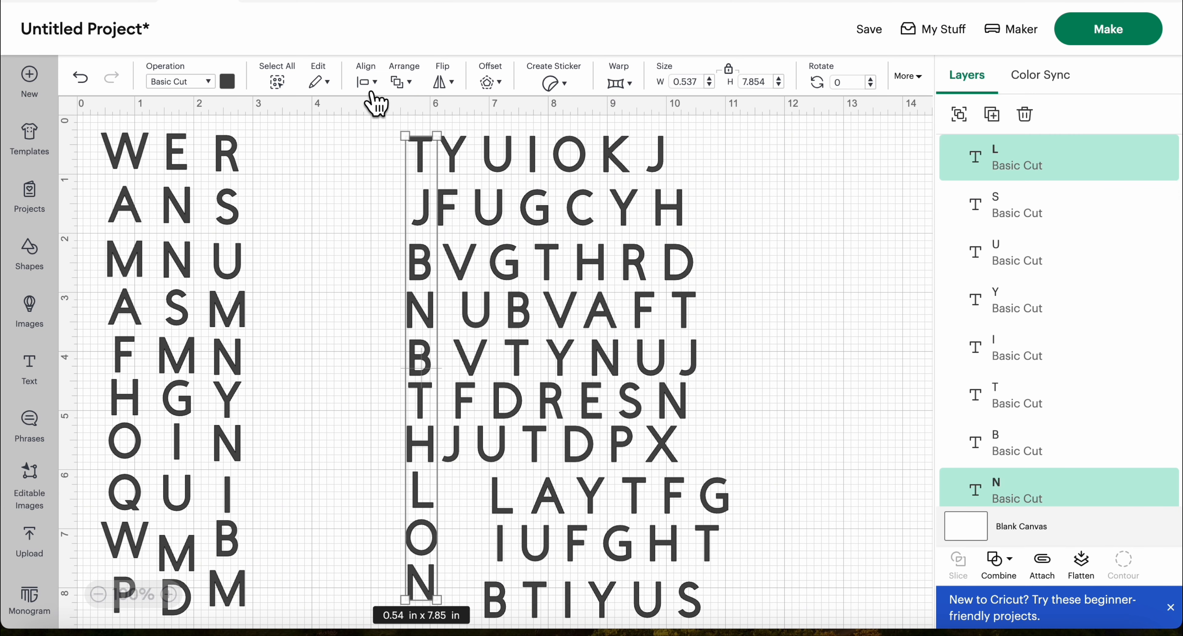
left_click(366, 82)
left_click(420, 174)
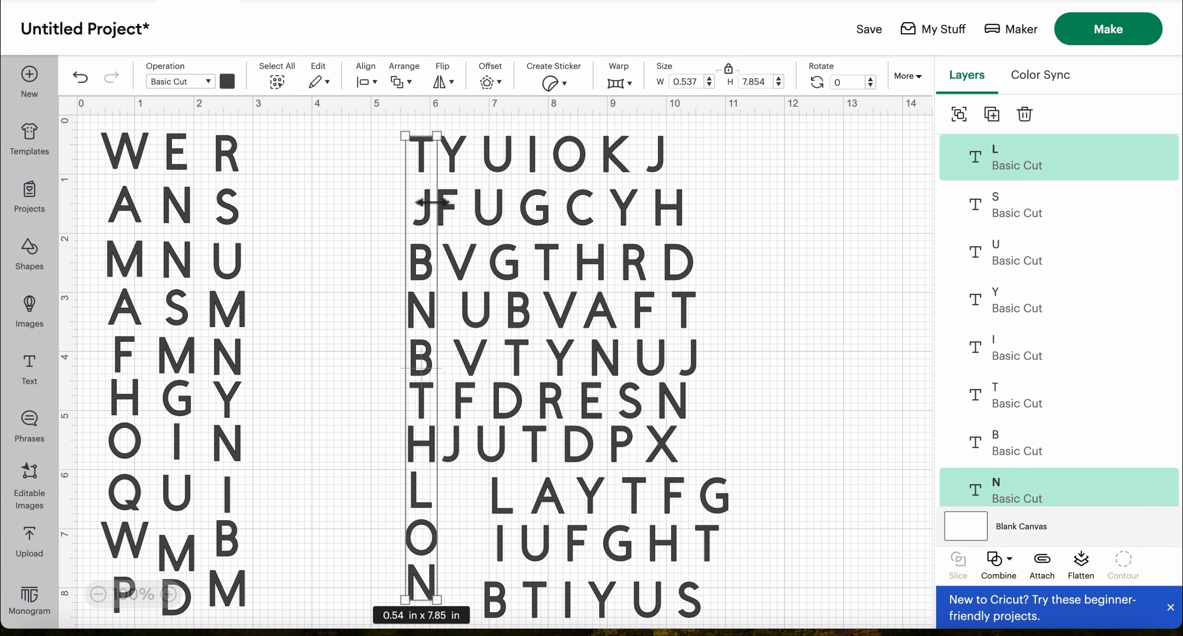
left_click(959, 115)
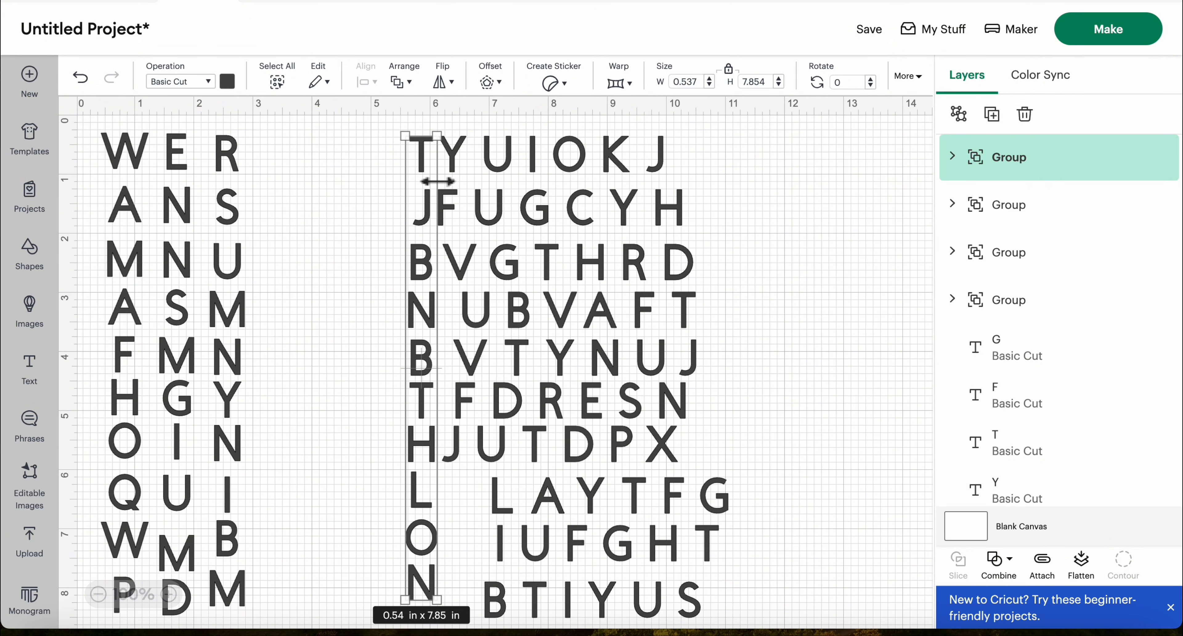
left_click(352, 199)
left_click_drag(421, 175, 275, 169)
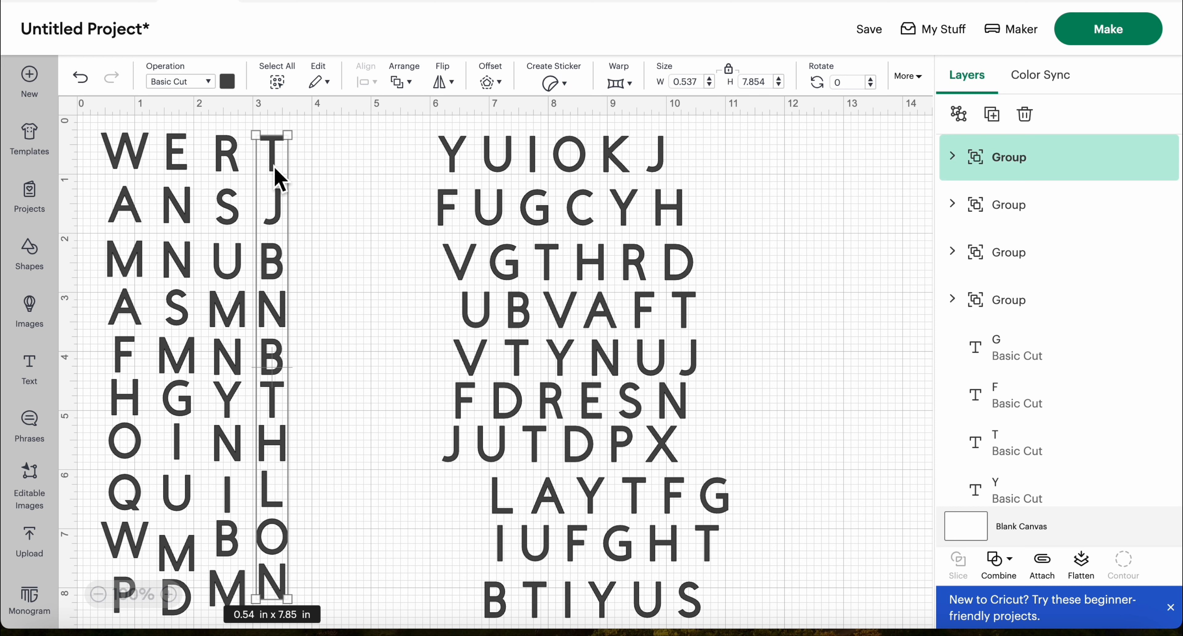
Center the fifth letters of the upper seven rows horizontally and move them into the gap before the remaining letters
left_click_drag(422, 131, 475, 491)
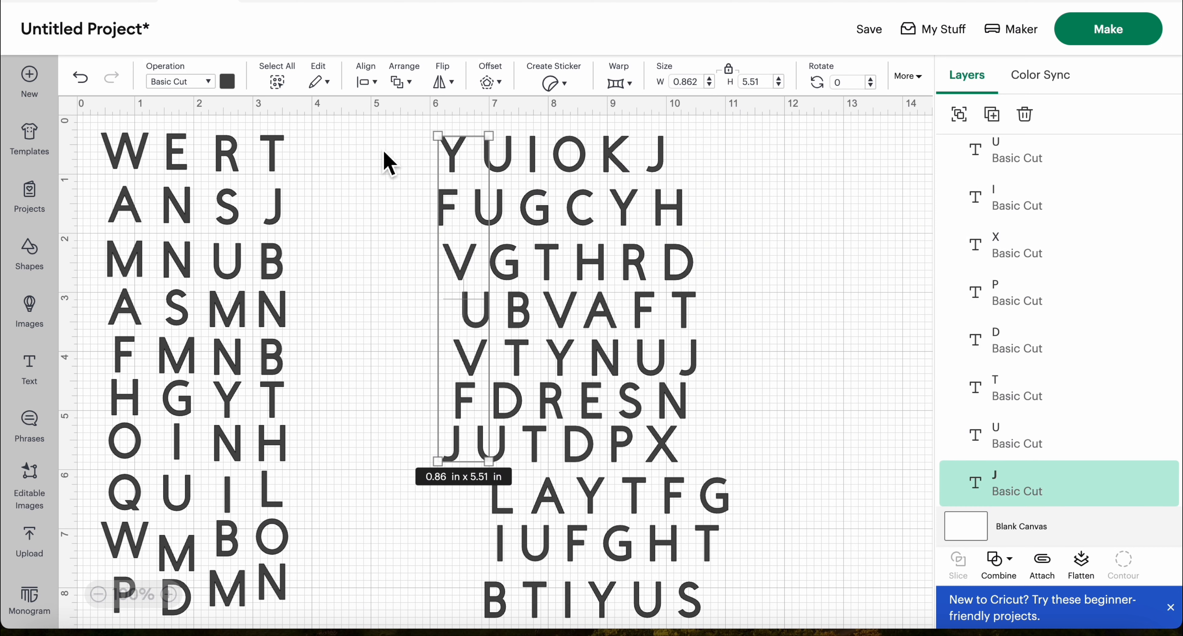
left_click(372, 84)
left_click(404, 182)
left_click(407, 234)
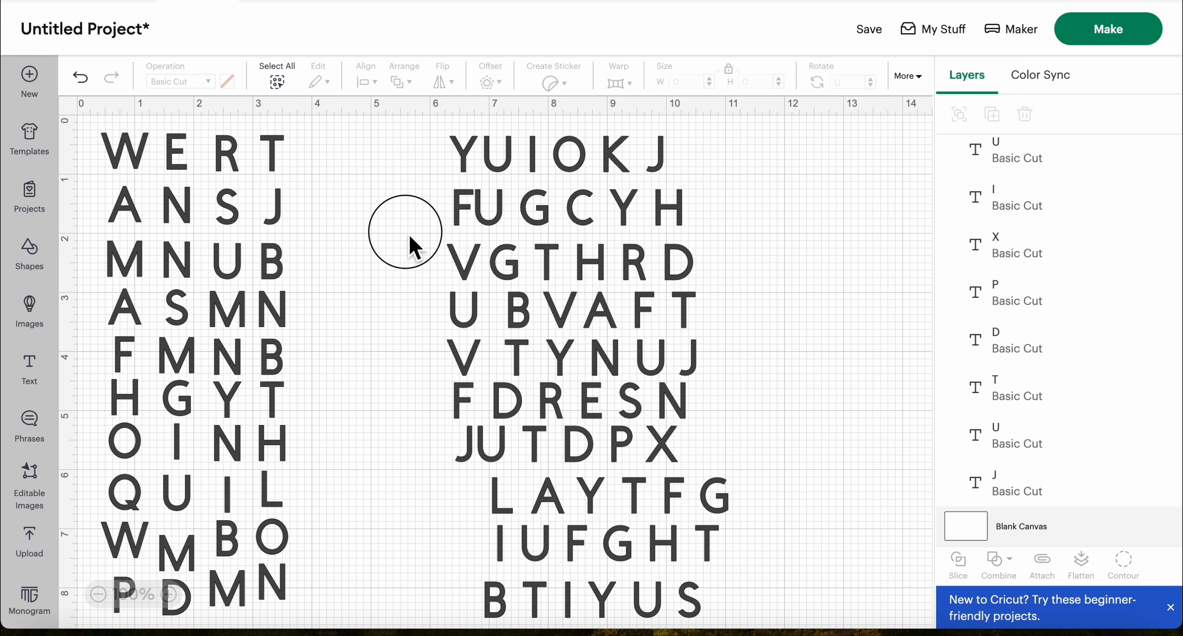
left_click(465, 166)
left_click(410, 184)
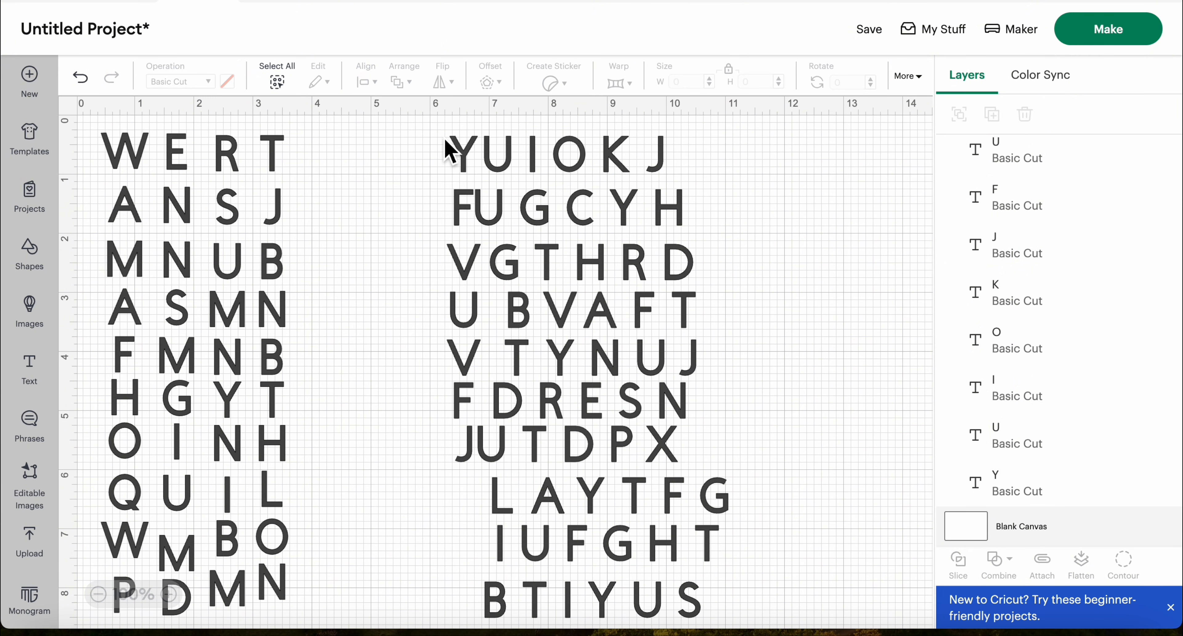
left_click_drag(441, 135, 473, 487)
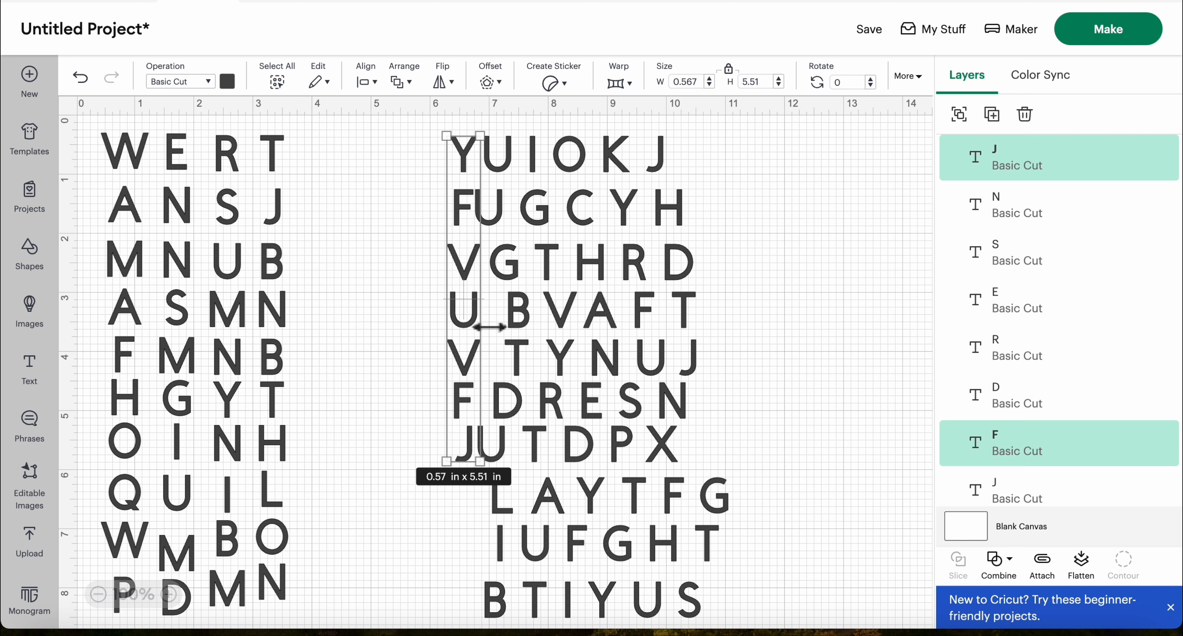
left_click_drag(473, 328, 401, 328)
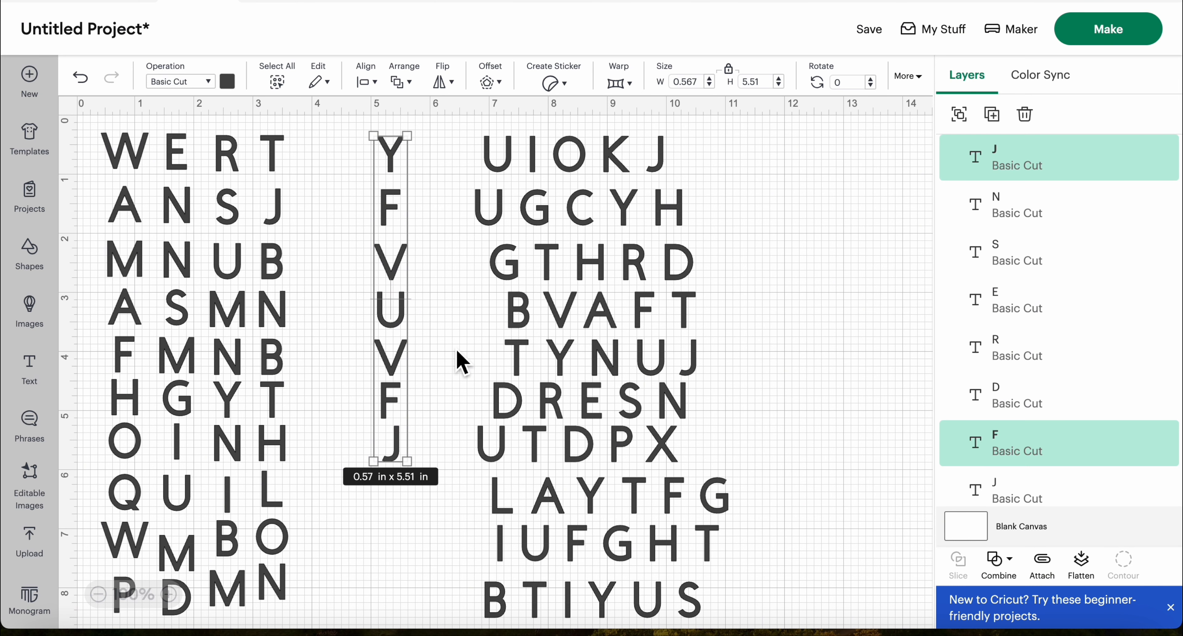
Move L, I and B from the last three rows beneath the fifth column's seven letters
left_click_drag(502, 509, 397, 506)
left_click_drag(500, 544, 394, 543)
left_click_drag(494, 599, 395, 594)
Group the fifth column's ten letters and move the group beside the fourth column
left_click_drag(342, 125, 439, 620)
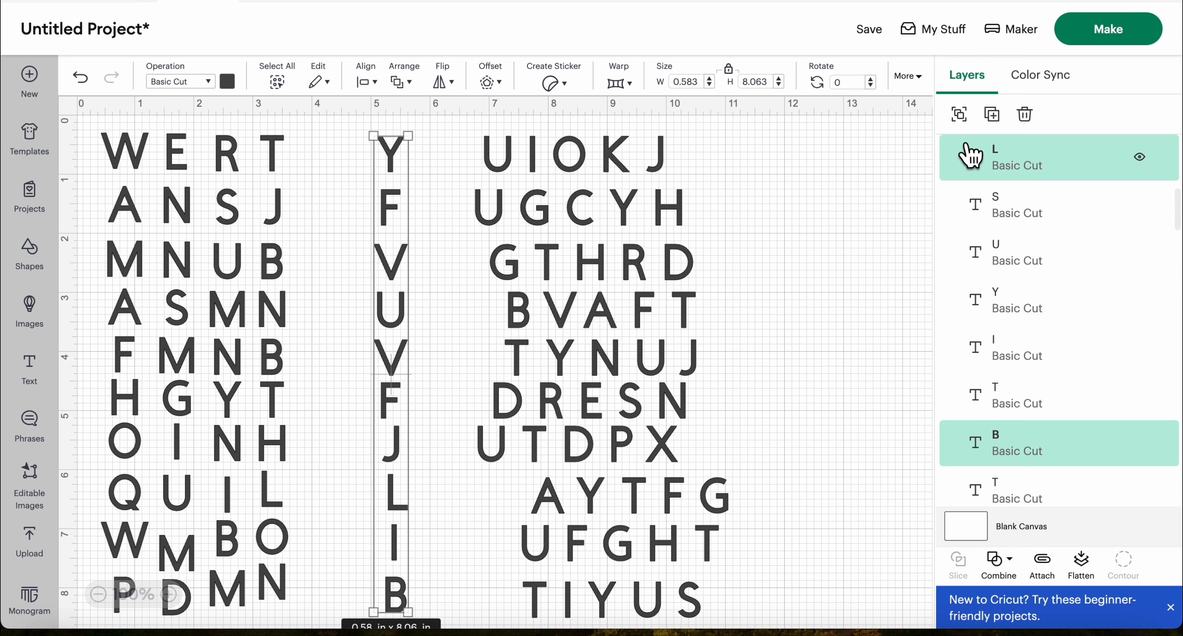
left_click(968, 120)
left_click(330, 259)
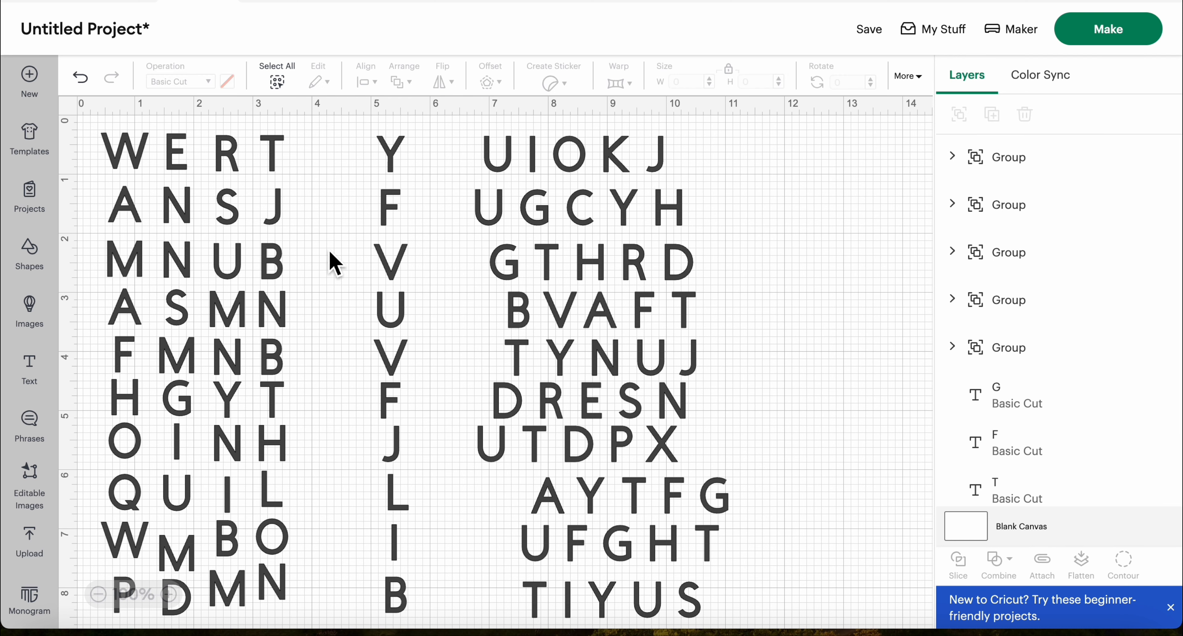
left_click_drag(393, 258, 323, 259)
Pull the sixth letter of every row out into a separate column and select all ten letters
left_click(477, 160)
left_click_drag(513, 269, 440, 266)
left_click_drag(546, 497, 428, 478)
left_click_drag(535, 552, 426, 558)
left_click_drag(391, 121, 454, 613)
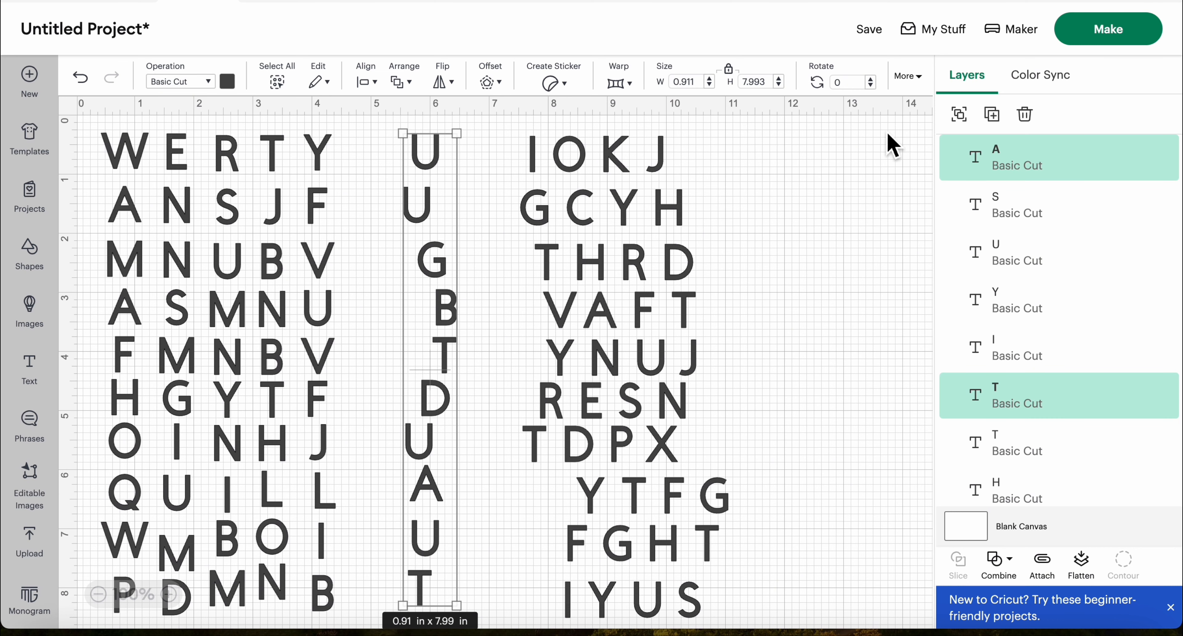
left_click(959, 115)
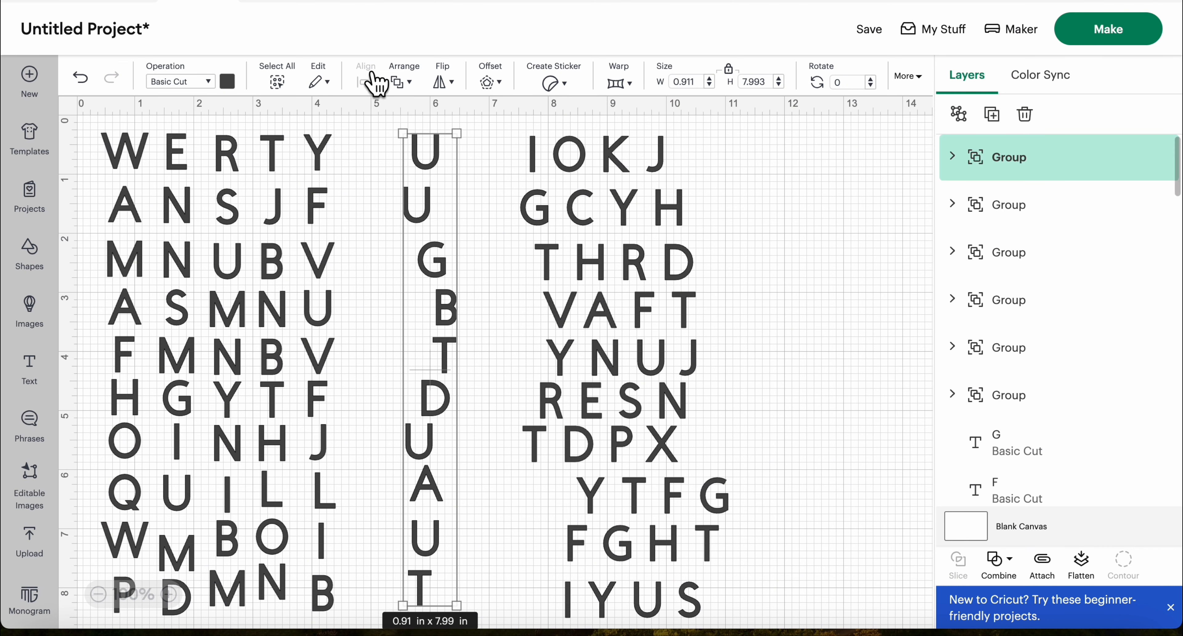
left_click(383, 199)
left_click(411, 214)
key("ctrl+z")
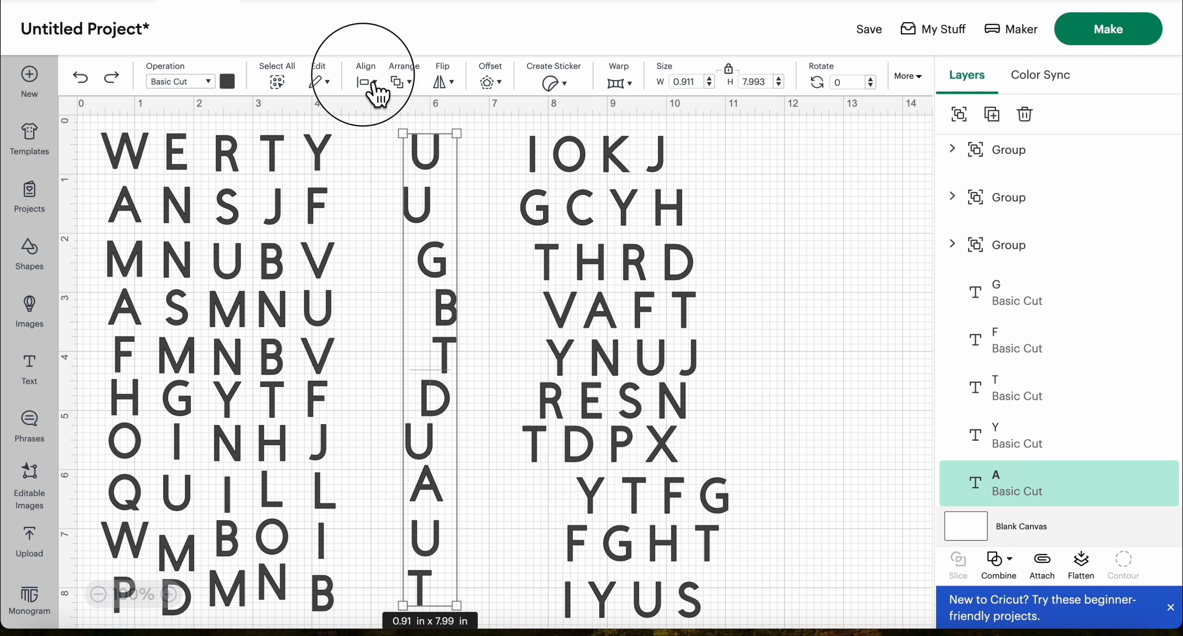
Center the sixth column's ten letters horizontally, group them and move the group beside the fifth column
left_click(367, 83)
left_click(442, 183)
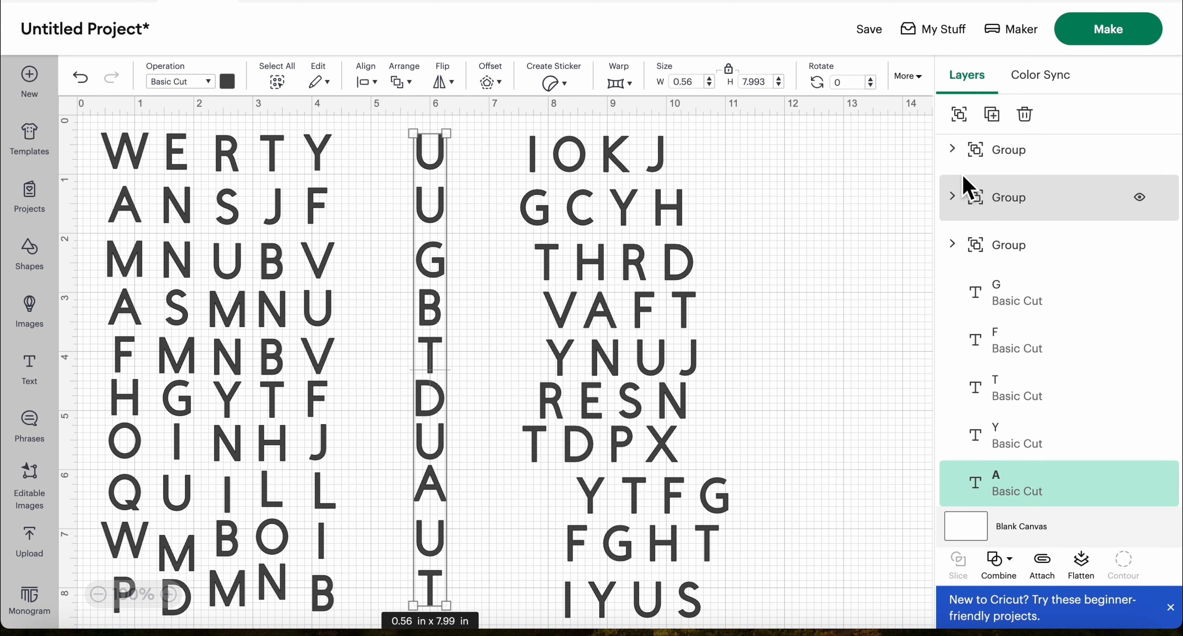
left_click(960, 116)
left_click_drag(437, 186, 366, 185)
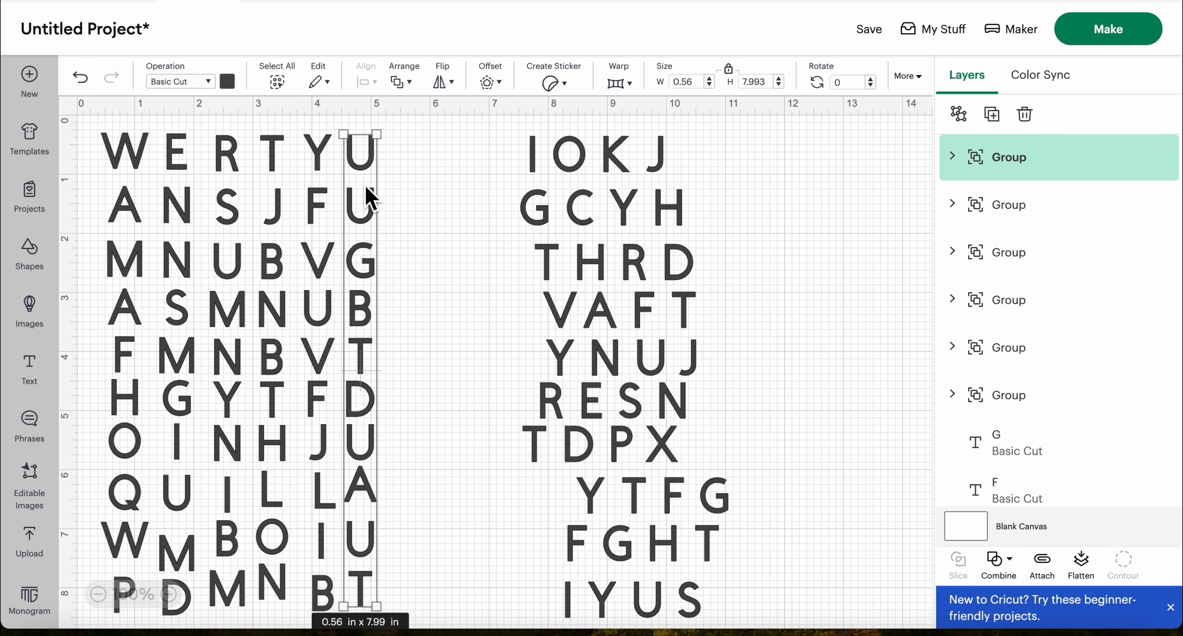
Pull the seventh letter of every row out into a separate column and select all ten letters
left_click(492, 134)
left_click_drag(525, 259, 565, 453)
left_click(549, 290)
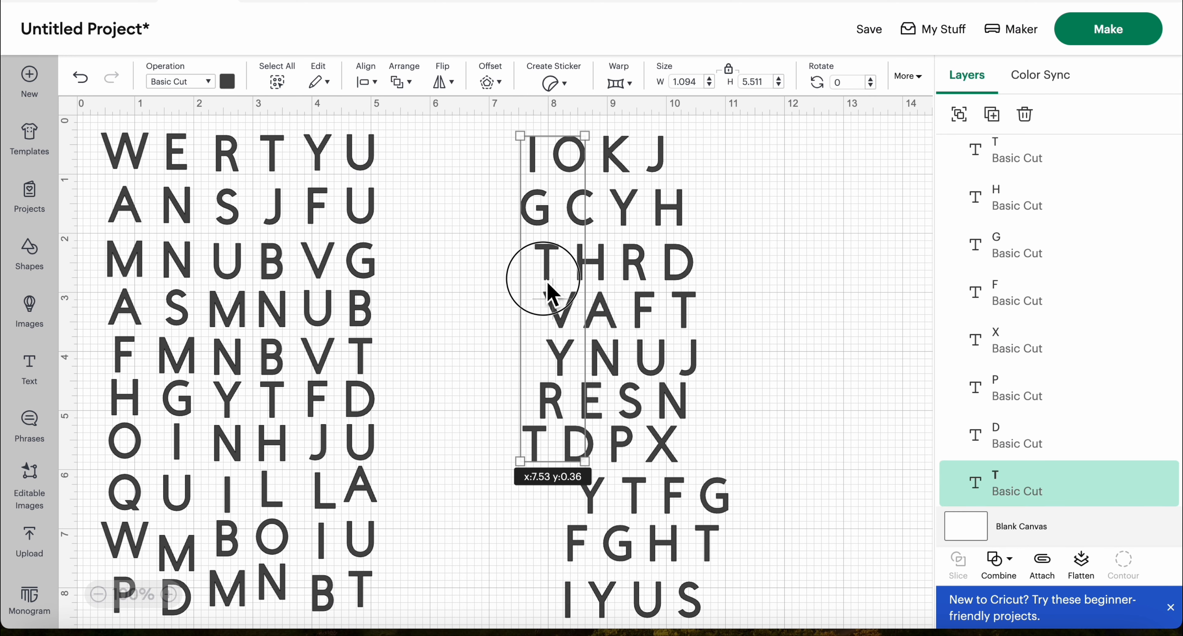
left_click_drag(548, 282, 488, 278)
mouse_move(575, 446)
left_mouse_down()
mouse_move(476, 500)
mouse_move(584, 448)
left_mouse_up()
left_click_drag(591, 492, 473, 493)
left_click(579, 543)
left_click_drag(579, 543, 481, 541)
left_click_drag(570, 596, 470, 588)
left_click_drag(528, 618, 427, 126)
Center the seventh column's ten letters horizontally, group them and move the group beside the sixth column
left_click(373, 84)
left_click(428, 170)
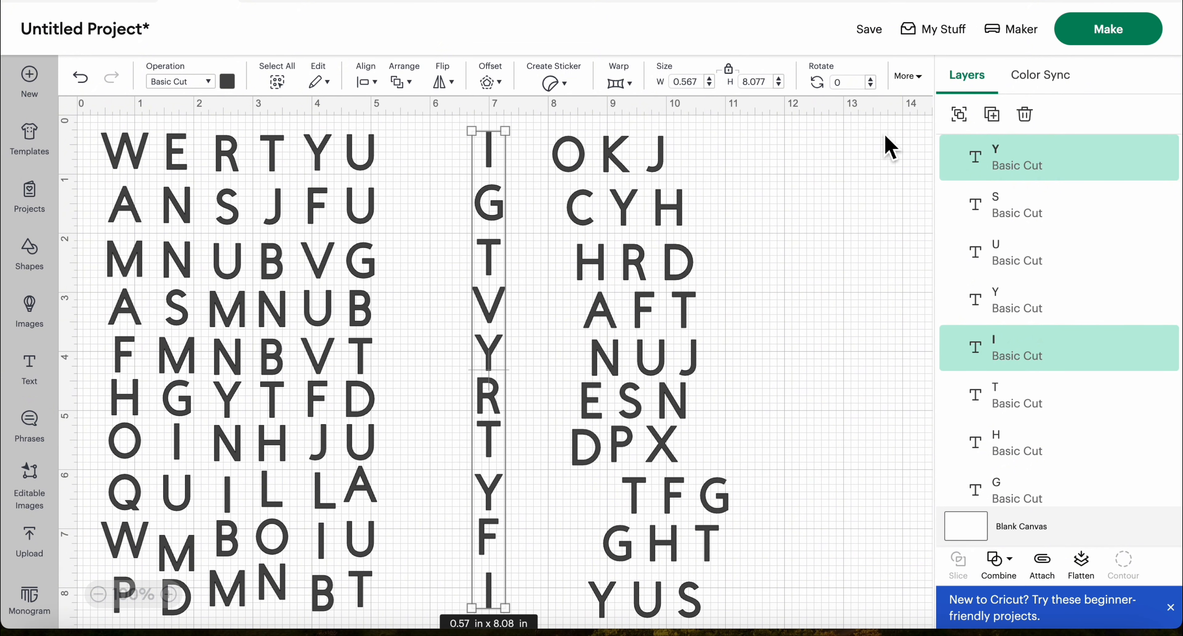
left_click(958, 115)
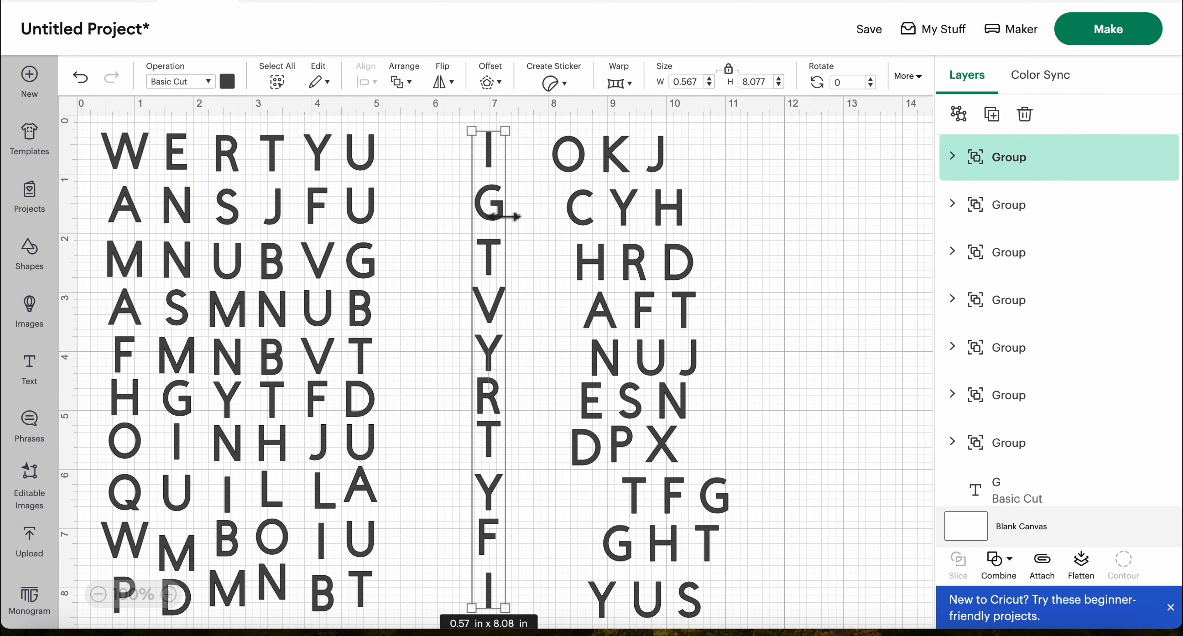
left_click_drag(489, 210, 421, 220)
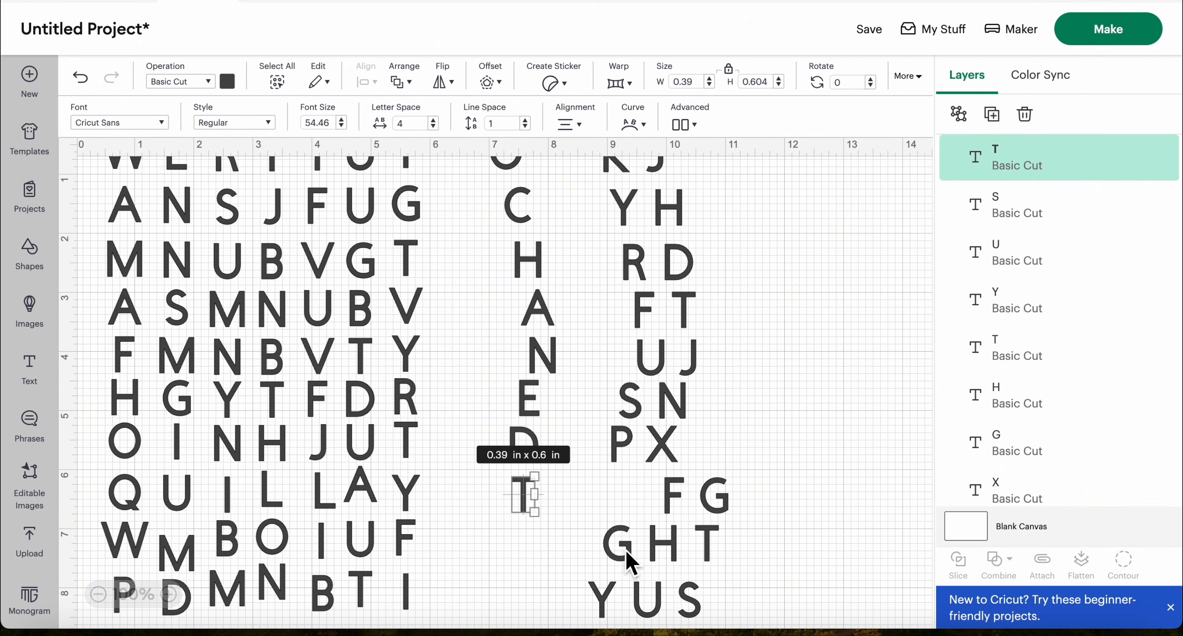
Move G and Y from the last two rows beneath the eighth column's letters and select all ten letters
left_click_drag(629, 560, 535, 557)
left_click_drag(602, 620, 527, 600)
left_click(493, 404)
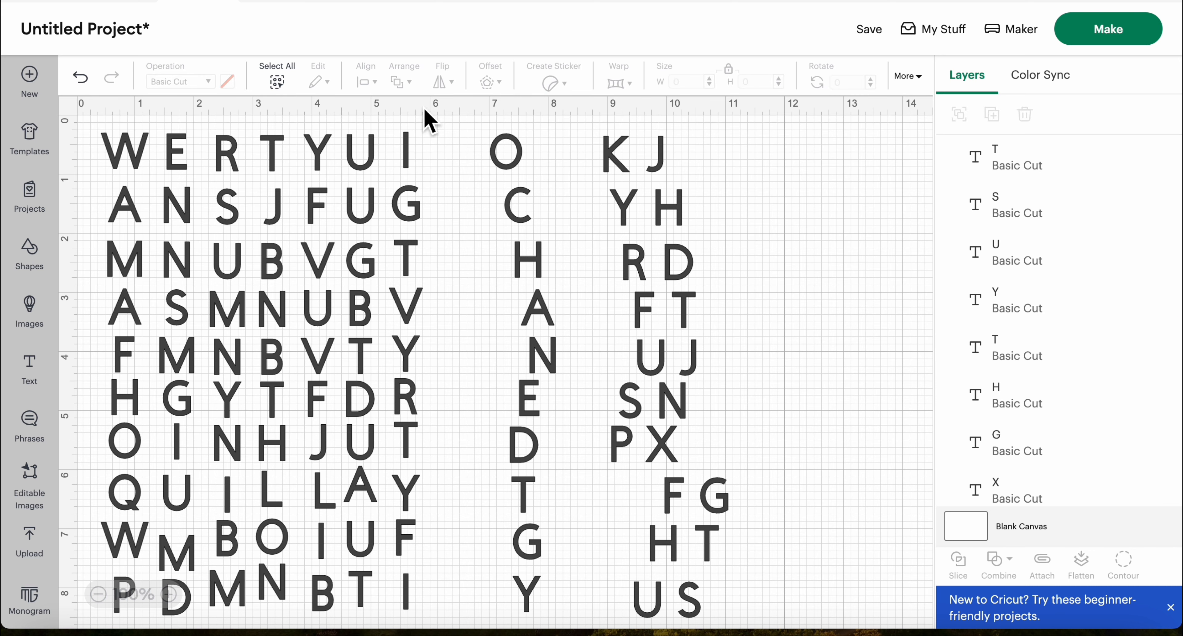
left_click_drag(466, 133, 556, 613)
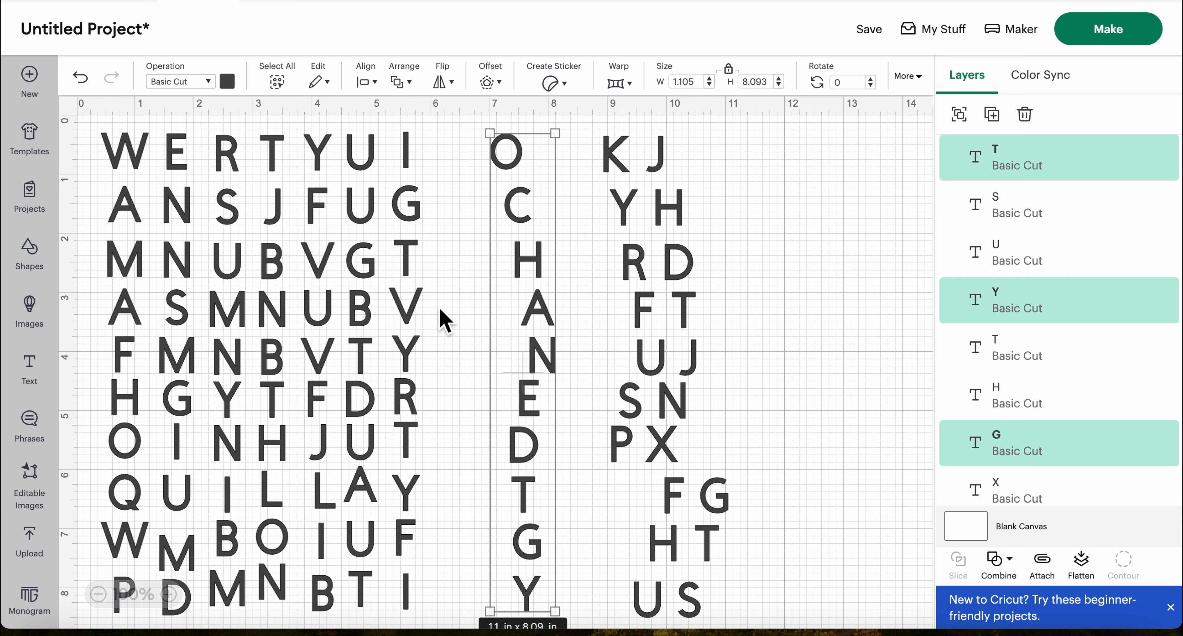
Center the eighth column's ten letters horizontally, group them and move the group beside the seventh column
left_click(366, 83)
left_click(462, 174)
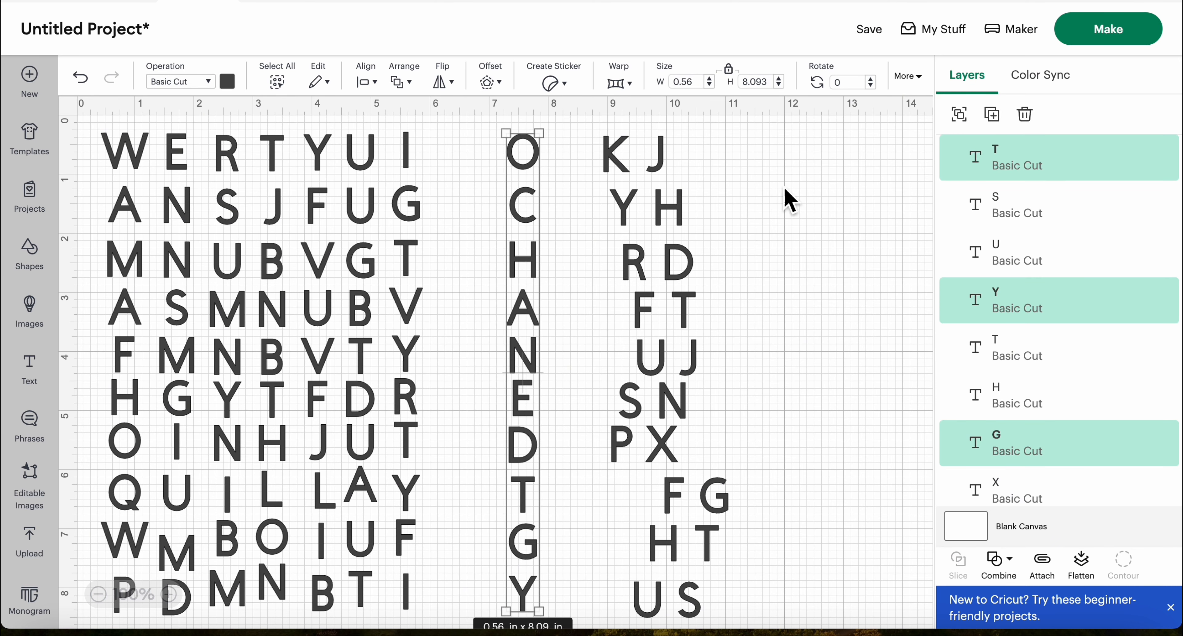
key("Delete")
left_click(959, 115)
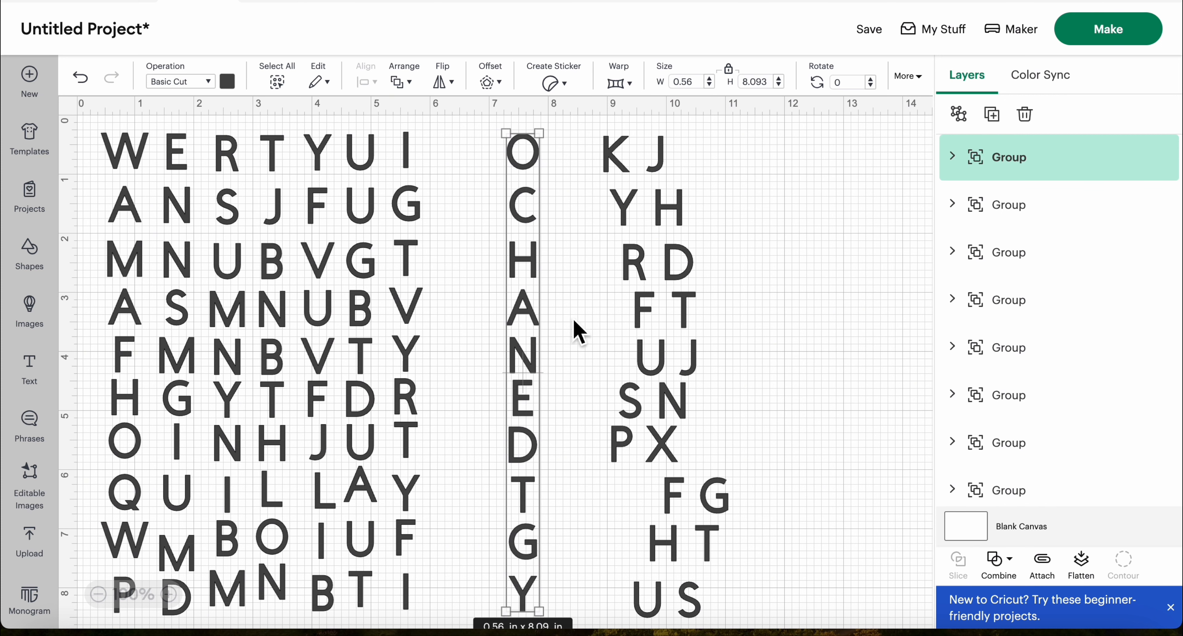
left_click(575, 343)
left_click_drag(525, 309, 459, 303)
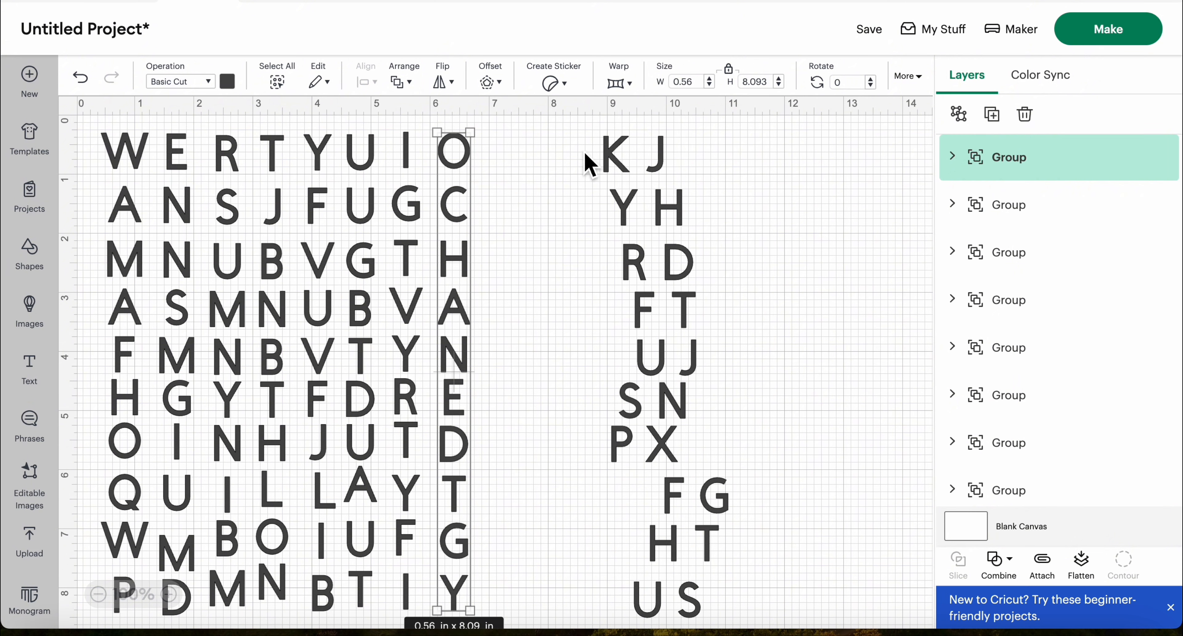
Pull the ninth letter of every row out into a separate column and select all ten letters
left_click_drag(582, 142, 656, 452)
left_click_drag(641, 337, 608, 358)
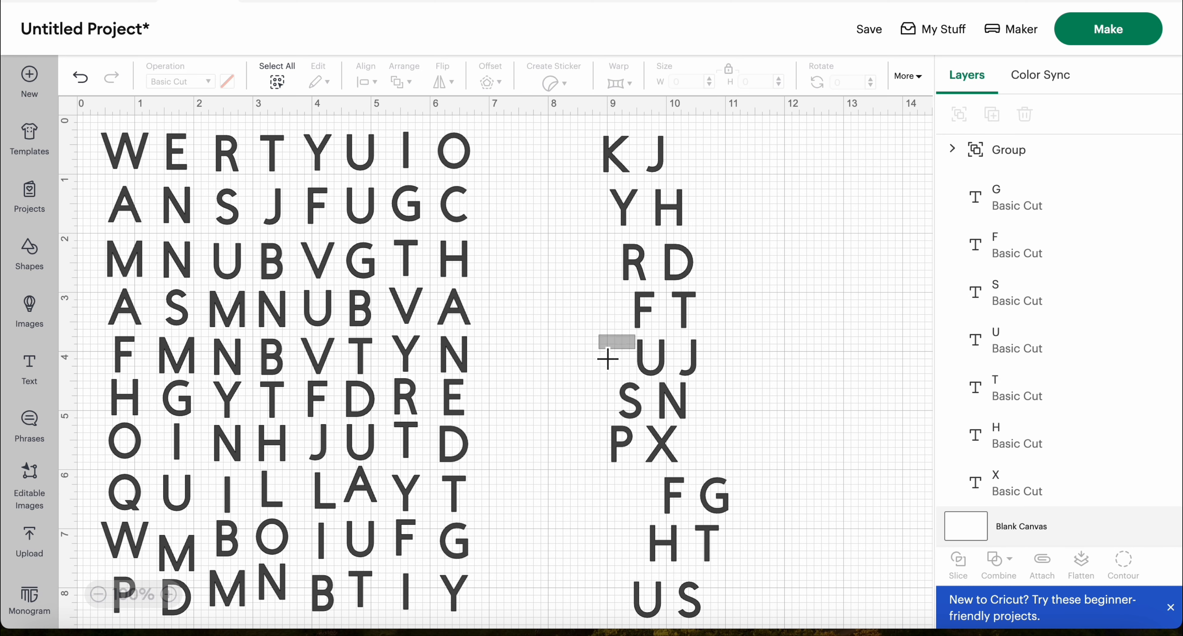
left_click(577, 108)
left_click_drag(589, 142, 652, 510)
left_click_drag(637, 344, 595, 358)
left_click_drag(585, 163, 652, 458)
left_click_drag(658, 375, 597, 370)
left_click_drag(678, 498, 567, 507)
left_click_drag(663, 554, 558, 548)
left_click_drag(651, 599, 558, 598)
left_click(540, 181)
left_click_drag(530, 151, 606, 616)
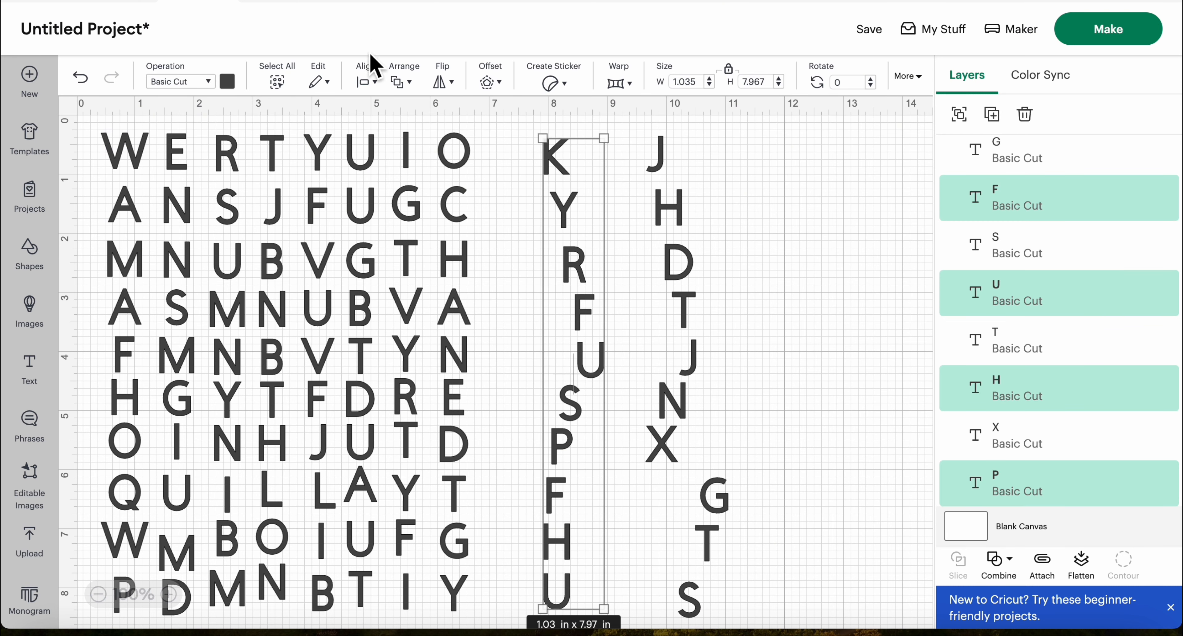
Center the ninth column's ten letters horizontally, group them and move the group beside the eighth column
left_click(374, 83)
left_click(457, 177)
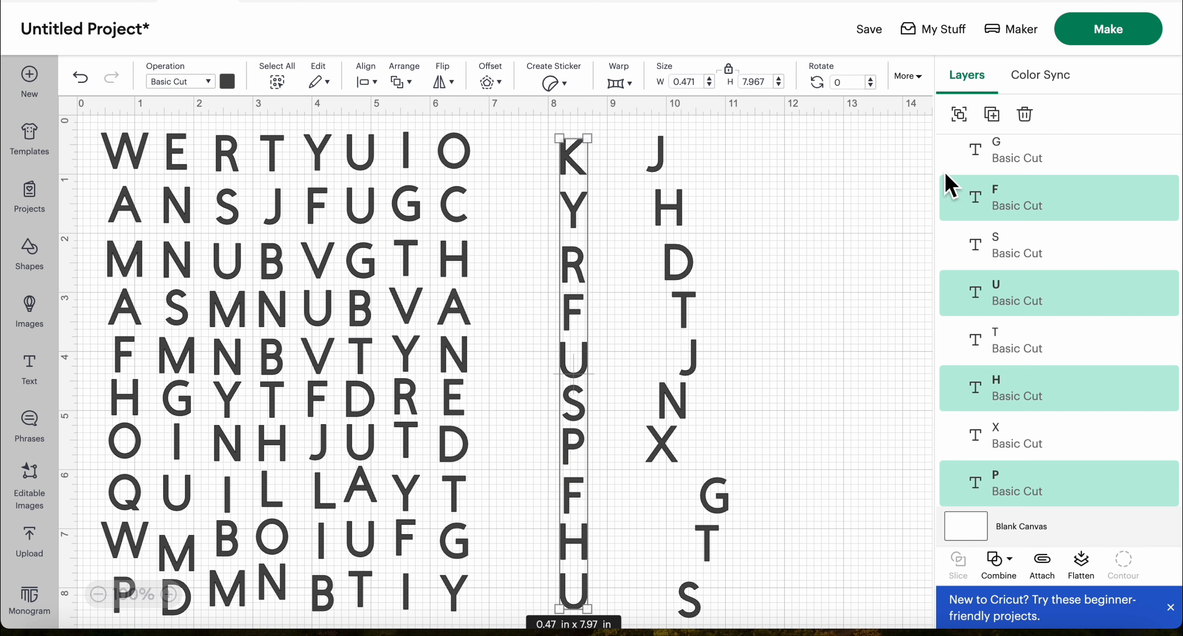
left_click(959, 113)
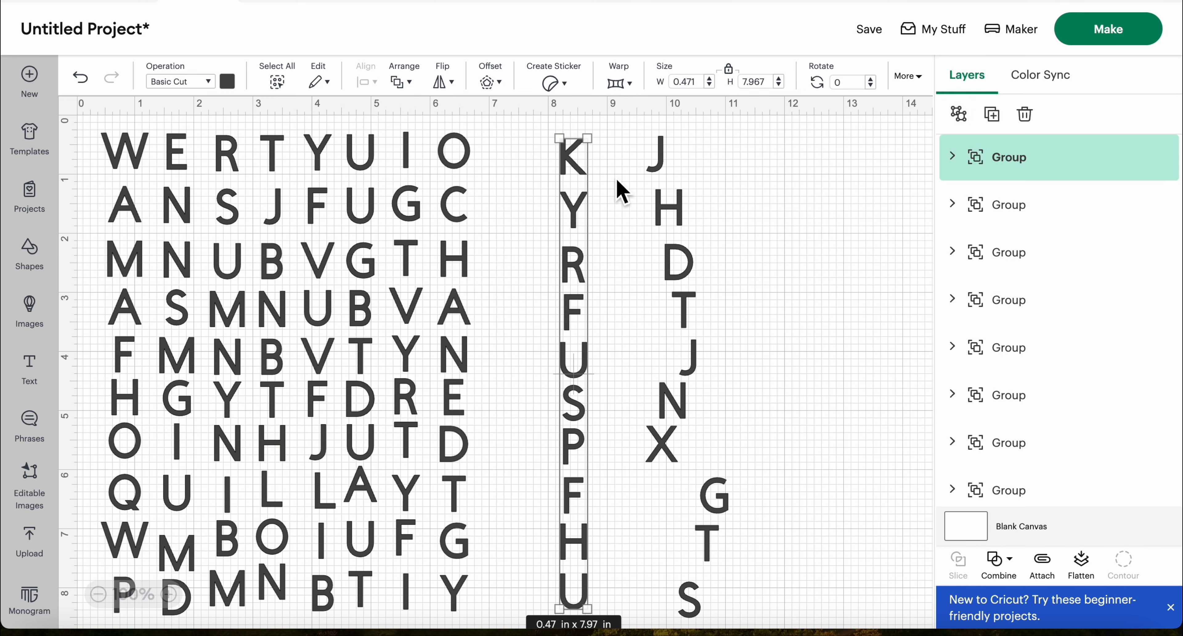
left_click_drag(579, 177, 506, 176)
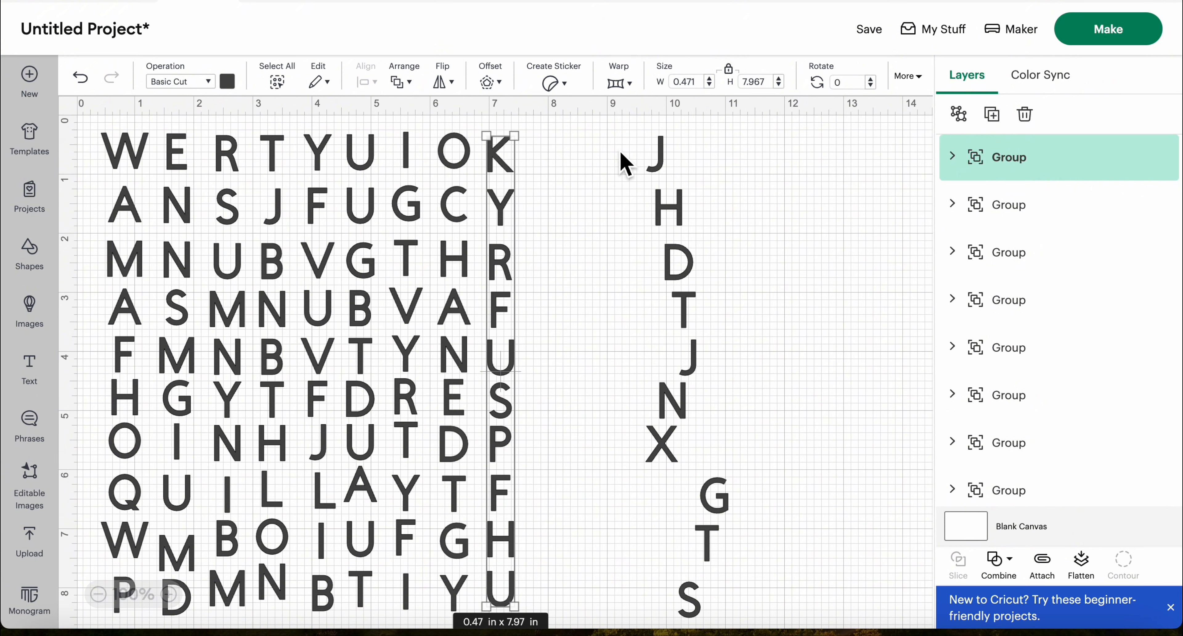
Select the ten remaining letters, center them horizontally, group them and move the group beside the ninth column as the tenth
left_click_drag(619, 150, 734, 615)
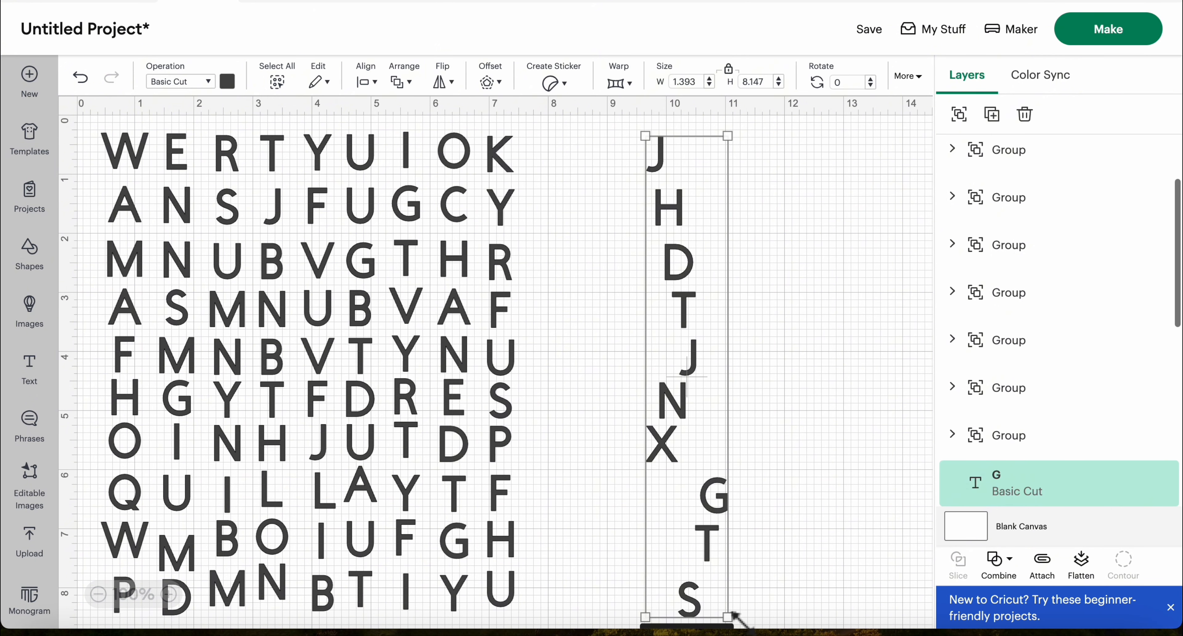
left_click(366, 81)
left_click(439, 183)
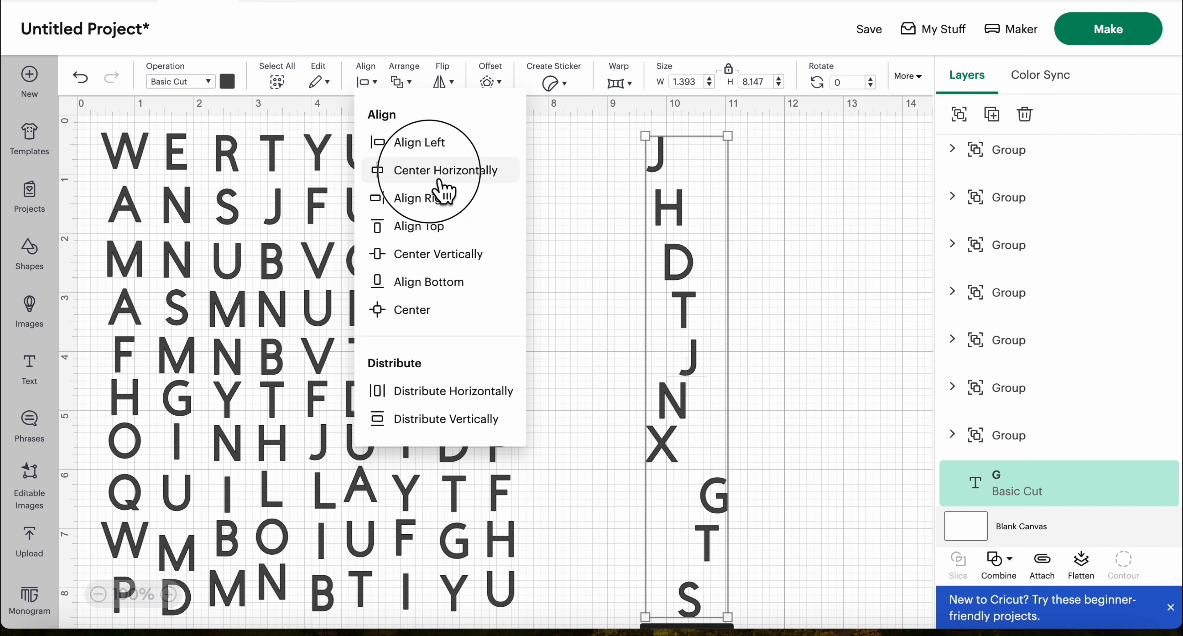
left_click(974, 116)
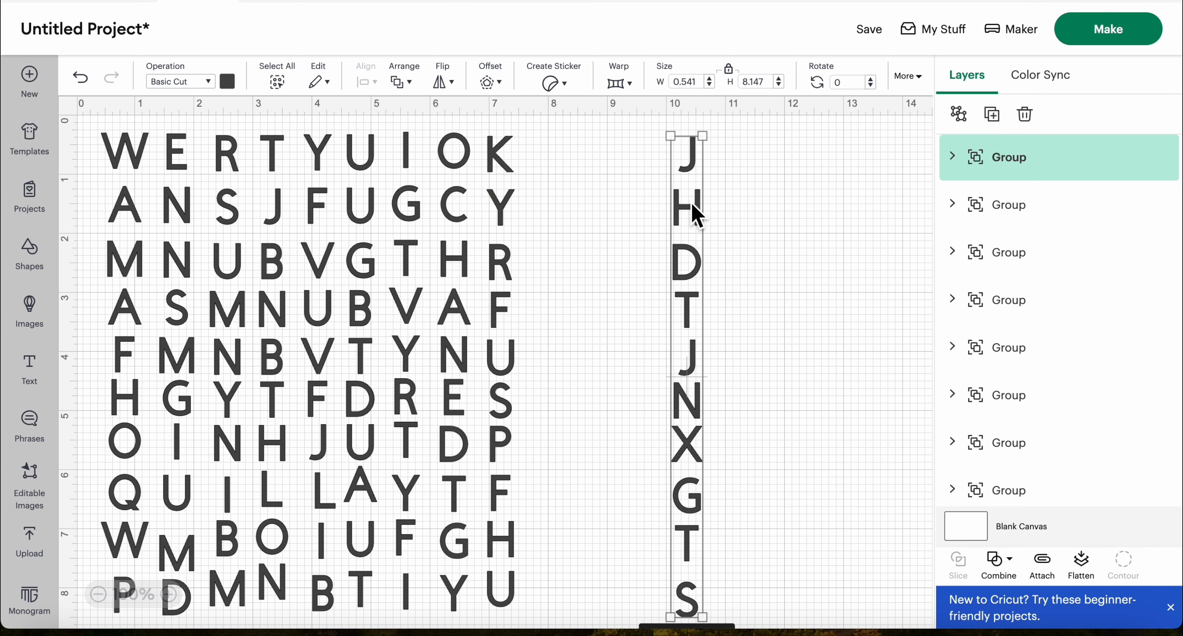
left_click_drag(692, 205, 553, 206)
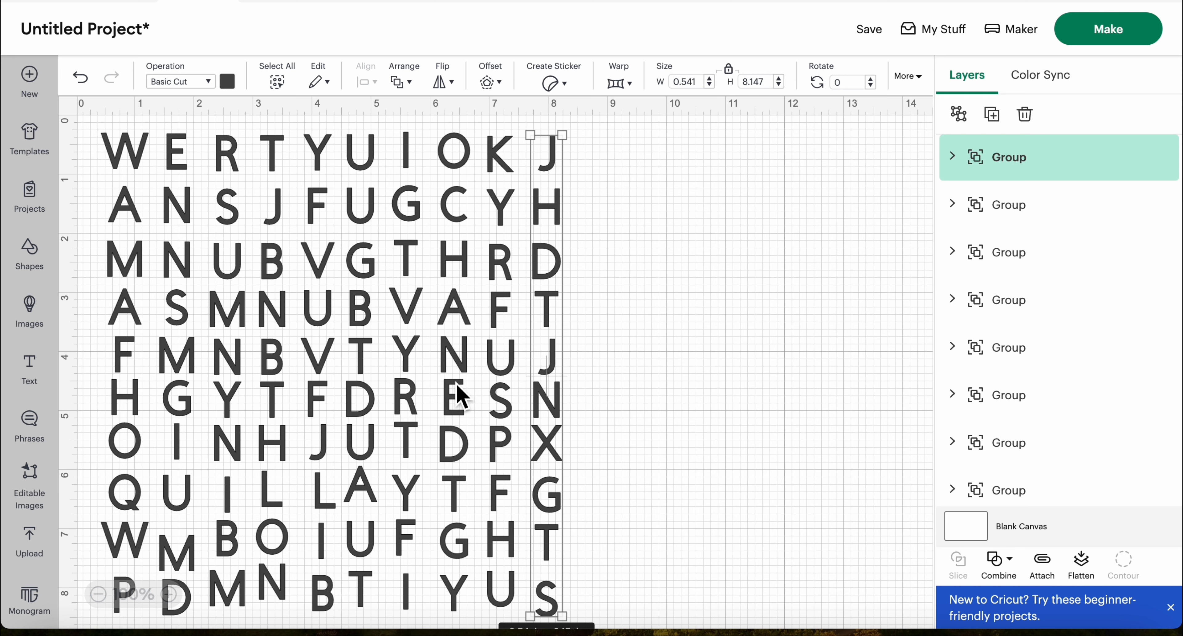
Ungroup the tenth, ninth, eighth and seventh letter columns one after another
scroll(461, 396, "right", 1)
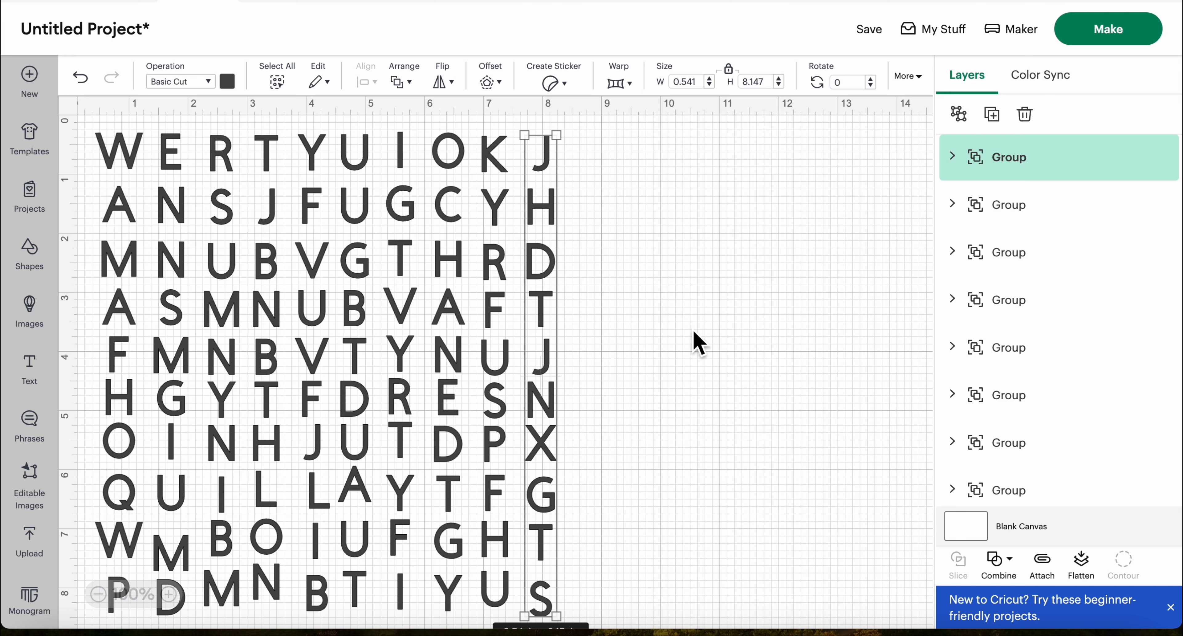
left_click(692, 239)
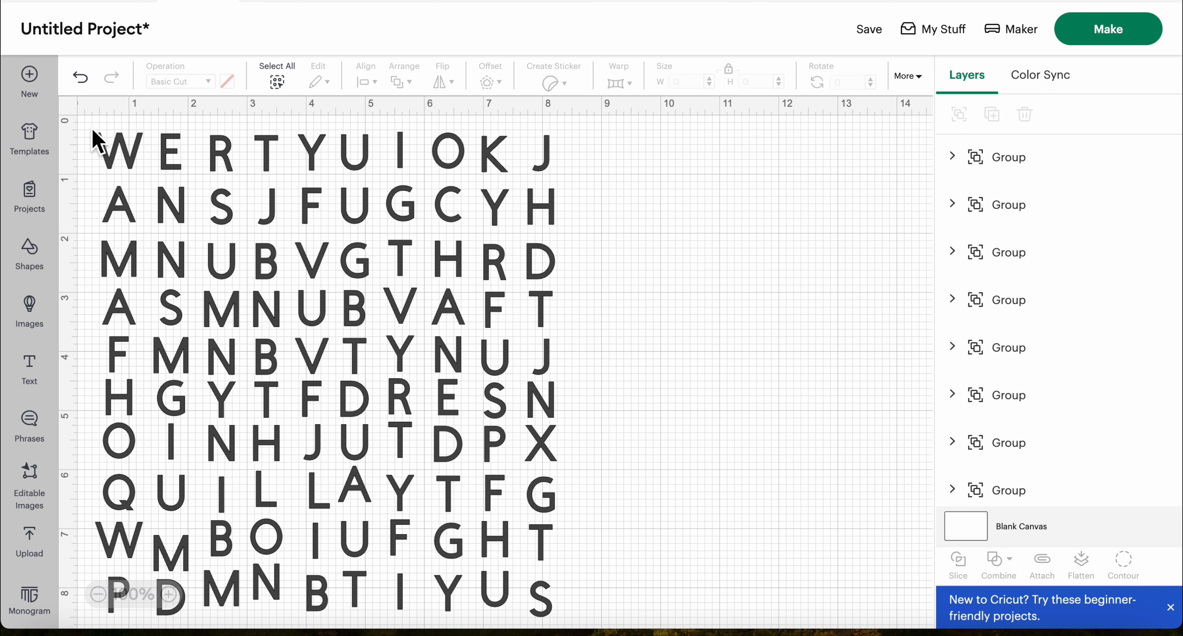
left_click(549, 169)
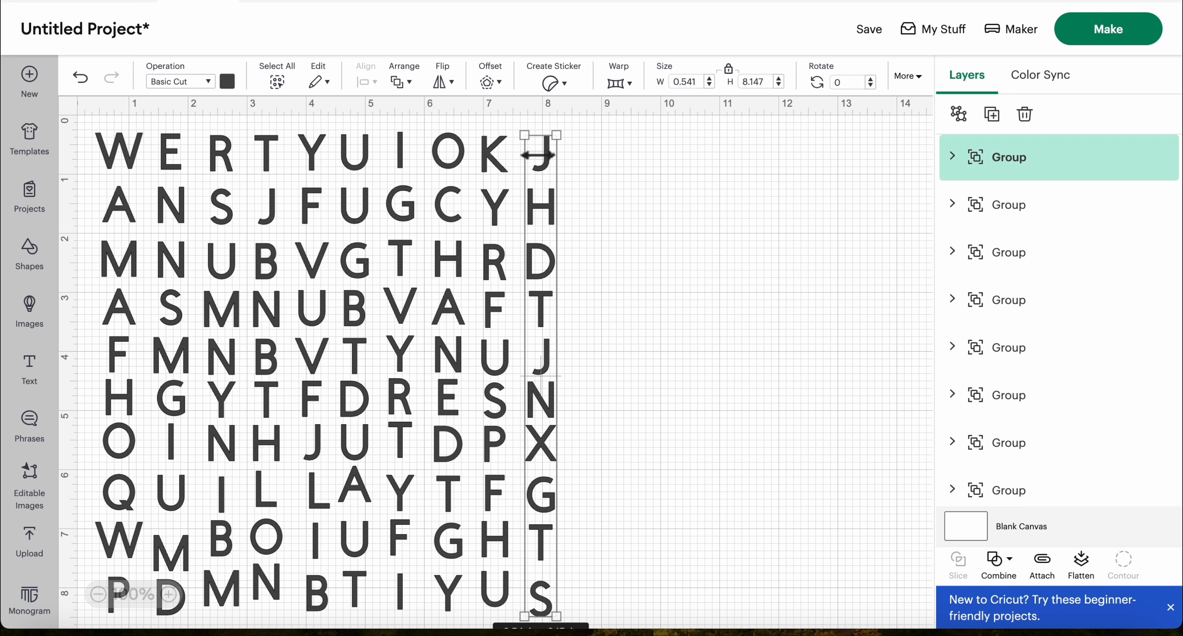
left_click(969, 120)
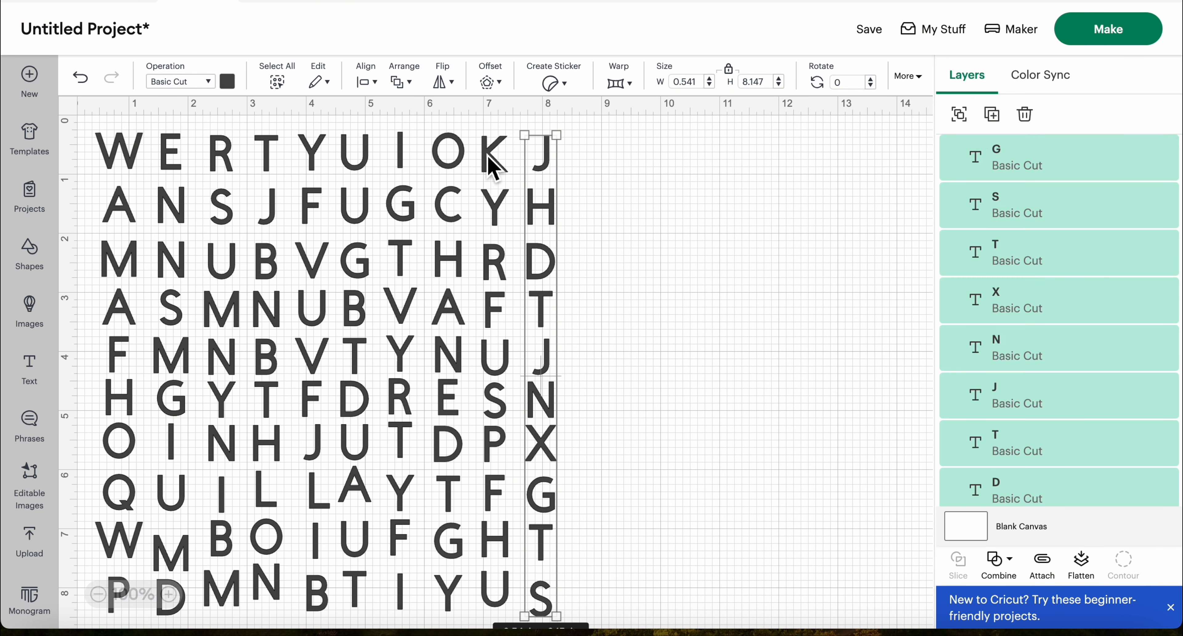
left_click(493, 164)
left_click(959, 113)
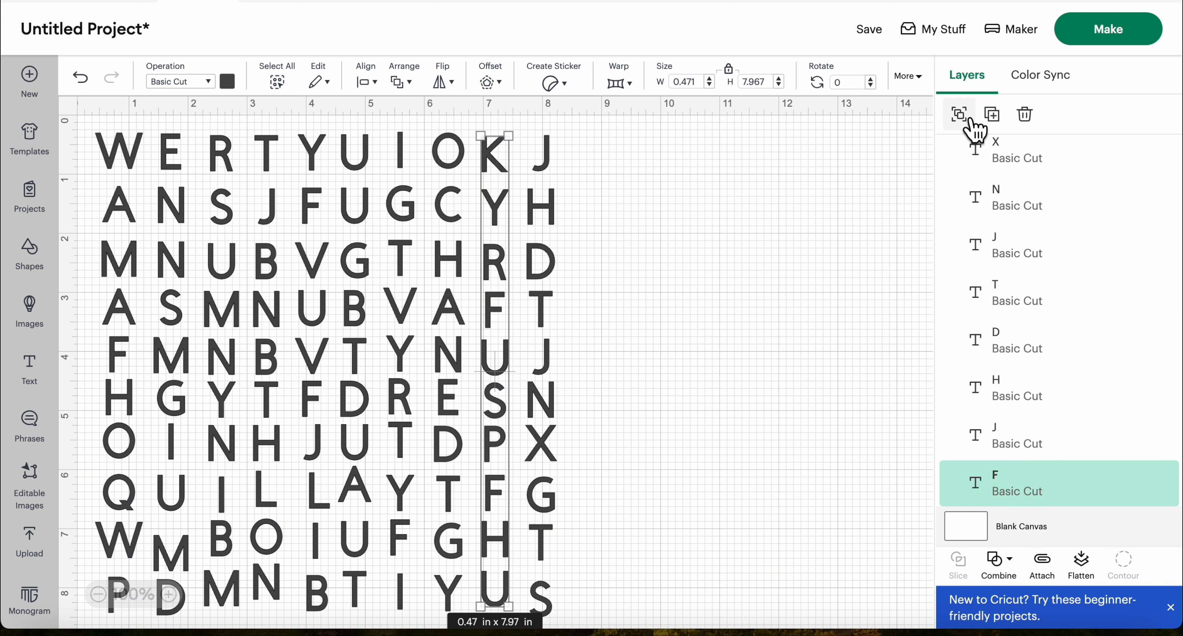
left_click(461, 156)
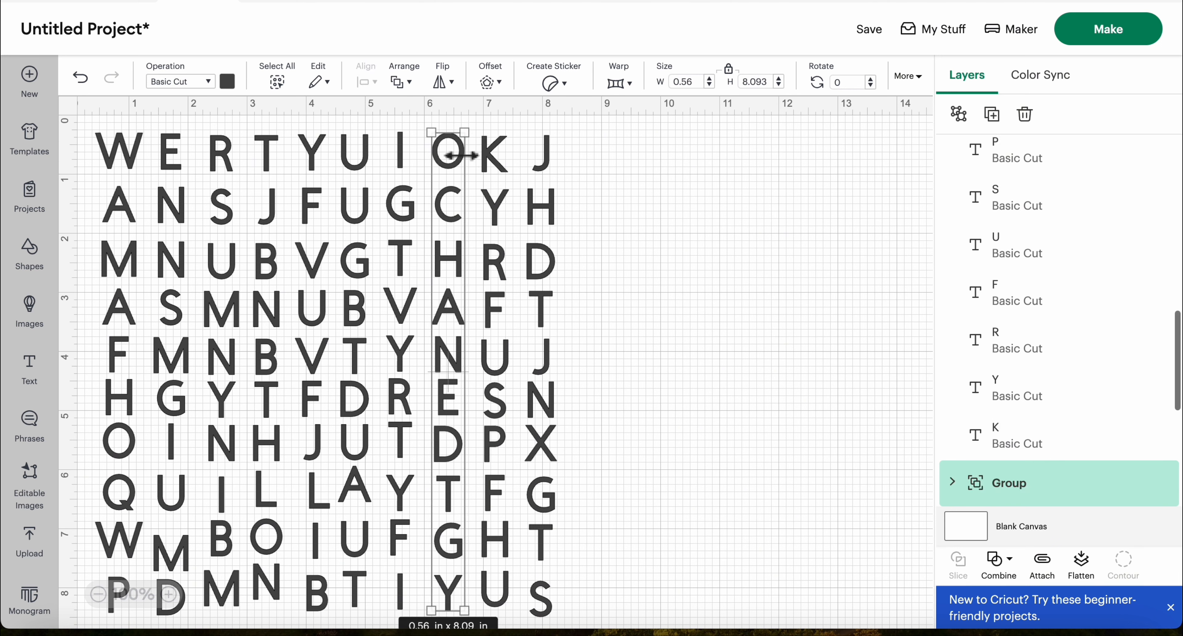
left_click(958, 113)
left_click(410, 165)
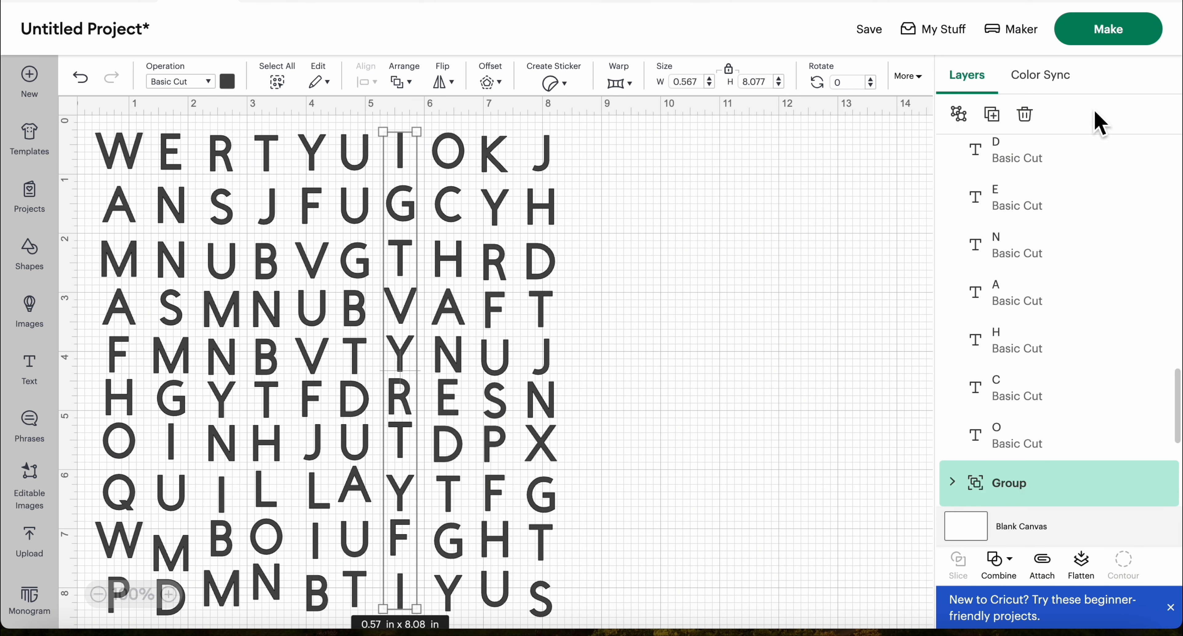
left_click(958, 114)
Ungroup the remaining letter columns, from the sixth back to the first
left_click(365, 164)
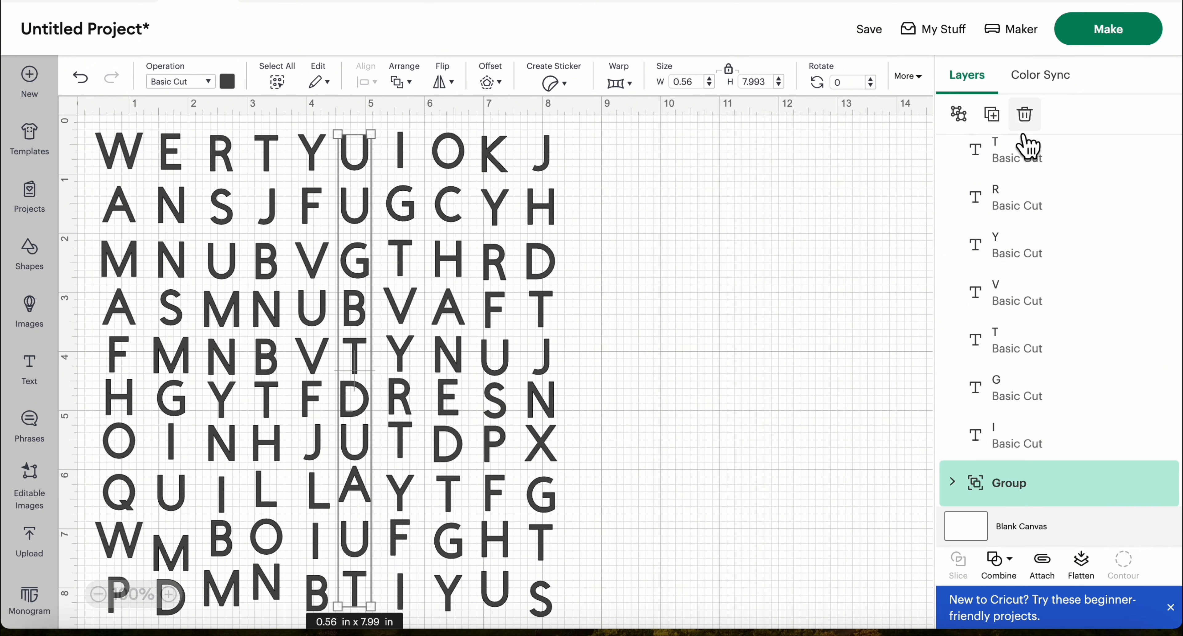
left_click(958, 113)
left_click(312, 149)
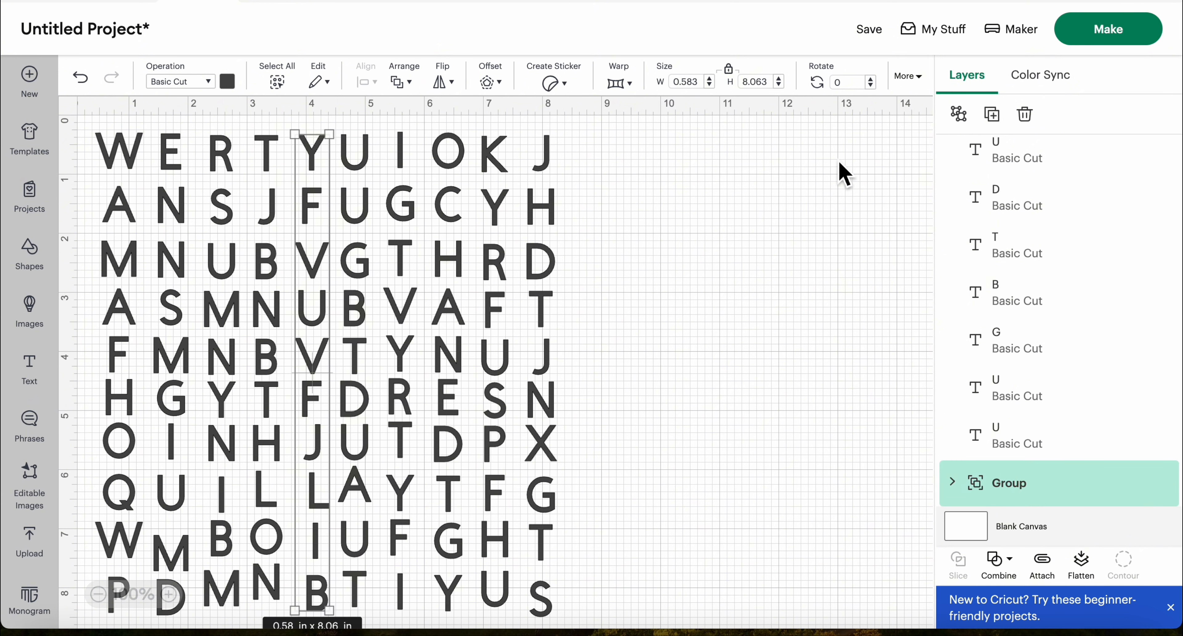
left_click(959, 113)
left_click(268, 154)
left_click(958, 113)
left_click(222, 153)
left_click(959, 114)
left_click(167, 152)
left_click(958, 114)
left_click(119, 152)
left_click(959, 113)
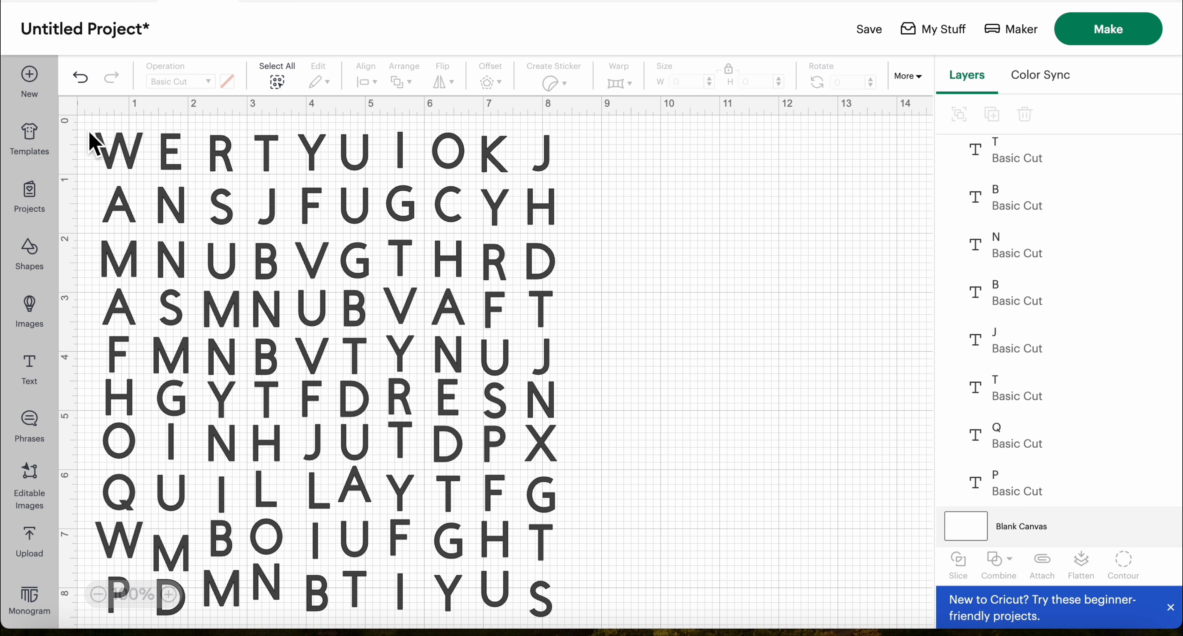
Center the letters of the first row and those of the second row vertically, each row separately
left_click_drag(87, 129, 369, 186)
left_click_drag(87, 183, 584, 239)
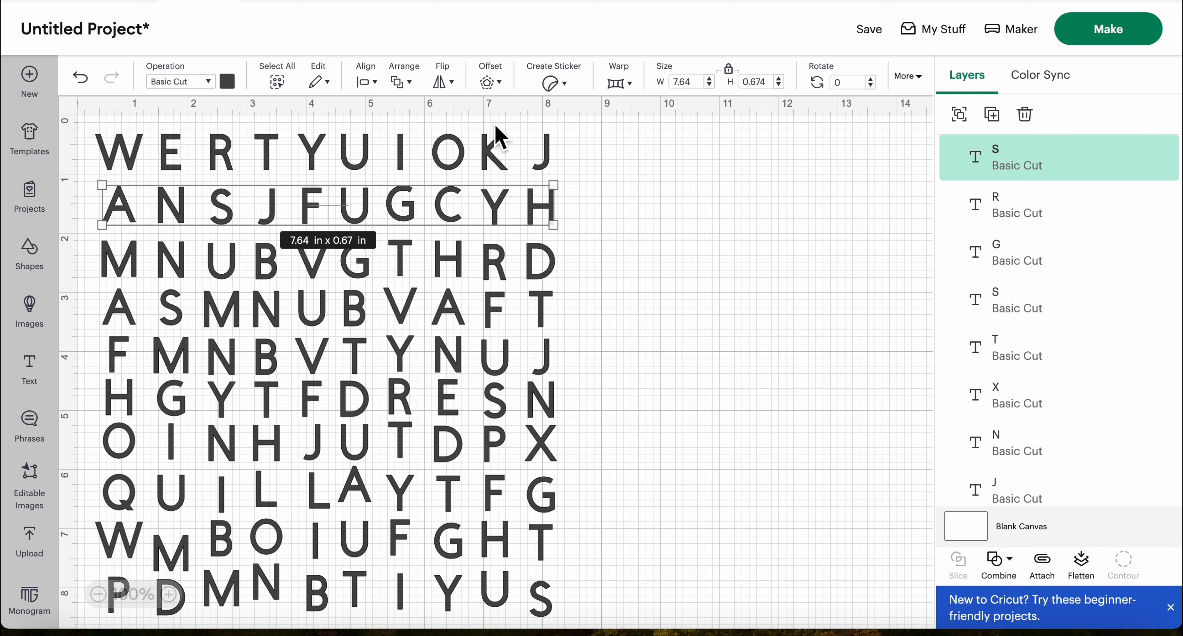
left_click(372, 83)
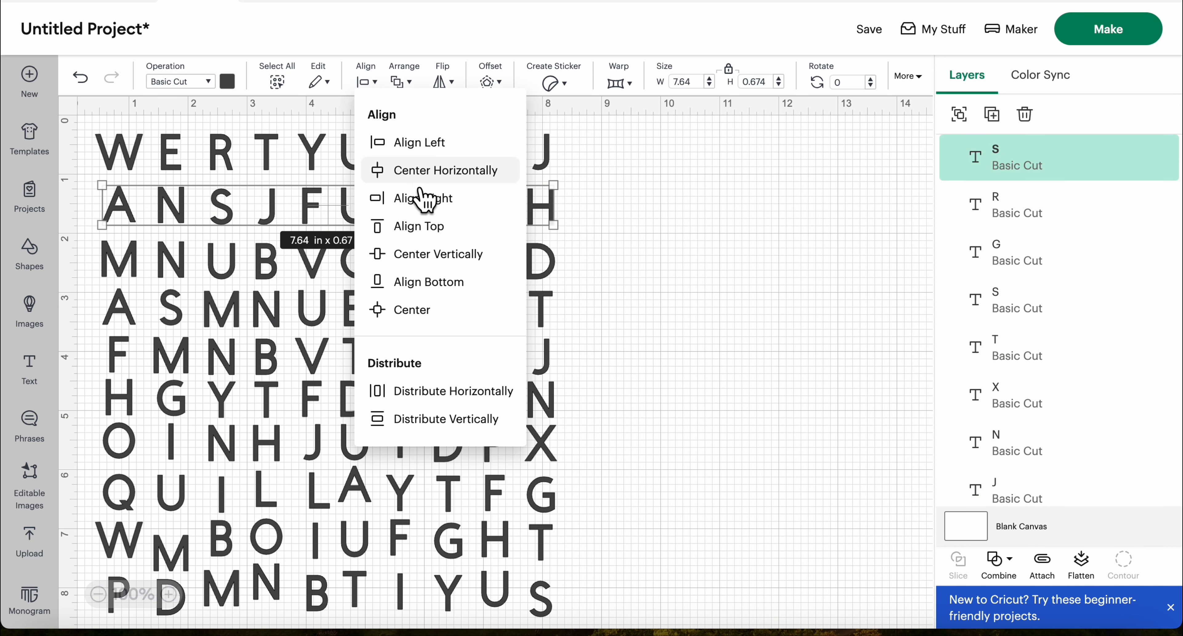
left_click(429, 259)
left_click(611, 216)
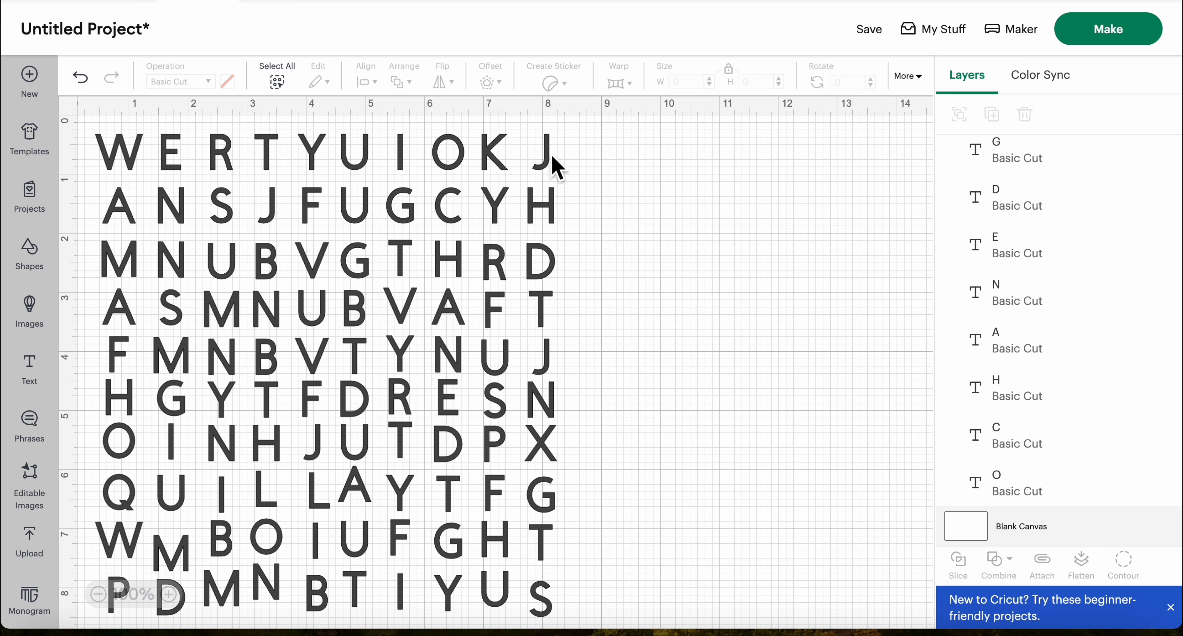
Reapply vertical centering to the first letter row, starting with W, and to the second row, starting with A
left_click(493, 159)
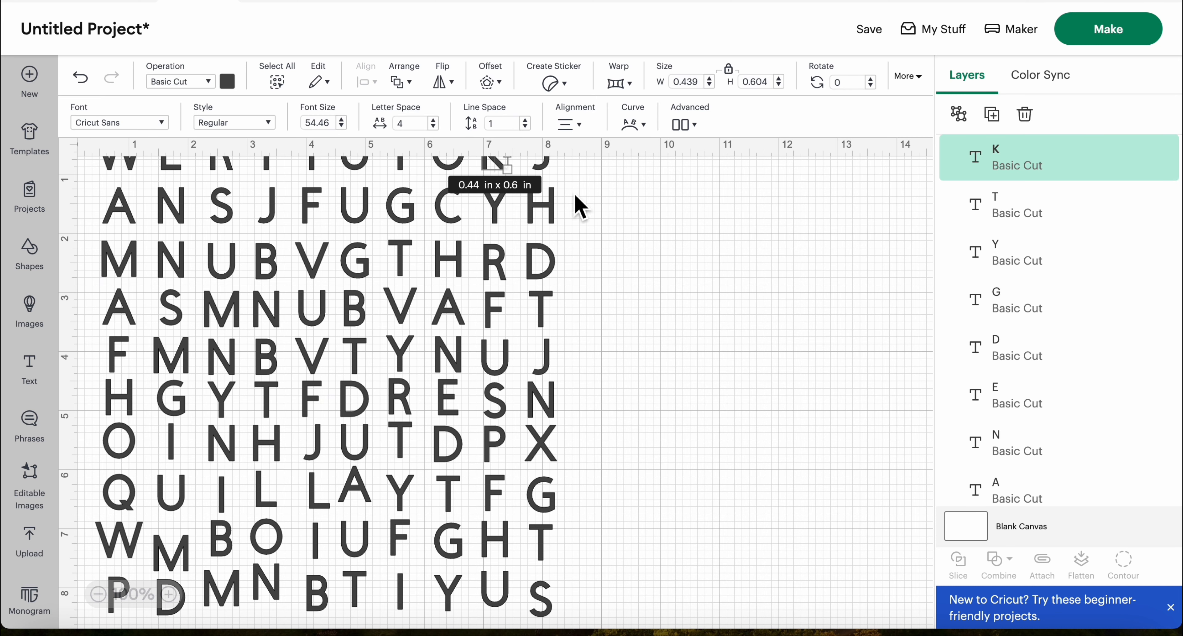
left_click(591, 211)
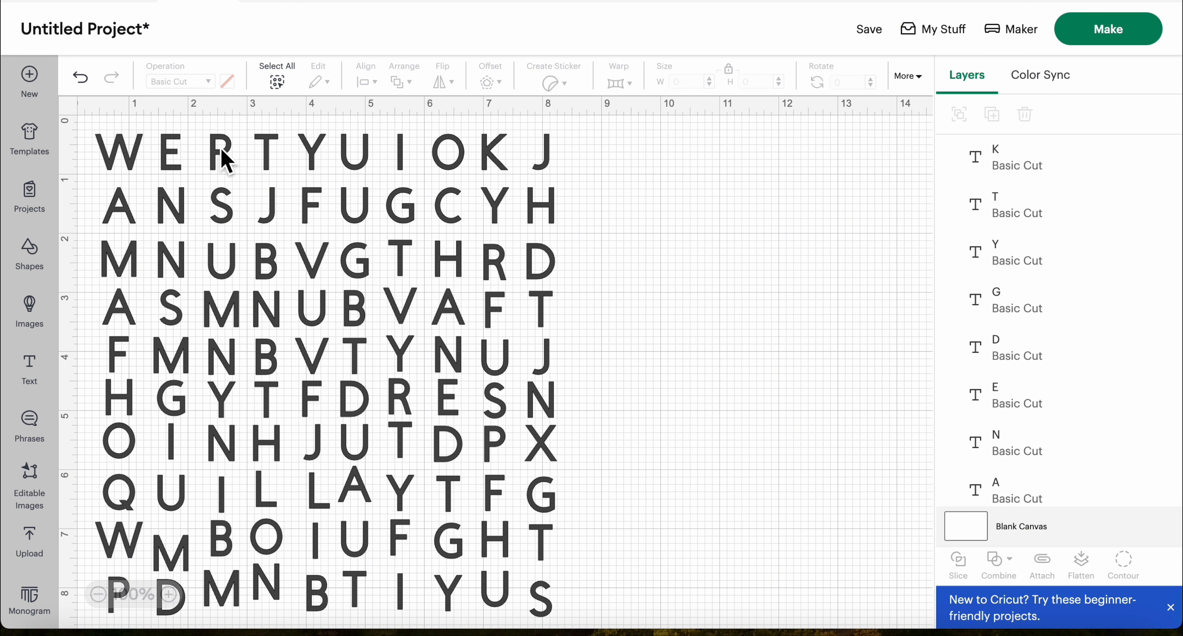
left_click_drag(94, 147, 587, 188)
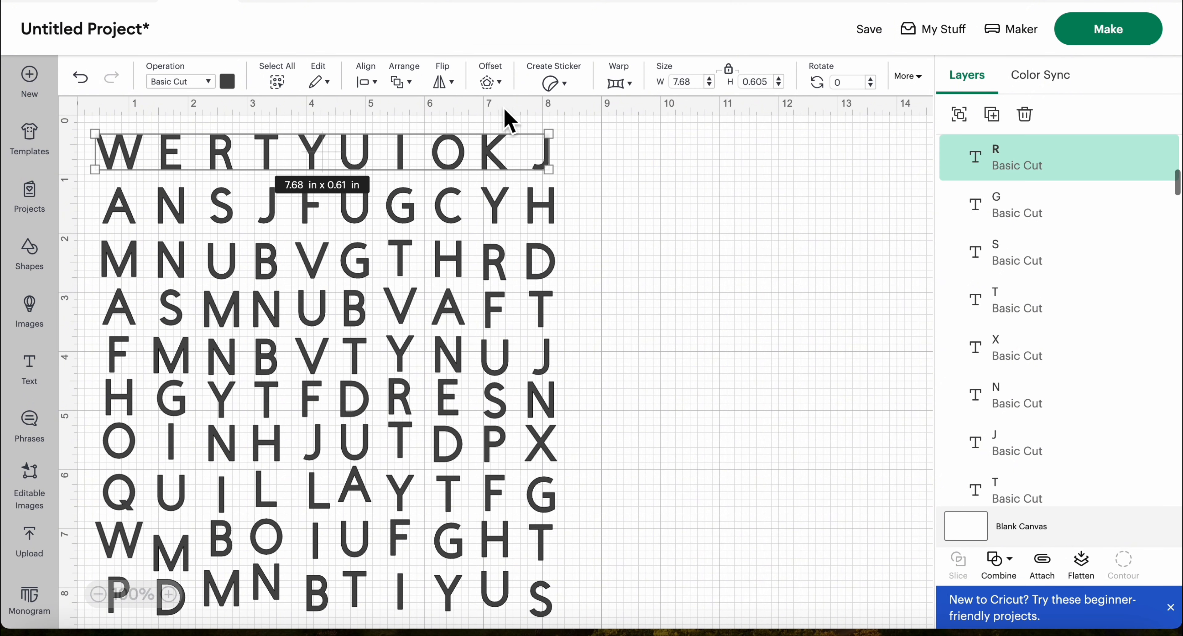
left_click(370, 82)
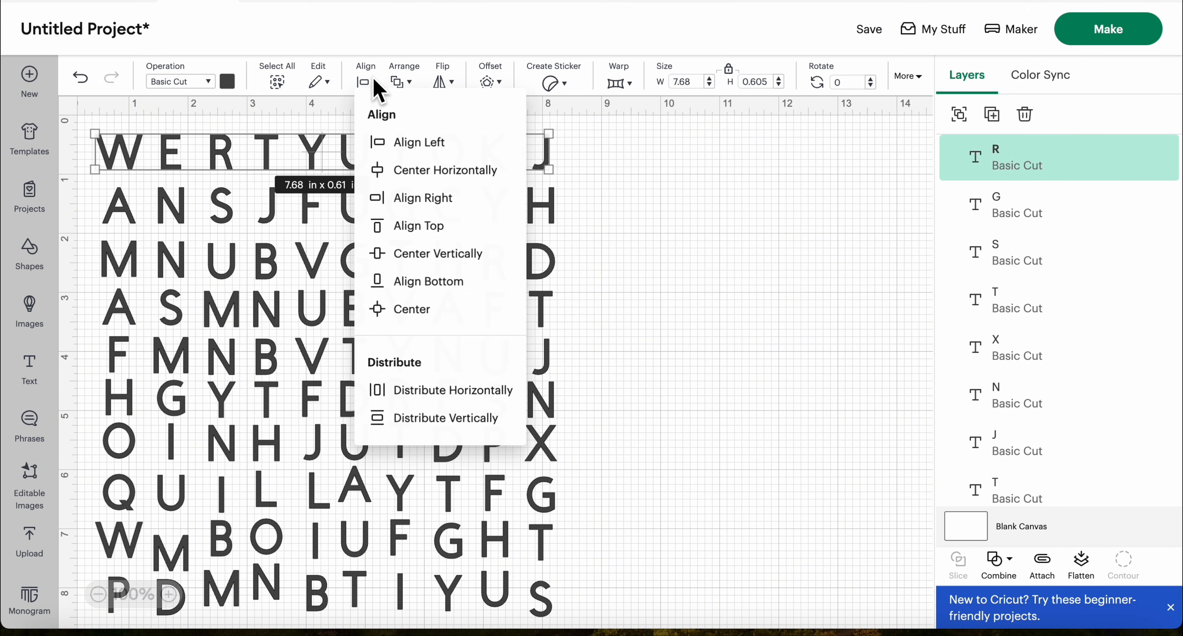
left_click(448, 255)
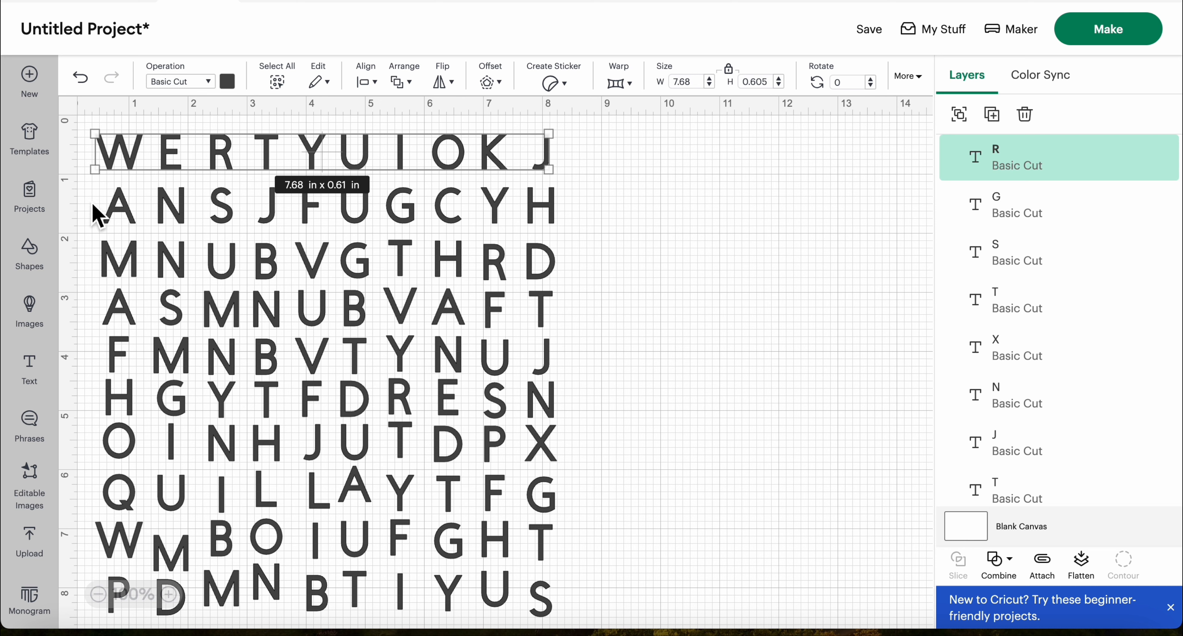
left_click_drag(89, 196, 604, 223)
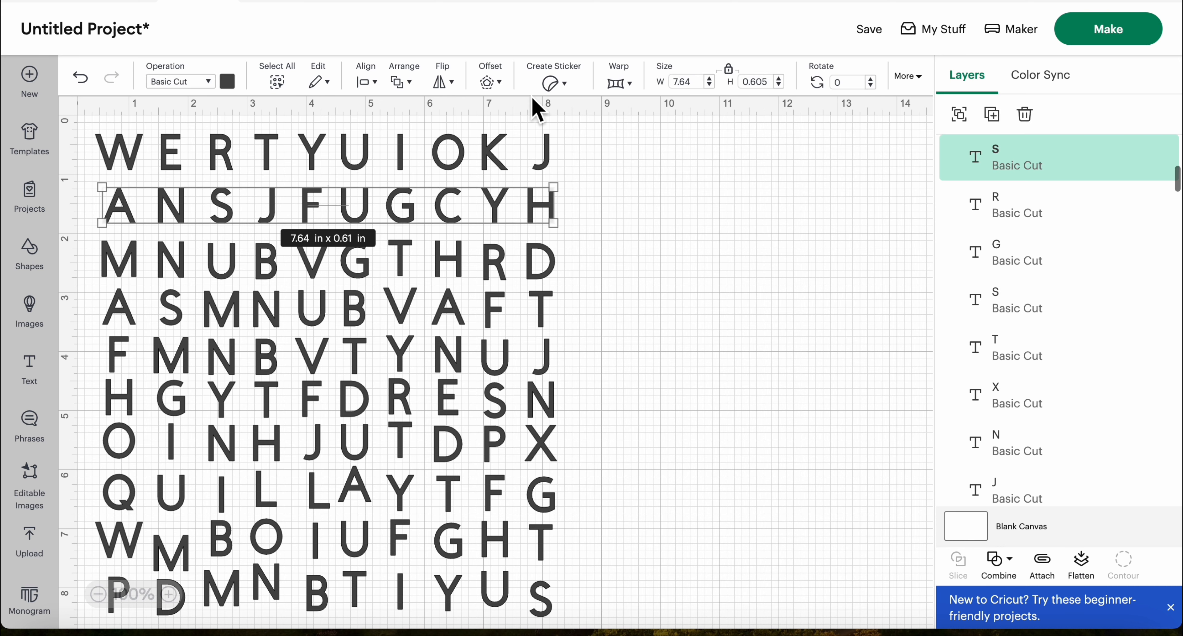
left_click(373, 83)
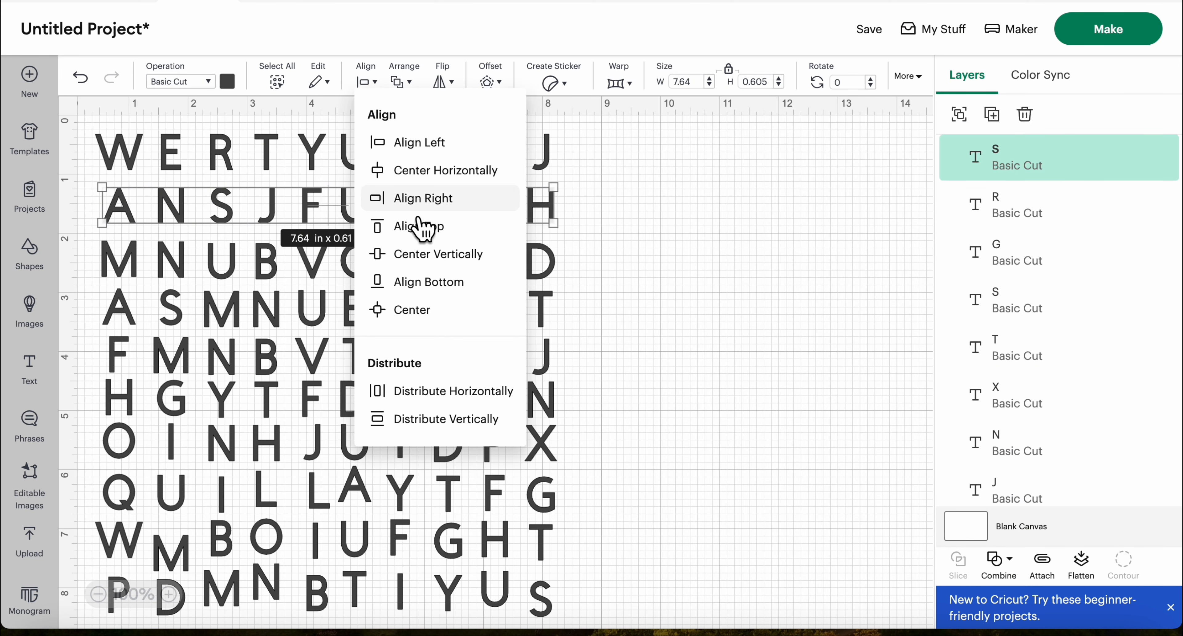
left_click(435, 256)
Center the letters of the sixth row vertically, and do the same separately for the seventh row
left_click_drag(81, 382, 641, 435)
left_click(373, 85)
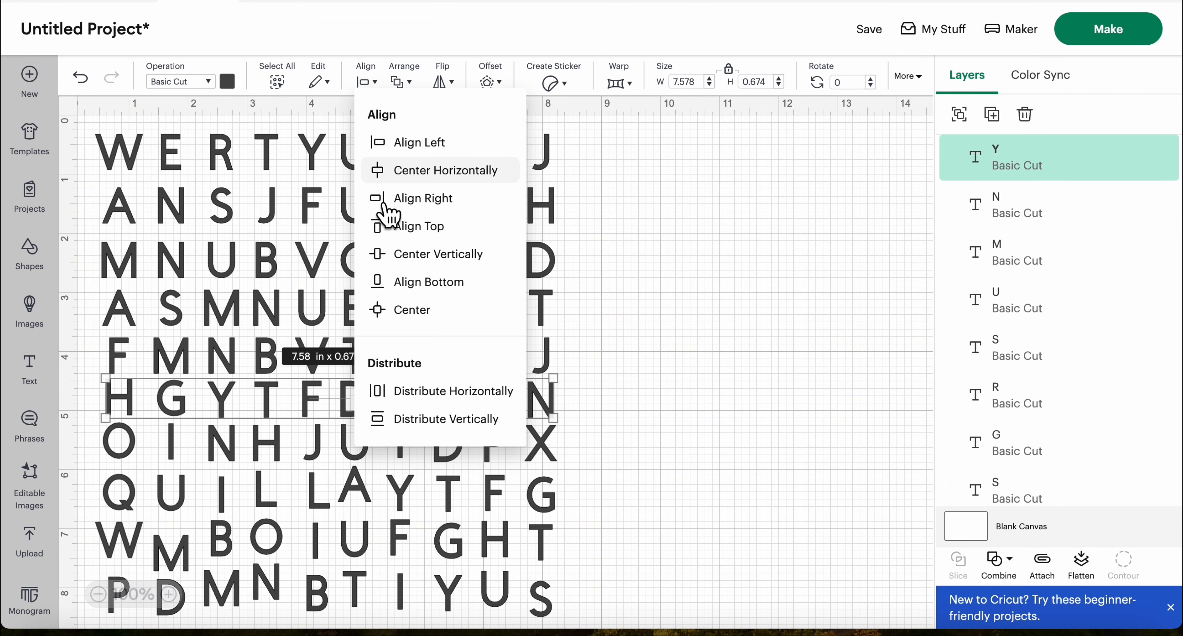
left_click(405, 254)
left_click(658, 385)
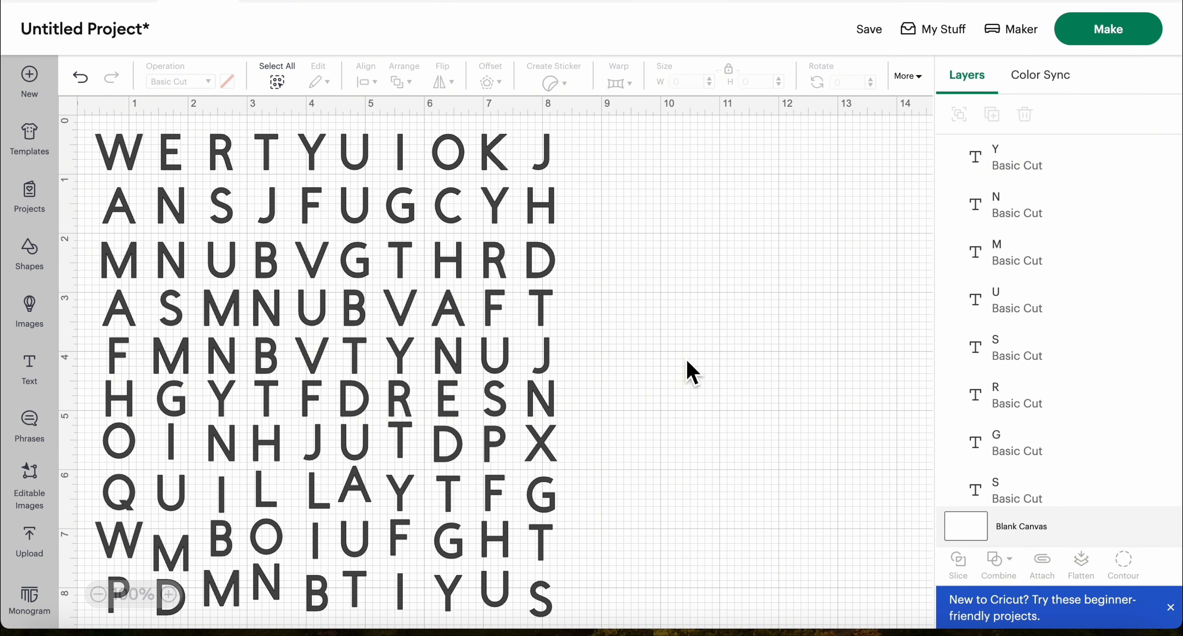
left_click_drag(87, 432, 564, 471)
left_click(372, 83)
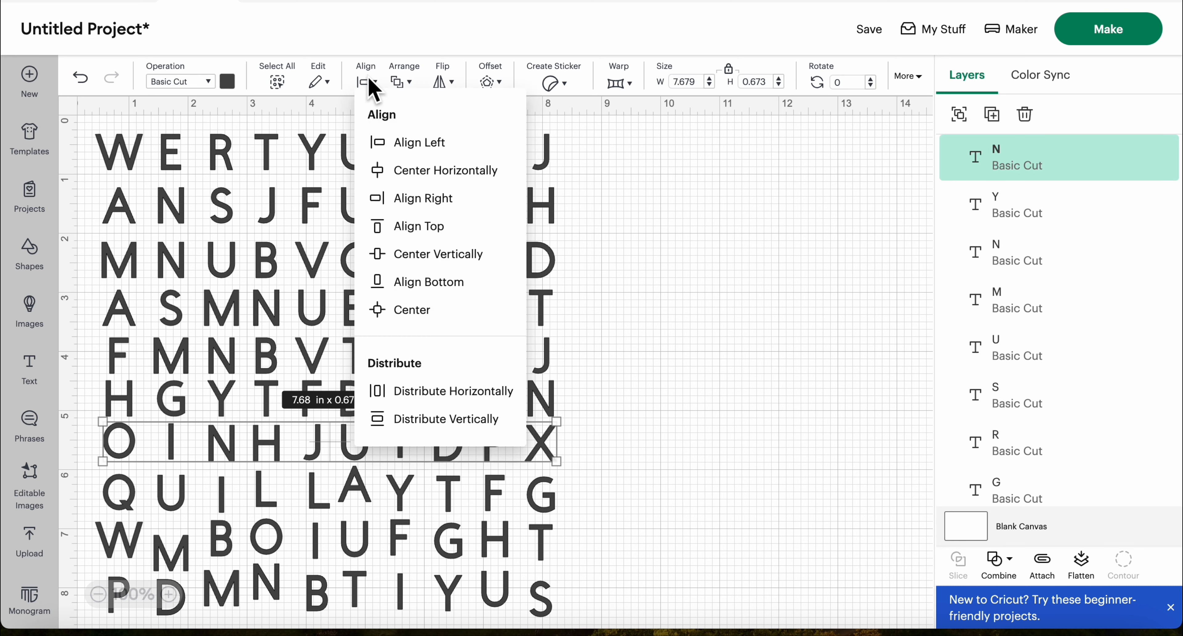
left_click(418, 255)
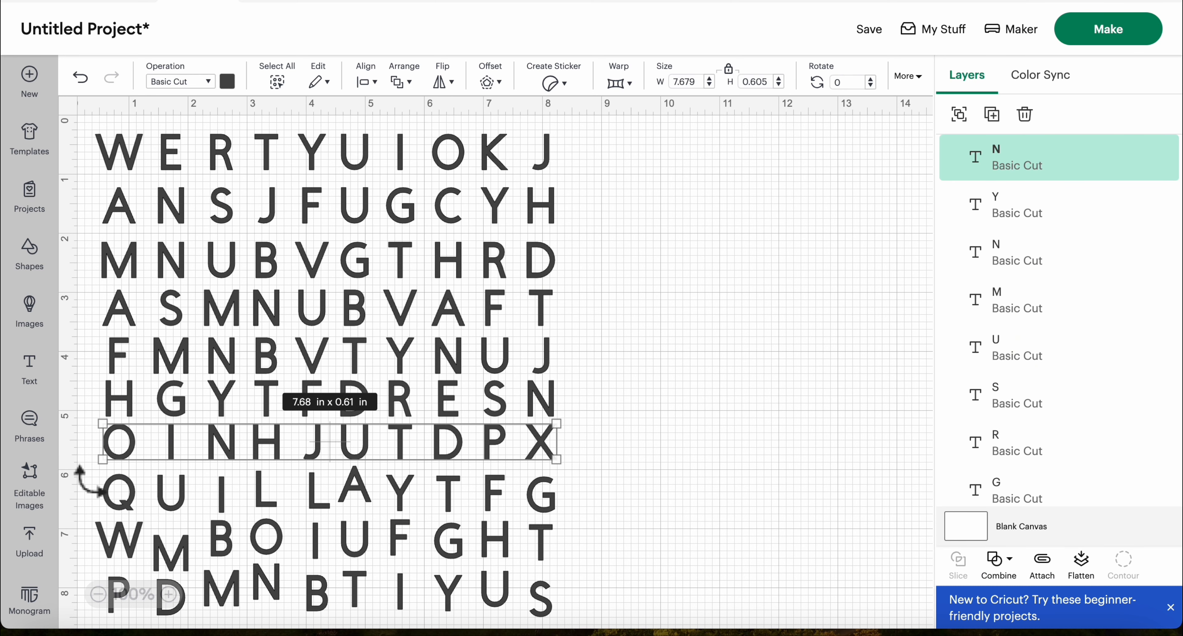
Center the letters of the eighth row vertically, followed by those of the ninth row
left_click_drag(85, 487, 563, 505)
left_click(371, 83)
left_click(418, 255)
left_click(84, 526)
left_click_drag(84, 537, 575, 557)
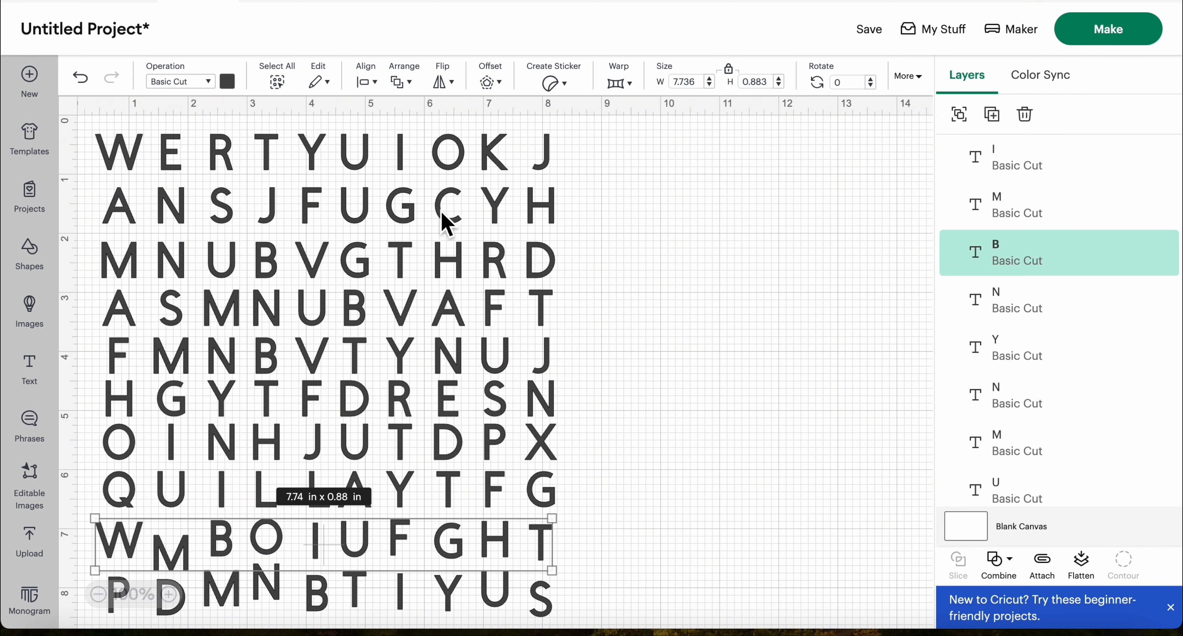
left_click(375, 87)
left_click(409, 255)
Center the letters of the tenth and last row vertically and deselect them
scroll(460, 367, "down", 2)
left_click_drag(87, 524, 569, 584)
left_click(375, 83)
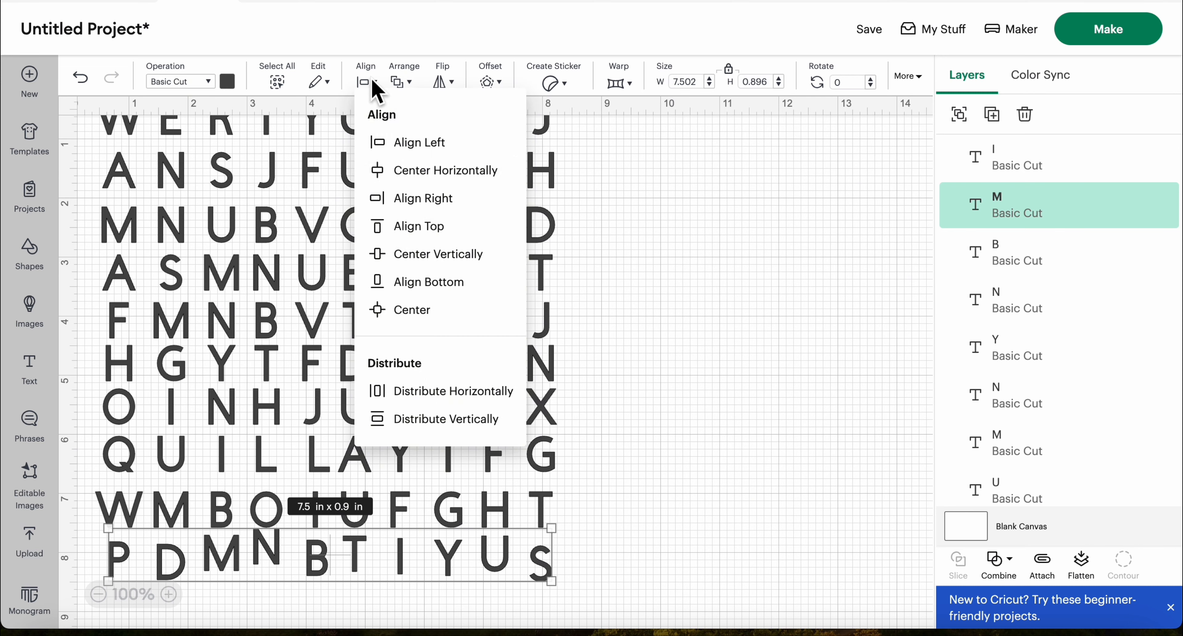
left_click(432, 254)
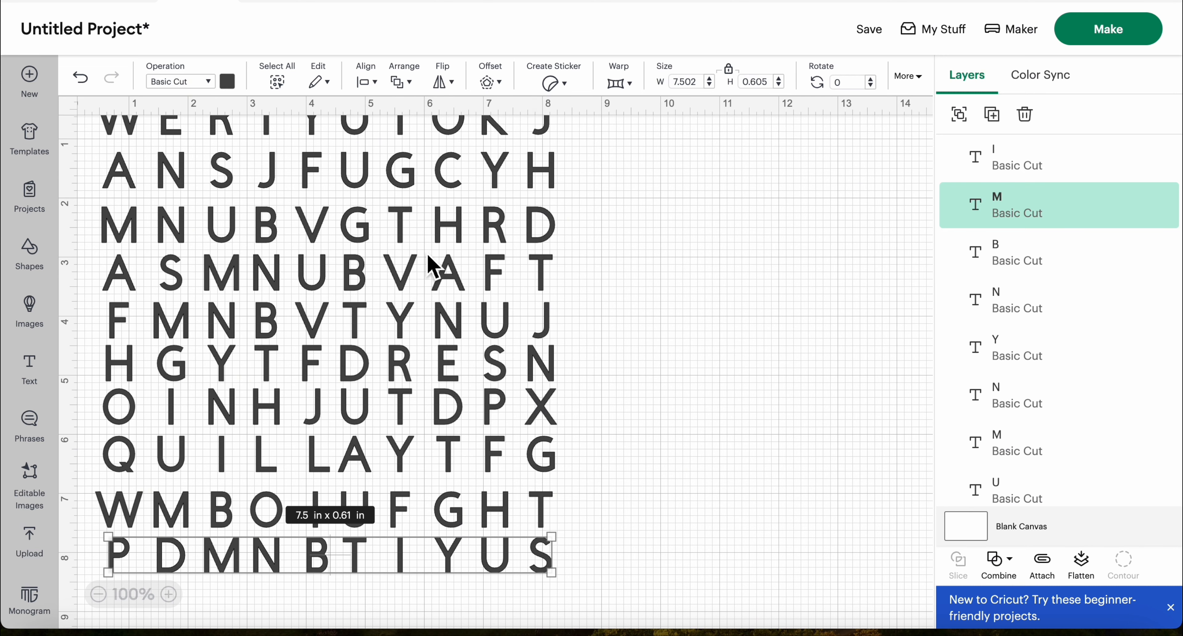
left_click(811, 338)
Even out the row spacing by moving the ninth row slightly up and the tenth row closer beneath it
scroll(813, 340, "down", 3)
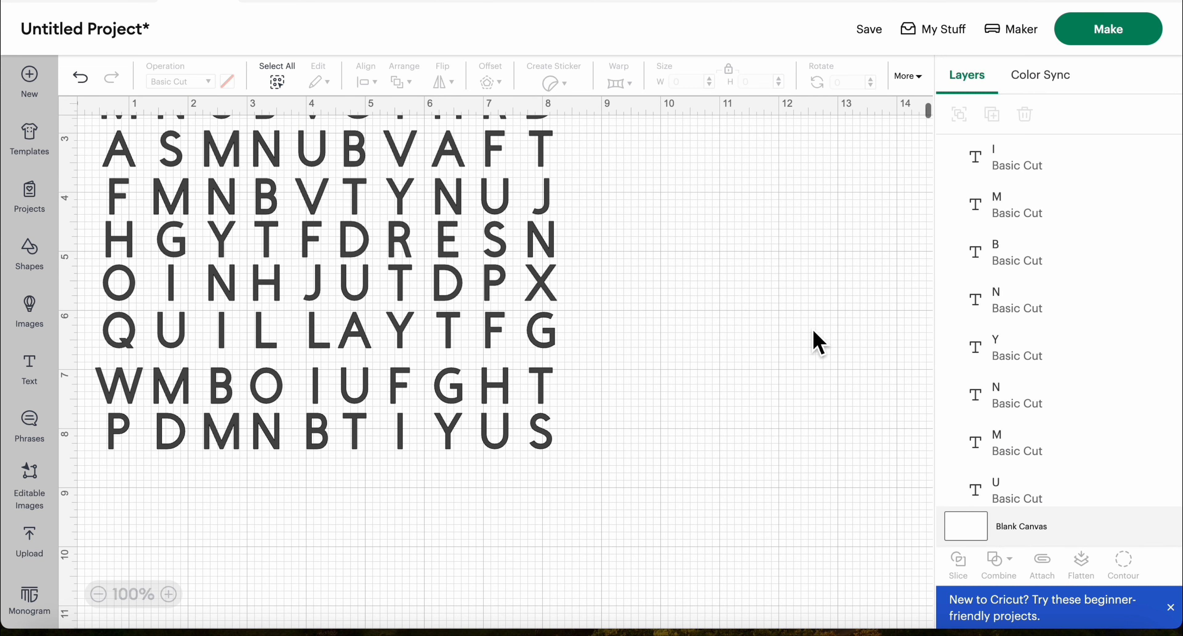
scroll(813, 332, "up", 1)
left_click_drag(87, 408, 572, 461)
left_click_drag(370, 449, 372, 447)
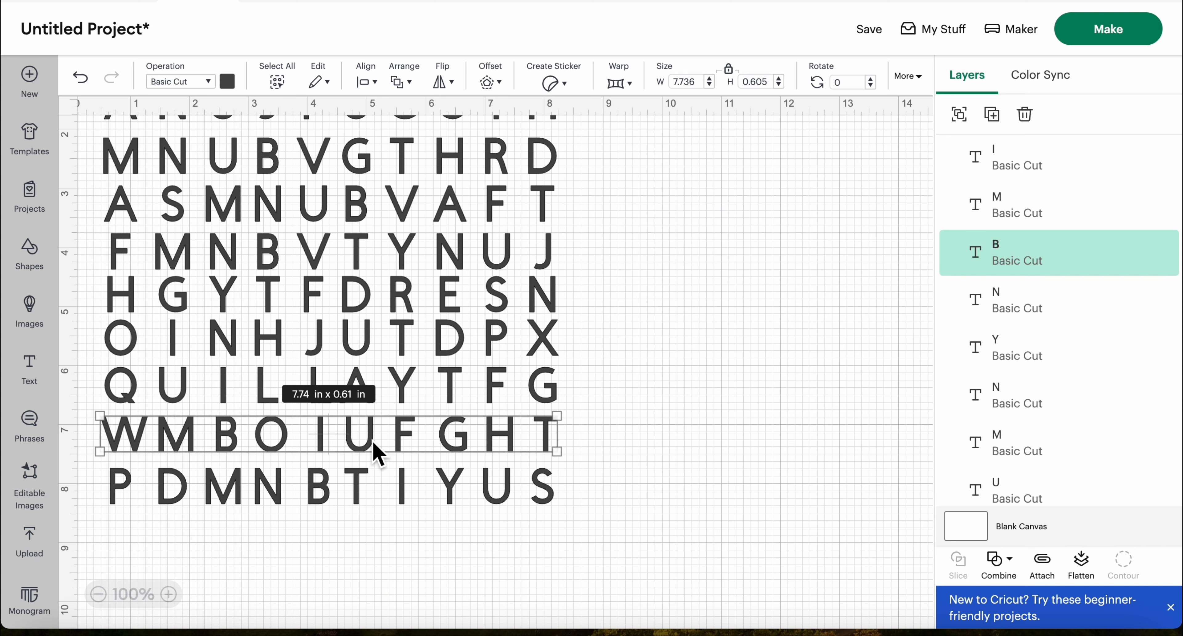
left_click(597, 512)
left_click_drag(591, 499, 103, 454)
scroll(97, 142, "up", 3)
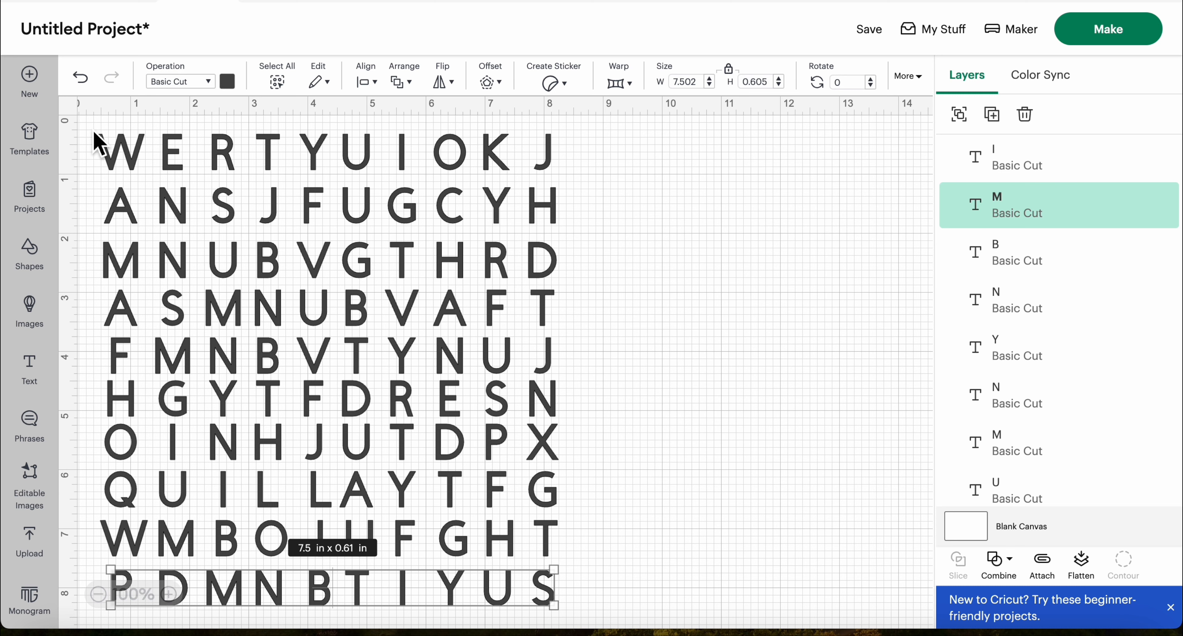
left_click(94, 133)
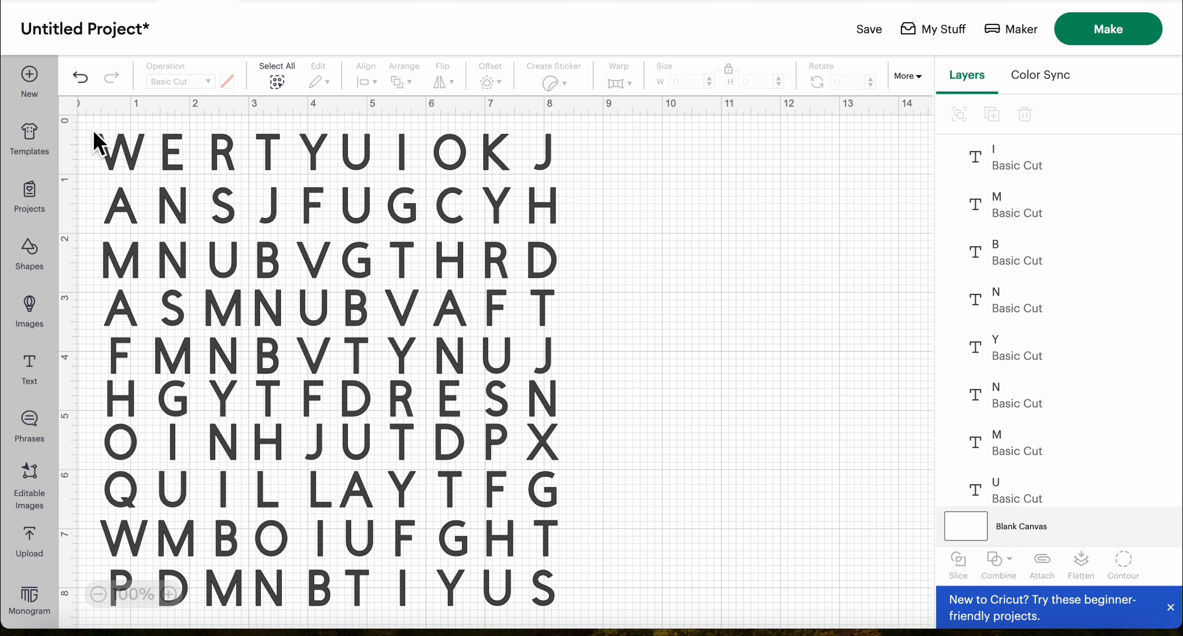
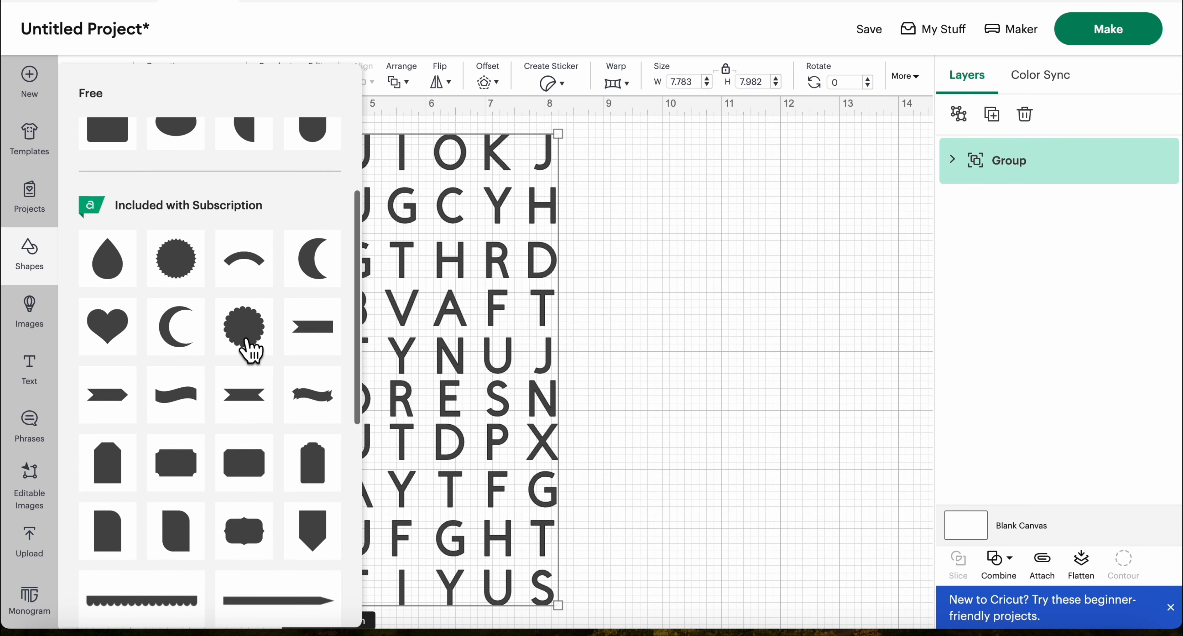
scroll(255, 351, "down", 4)
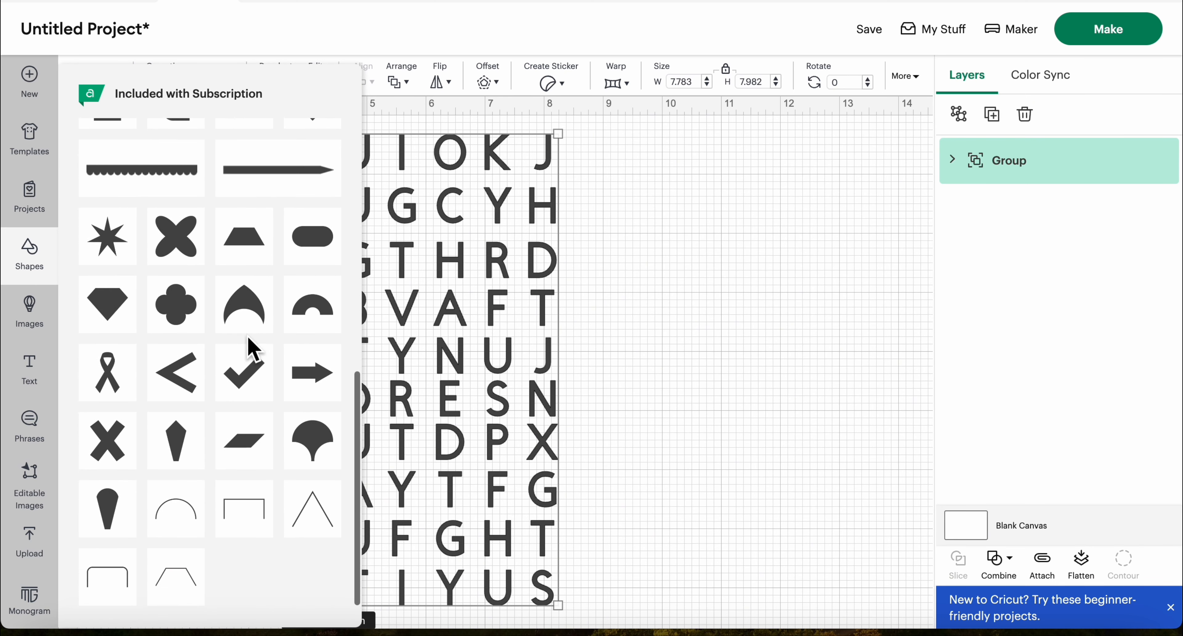
Add a free square shape and stretch it into a narrow vertical bar about 0.51 in wide and 3.33 in high
scroll(250, 344, "up", 6)
scroll(250, 350, "up", 4)
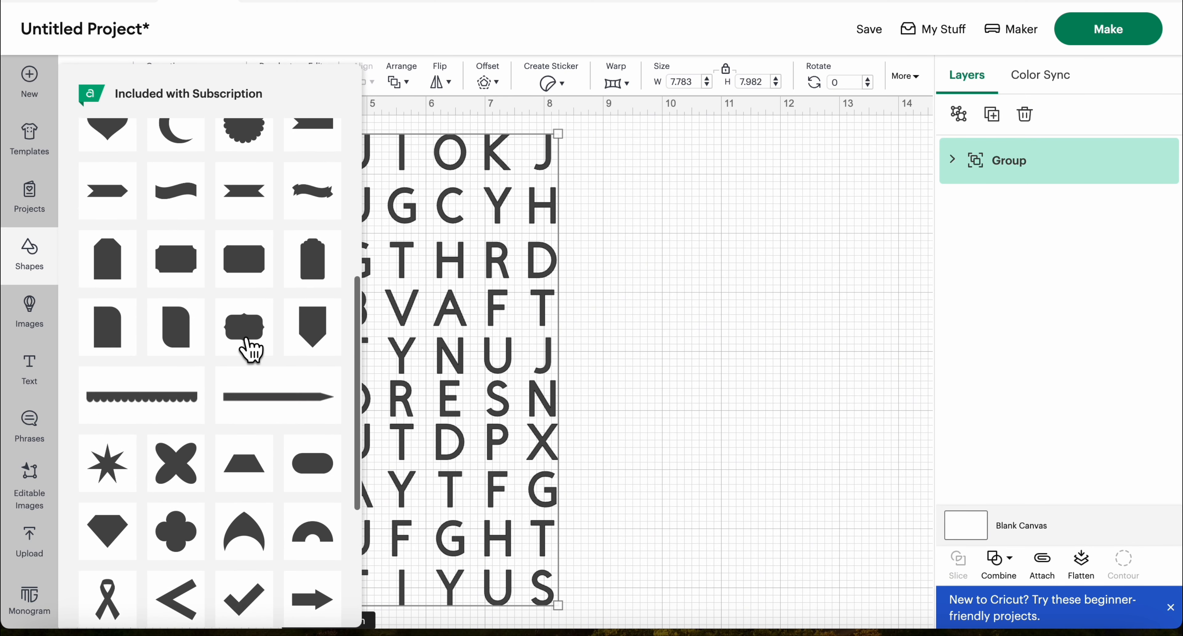
scroll(248, 347, "up", 8)
left_click(108, 149)
left_click_drag(782, 246, 699, 254)
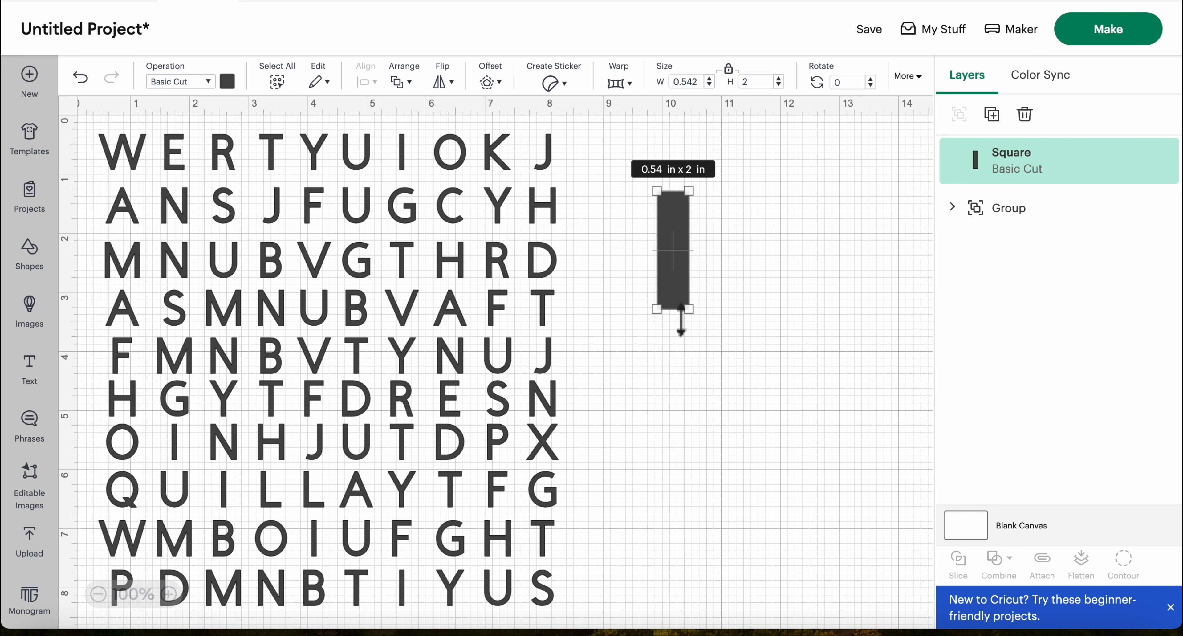
left_click_drag(681, 319, 684, 413)
mouse_move(679, 308)
left_mouse_down()
mouse_move(461, 289)
mouse_move(662, 315)
left_mouse_up()
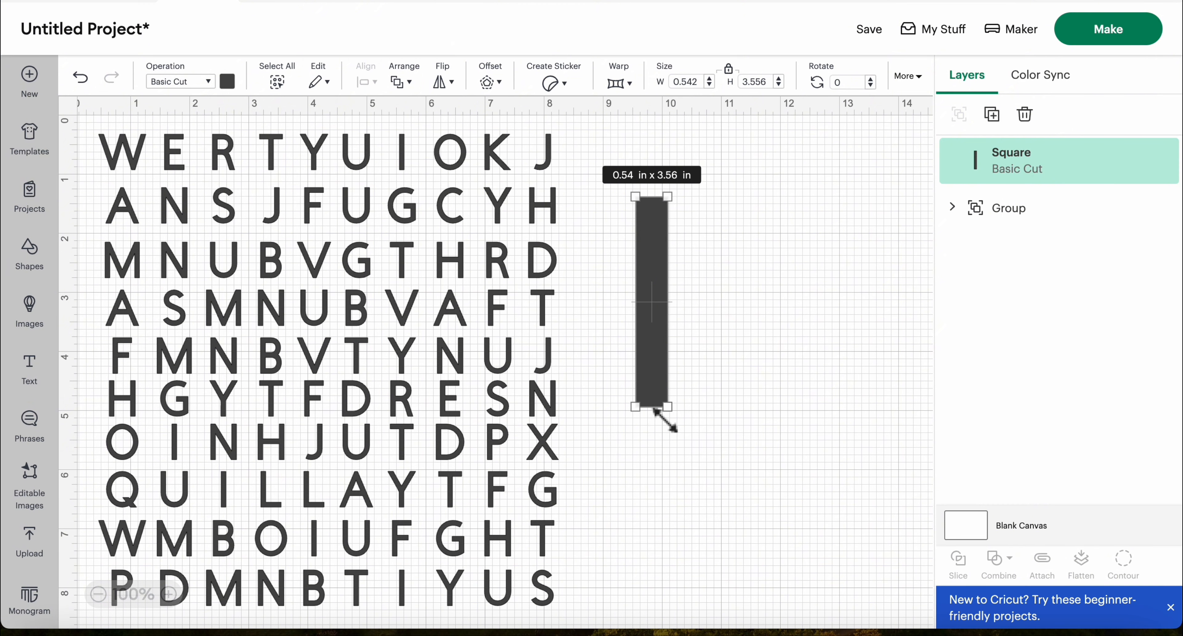
left_click_drag(678, 419, 676, 406)
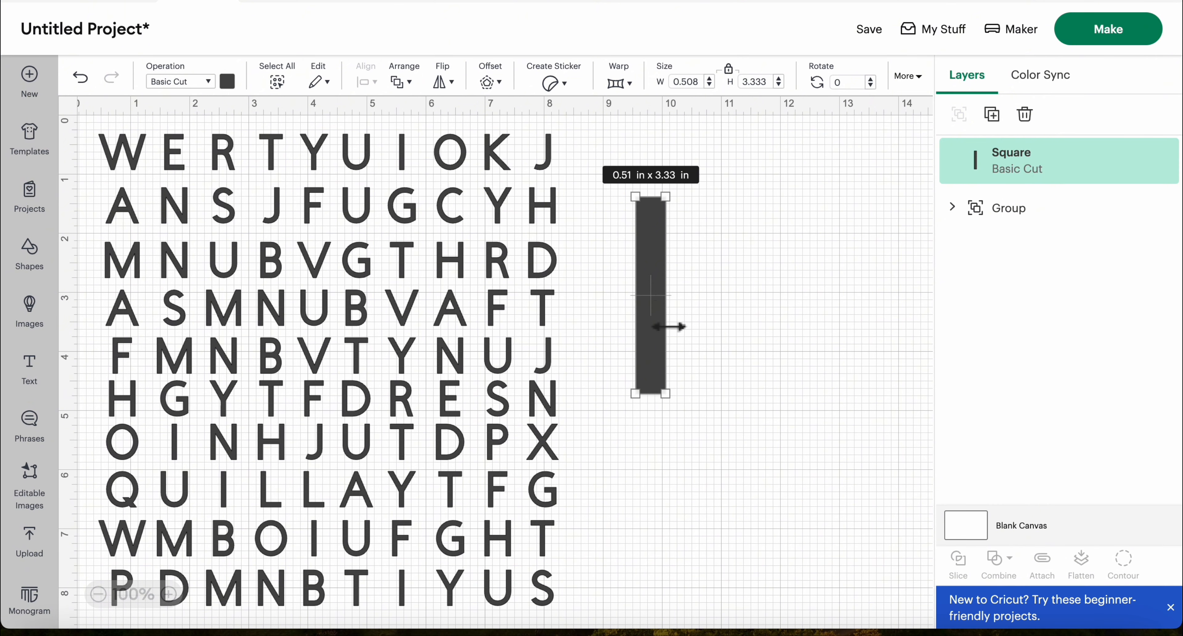
Place the bar over rows two to five of the eighth letter column and color it yellow
left_click(721, 301)
left_click_drag(652, 305, 454, 282)
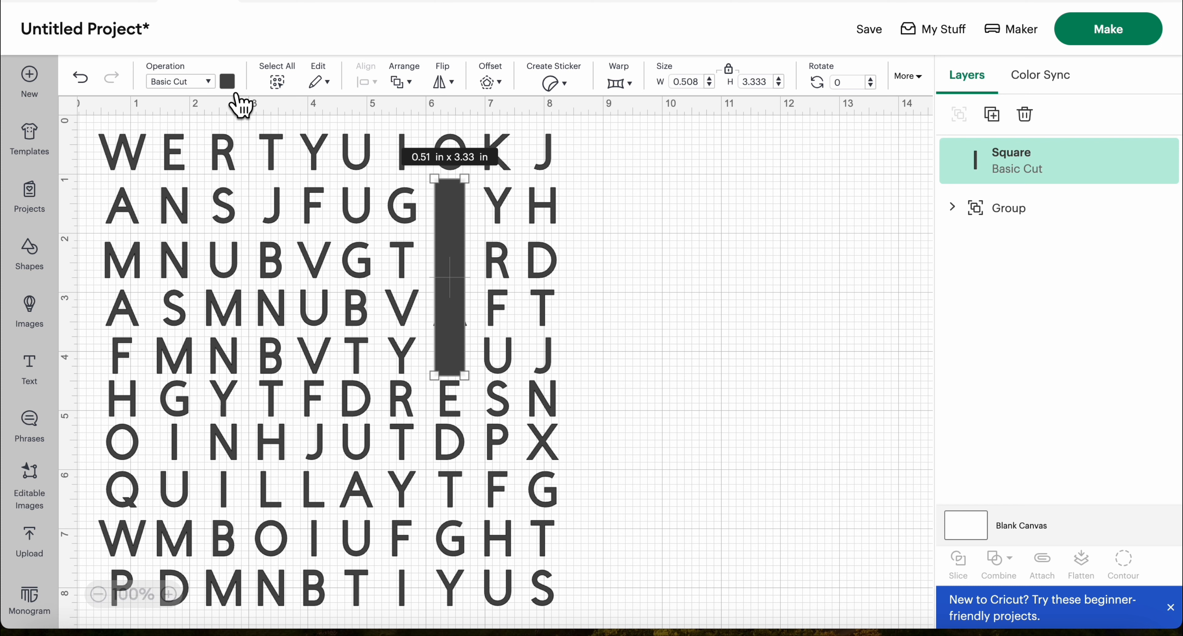
left_click(228, 82)
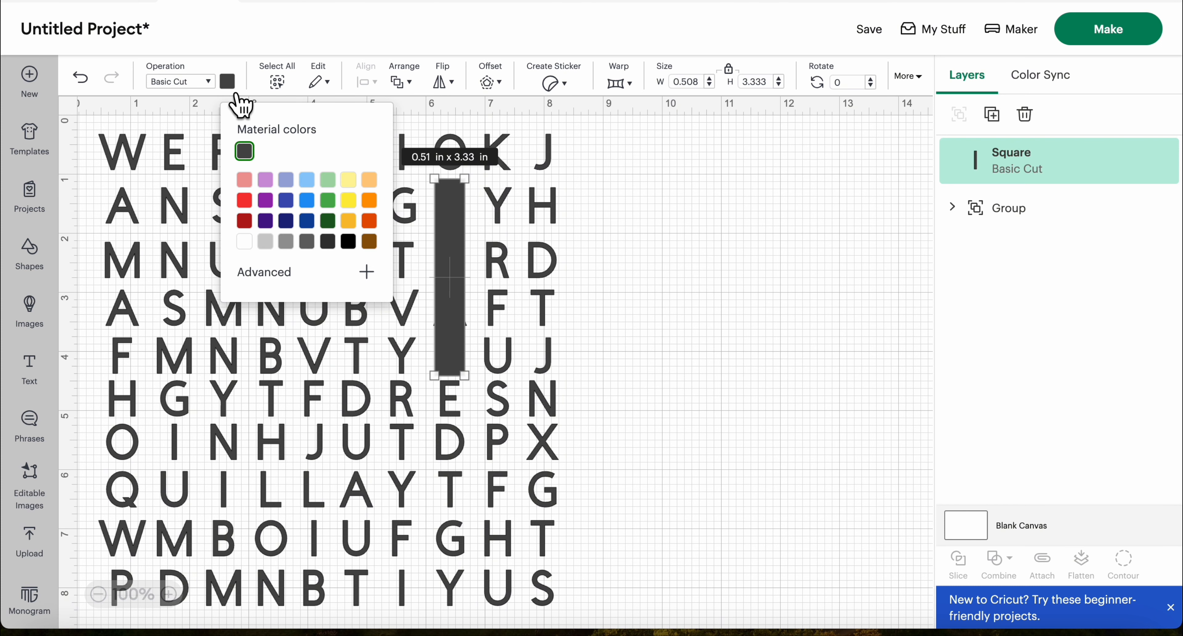
left_click(356, 207)
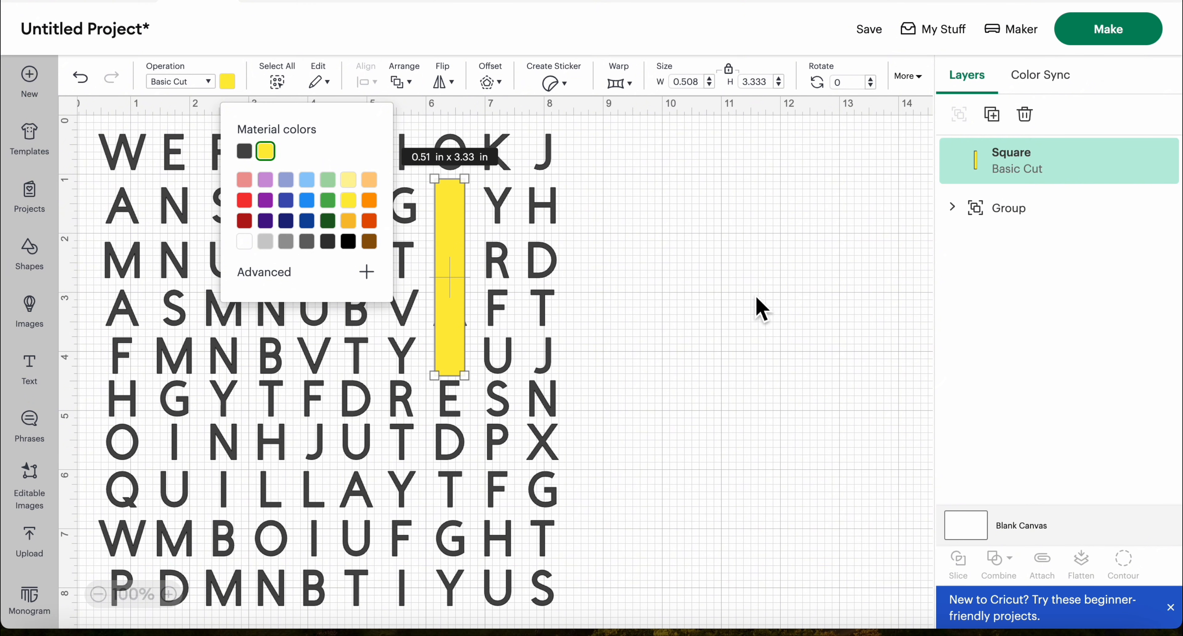
Duplicate the yellow bar and send the original one backward behind the letter group
left_click(1001, 123)
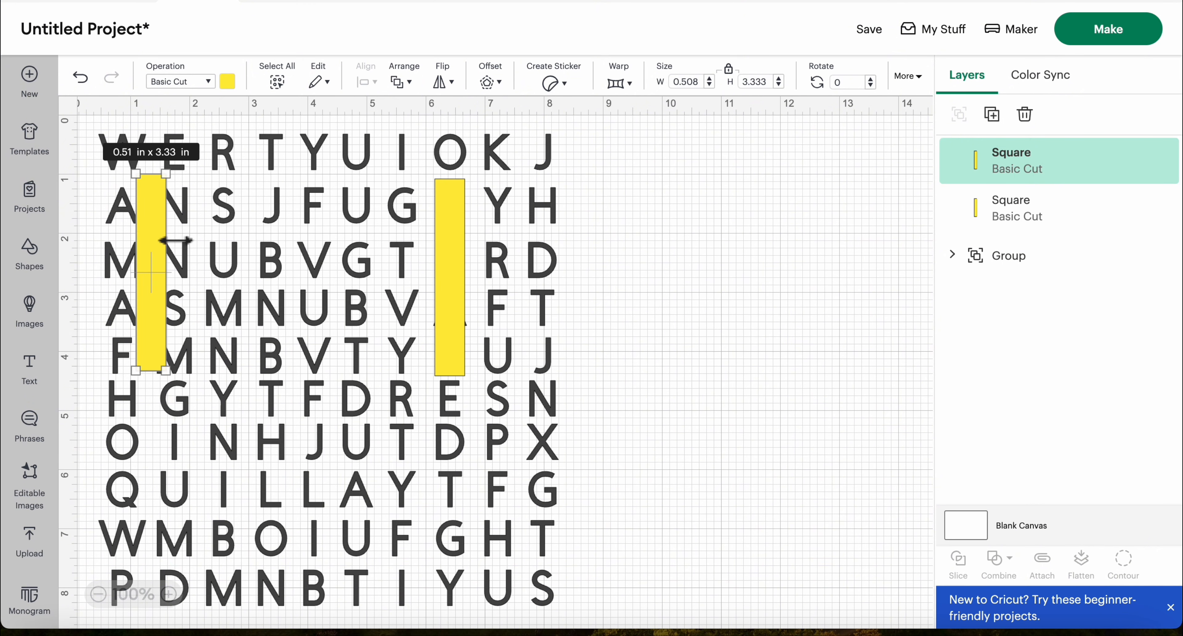
left_click(451, 207)
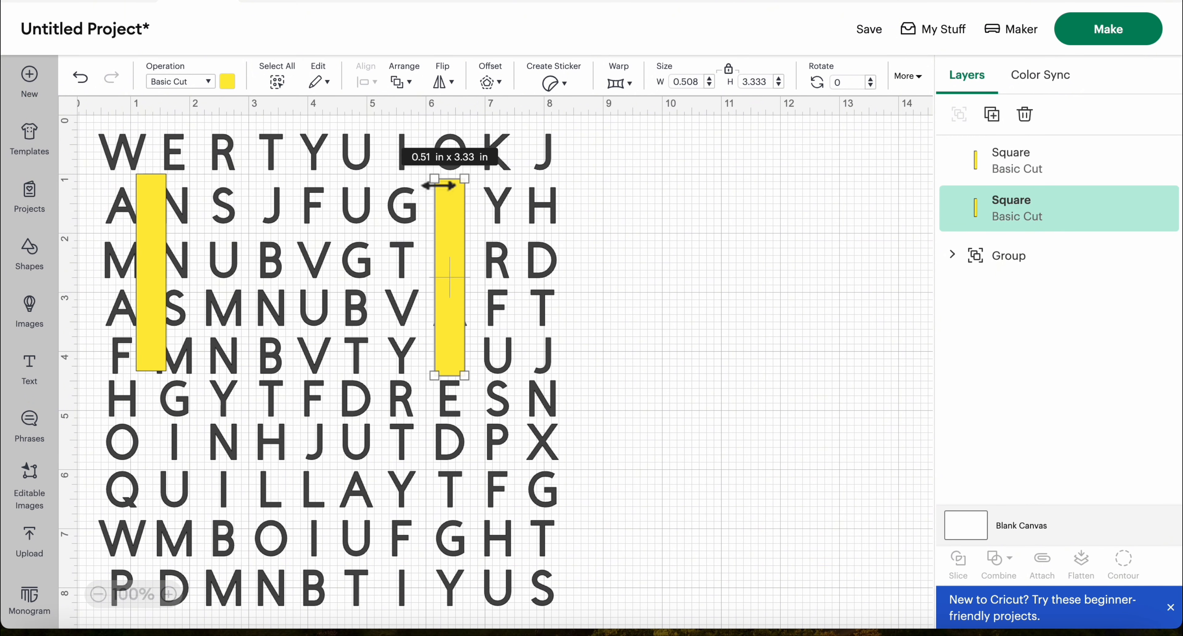
left_click(406, 82)
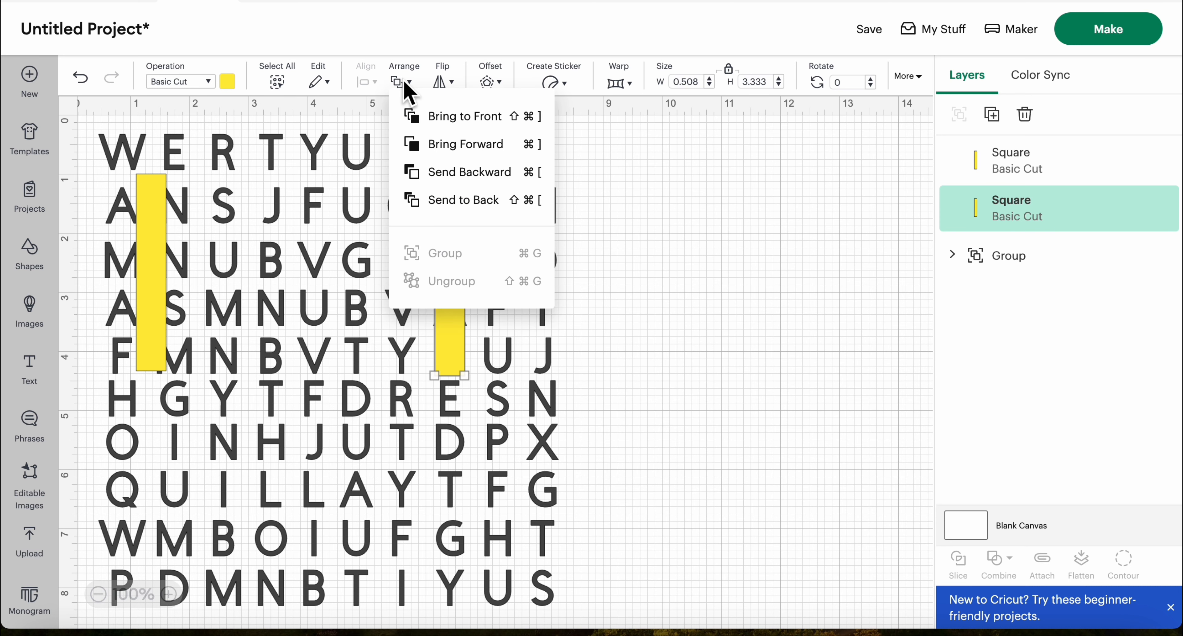
left_click(460, 178)
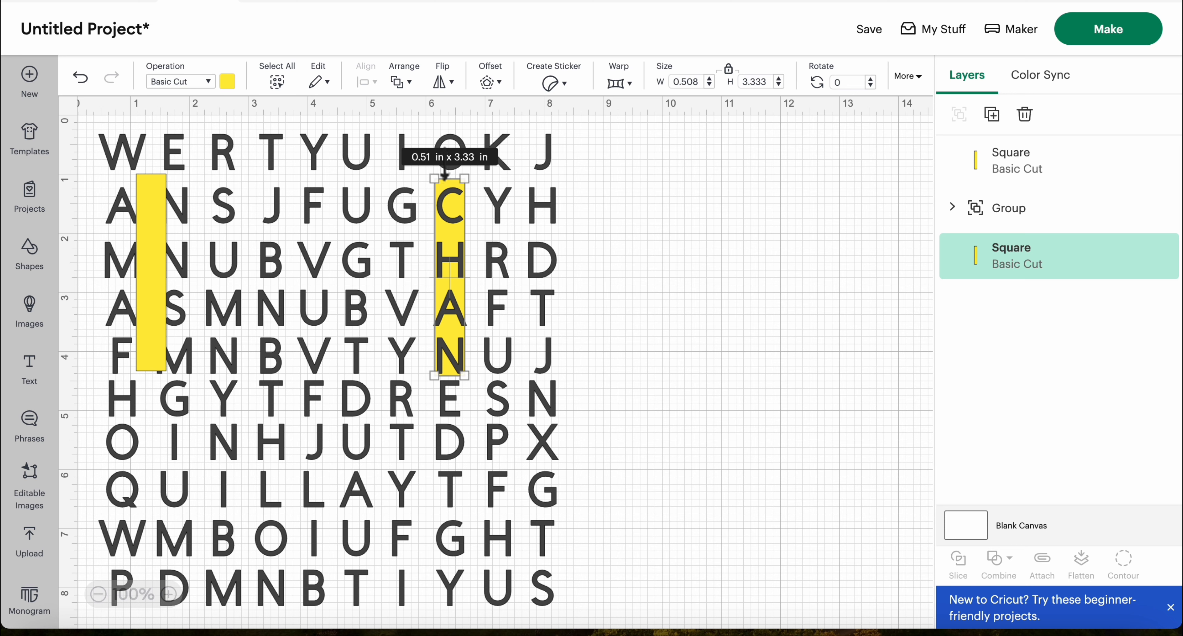
left_click(697, 233)
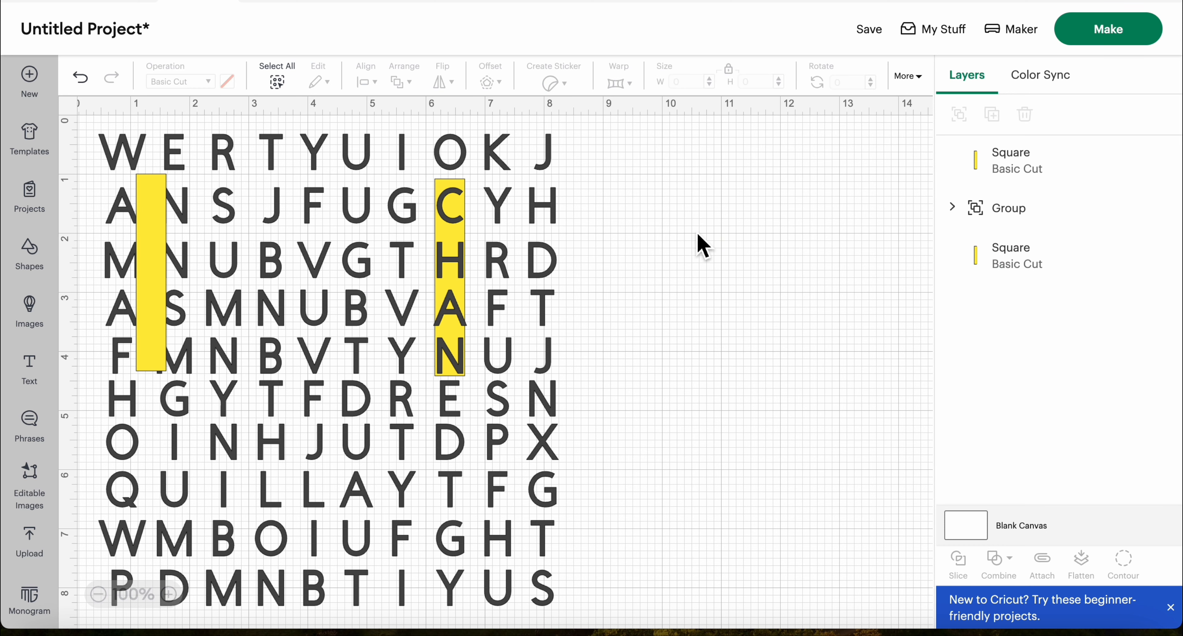
Rotate the duplicate bar to horizontal in the blank area and resize it to about 0.55 by 4.36 in
left_click(153, 227)
left_click_drag(155, 234, 752, 259)
left_click_drag(766, 202, 845, 330)
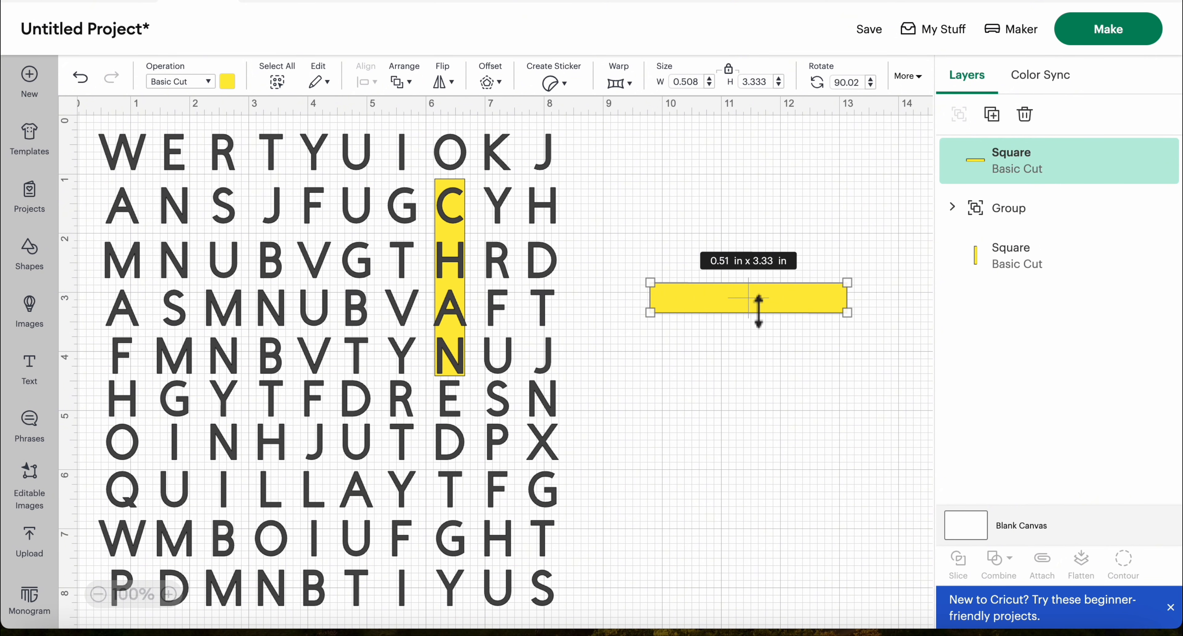
left_click_drag(760, 309, 668, 304)
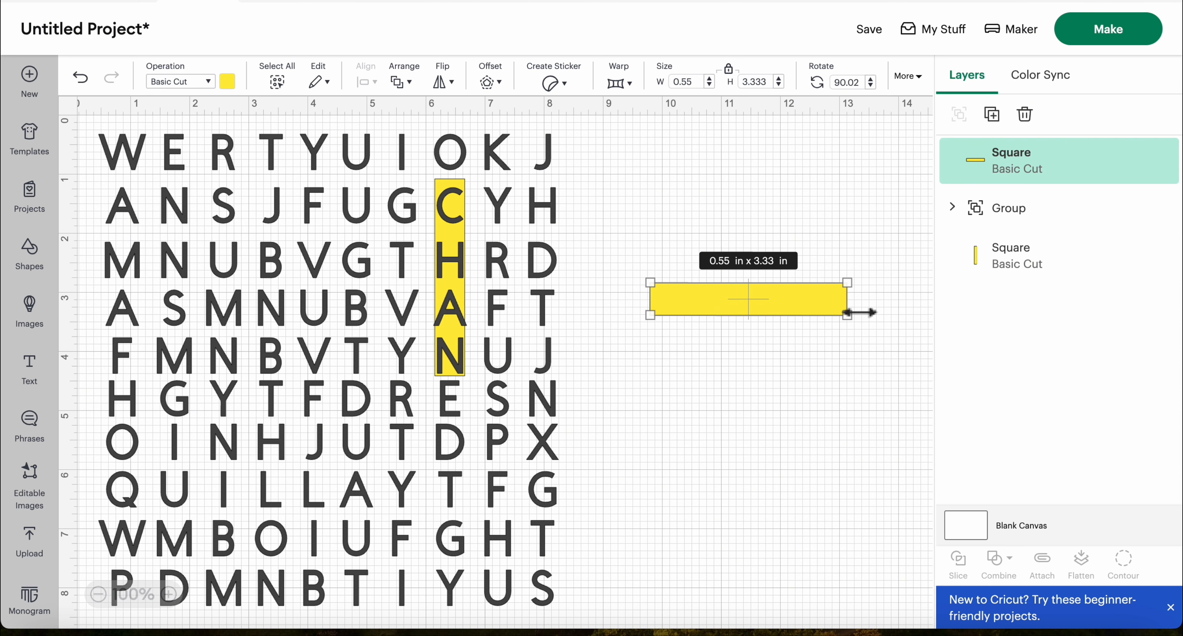
left_click_drag(848, 316, 908, 306)
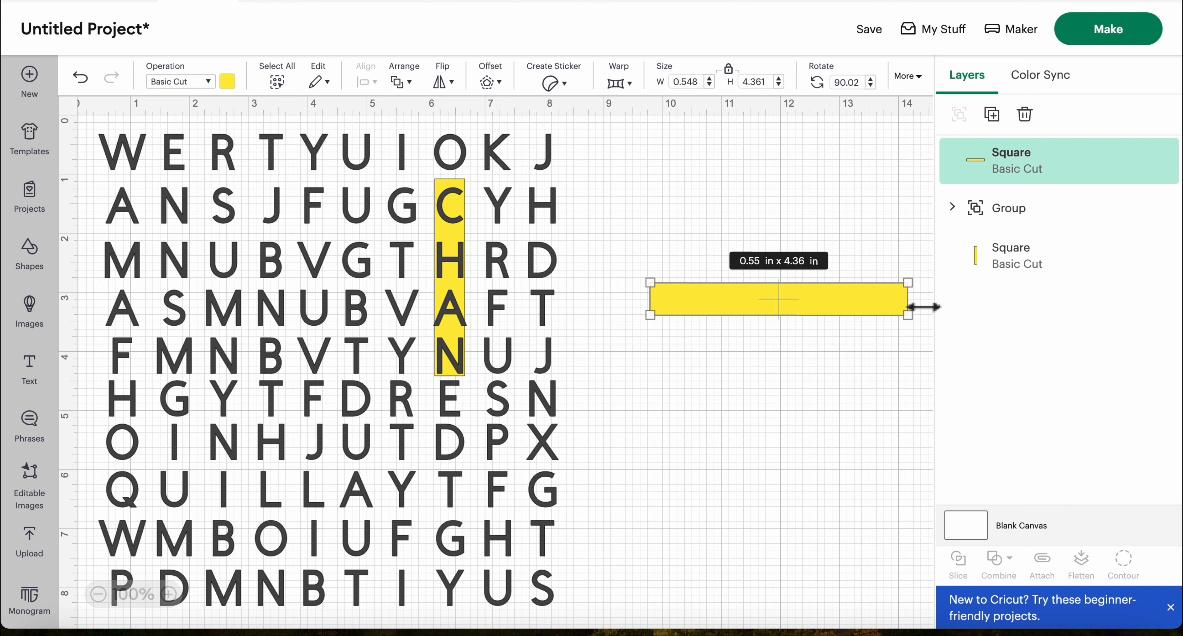
Fit the horizontal bar over the first six letters of the eighth row, about 4.61 in long, and send it behind the letters
left_click_drag(787, 298, 249, 505)
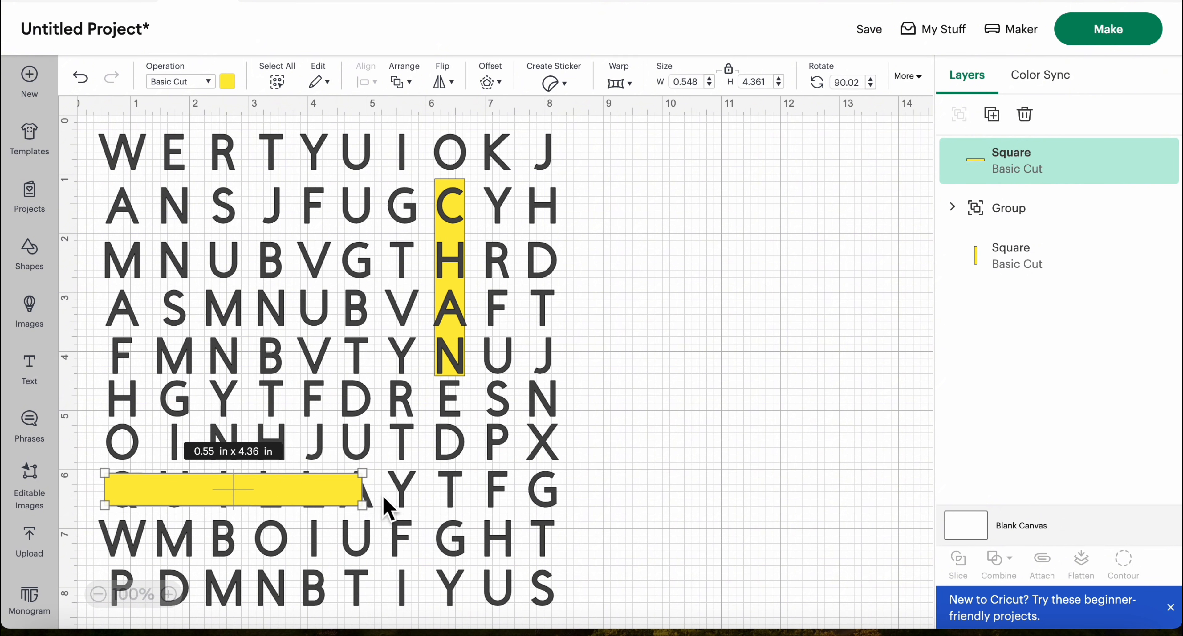
left_click_drag(367, 492, 388, 499)
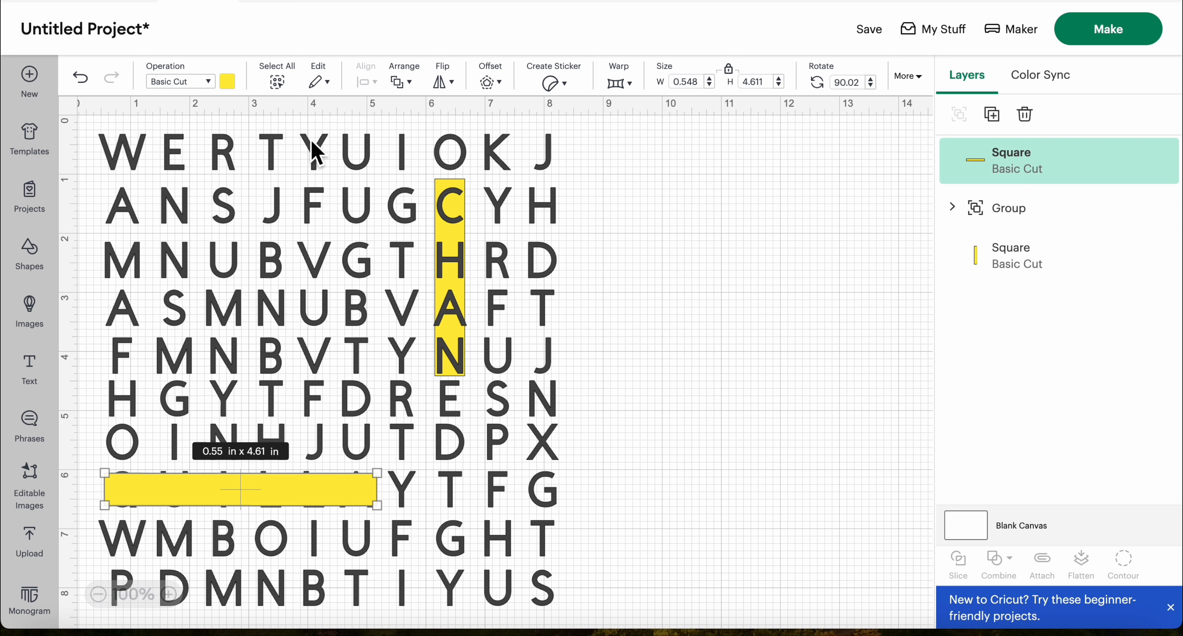
left_click(407, 82)
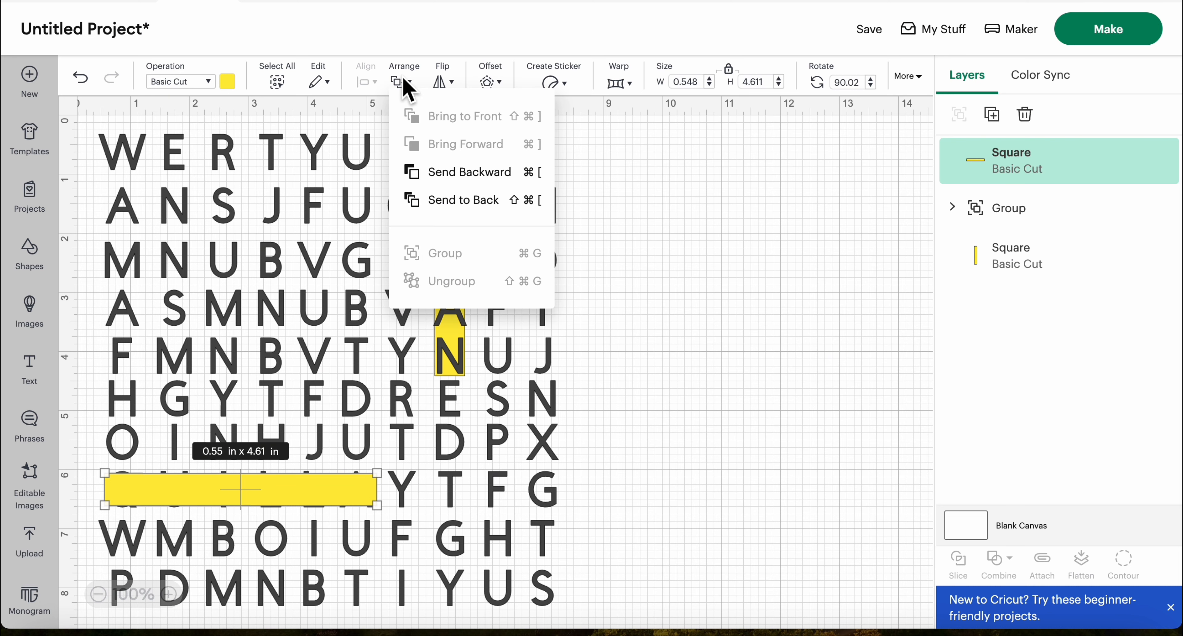
left_click(447, 180)
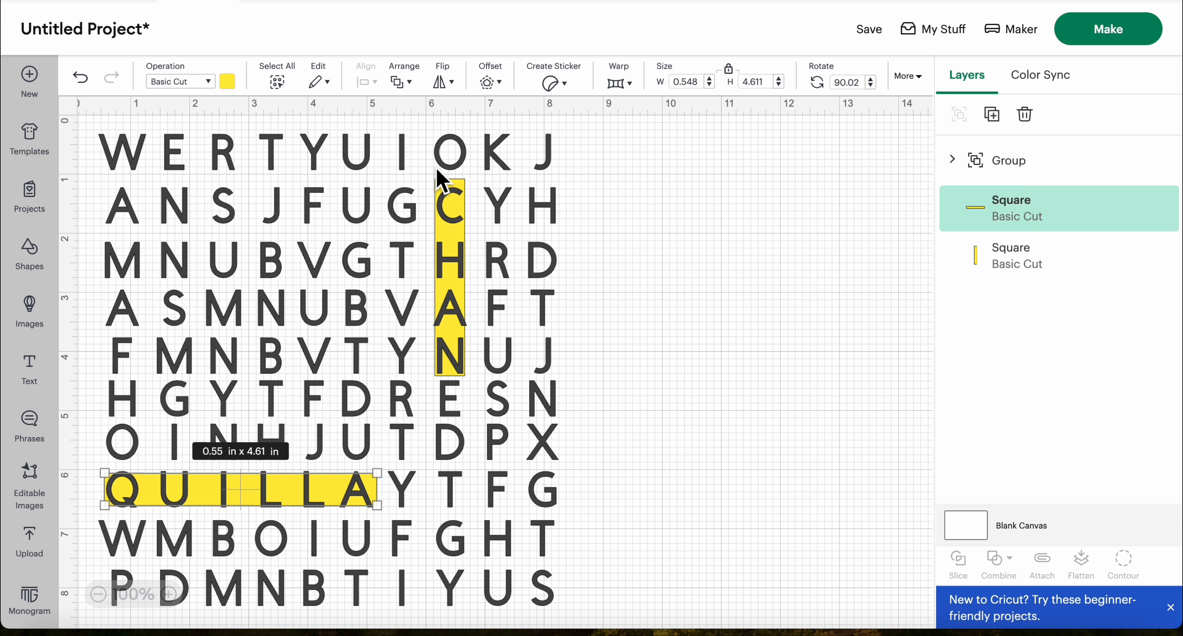
left_click(682, 287)
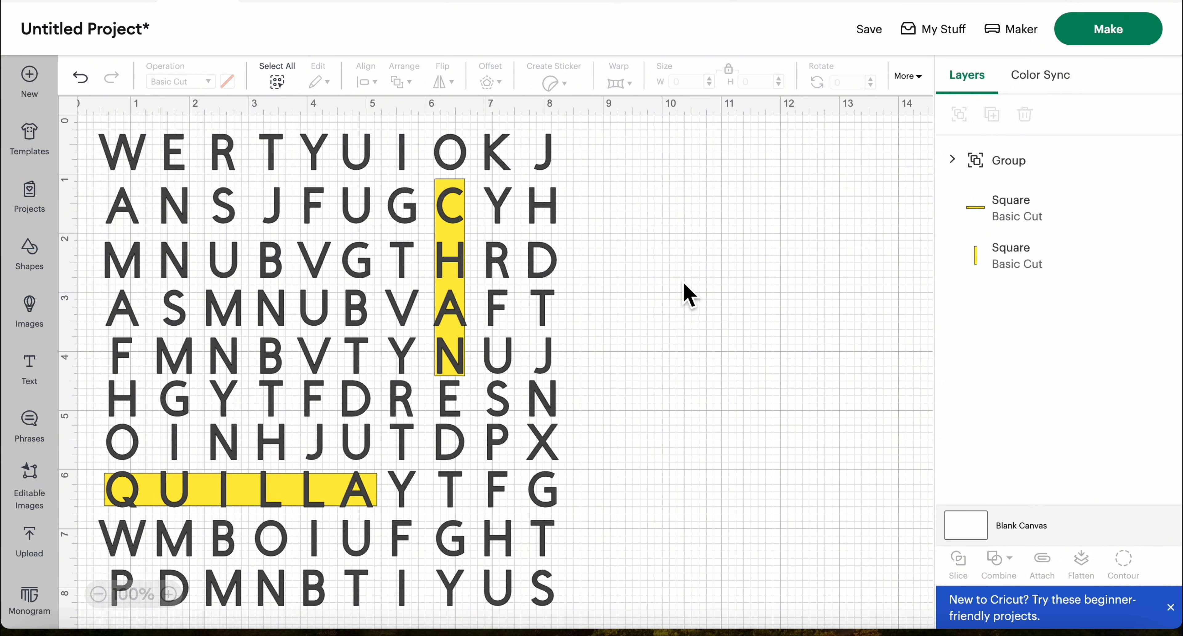
Group the horizontal and vertical yellow bars together
left_click(282, 488)
left_click(782, 390)
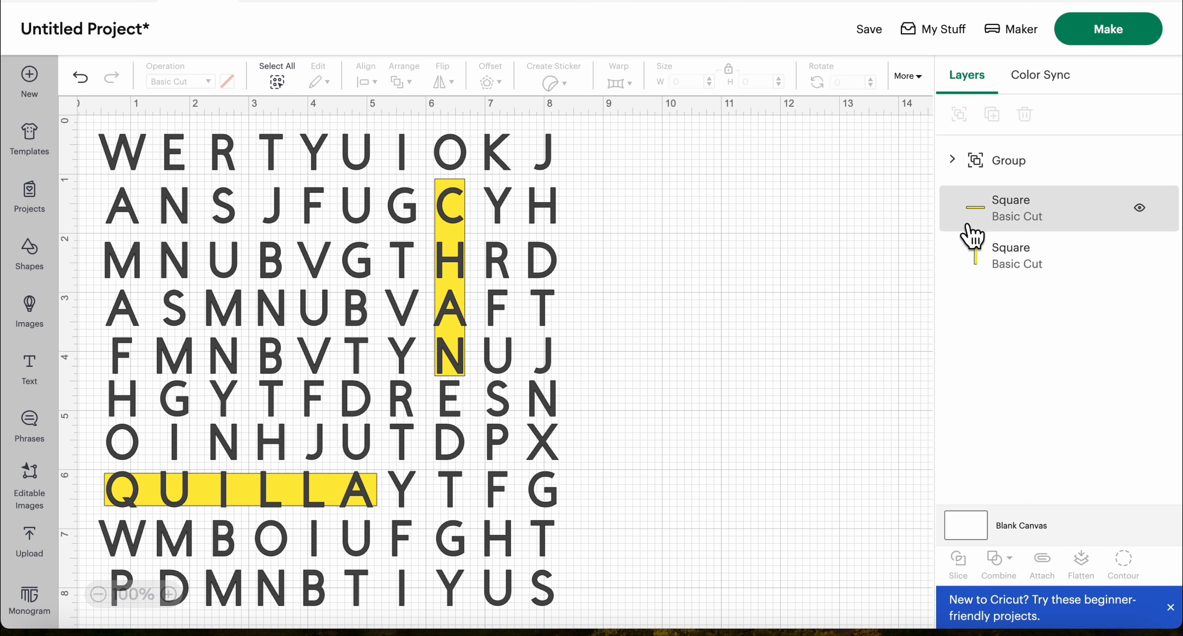
left_click(1010, 220)
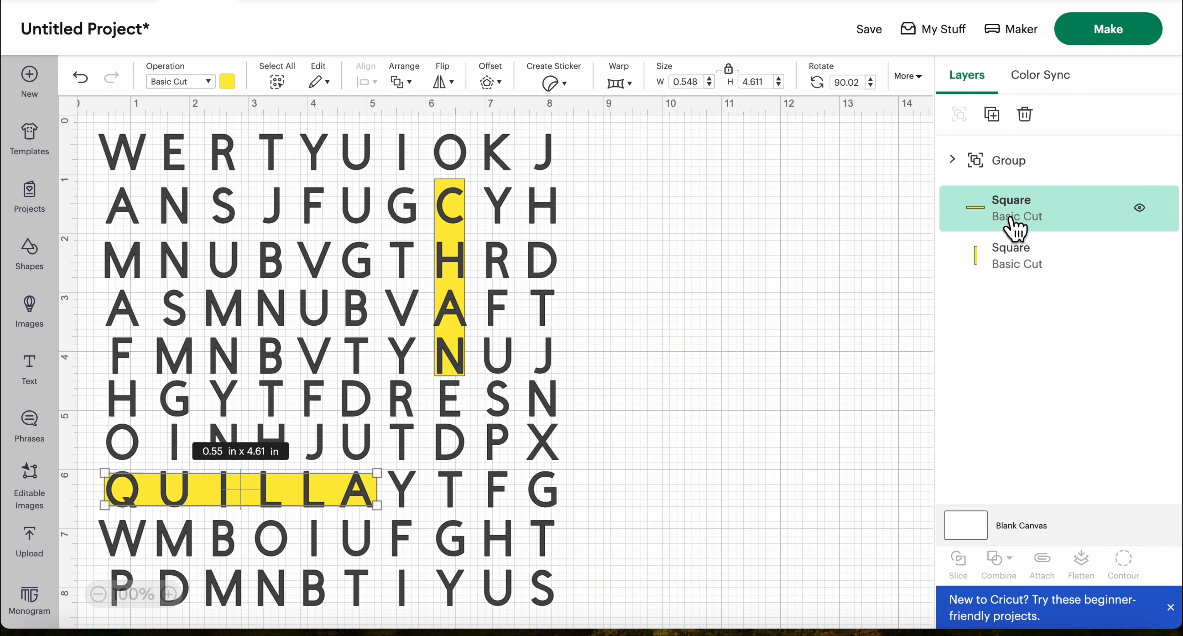
left_click(1029, 259, "shift")
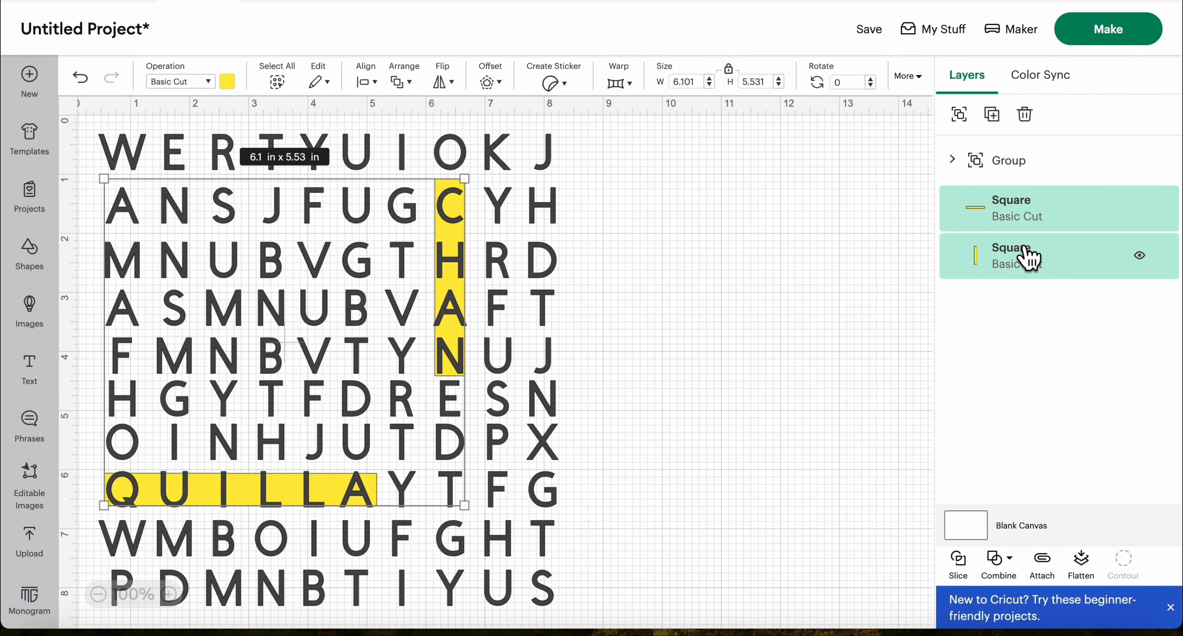
left_click(973, 126)
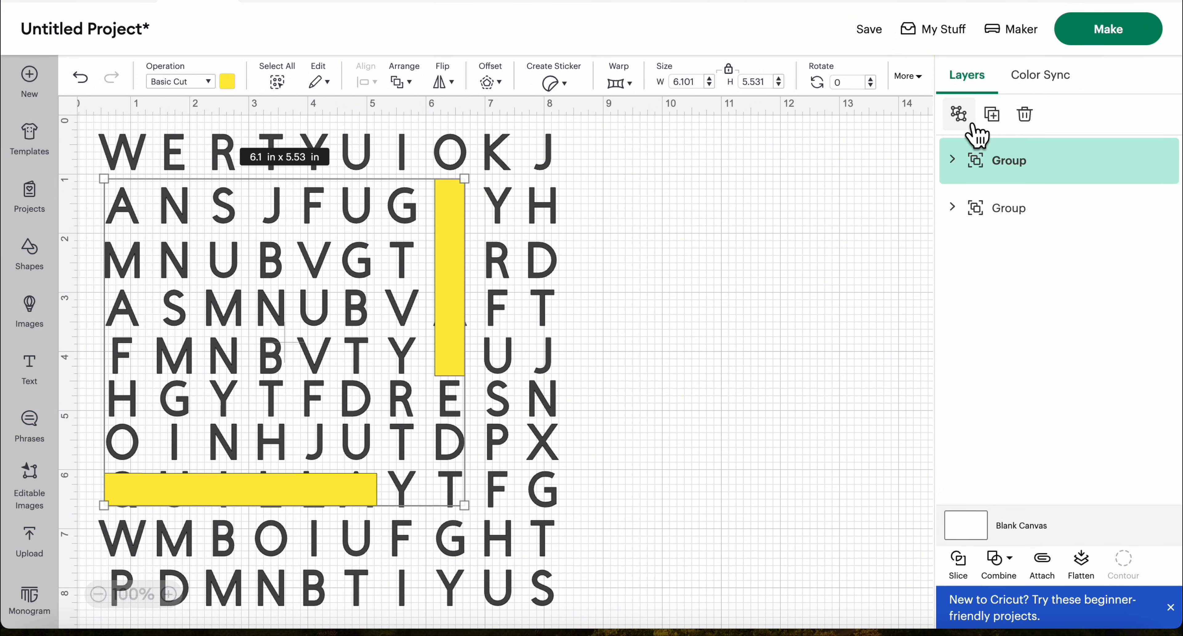
Move the grouped yellow bars off the grid into the blank area and shift the letter grid slightly down
left_click_drag(452, 224, 943, 184)
left_click_drag(340, 365, 366, 407)
left_click(709, 535)
left_click(709, 461)
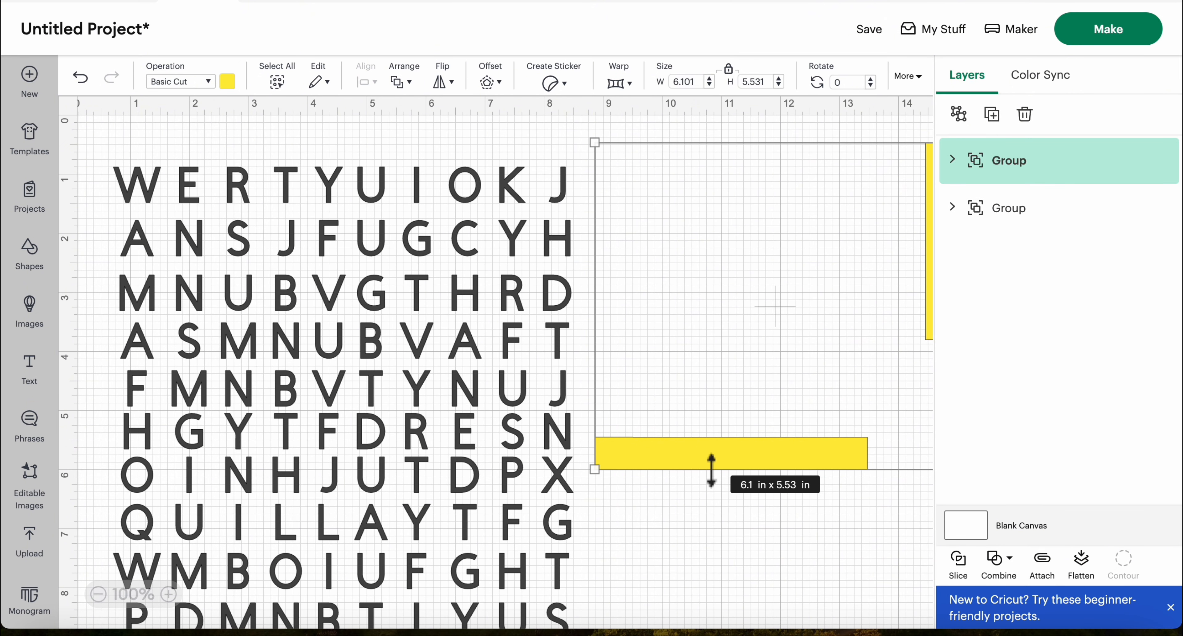
left_click(711, 501)
left_click_drag(696, 460, 880, 465)
Place the grouped yellow bars back over the hidden name's letters in the eighth column and eighth row
left_click(245, 194)
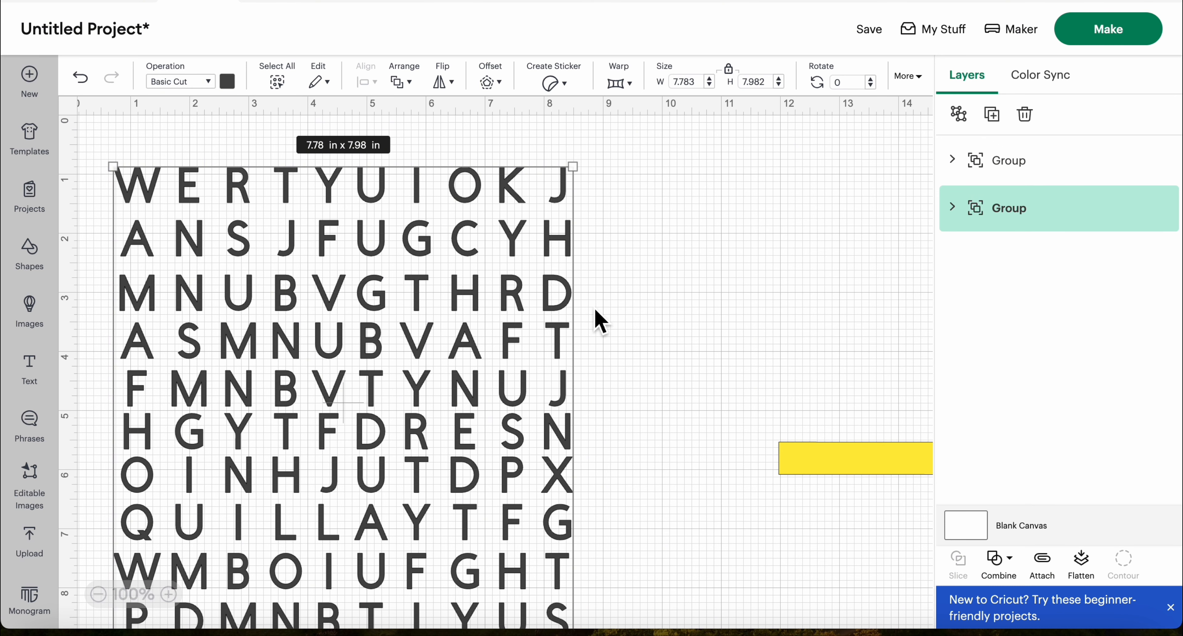
left_click_drag(826, 462, 166, 526)
left_click(684, 402)
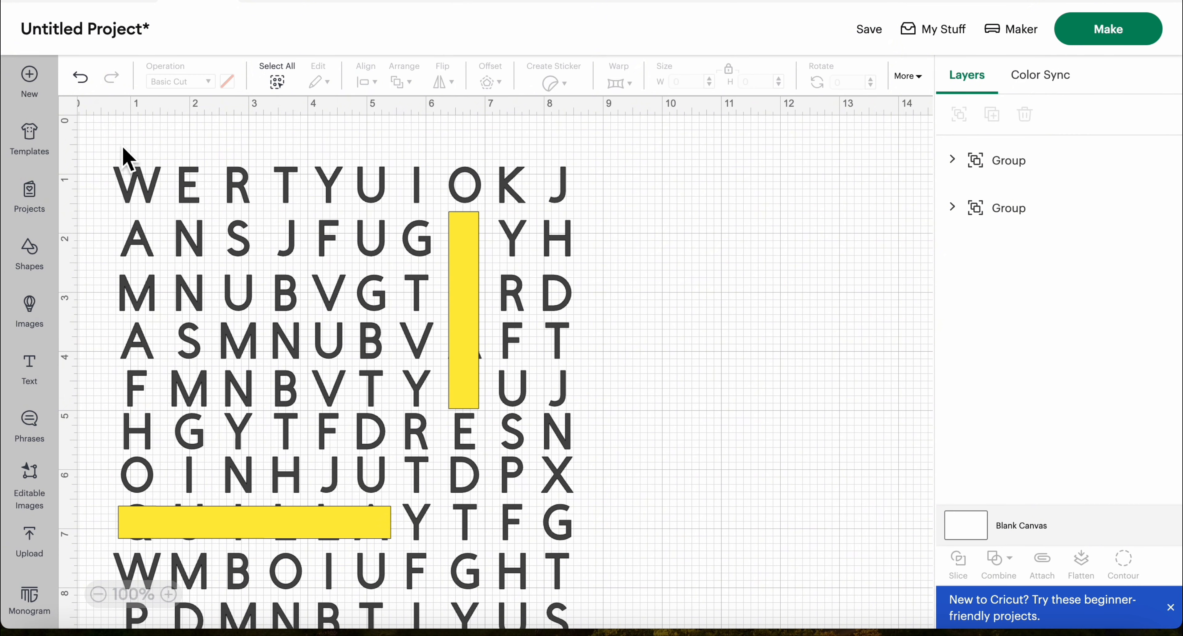
Resize the letter grid and yellow bars together to 5 in wide by 7 in high with the proportions unlocked
left_click_drag(102, 130, 584, 616)
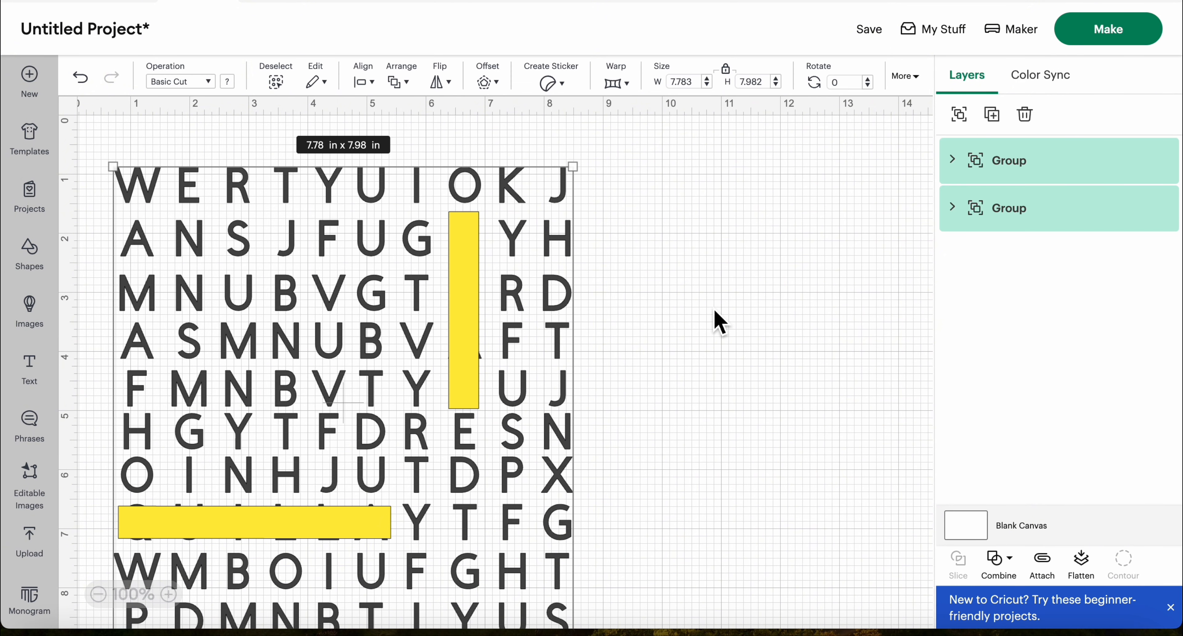
left_click(727, 71)
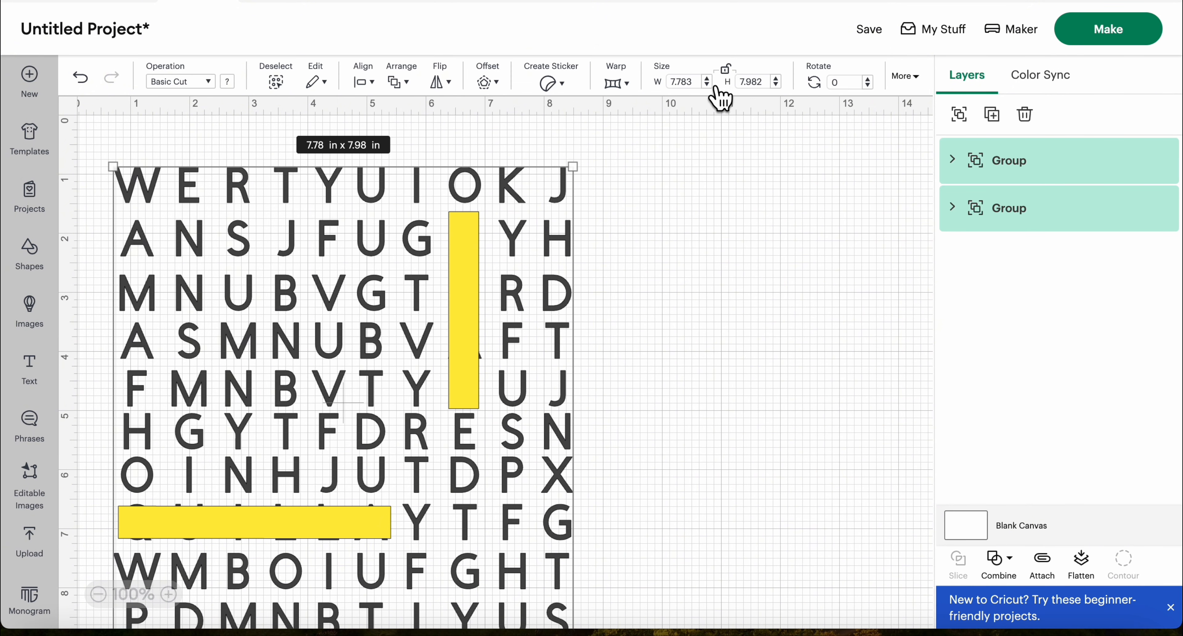
left_click(698, 82)
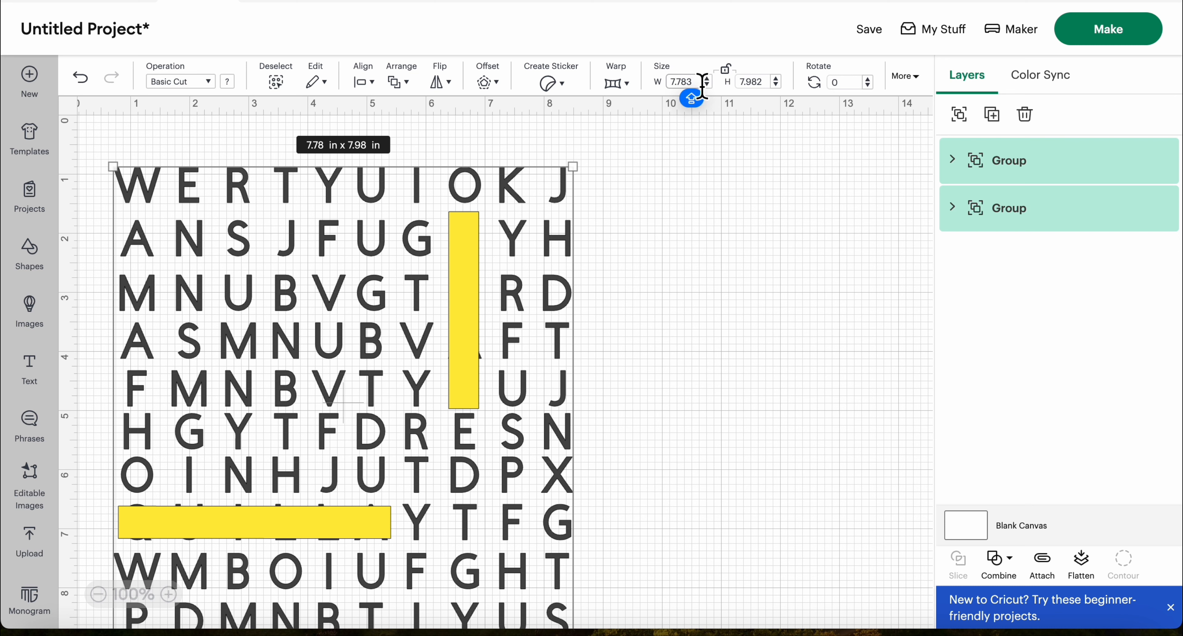
key("BackSpace")
key("BackSpace")
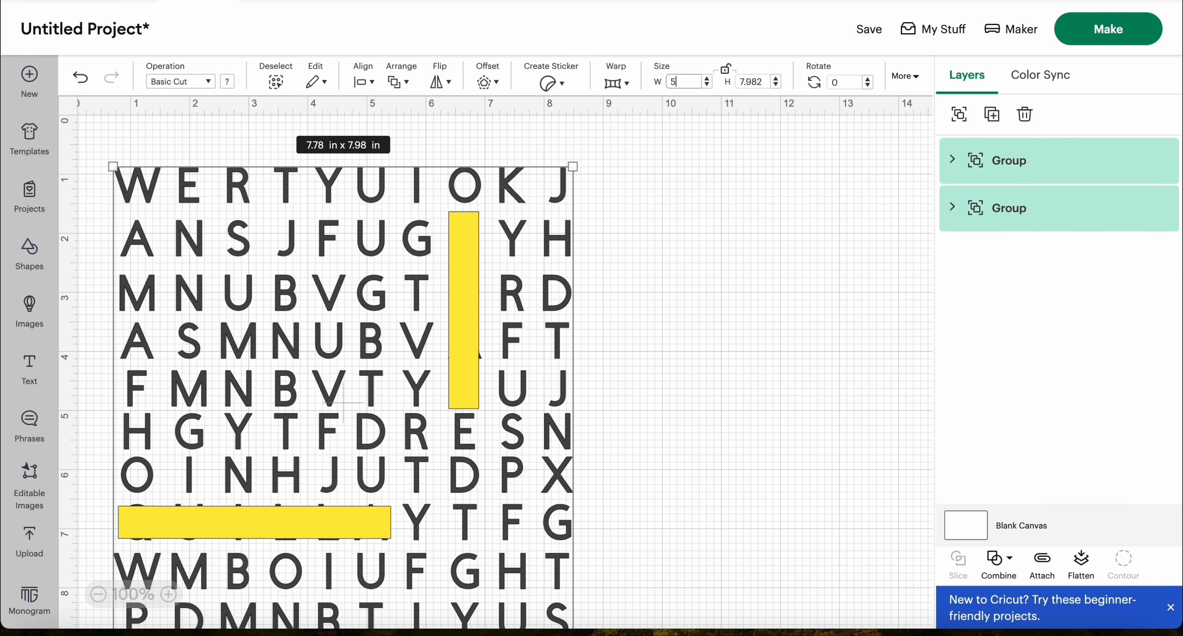
type("5")
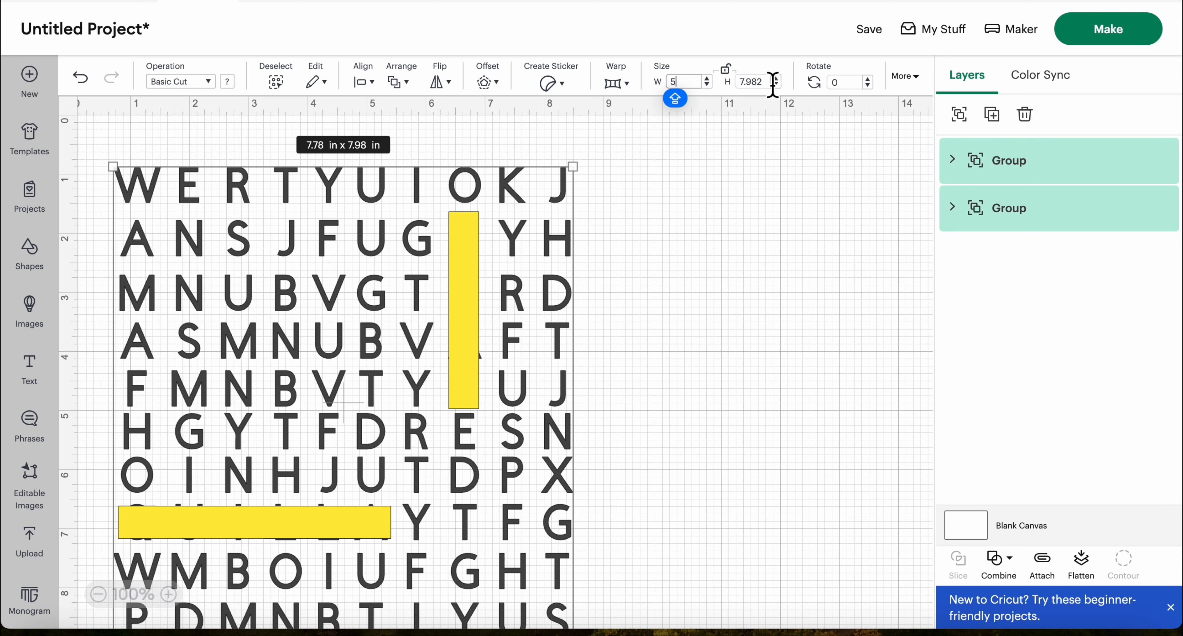
left_click(771, 81)
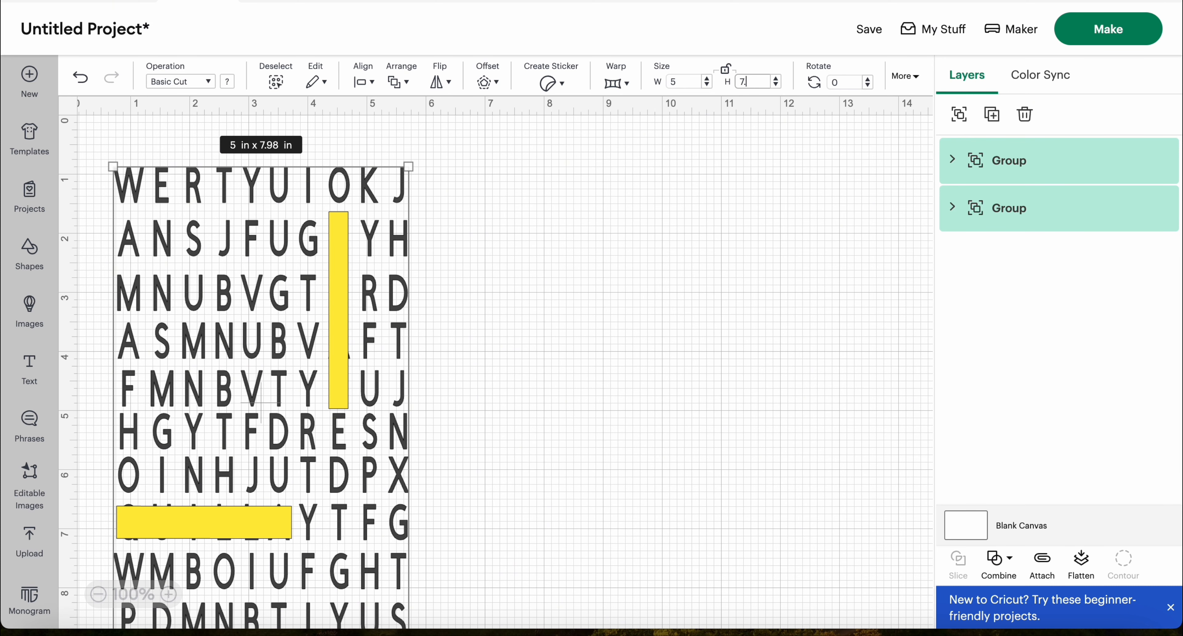
type("7")
key("Return")
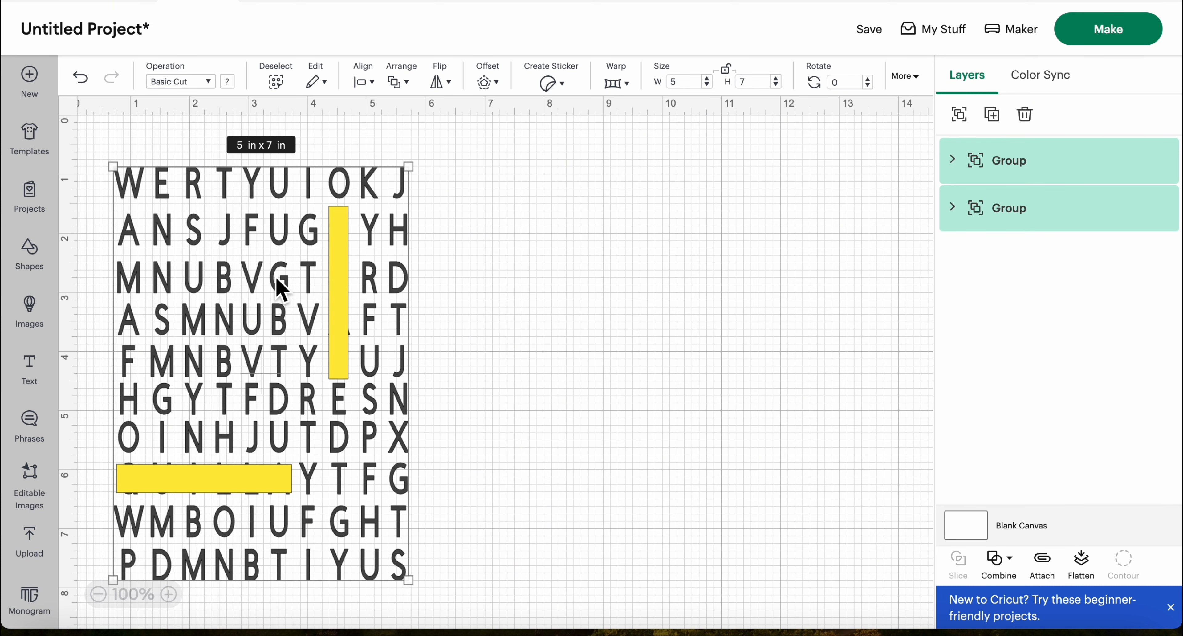
Move the letter grid and yellow bars together to start at about 5 in across and 1.6 in down the canvas
left_click(265, 283)
left_click_drag(266, 282, 475, 279)
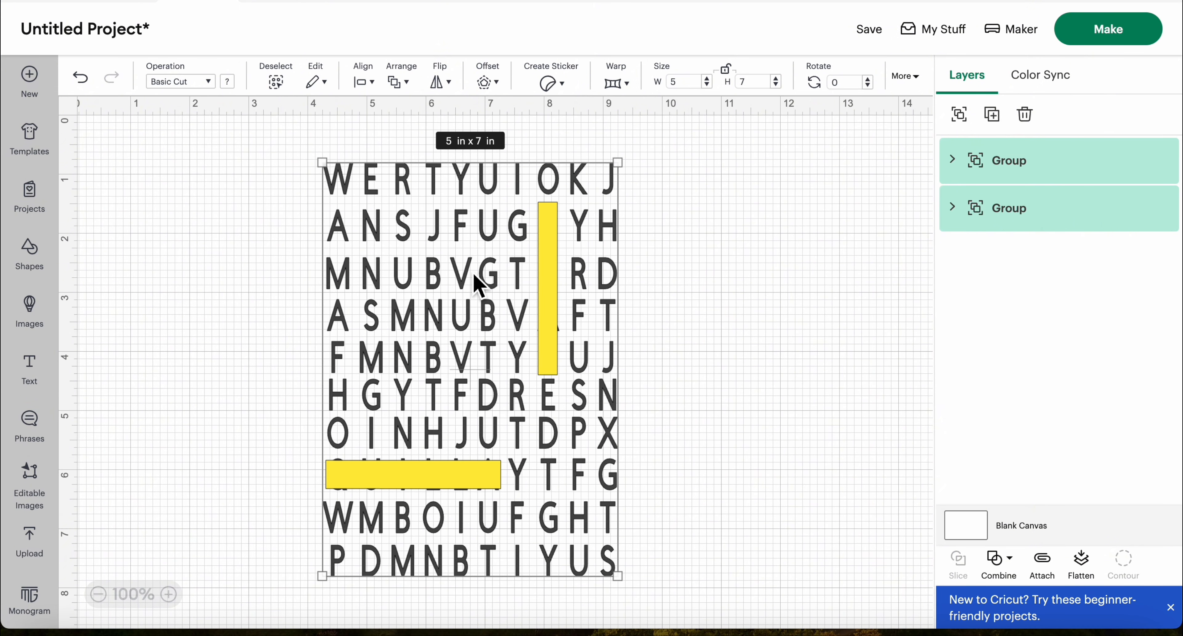
left_click_drag(475, 277, 522, 327)
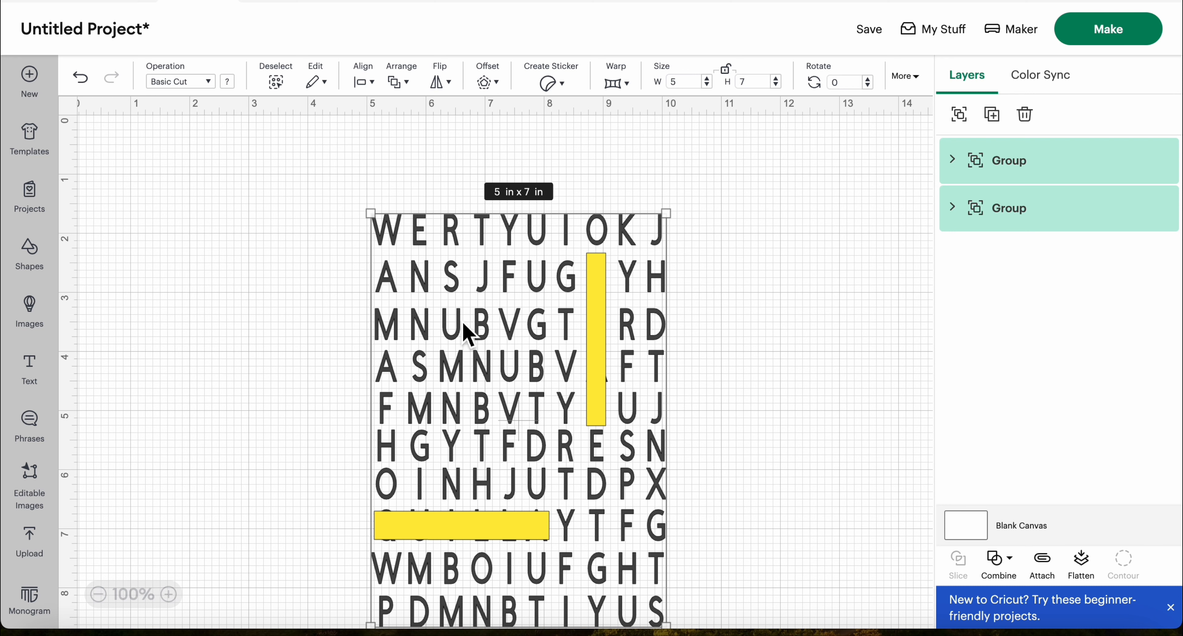
left_click(233, 244)
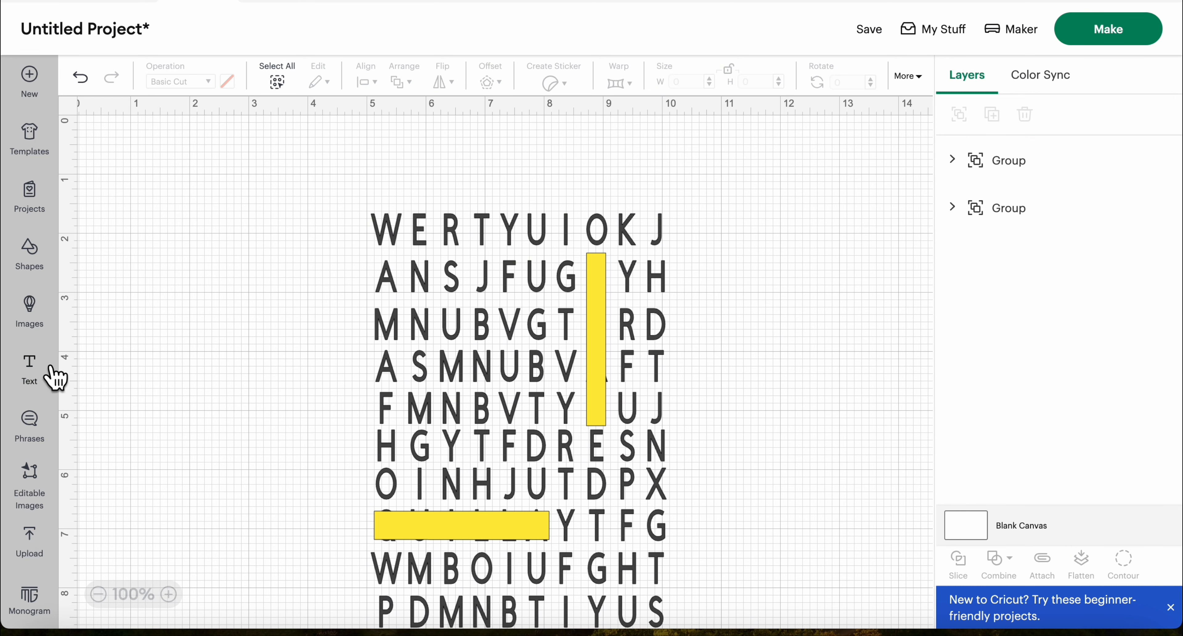
Insert a square shape and size it to 8 in wide by 10 in high
left_click(45, 263)
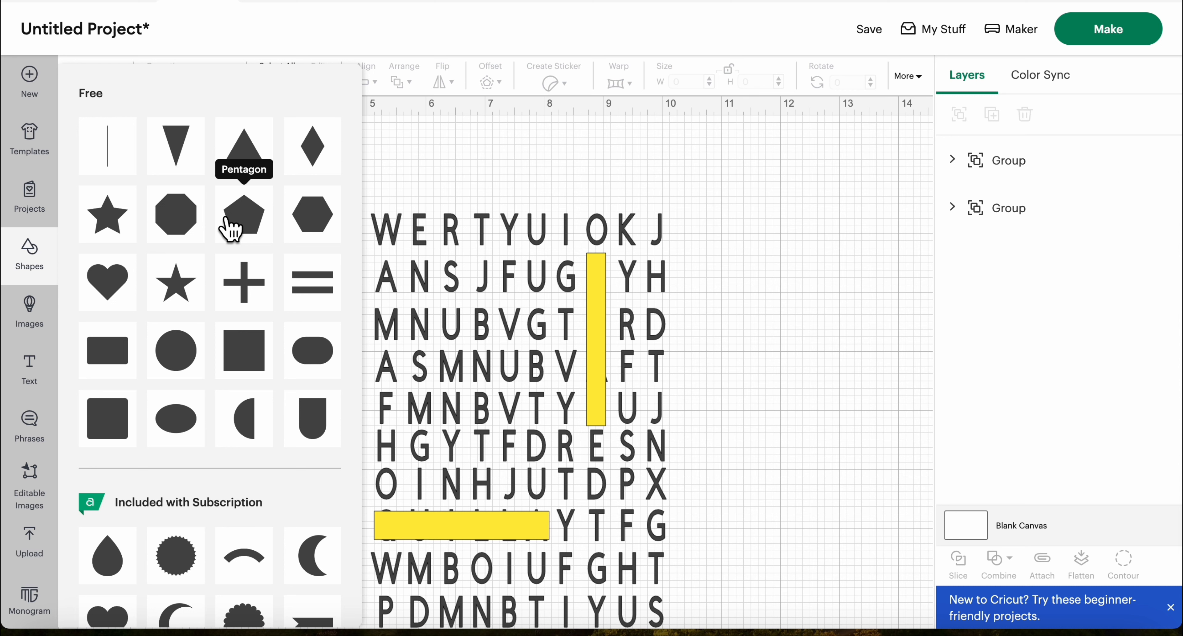
left_click(250, 352)
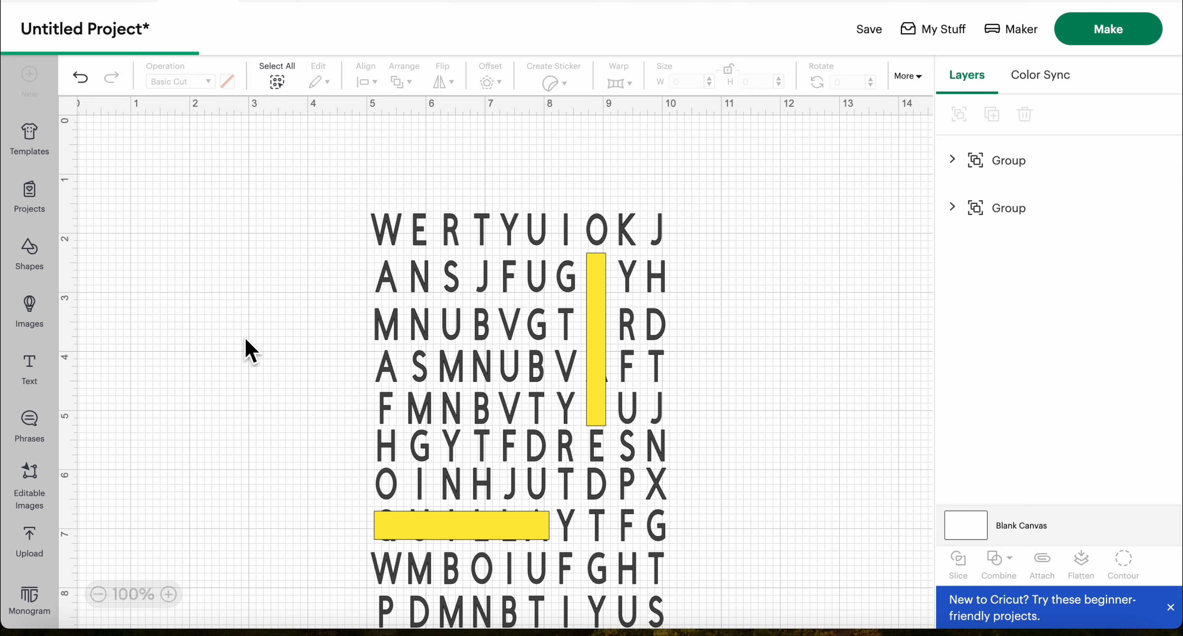
left_click_drag(227, 245, 244, 221)
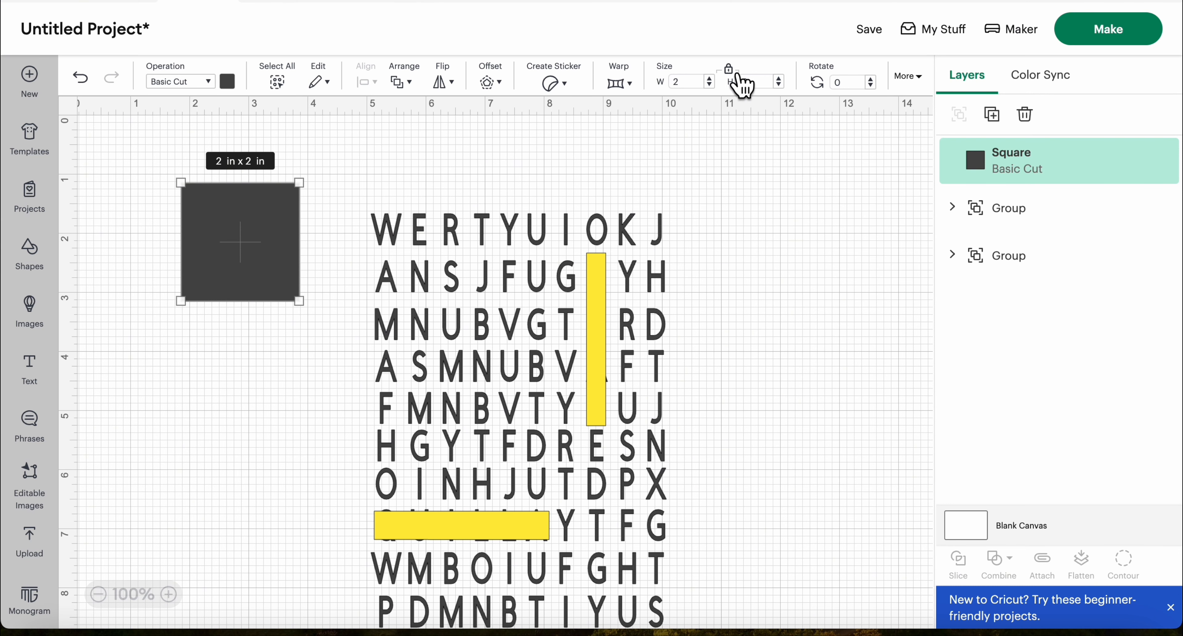
left_click(697, 87)
key("BackSpace")
type("8")
key("Tab")
key("BackSpace")
type("10")
key("Return")
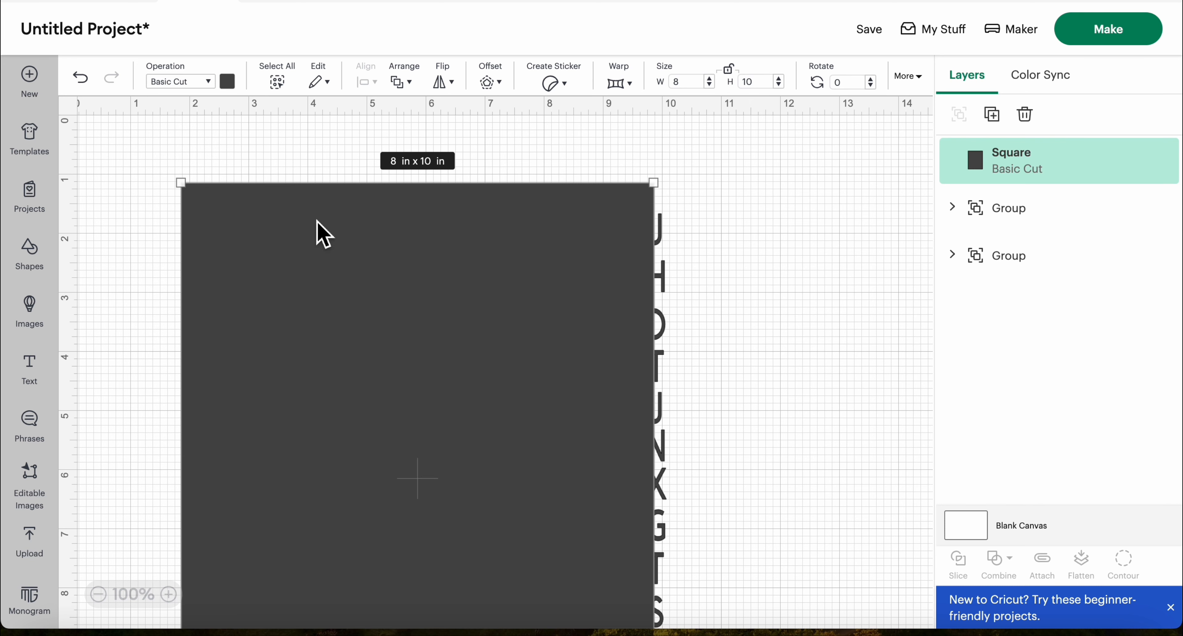
Color the 8 by 10 in rectangle white and send it backward one layer
left_click(233, 90)
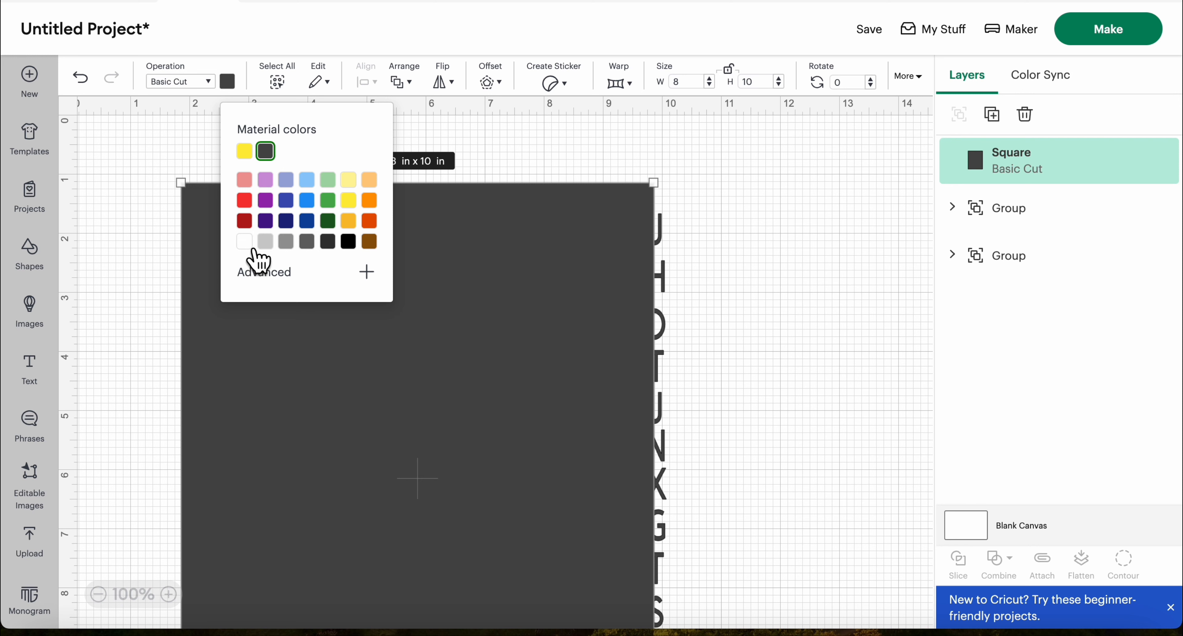
left_click(252, 239)
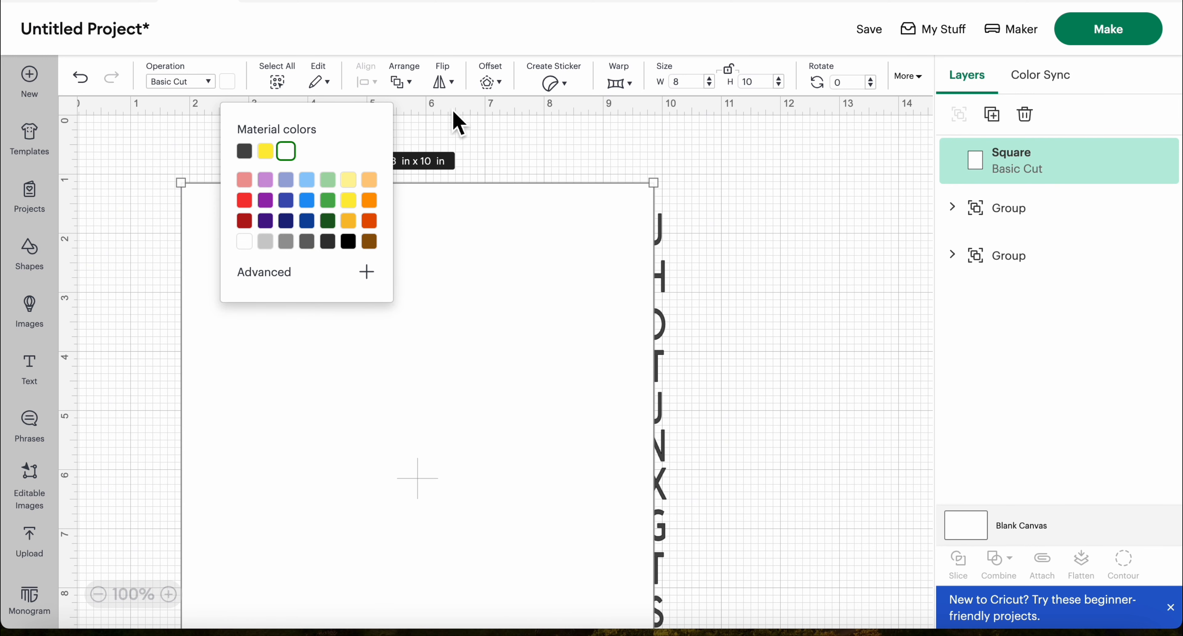
left_click(407, 84)
left_click(453, 180)
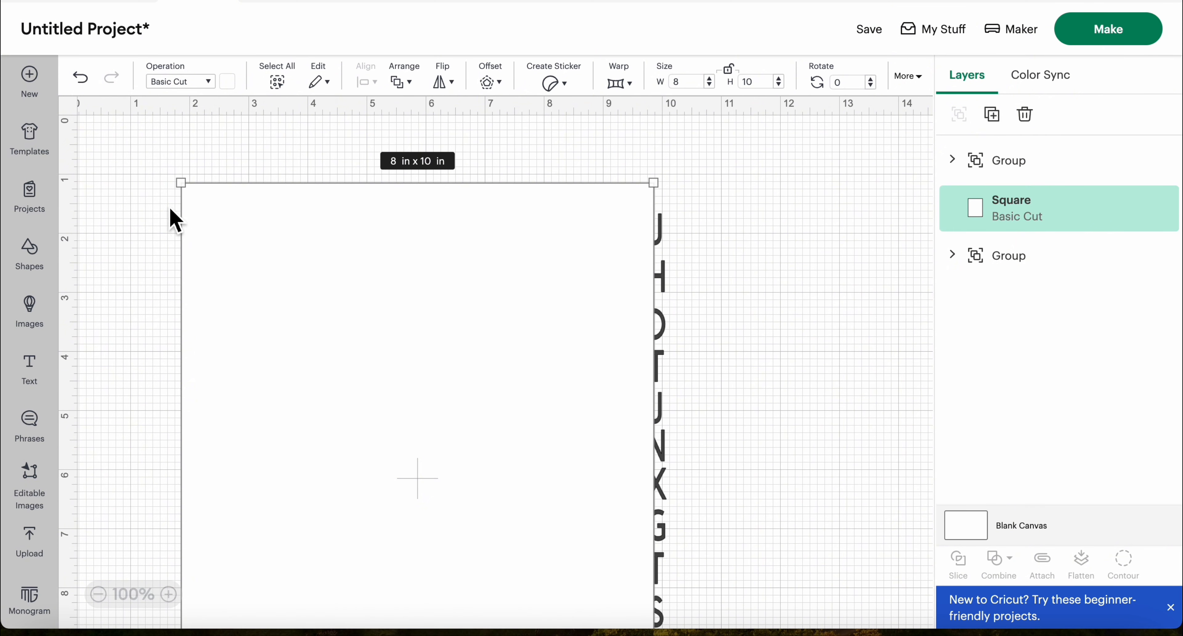
Move the white rectangle over the letter grid's area and send it to the back of all layers
left_click(135, 198)
left_click(320, 205)
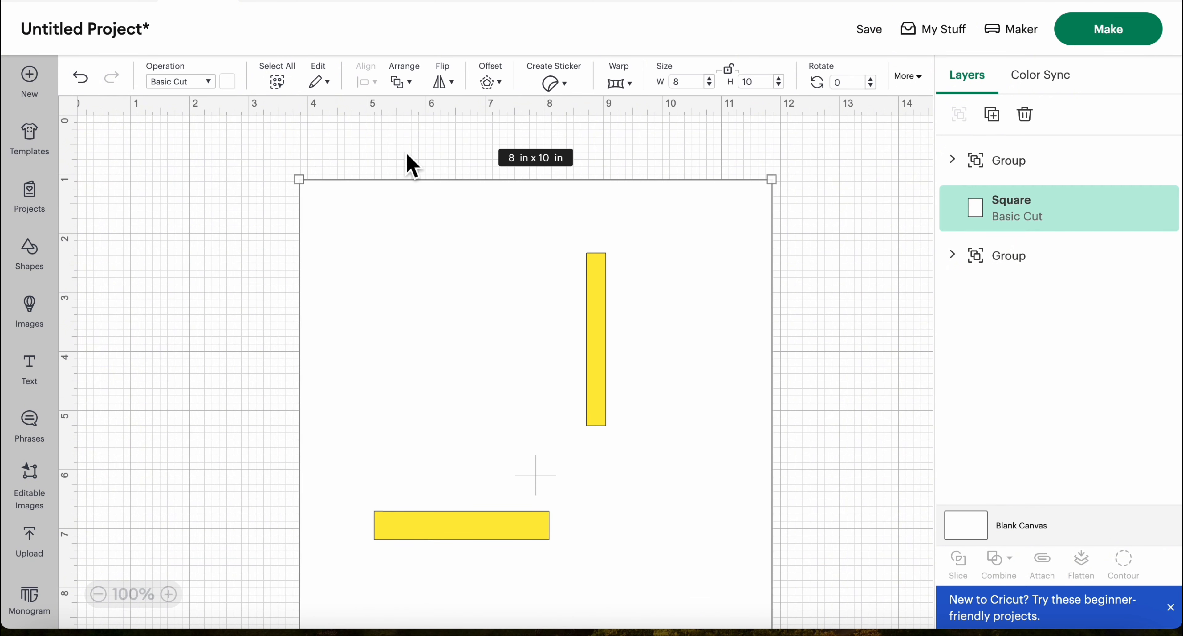
left_click(404, 83)
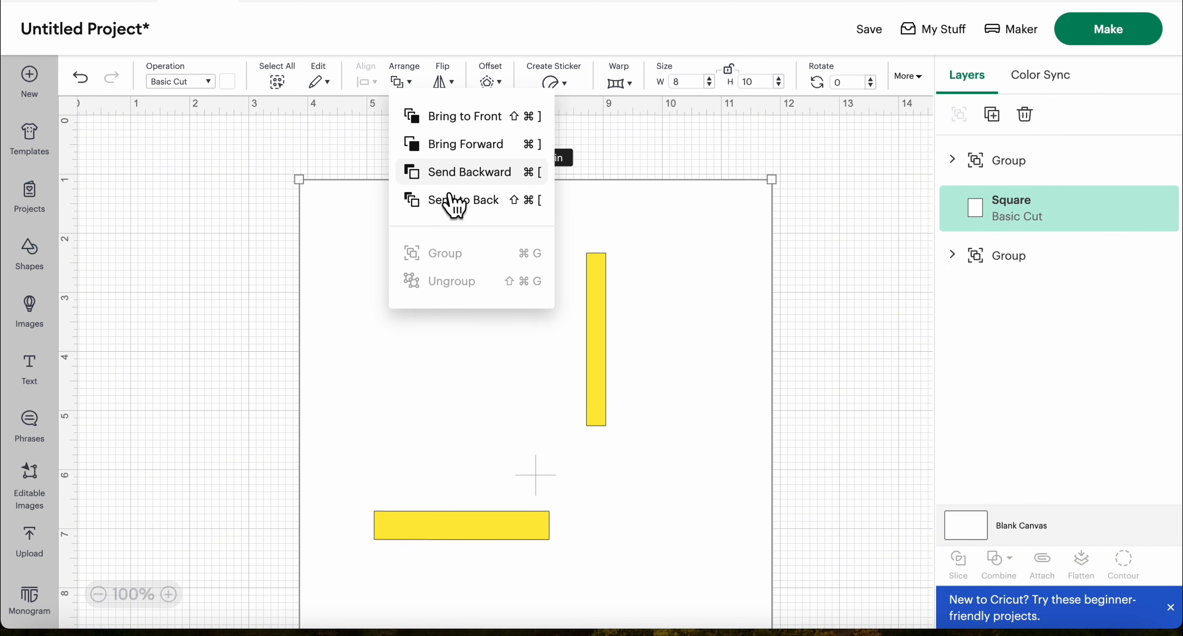
left_click(465, 200)
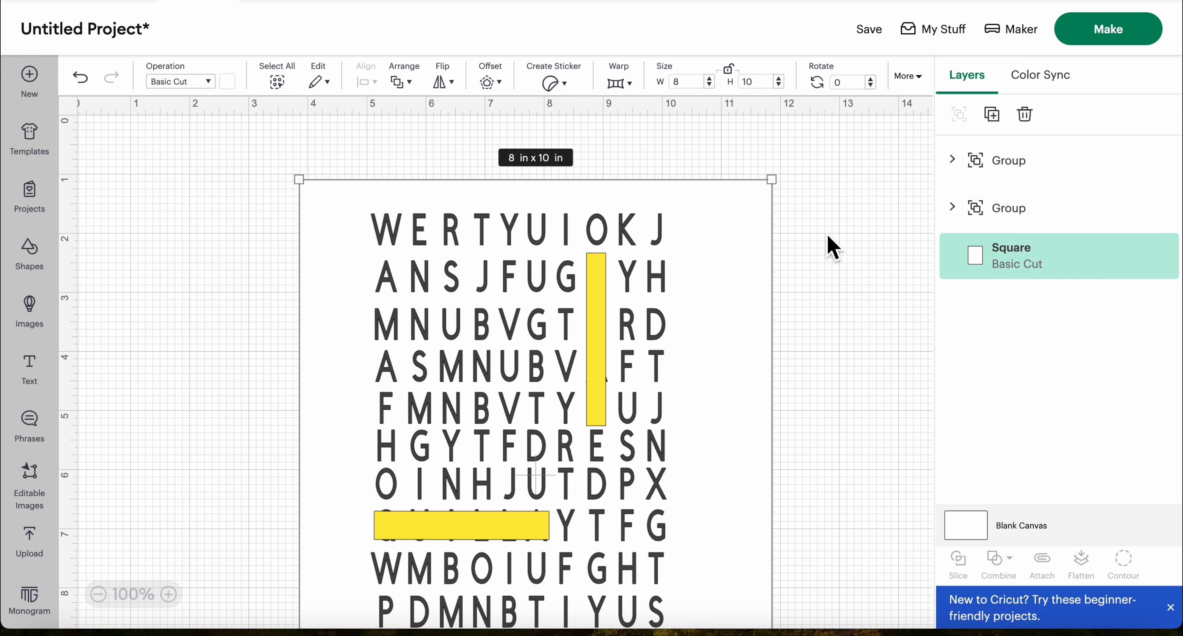
Shift the white rectangle up and slightly left so that it frames the whole letter grid
left_click(826, 204)
scroll(840, 212, "down", 1)
scroll(840, 216, "down", 2)
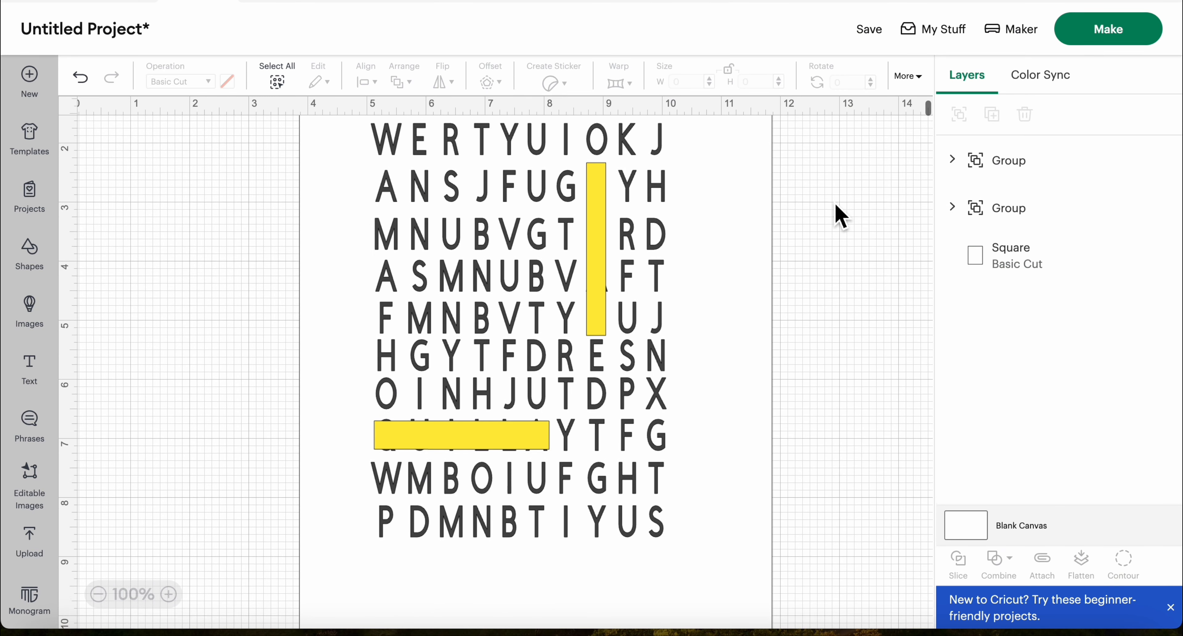
left_click_drag(731, 225, 717, 225)
left_click(814, 224)
scroll(814, 224, "up", 2)
scroll(814, 224, "down", 5)
scroll(813, 224, "up", 4)
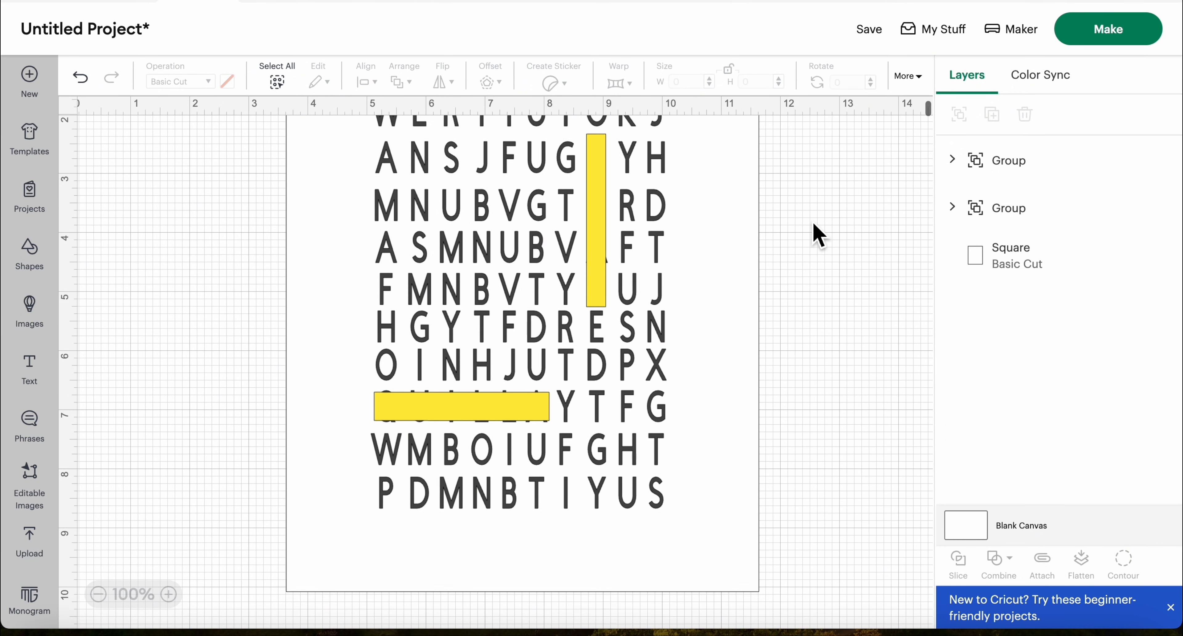
scroll(818, 234, "up", 1)
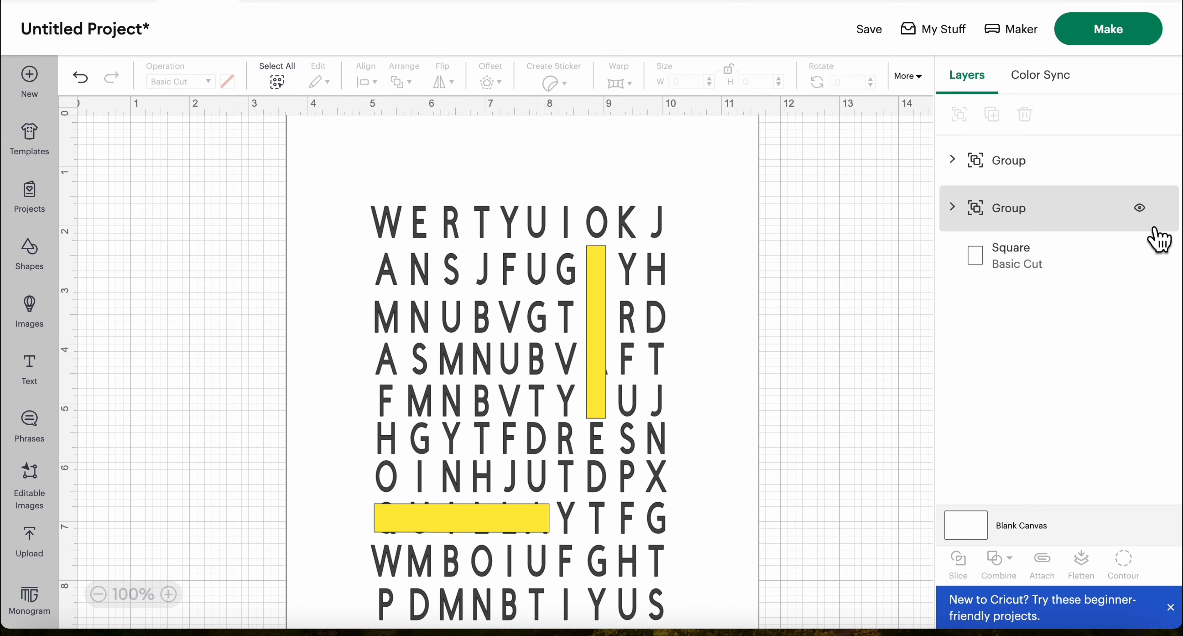
Resize the letter grid and yellow bars together to 7.5 in wide by 9 in high
left_click(1034, 181)
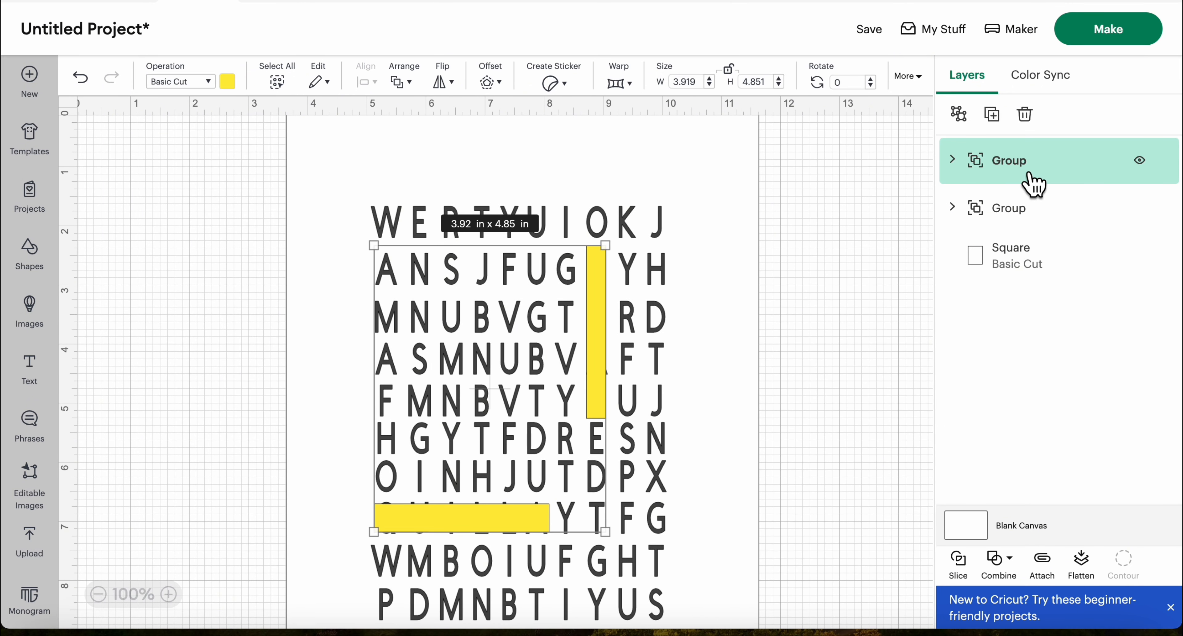
left_click(1030, 222, "shift")
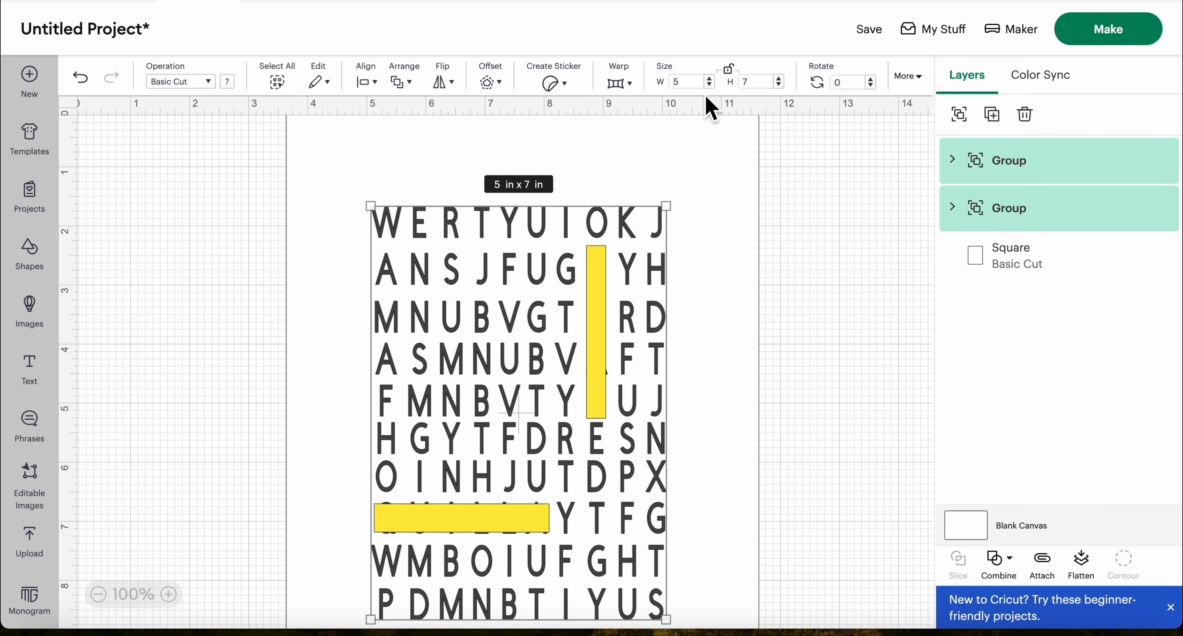
left_click(695, 89)
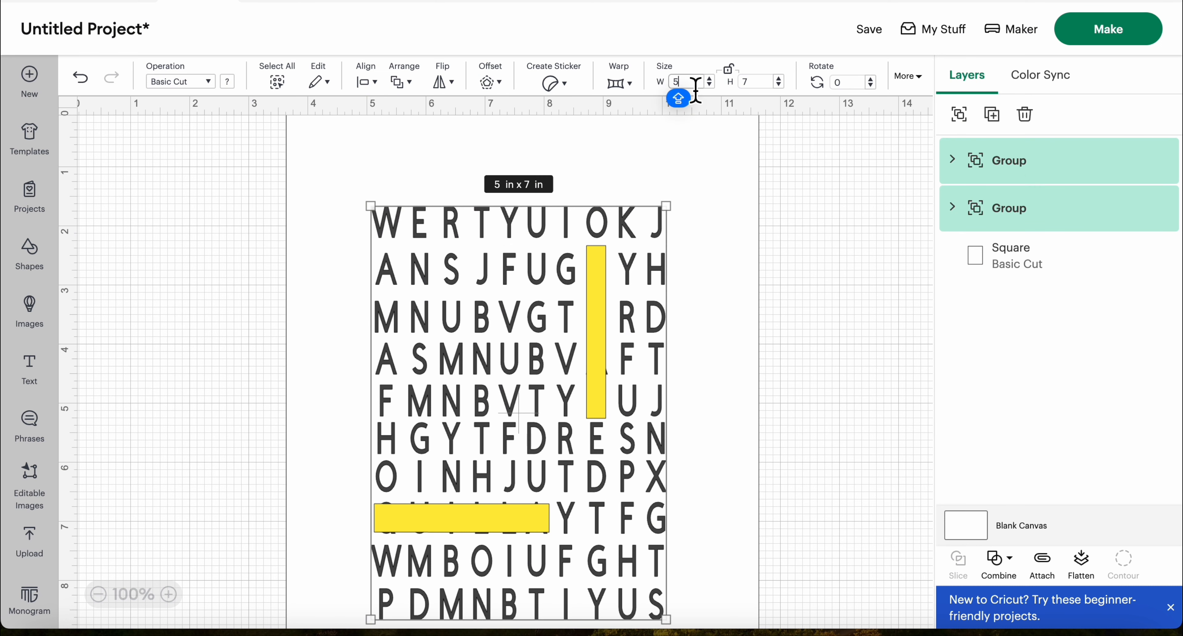
key("BackSpace")
type("7.5")
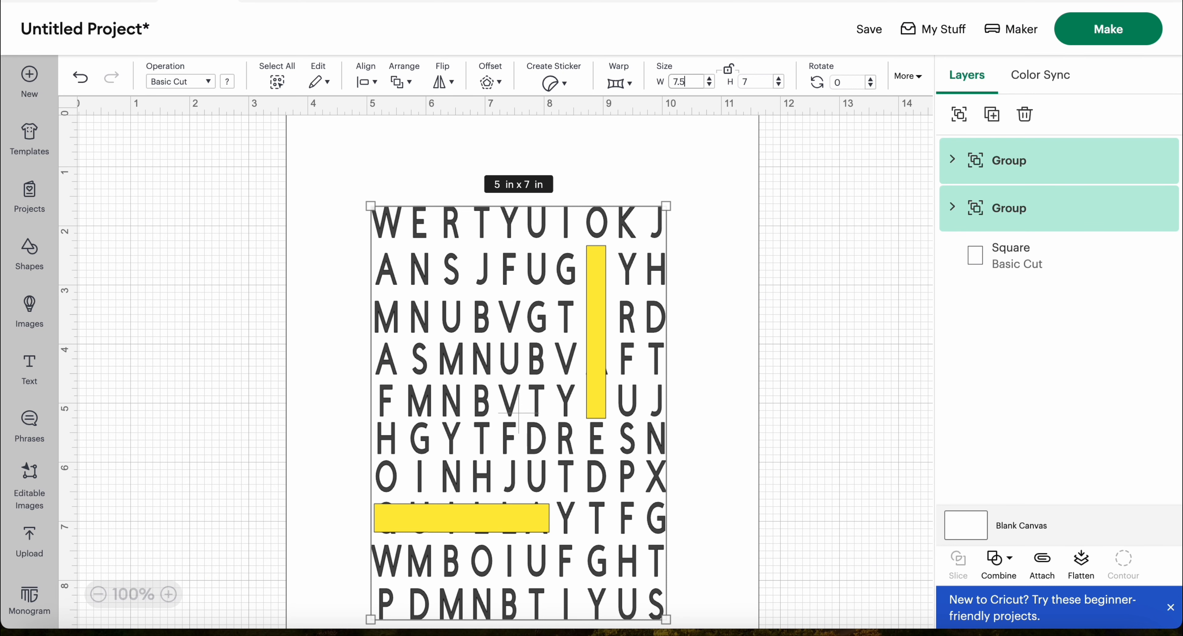
left_click(765, 86)
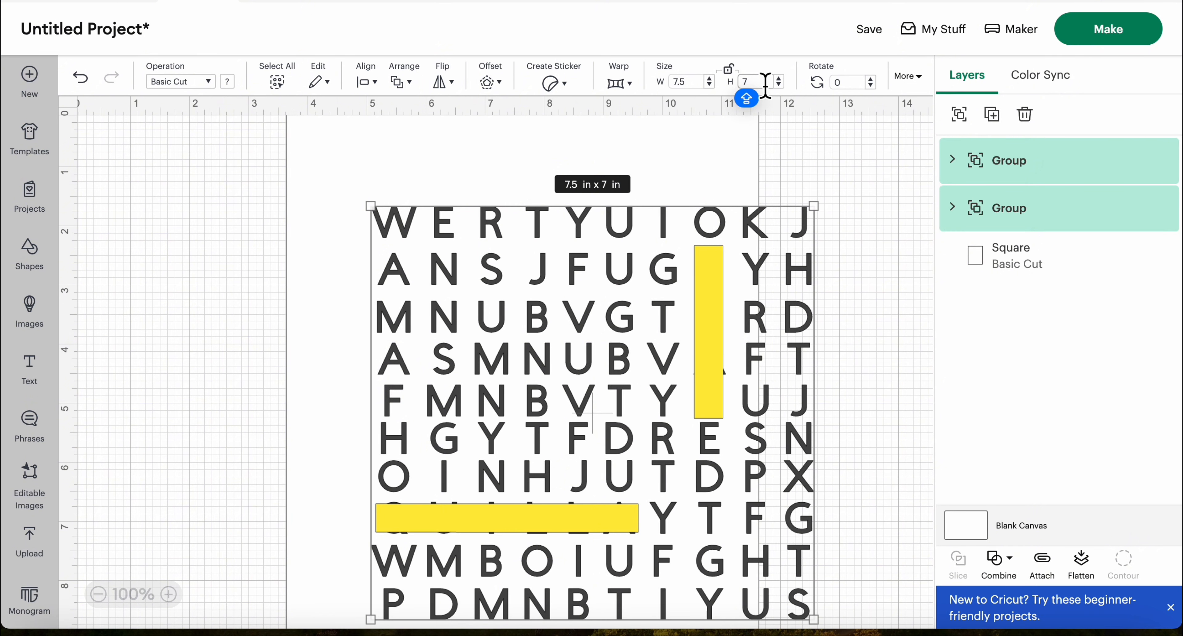
key("BackSpace")
type("9")
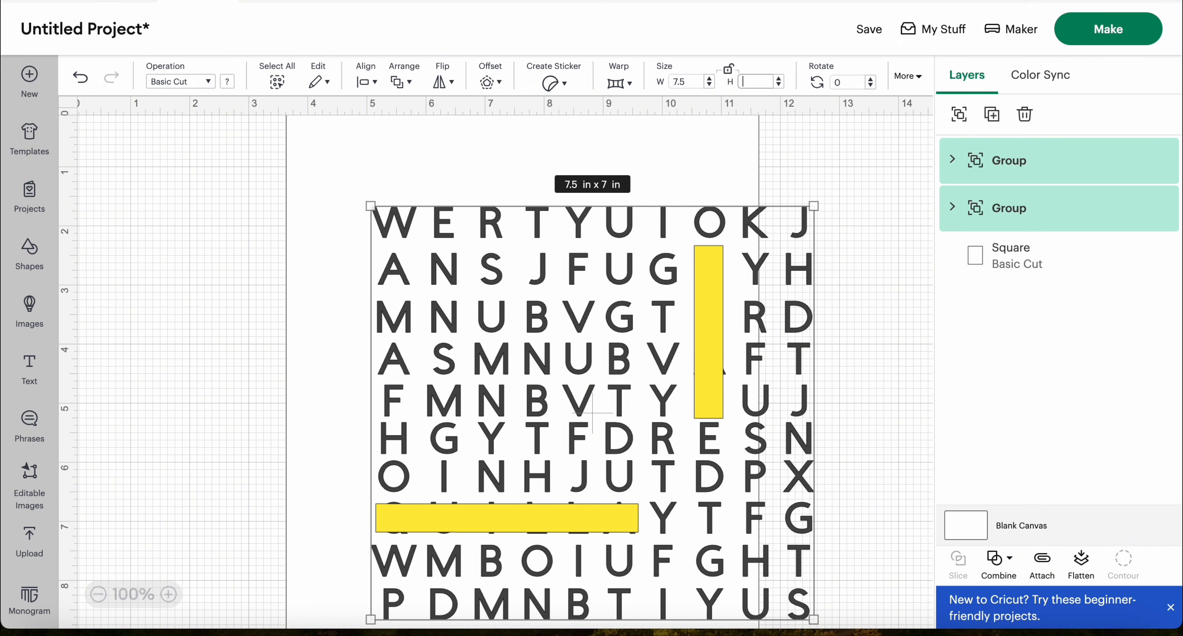
key("Return")
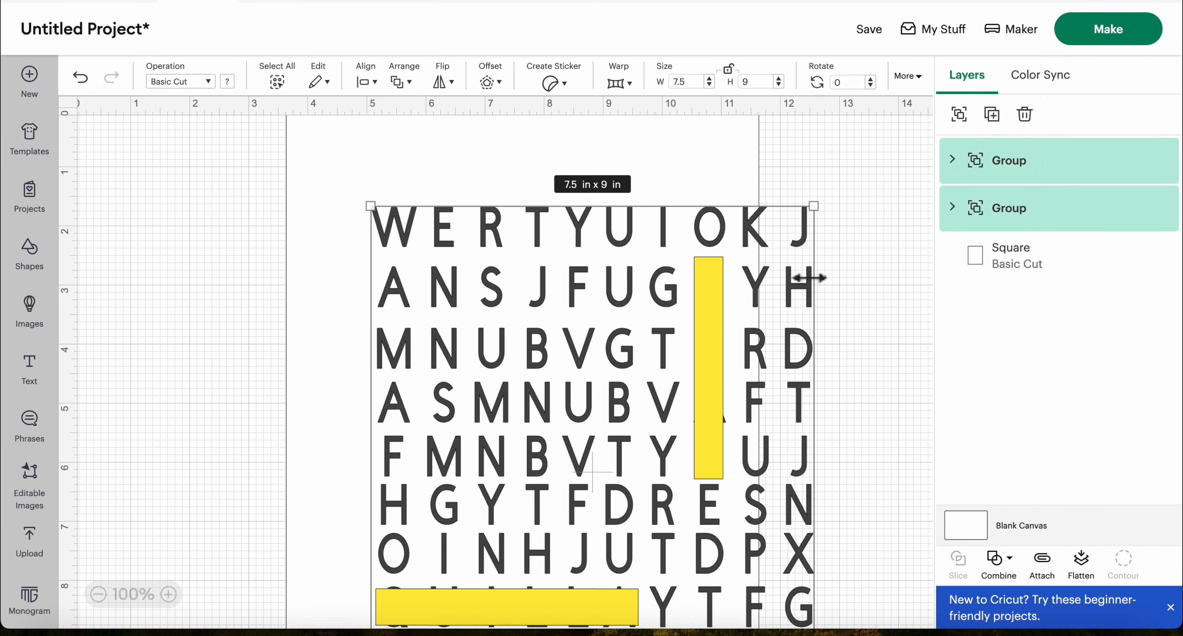
Move the white rectangle right and down to sit centered behind the enlarged letter grid
scroll(872, 285, "down", 3)
scroll(875, 285, "down", 1)
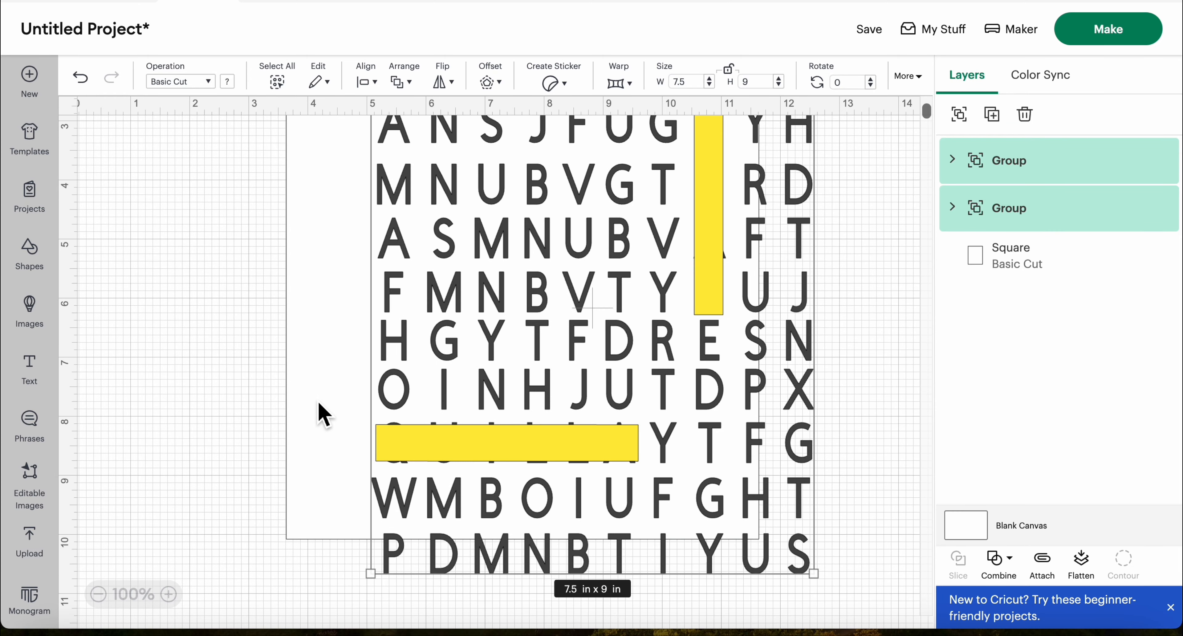
left_click_drag(320, 415, 384, 460)
scroll(111, 283, "up", 4)
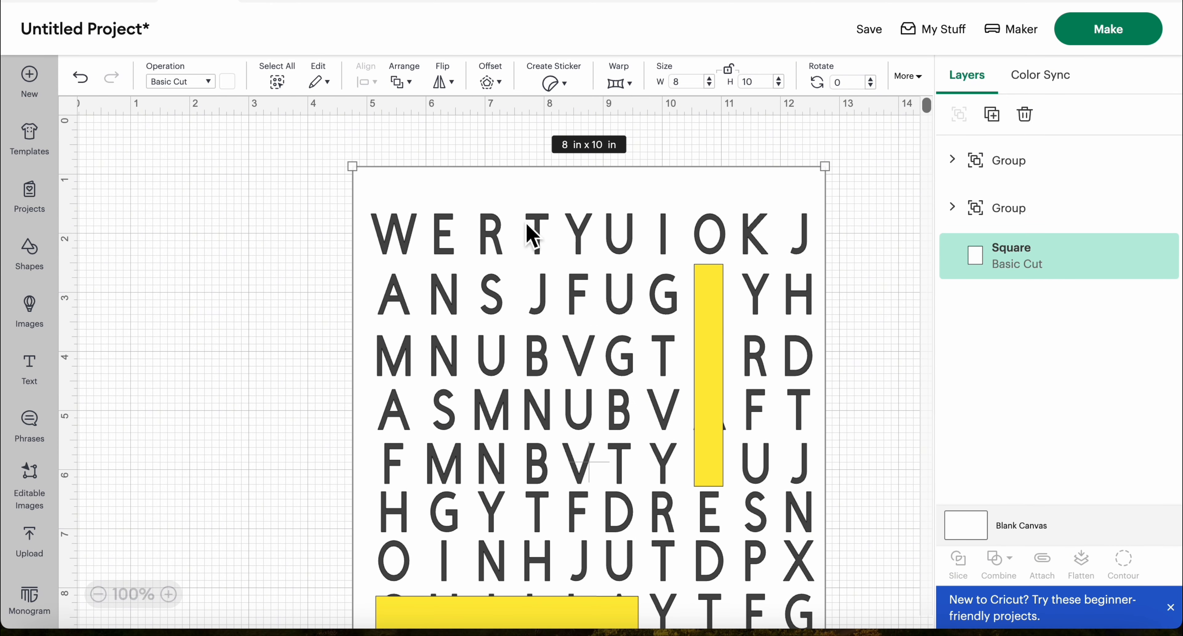
Set the combined letter grid and yellow bars' height to 8 in, and shift the white rectangle up to leave space above the letters
left_click(1033, 175)
left_click(1032, 220, "shift")
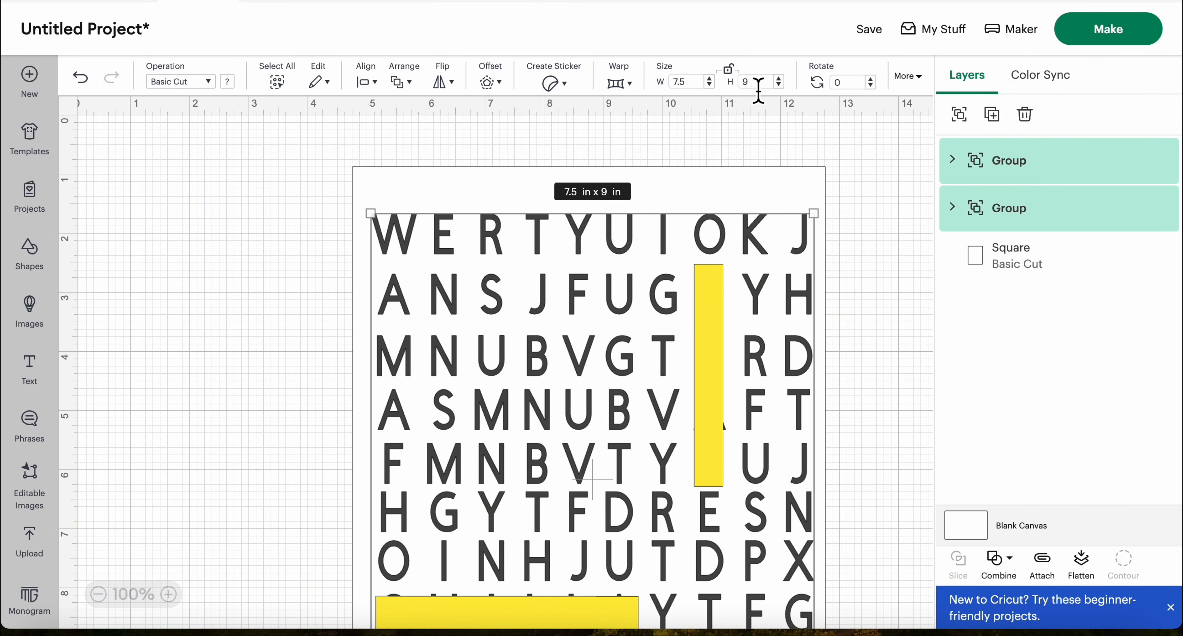
double_click(753, 82)
type("8")
key("Return")
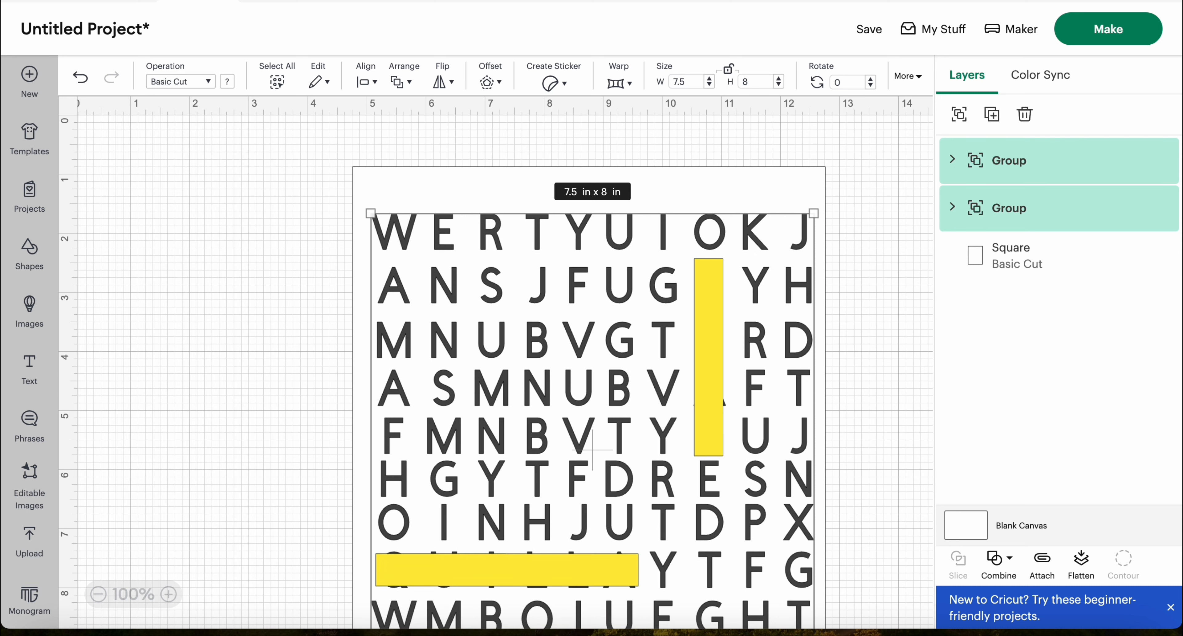
left_click(681, 184)
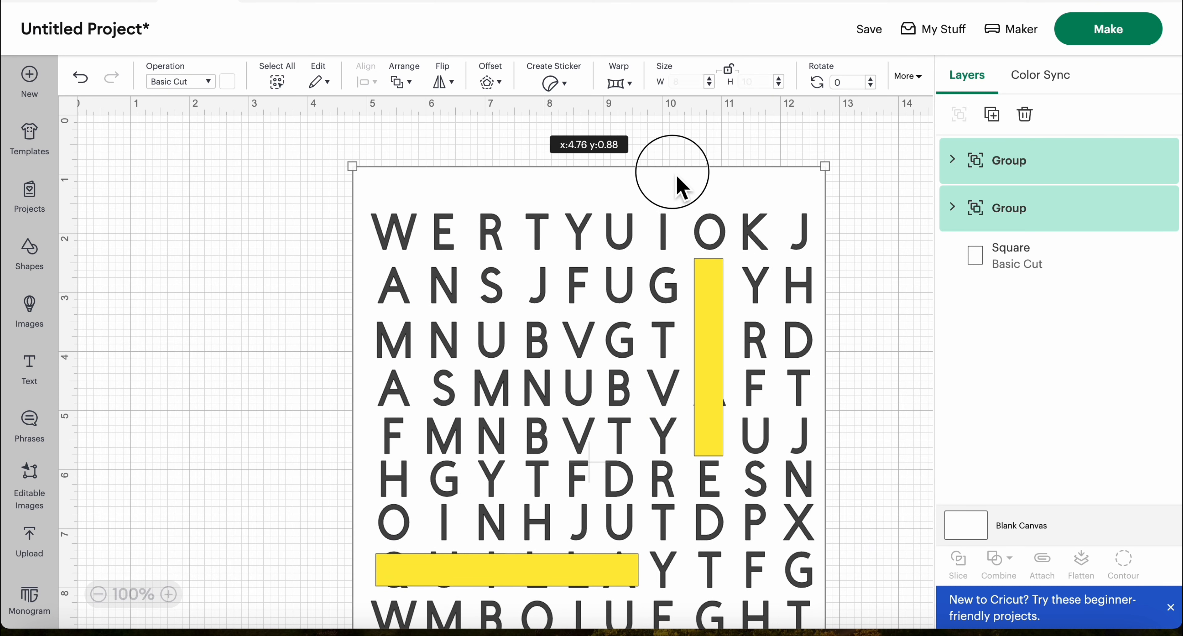
left_click_drag(643, 198, 629, 154)
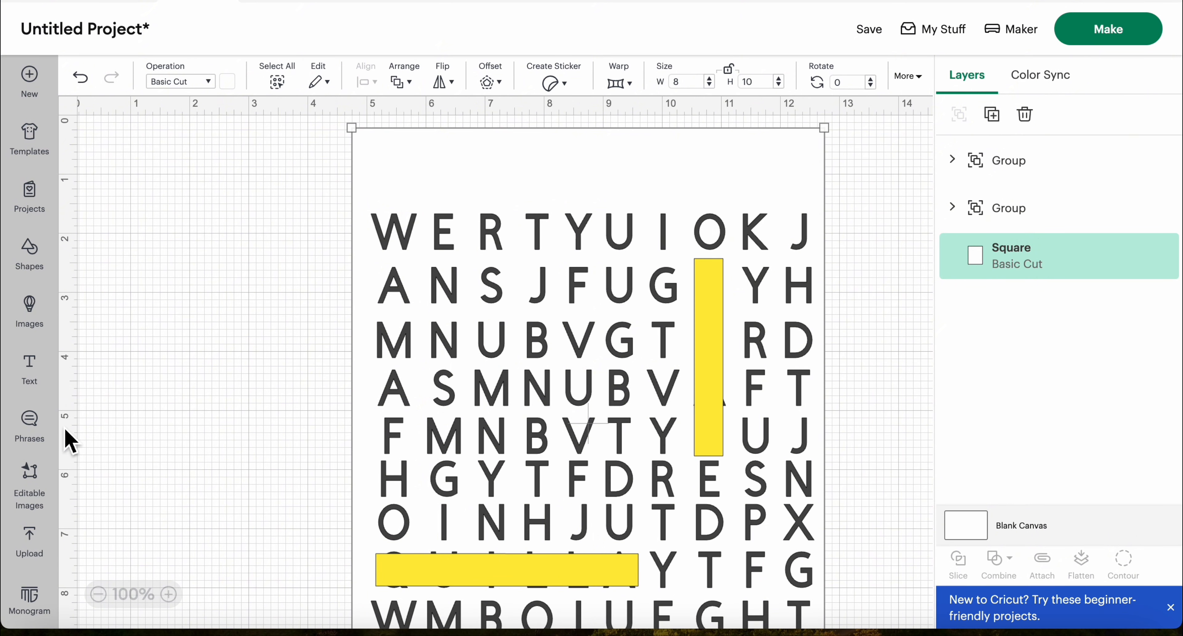
Add a text object reading "Happy Mother's Day"
left_click(37, 386)
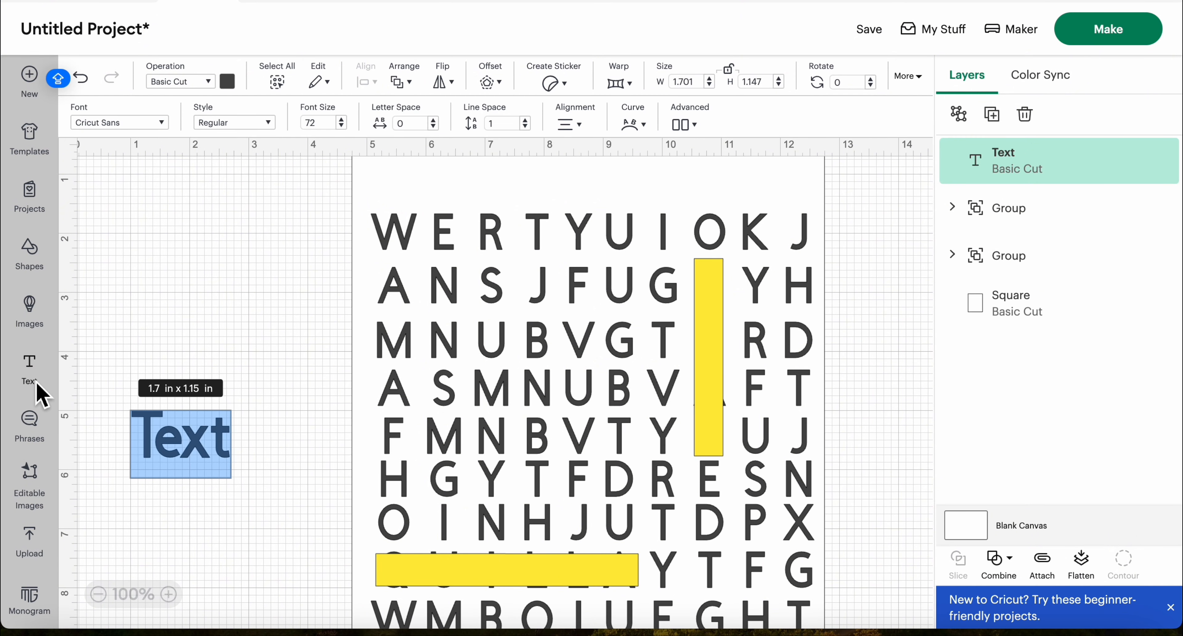
type("h")
key("BackSpace")
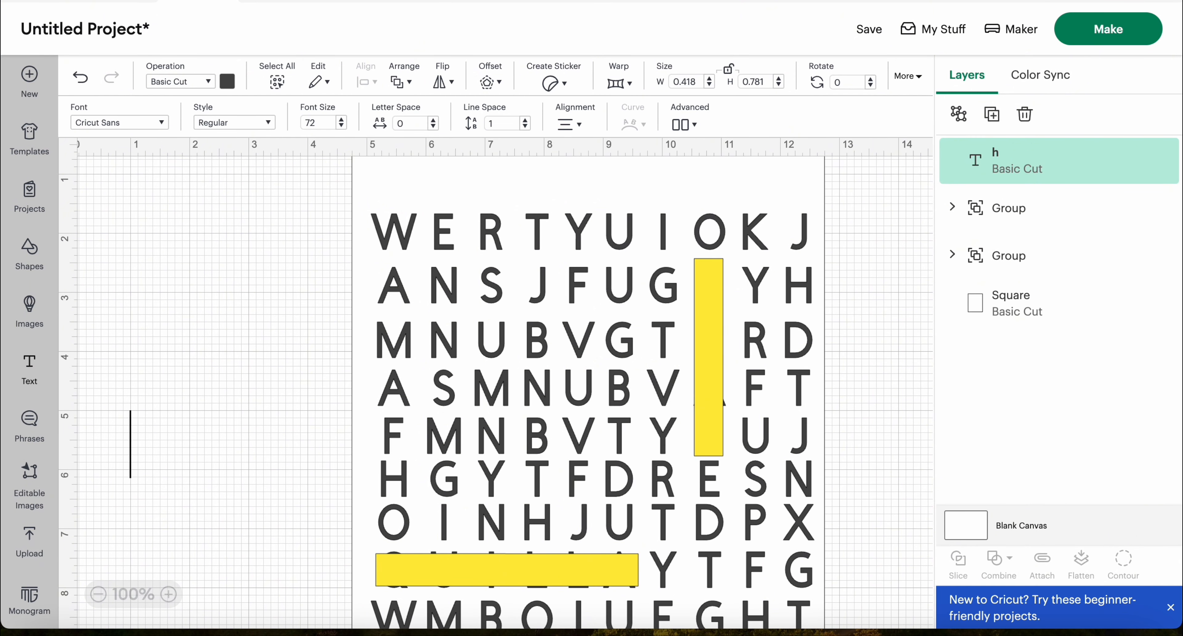
type("Happy m")
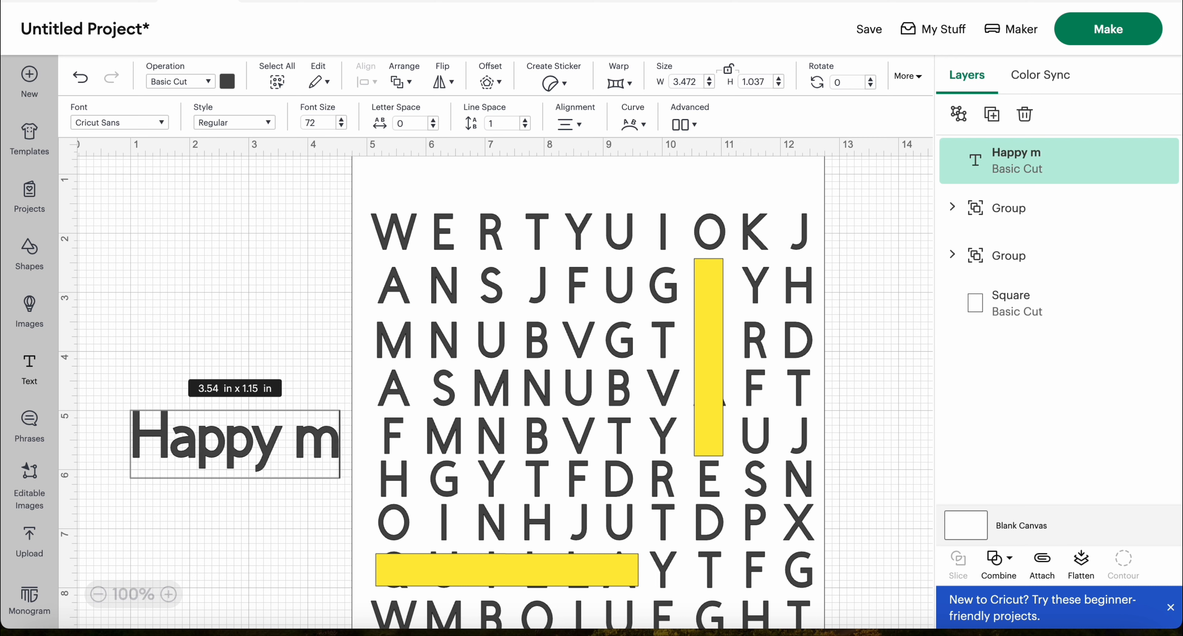
type("o")
key("BackSpace")
key("BackSpace")
key("BackSpace")
type("M")
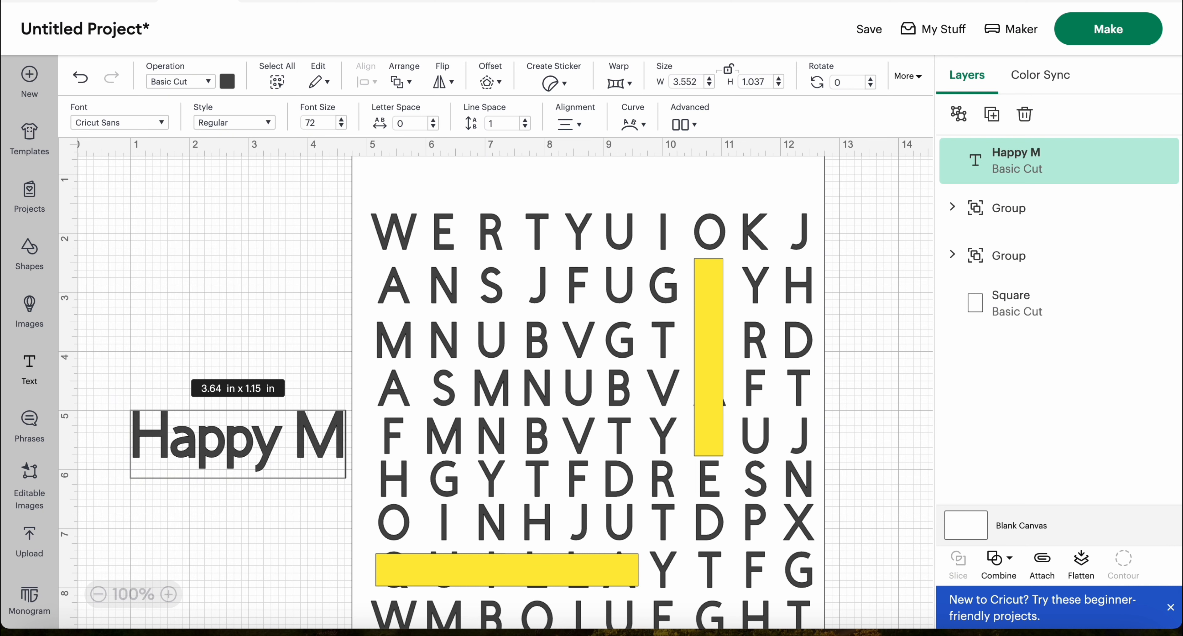
type("others")
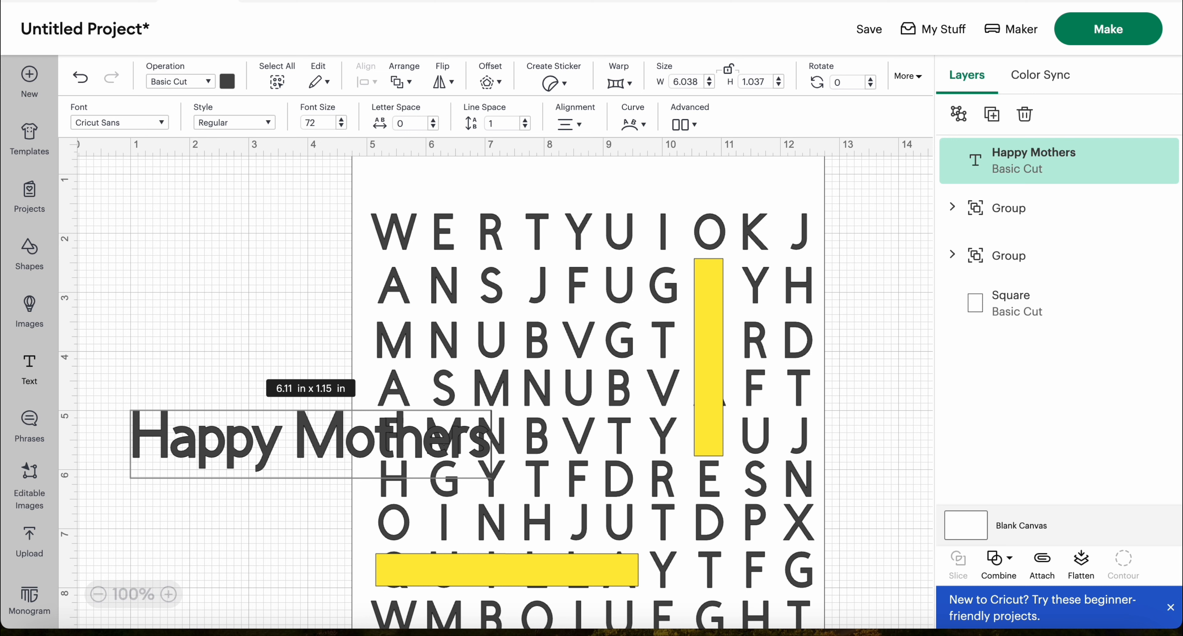
key("BackSpace")
type("'s D")
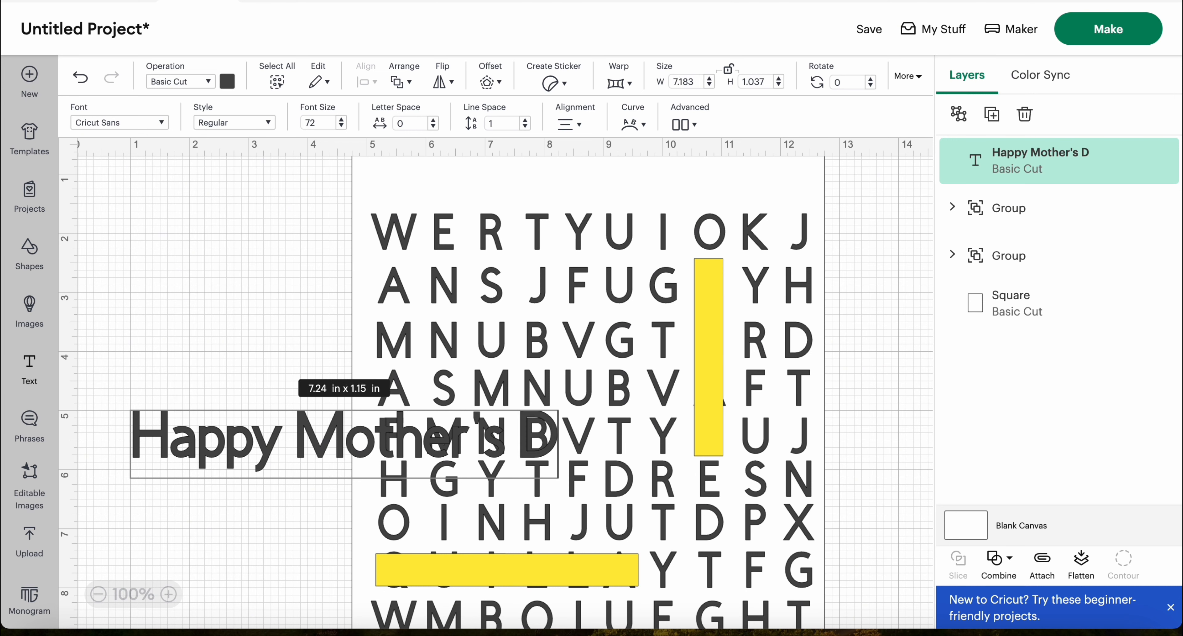
type("ay")
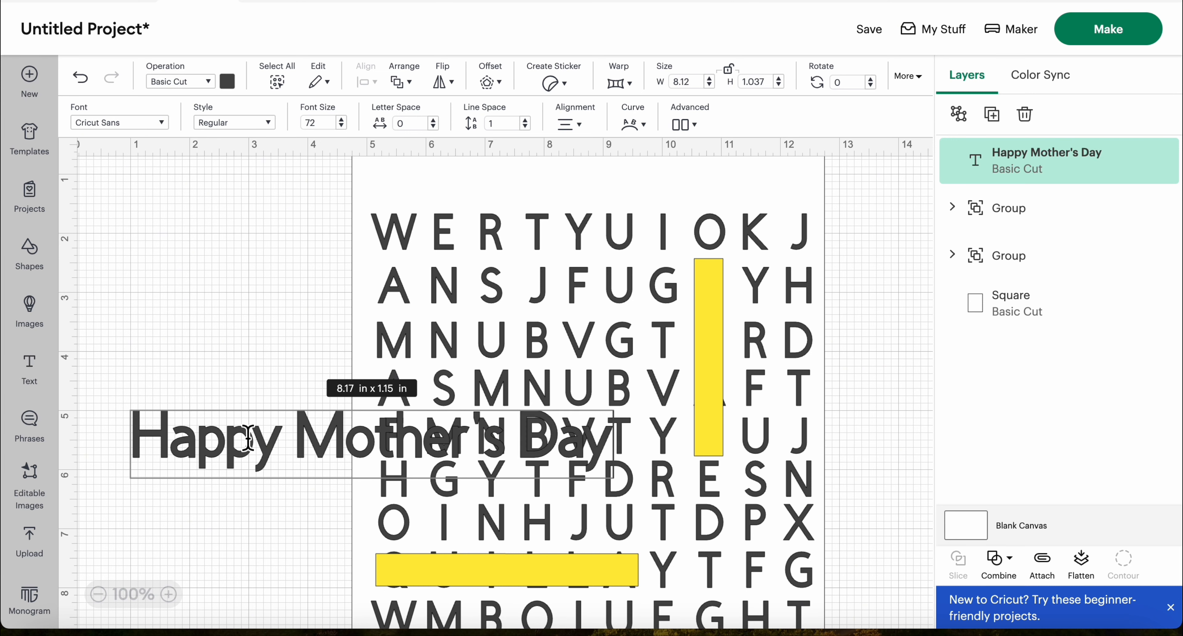
Move the "Happy Mother's Day" text up beside the letter grid and set its font to Culinary
left_click_drag(237, 454, 172, 299)
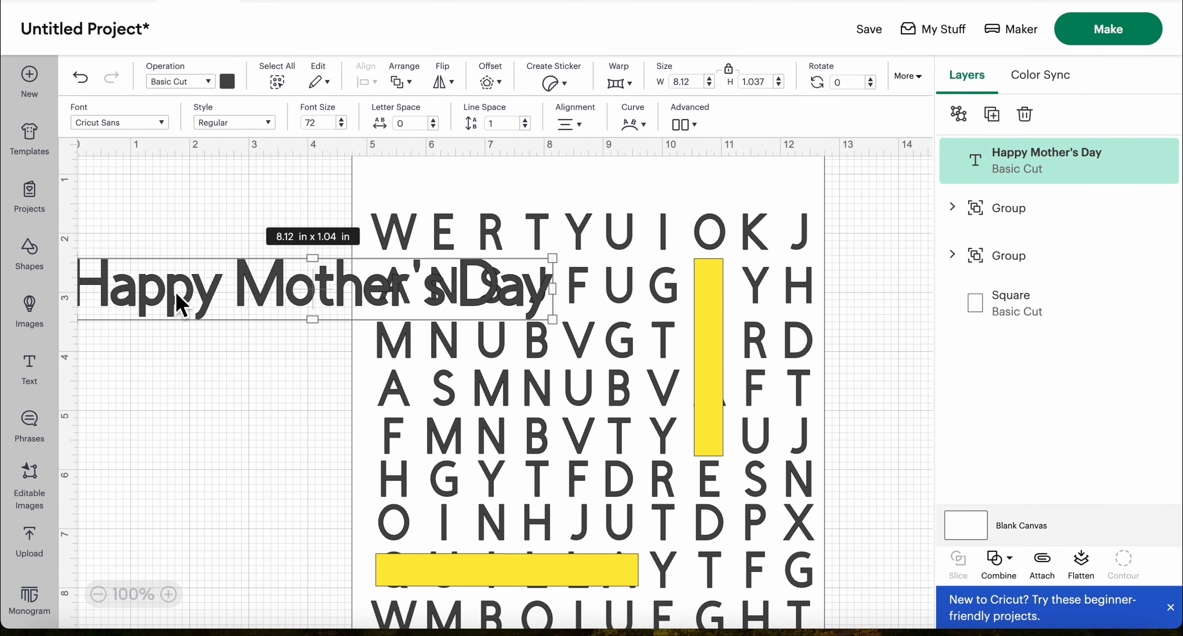
left_click(162, 123)
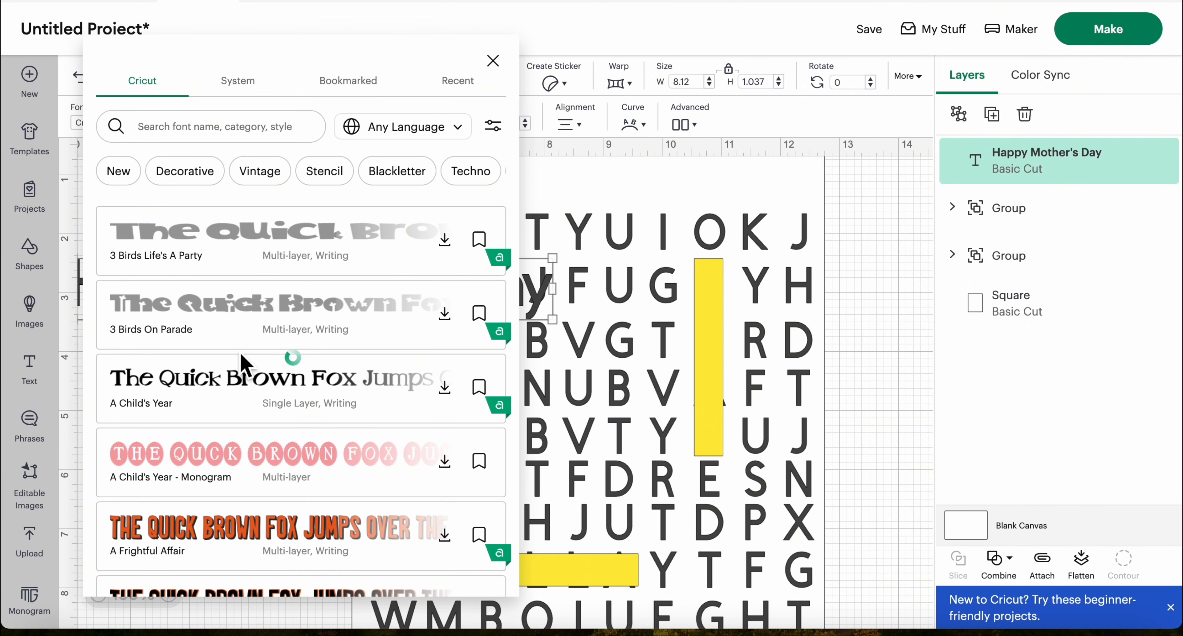
scroll(243, 367, "down", 3)
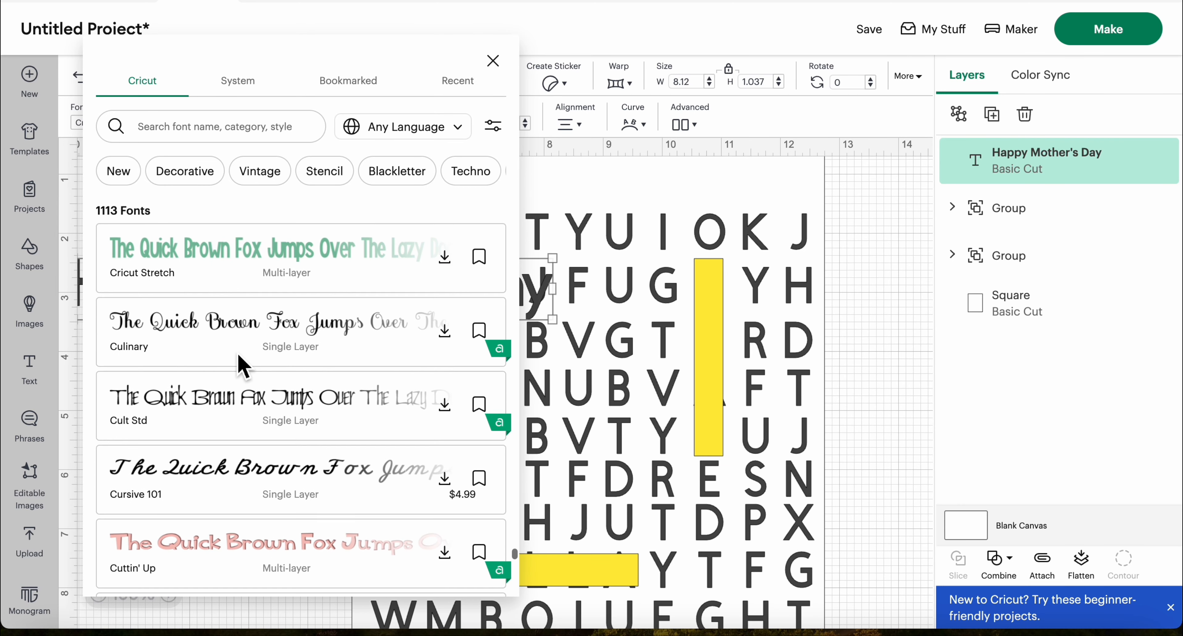
left_click(237, 337)
left_click(877, 330)
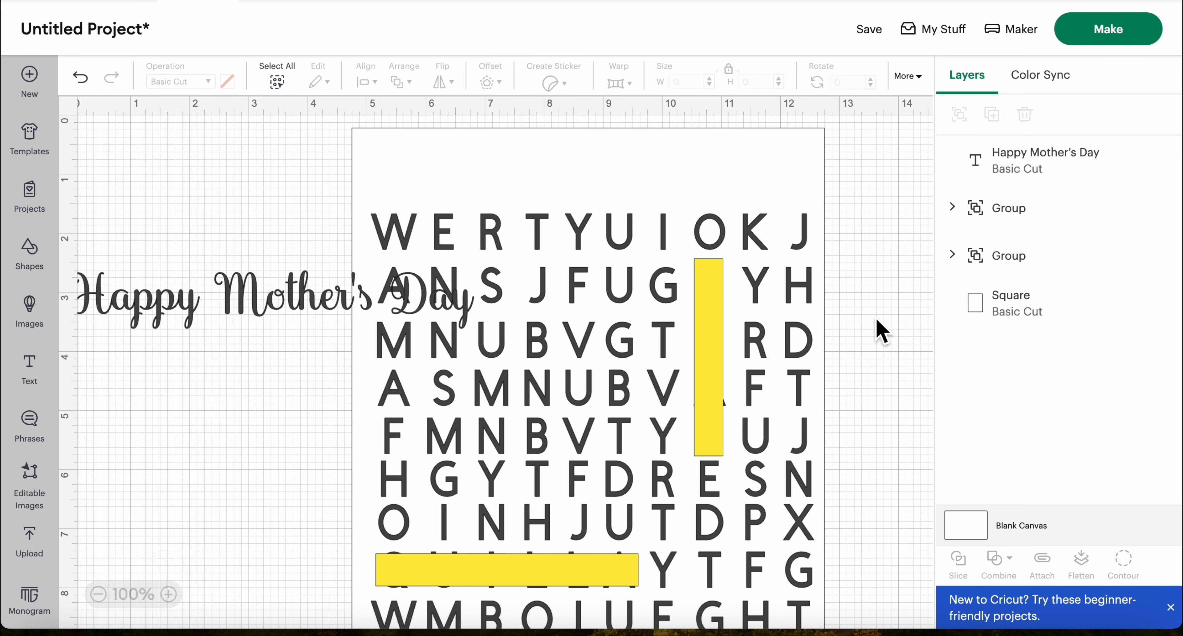
Place the heading in the blank space above the first row of letters, roughly centered on the white rectangle
left_click_drag(190, 317, 523, 193)
left_click(890, 272)
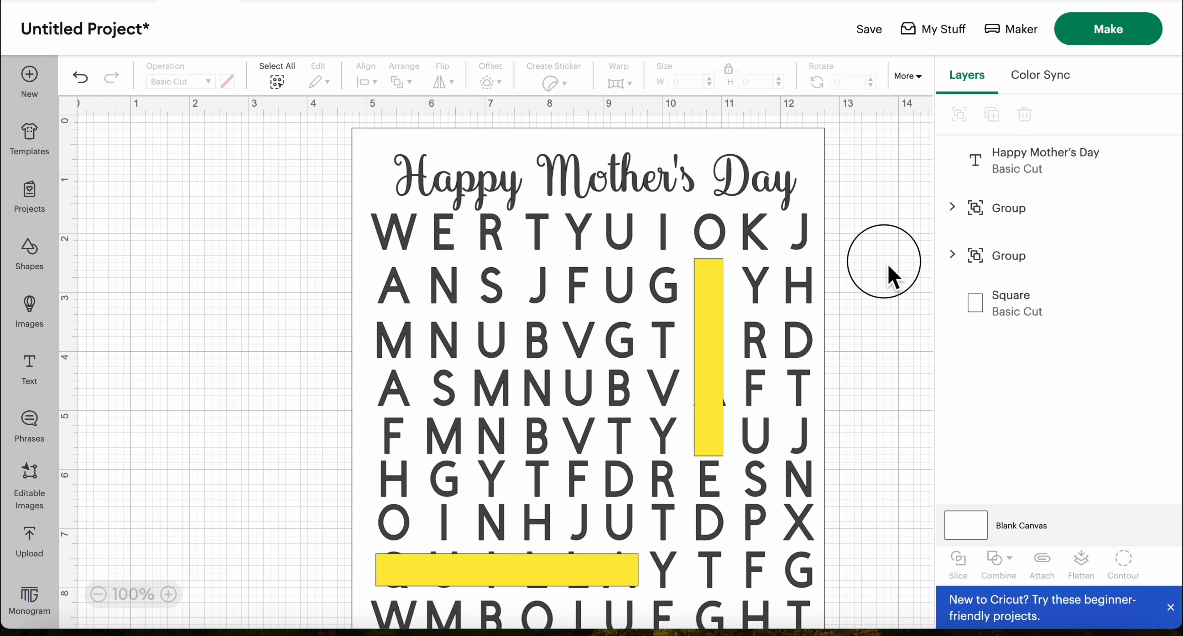
left_click_drag(594, 191, 585, 184)
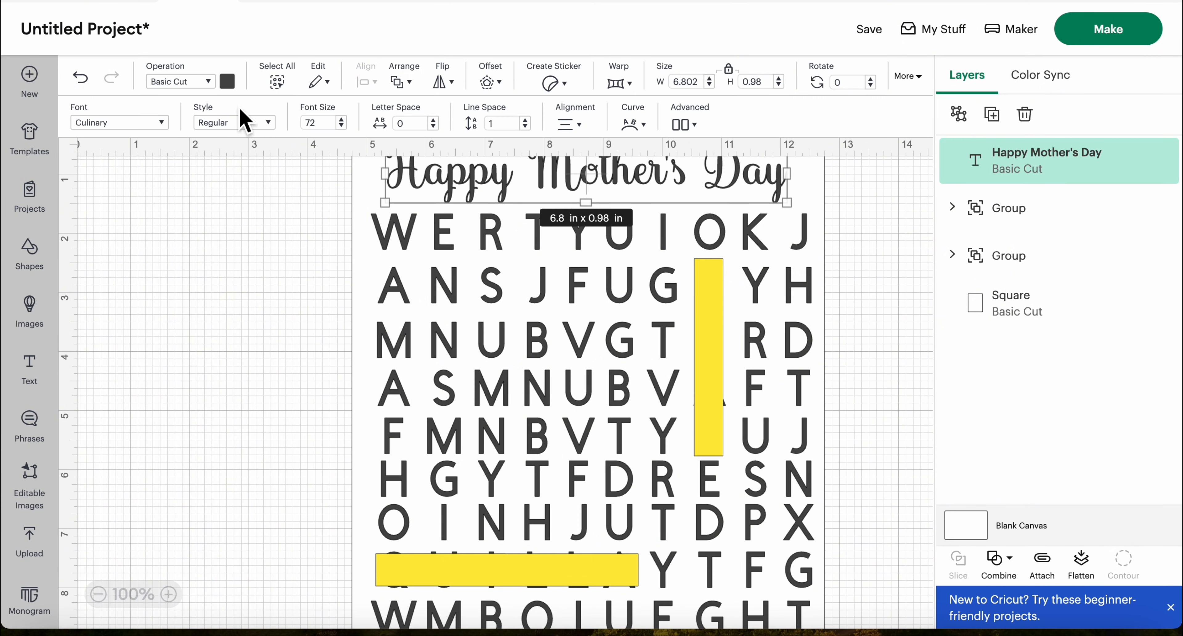
Recolor the "Happy Mother's Day" heading to the medium purple material color
left_click(227, 81)
left_click(275, 208)
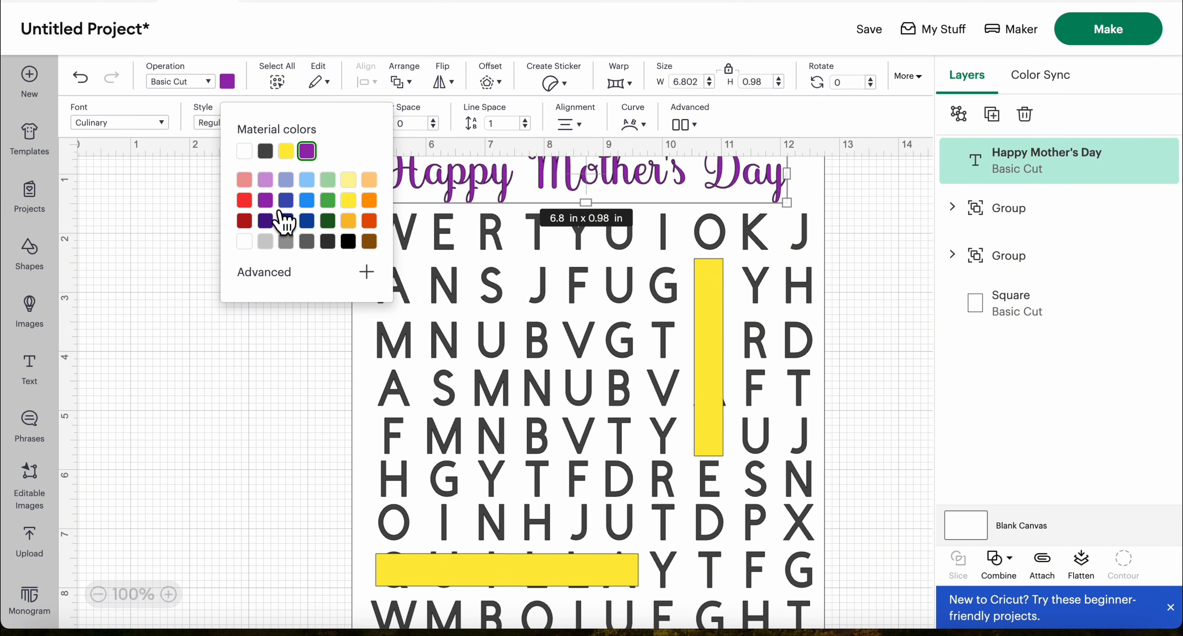
left_click(252, 365)
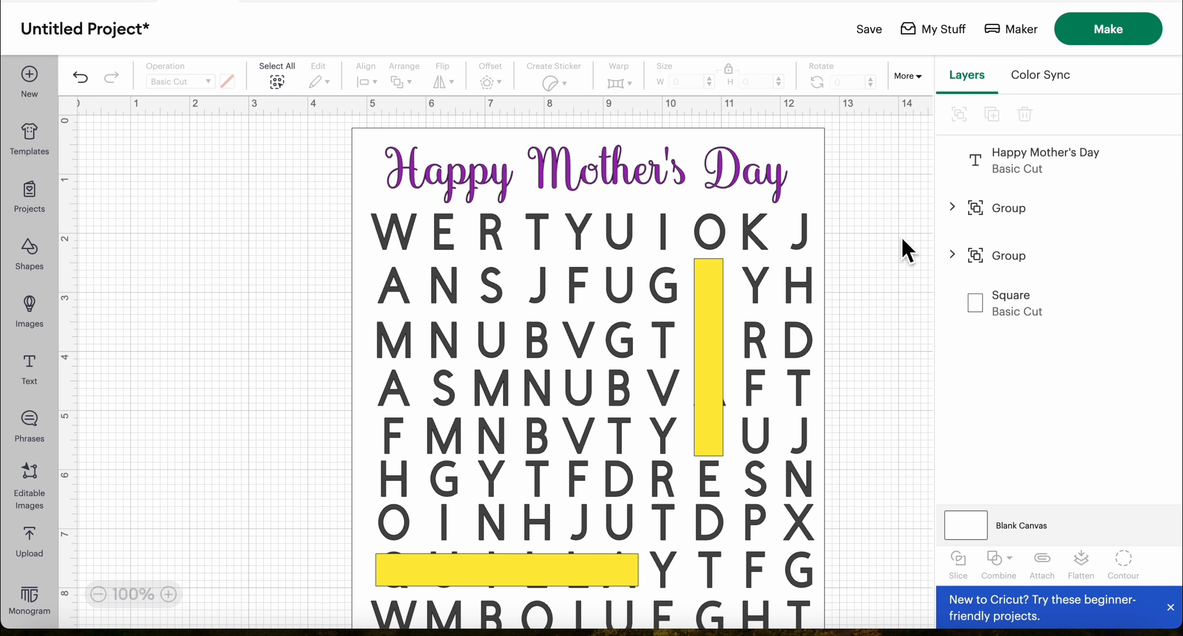
scroll(907, 250, "down", 3)
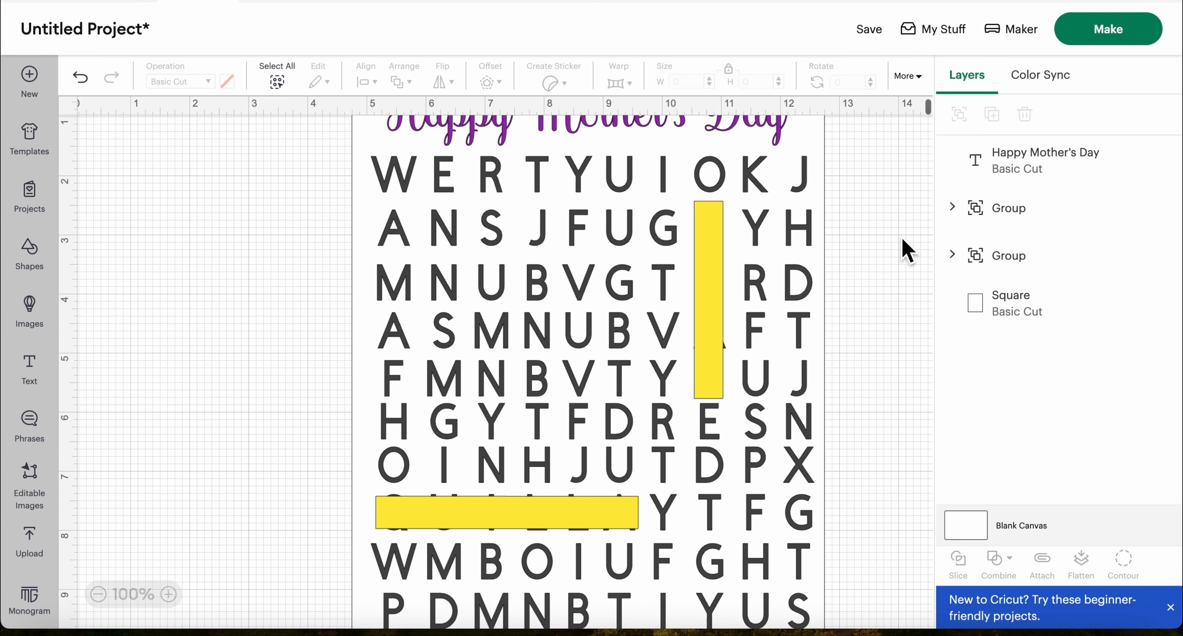
scroll(908, 250, "up", 3)
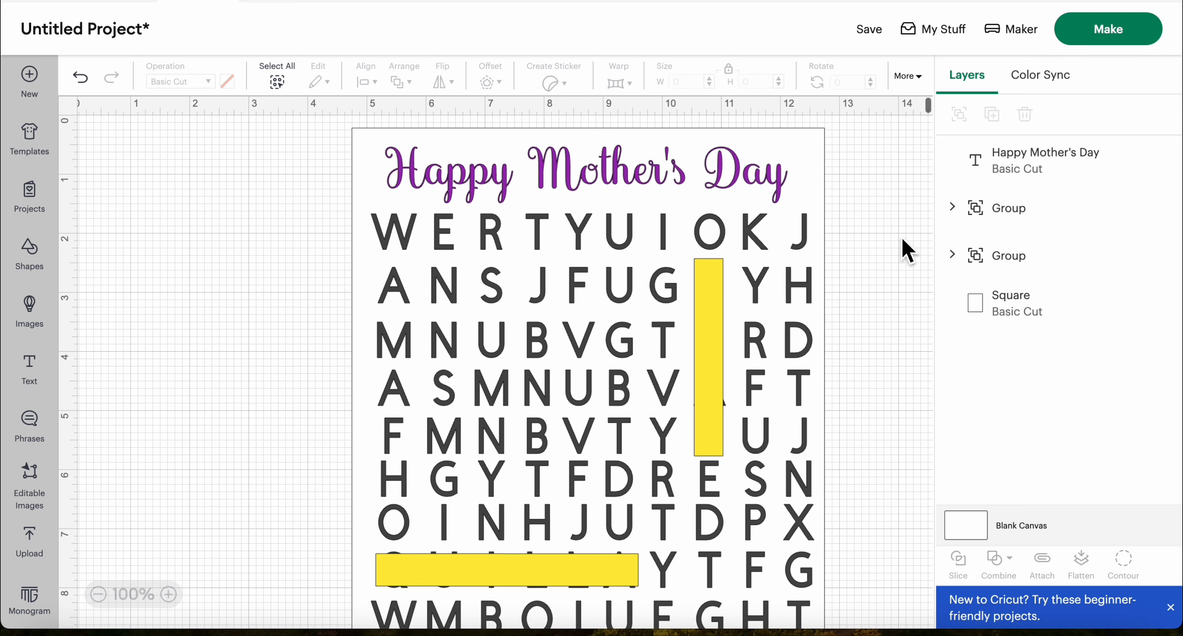
Nudge the purple heading slightly up and right to widen the gap above the first row of letters
left_click(577, 176)
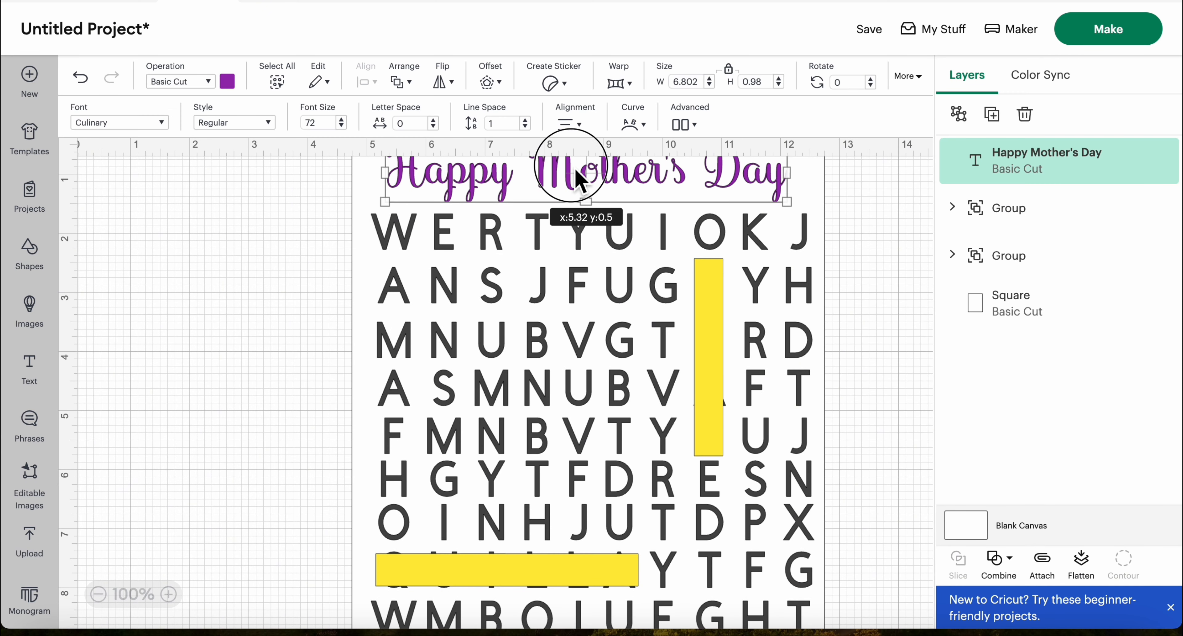
left_click_drag(575, 171, 578, 164)
left_click(281, 243)
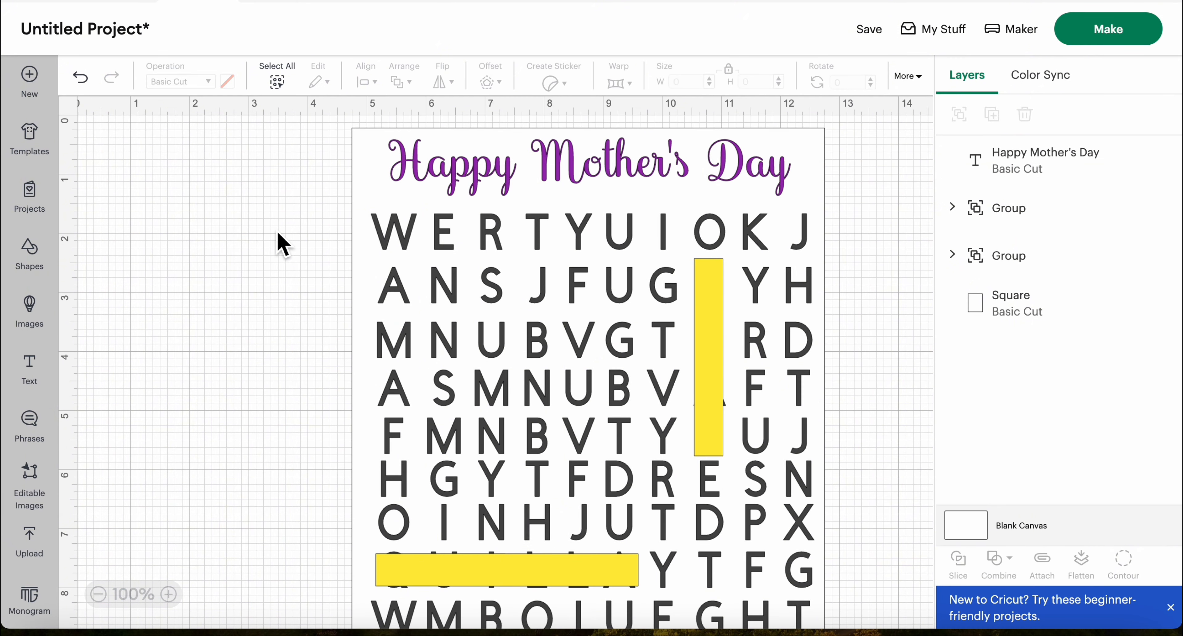
left_click(583, 186)
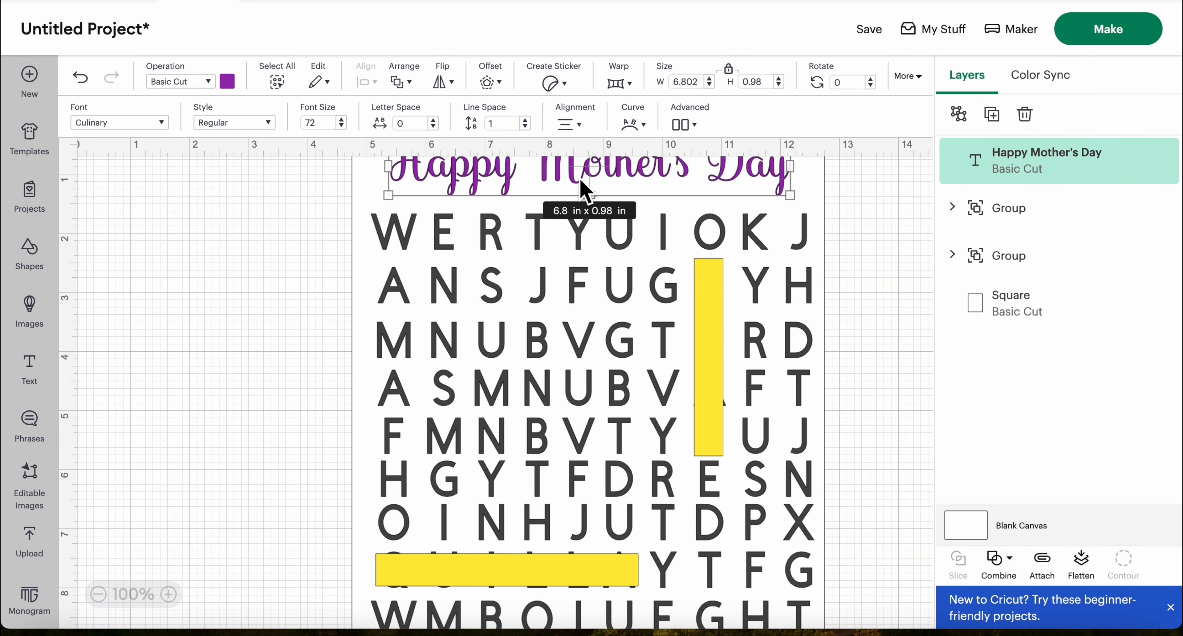
left_click(285, 252)
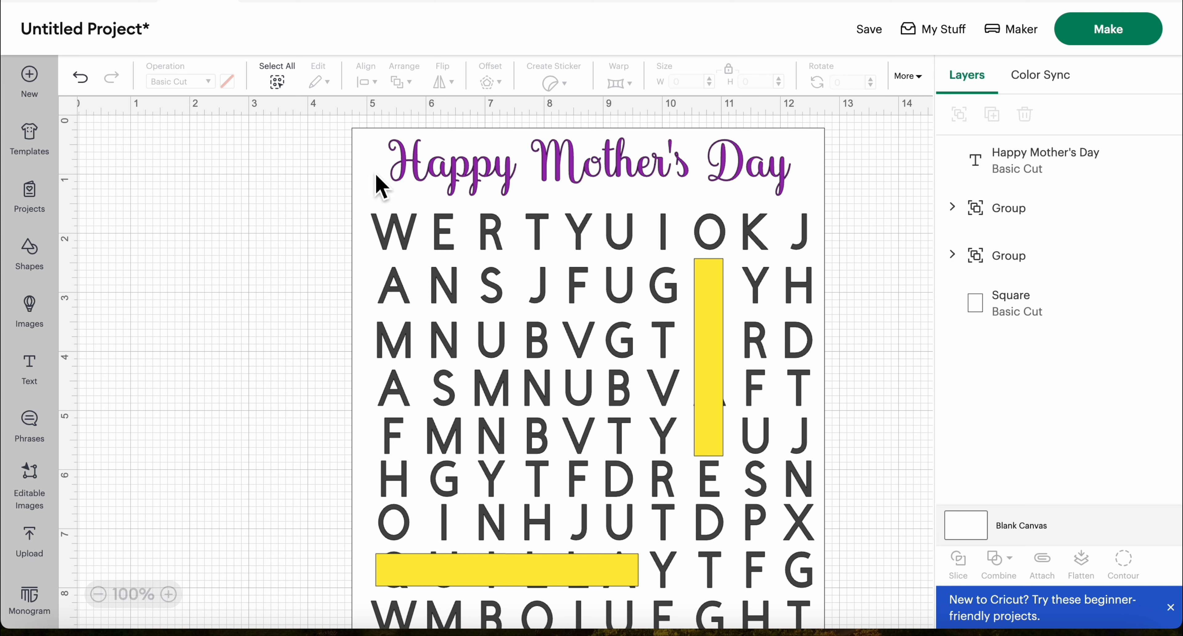
left_click(376, 183)
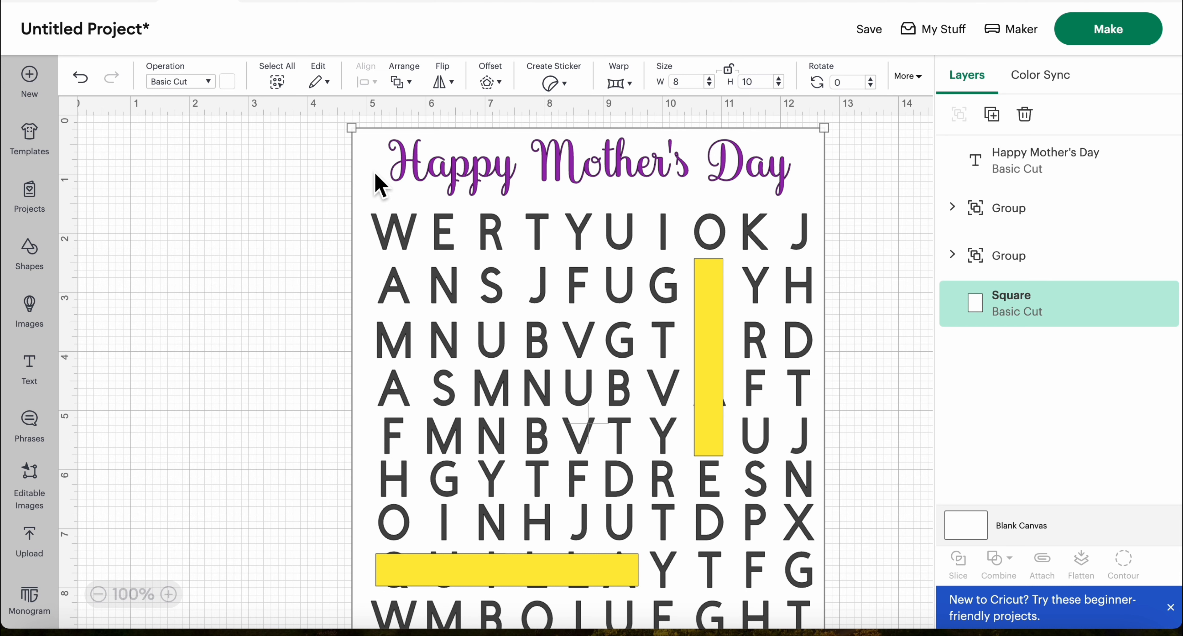
key("super+shift+5")
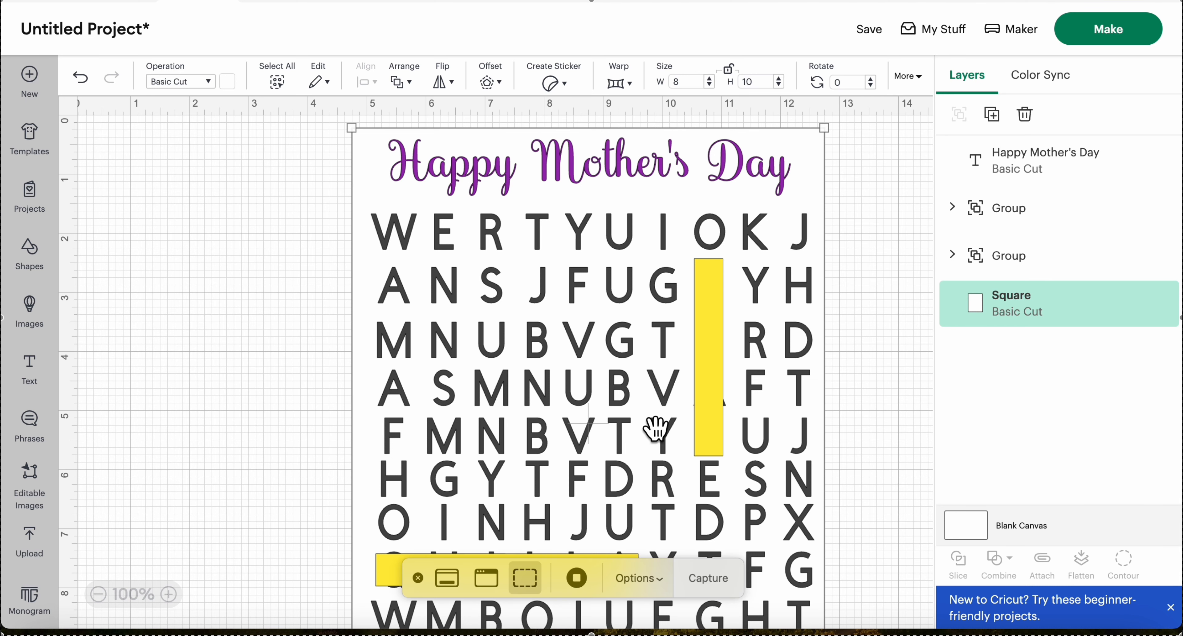